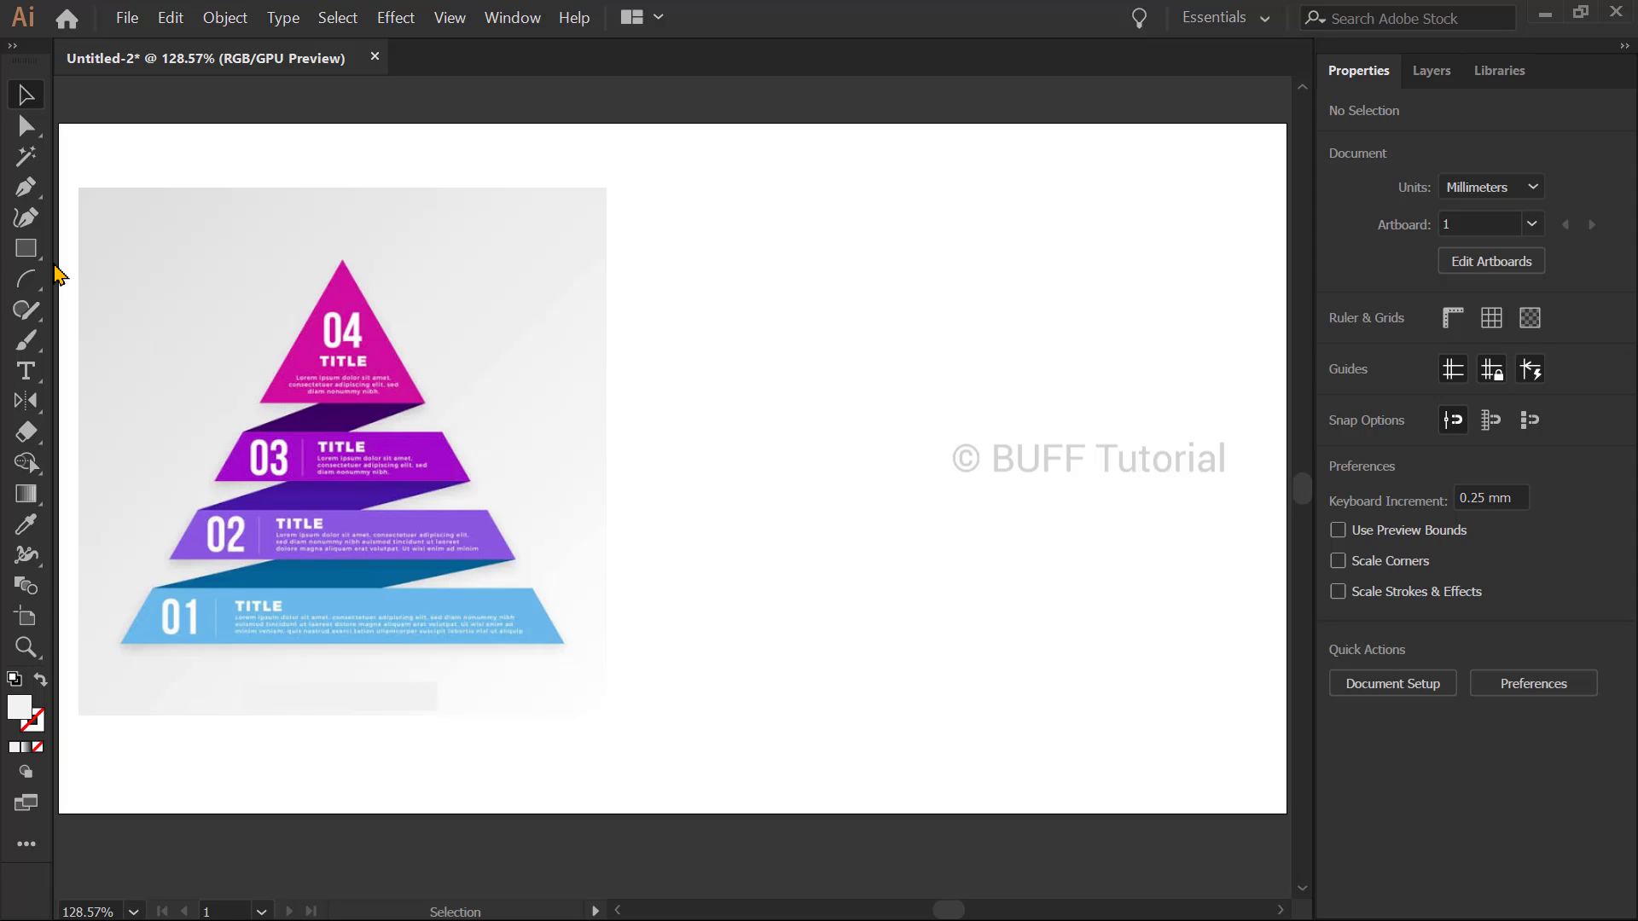
# Open the basic shape tools flyout next to the placed reference pyramid
pyautogui.click(25, 249)
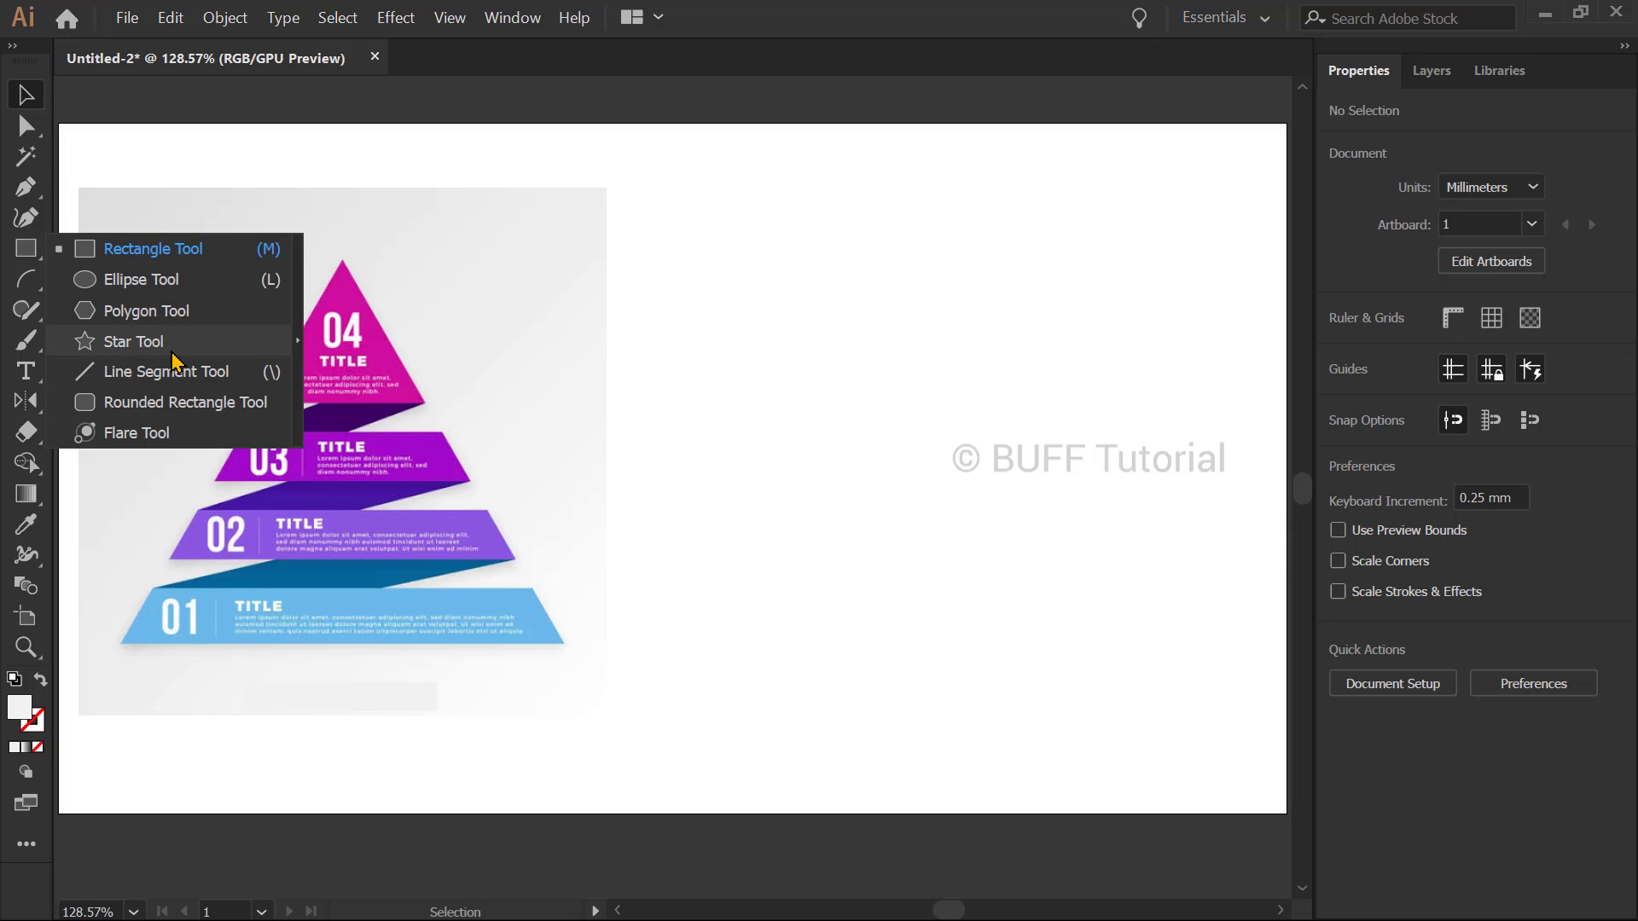
# Create a three-sided polygon beside the reference image and select it
pyautogui.click(193, 311)
pyautogui.click(943, 452)
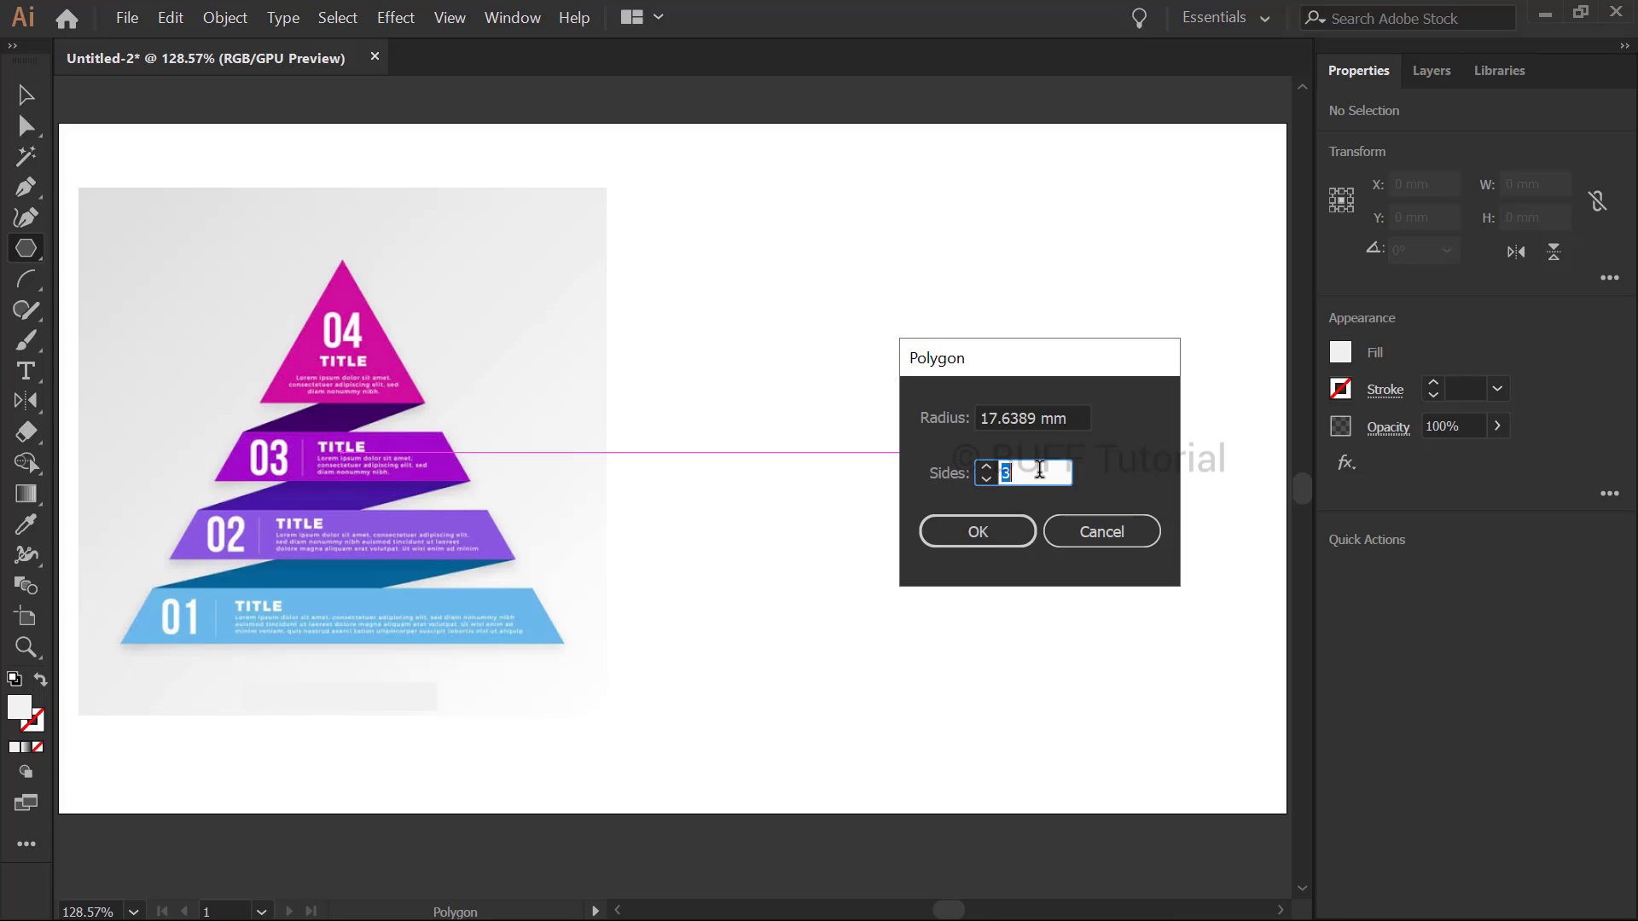
pyautogui.click(993, 533)
pyautogui.press('v')
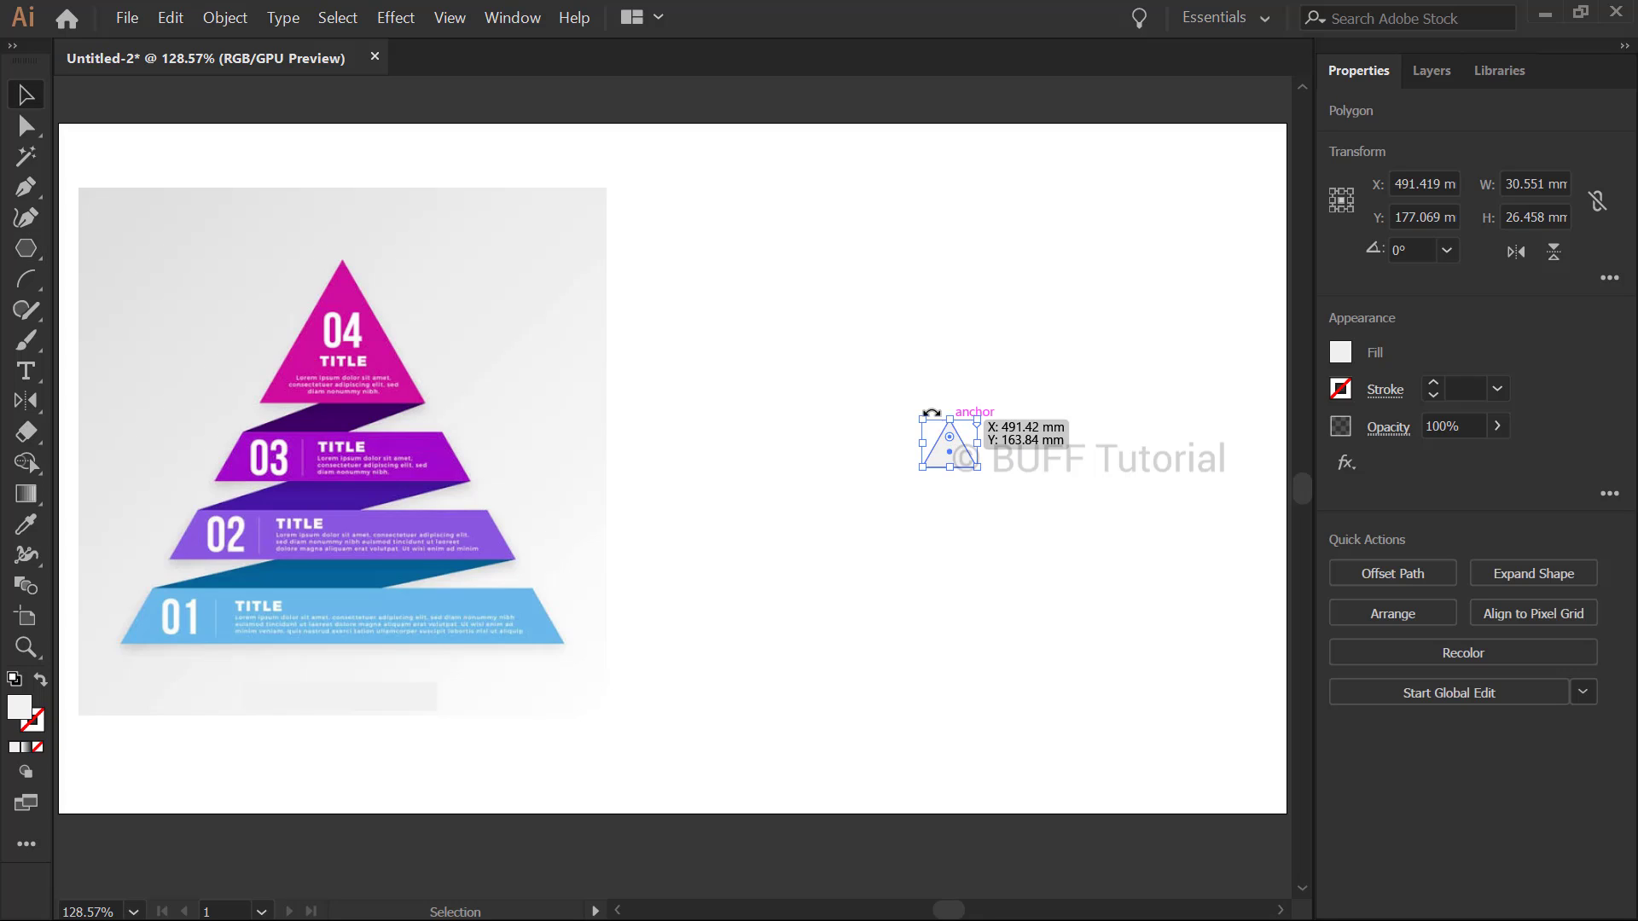
pyautogui.moveTo(1073, 367); pyautogui.dragTo(802, 576)
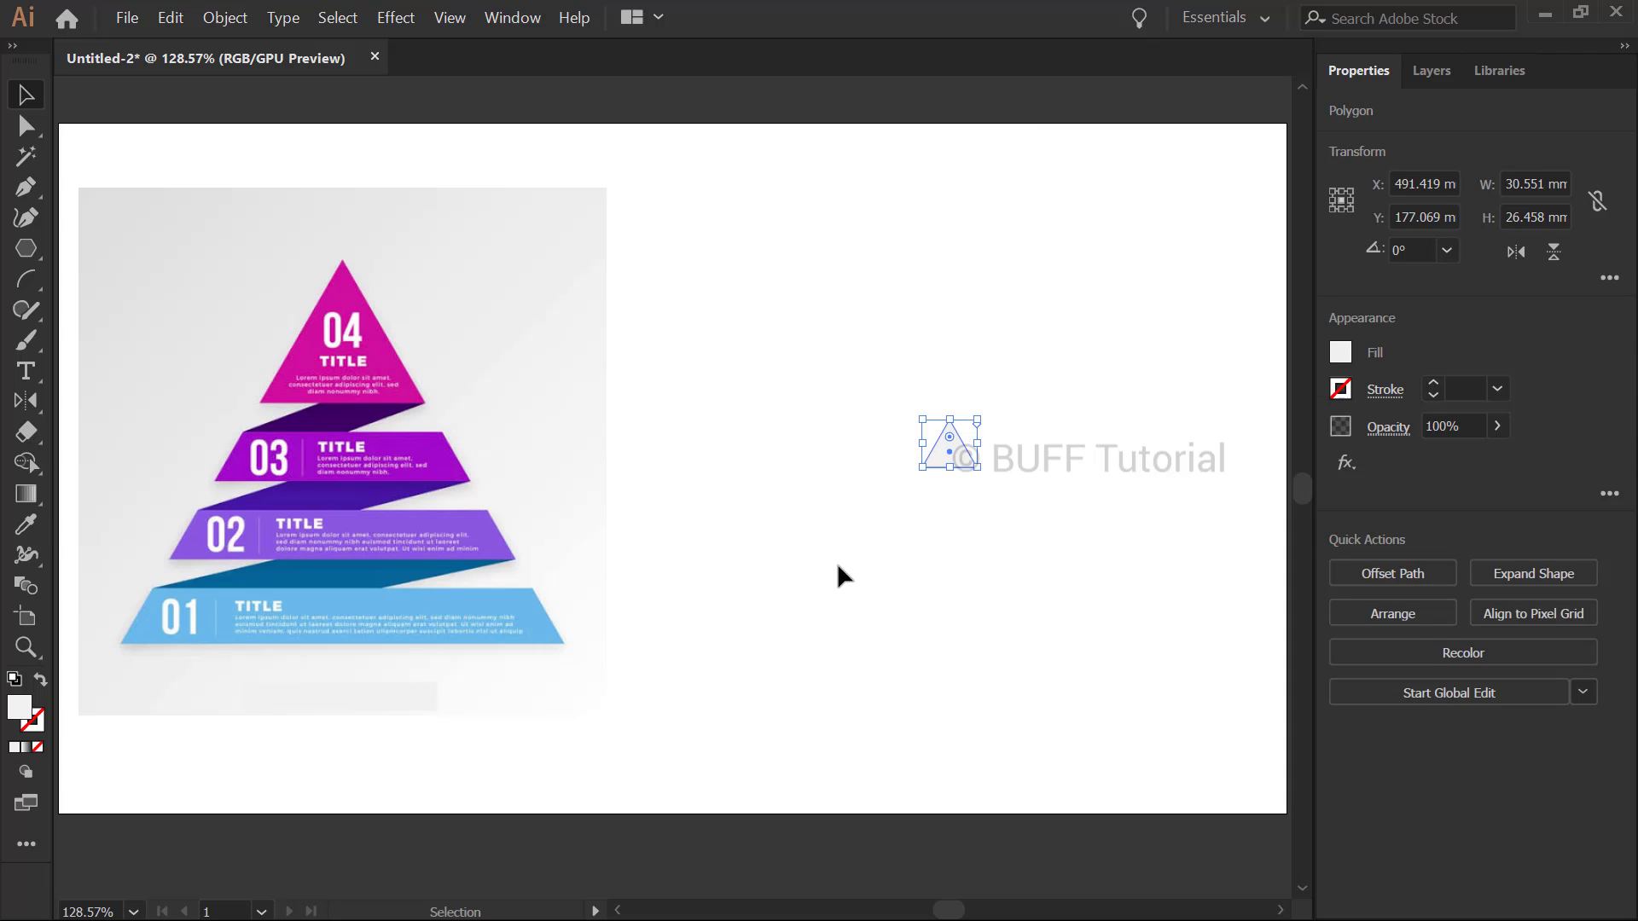
# Give the triangle no fill and a black stroke
pyautogui.click(1341, 355)
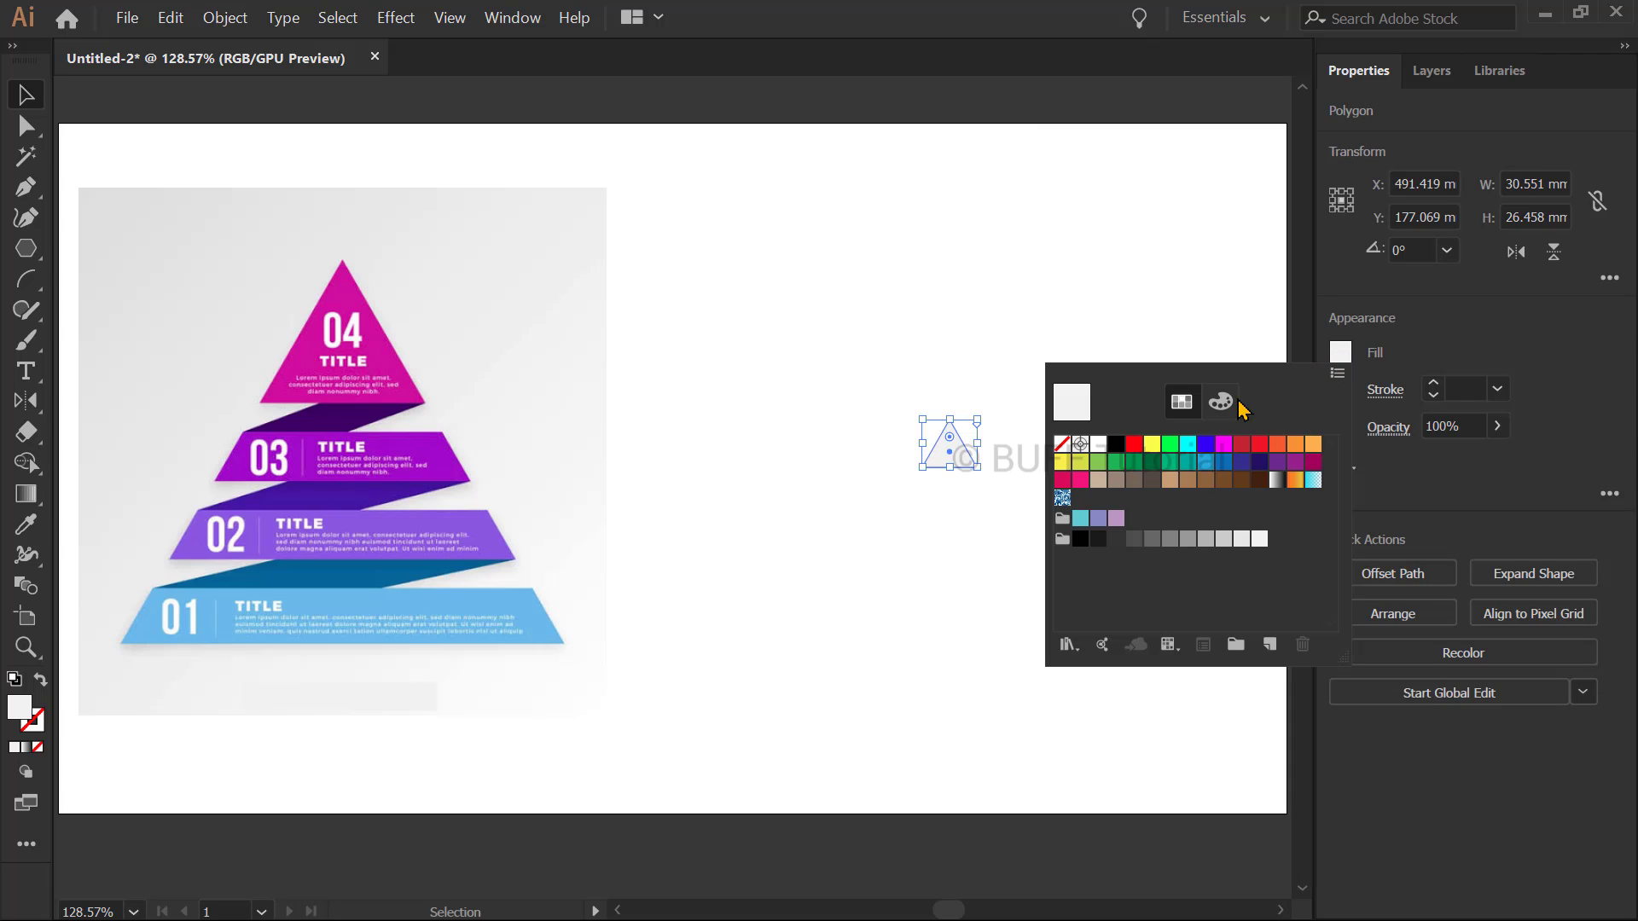
pyautogui.click(1063, 445)
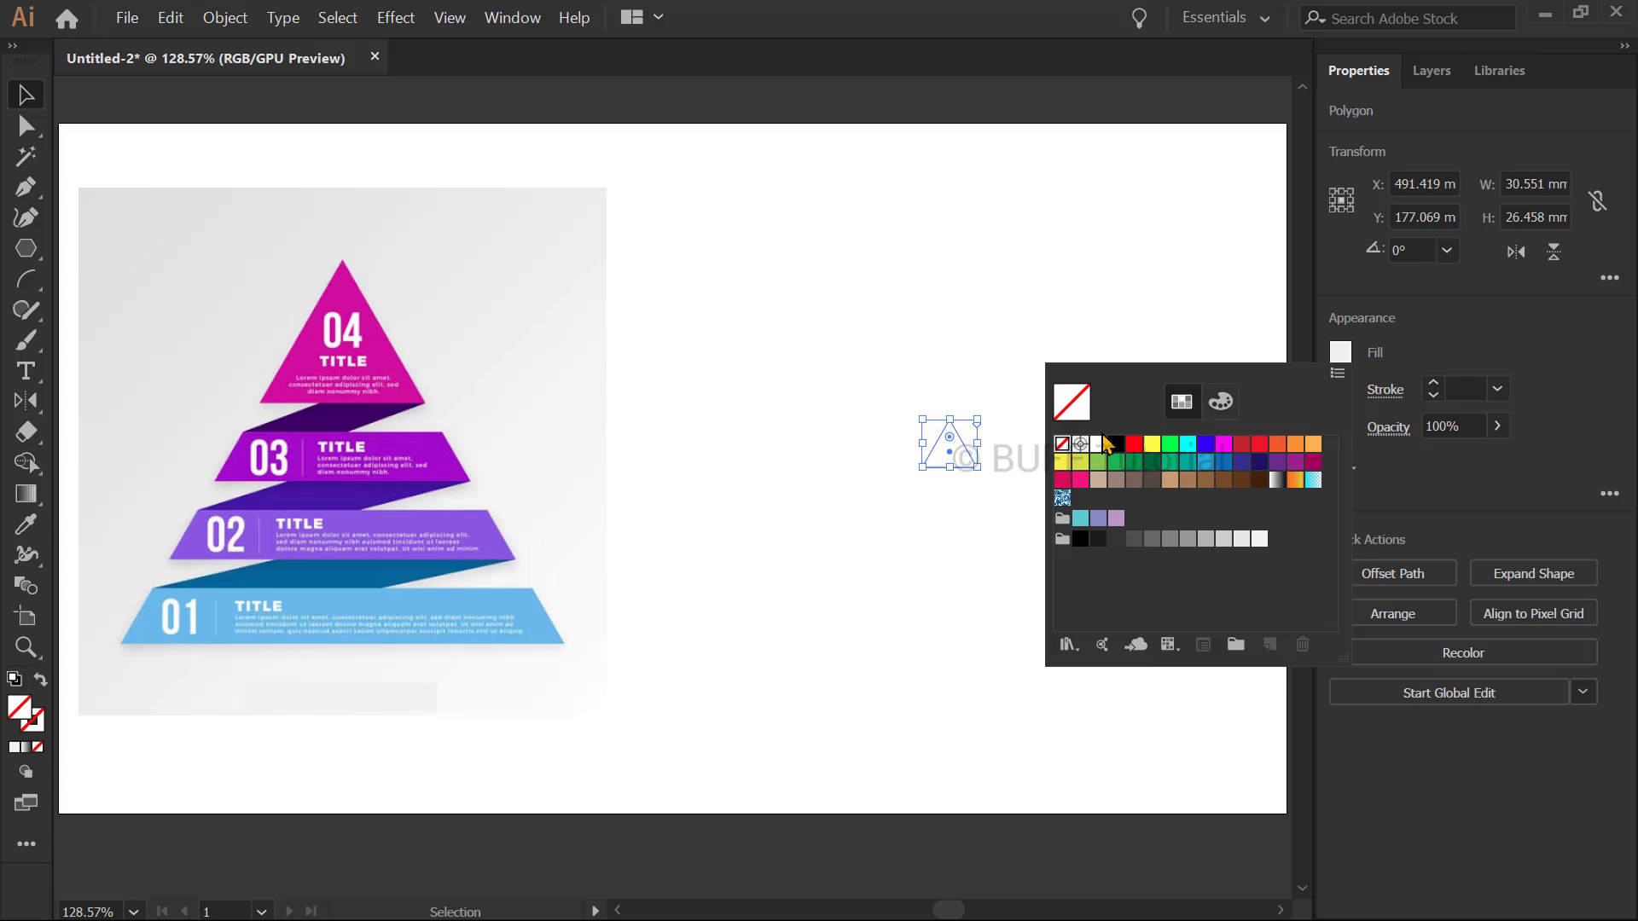
pyautogui.click(1382, 328)
pyautogui.click(1341, 389)
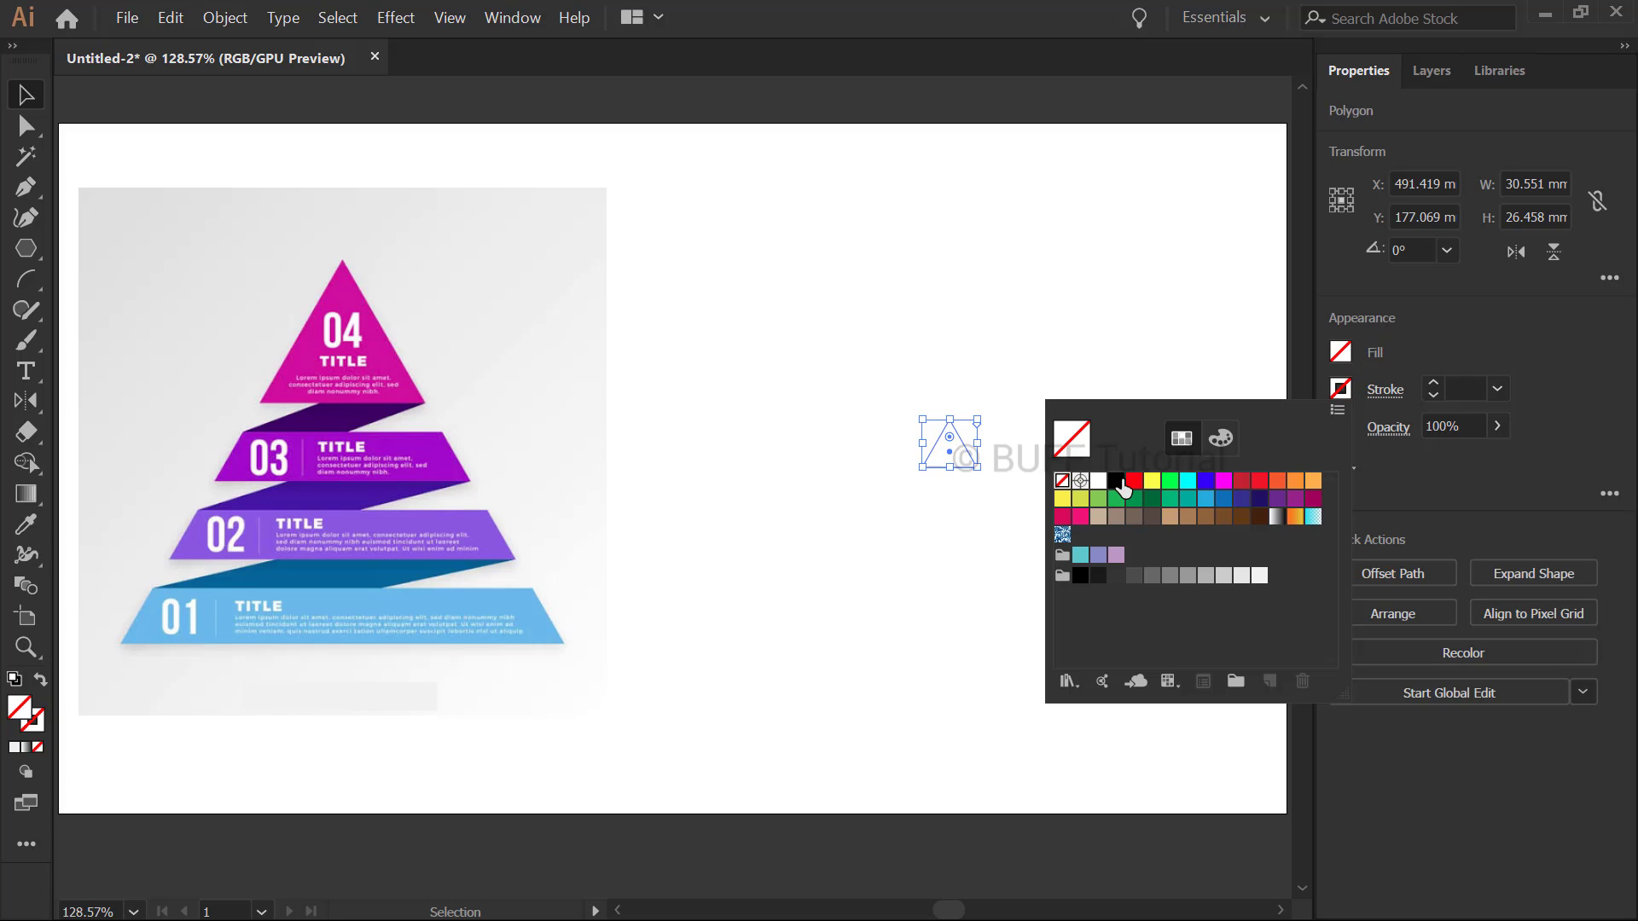
pyautogui.click(1118, 481)
pyautogui.click(951, 468)
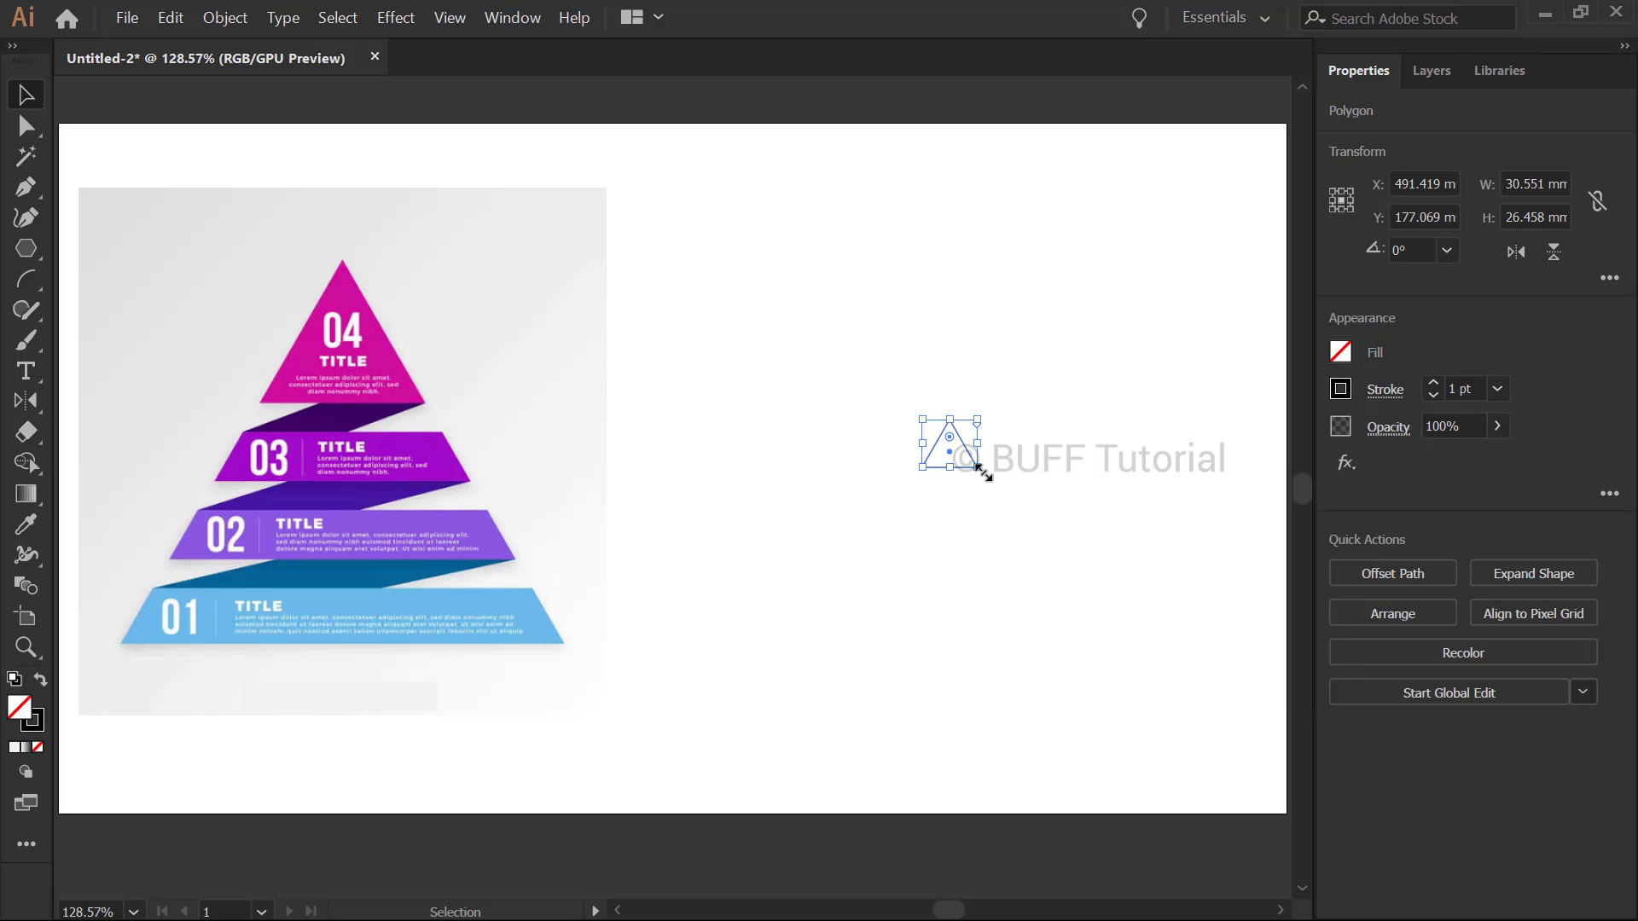
# Enlarge the triangle to about 329 × 285 mm and position it on the artboard
pyautogui.moveTo(978, 467); pyautogui.dragTo(1165, 638)
pyautogui.moveTo(1068, 596); pyautogui.dragTo(1040, 665)
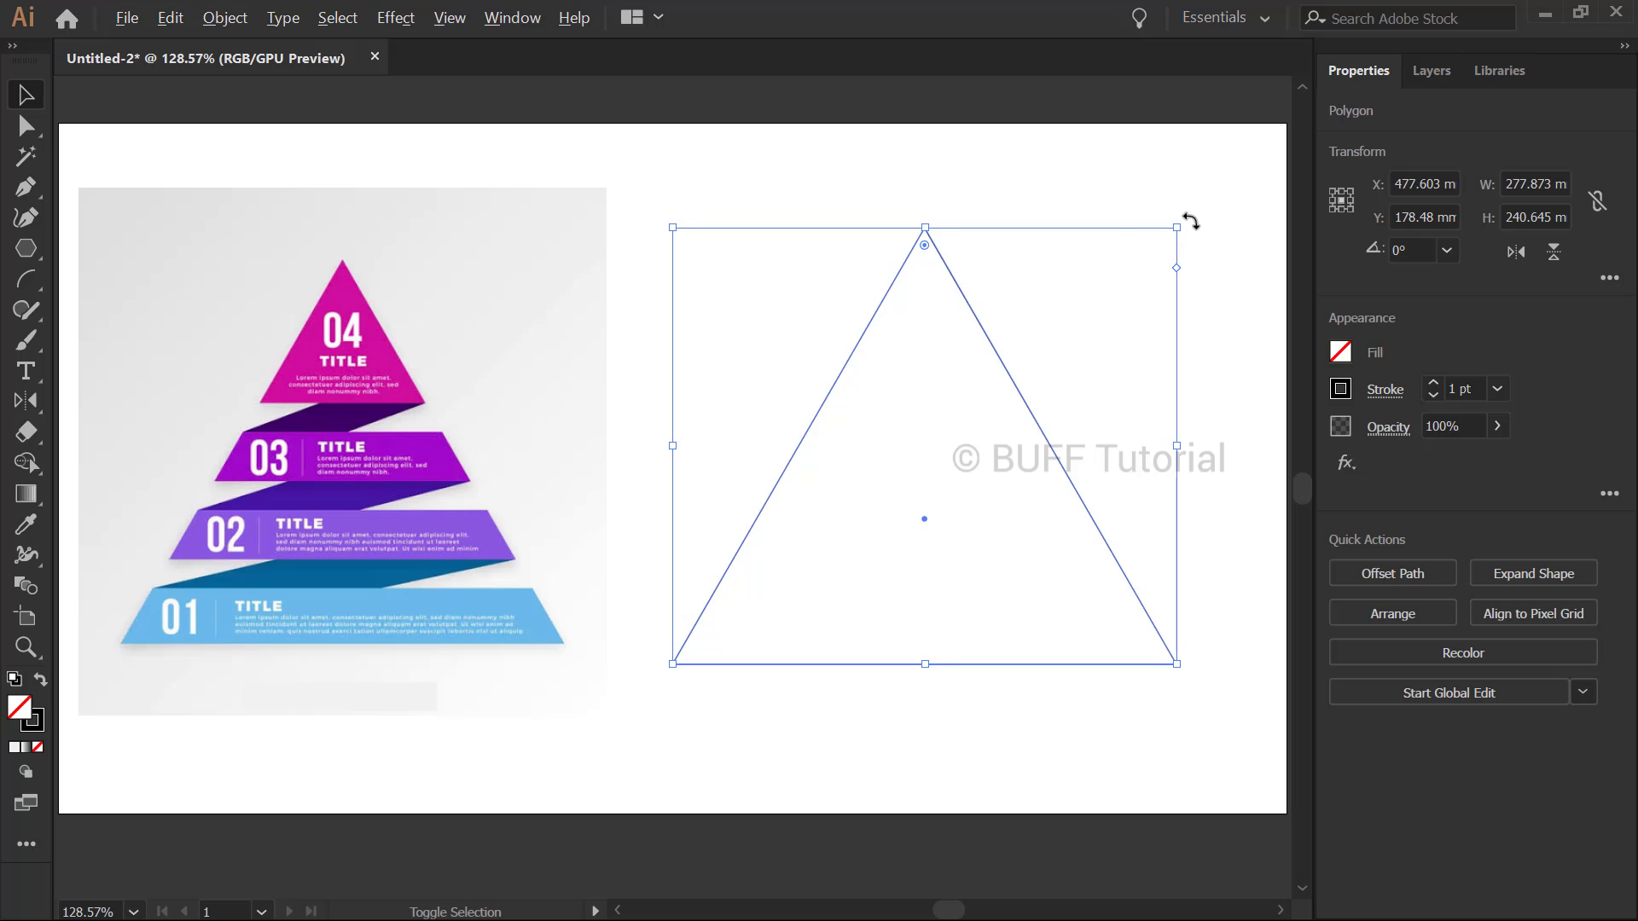
pyautogui.moveTo(1180, 227); pyautogui.dragTo(1233, 183)
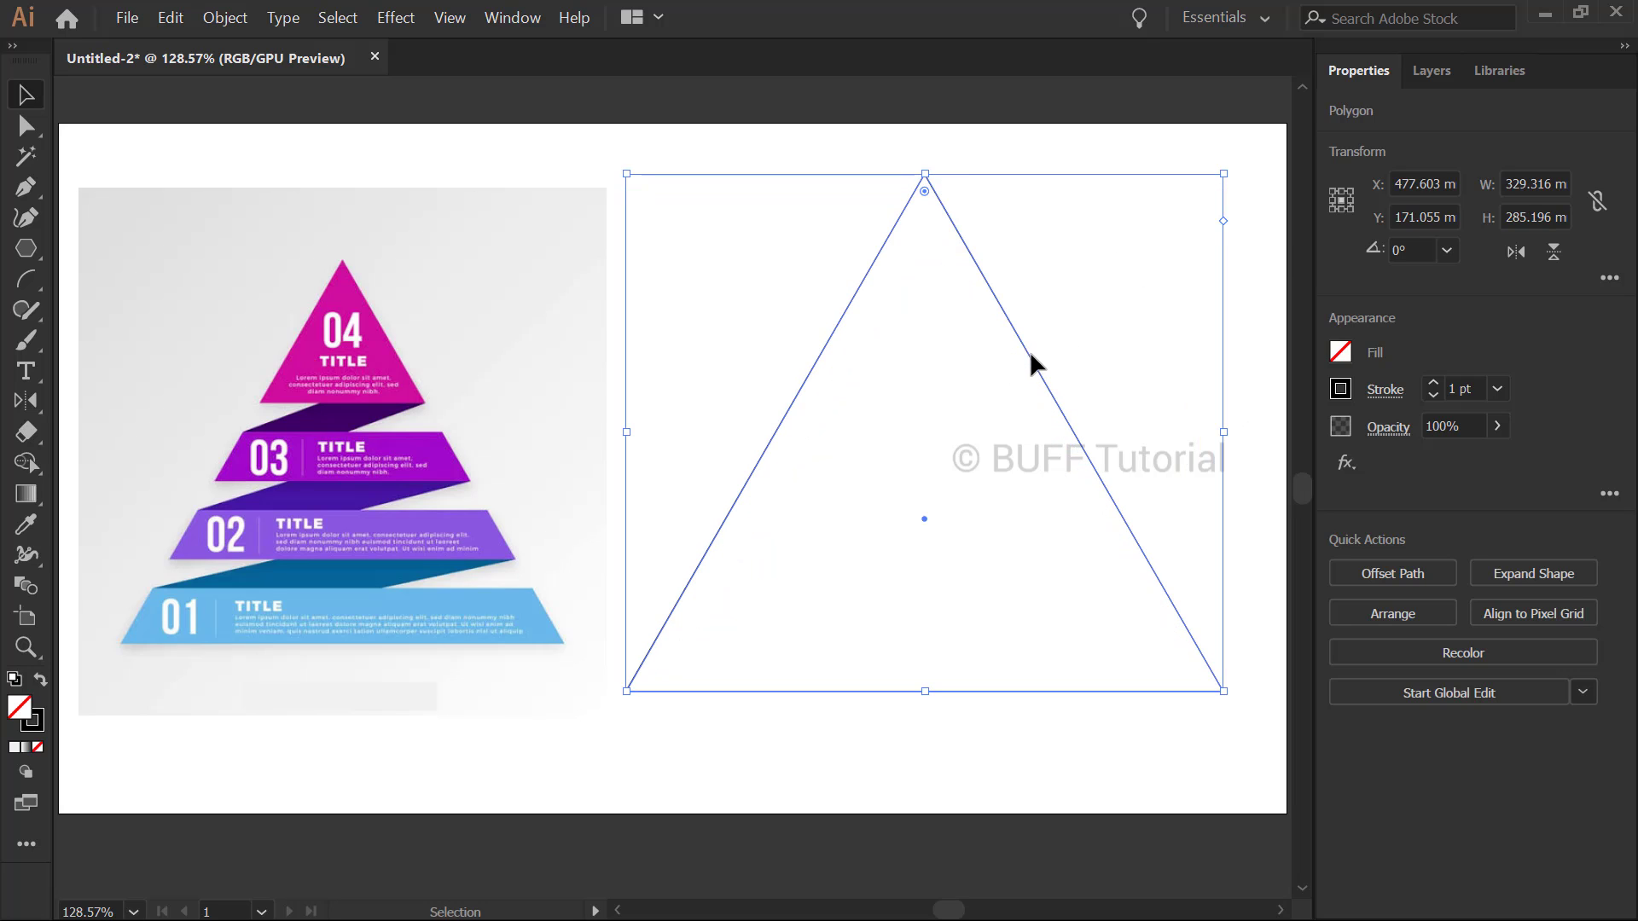
pyautogui.moveTo(1029, 353); pyautogui.dragTo(1003, 381)
pyautogui.click(1054, 352)
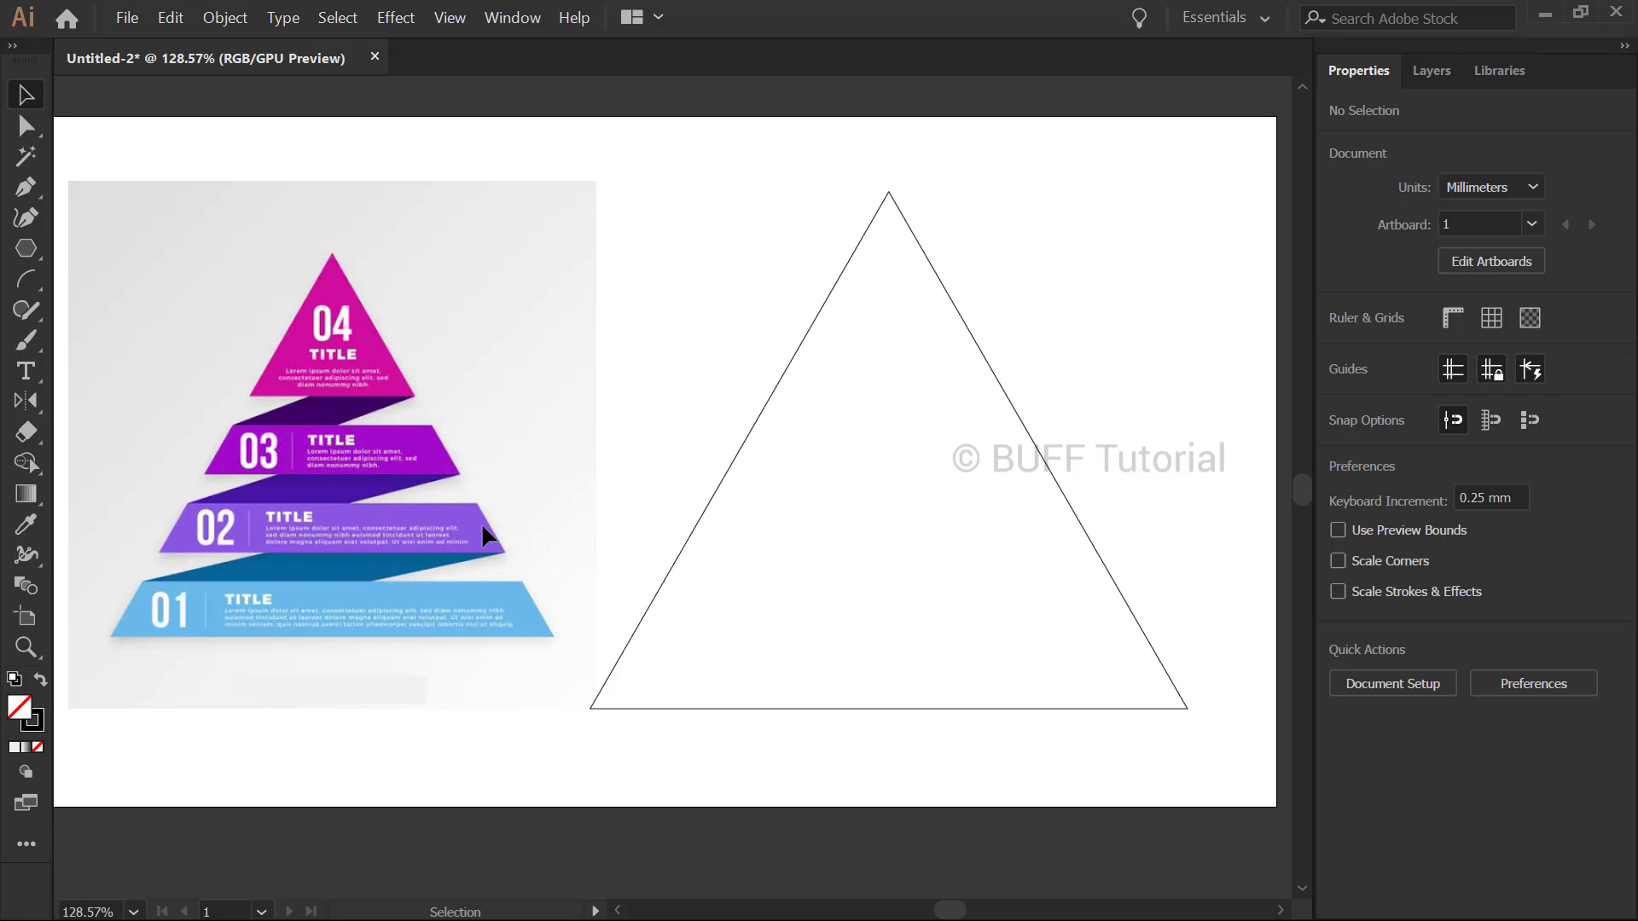
# Draw a wide rectangle along the triangle's base
pyautogui.moveTo(877, 559); pyautogui.dragTo(881, 501)
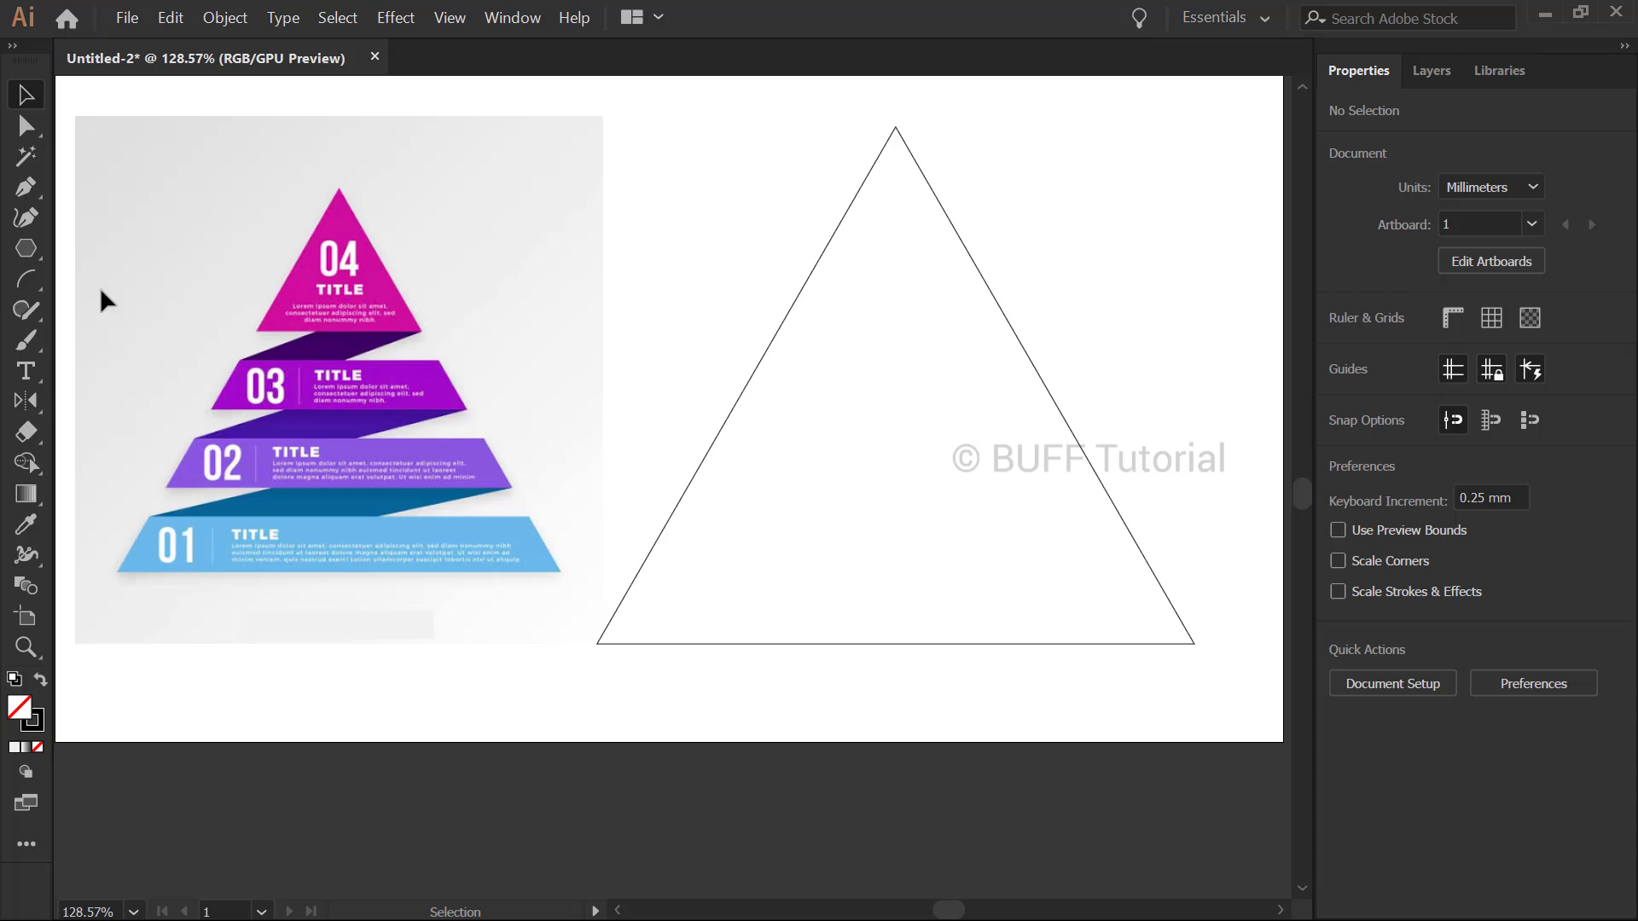
pyautogui.rightClick(25, 248)
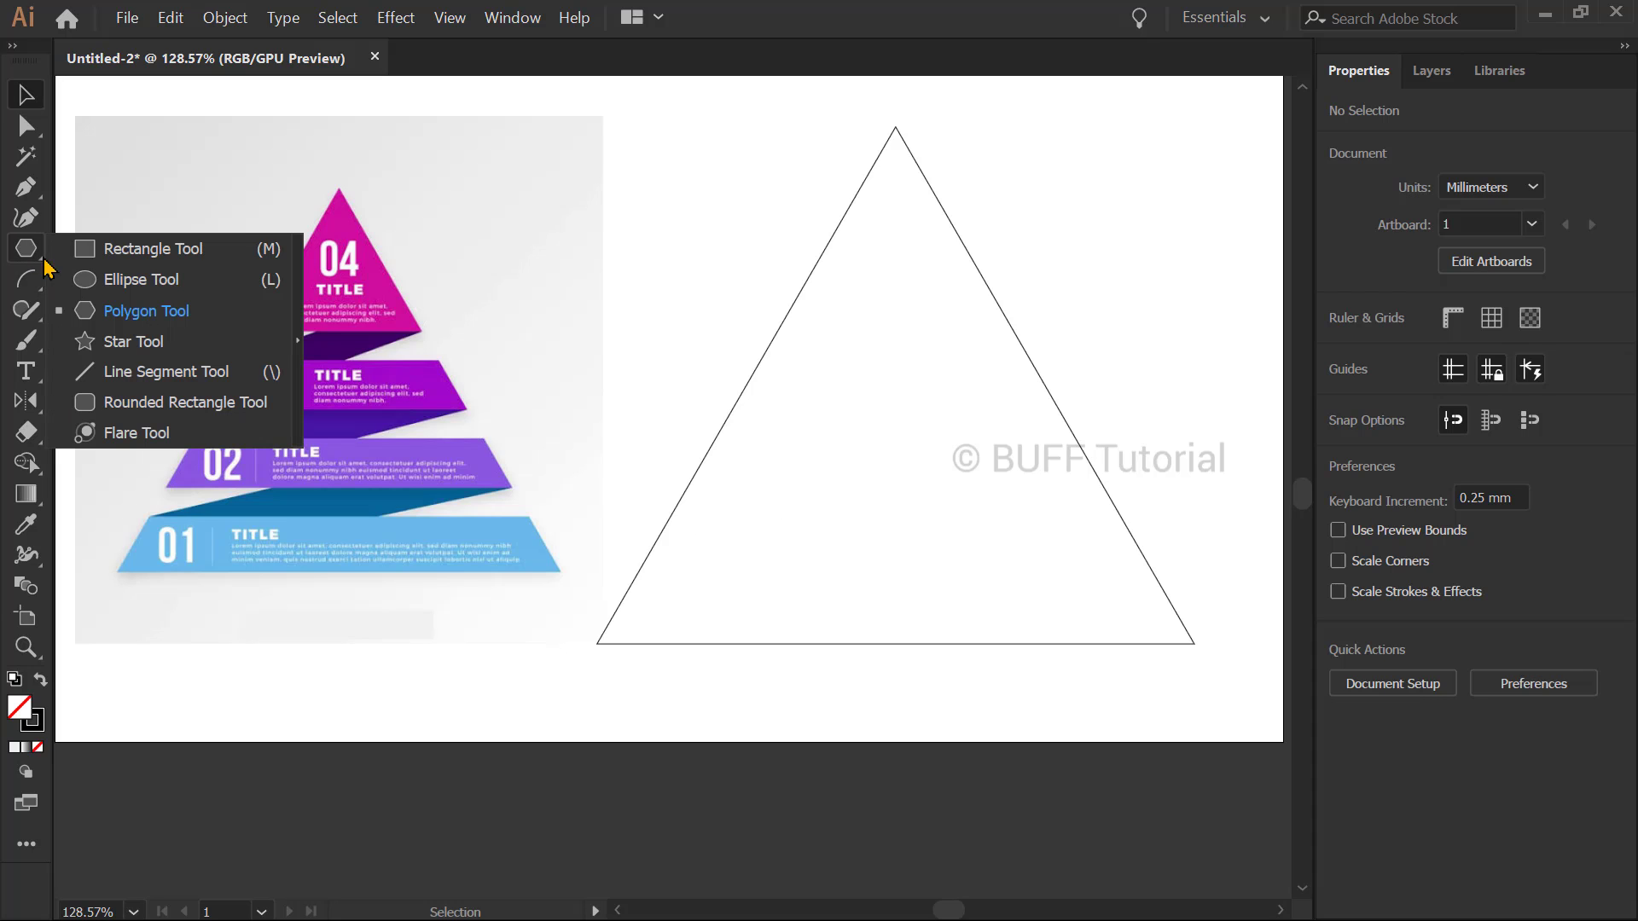
pyautogui.click(111, 252)
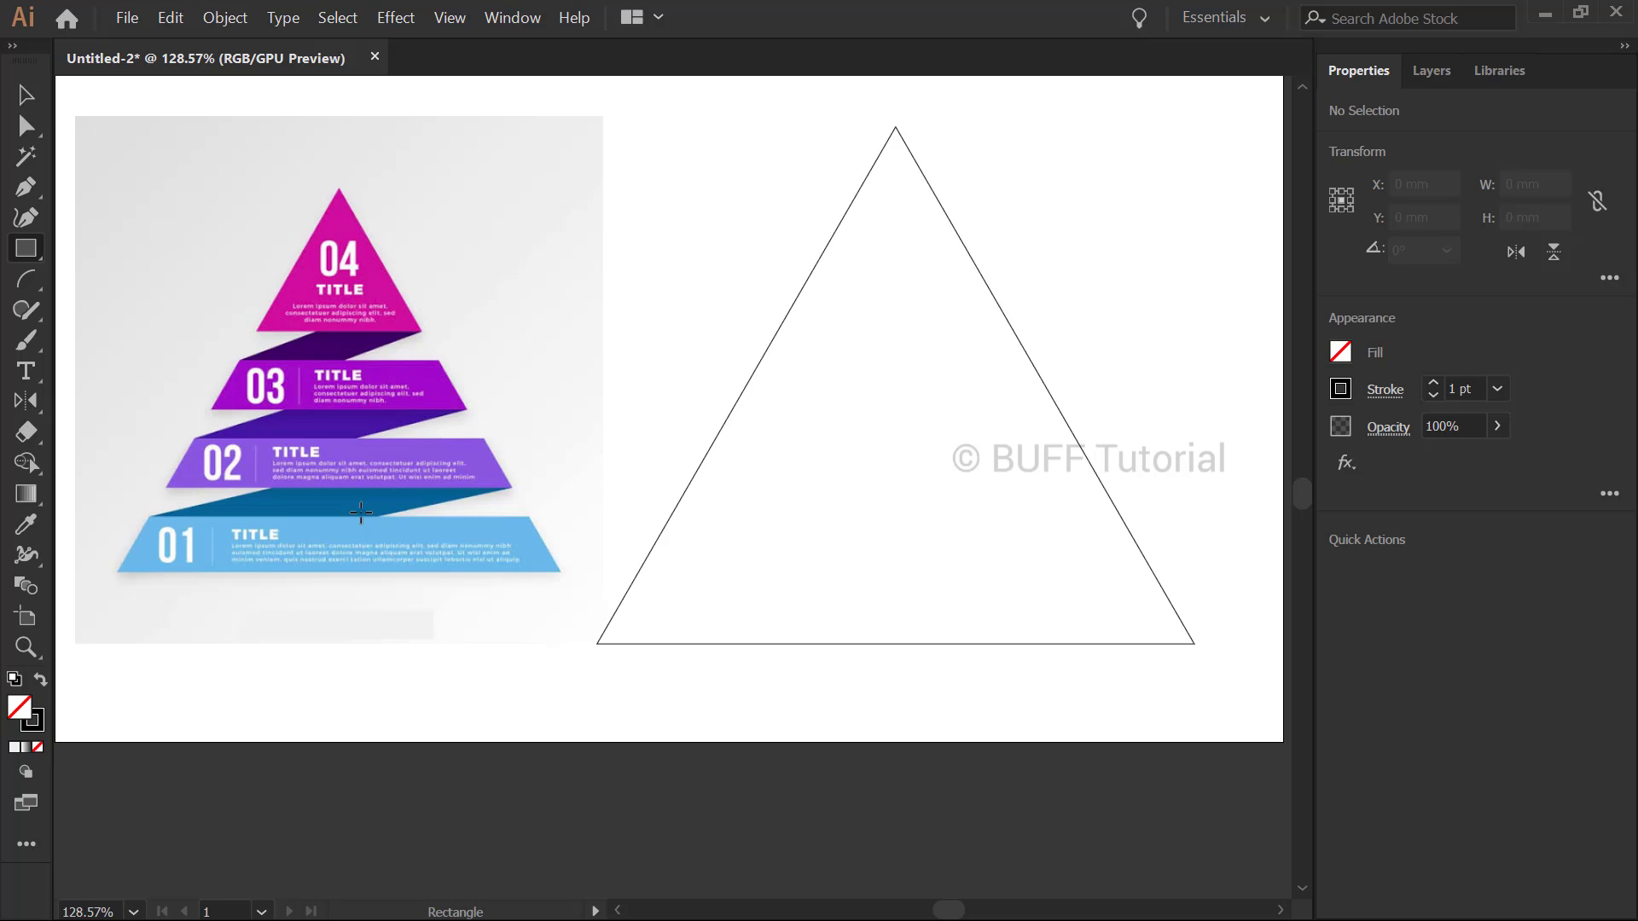
pyautogui.press('space')
pyautogui.moveTo(750, 566); pyautogui.dragTo(687, 570)
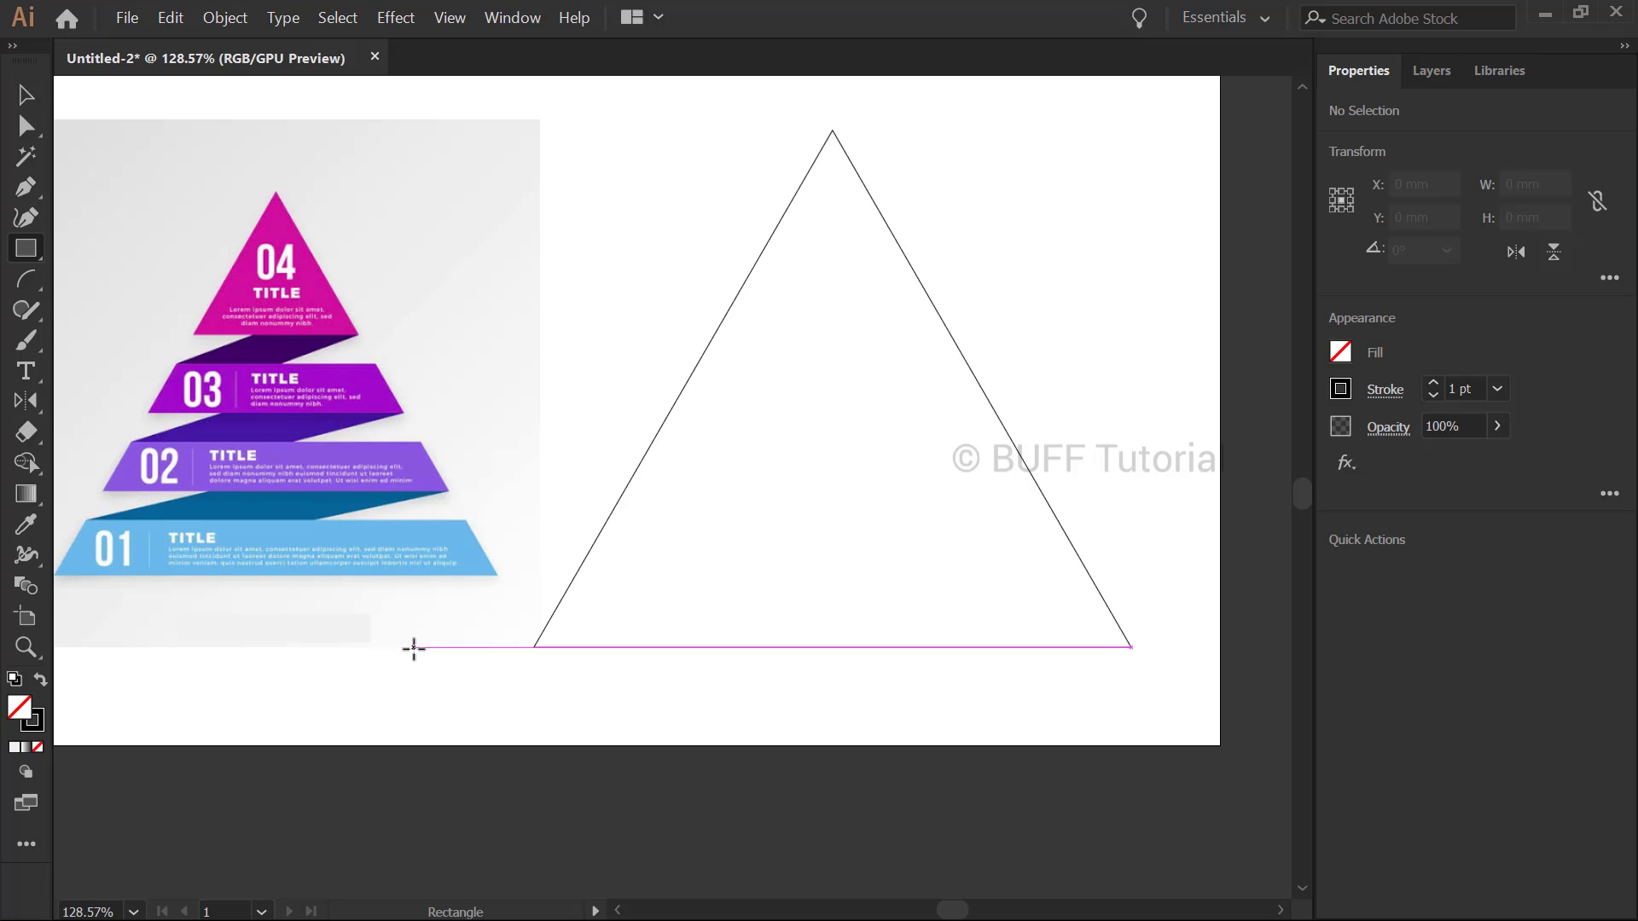
pyautogui.moveTo(414, 648); pyautogui.dragTo(1246, 561)
# Make the rectangle slightly taller and duplicate it upward twice at equal steps
pyautogui.press('v')
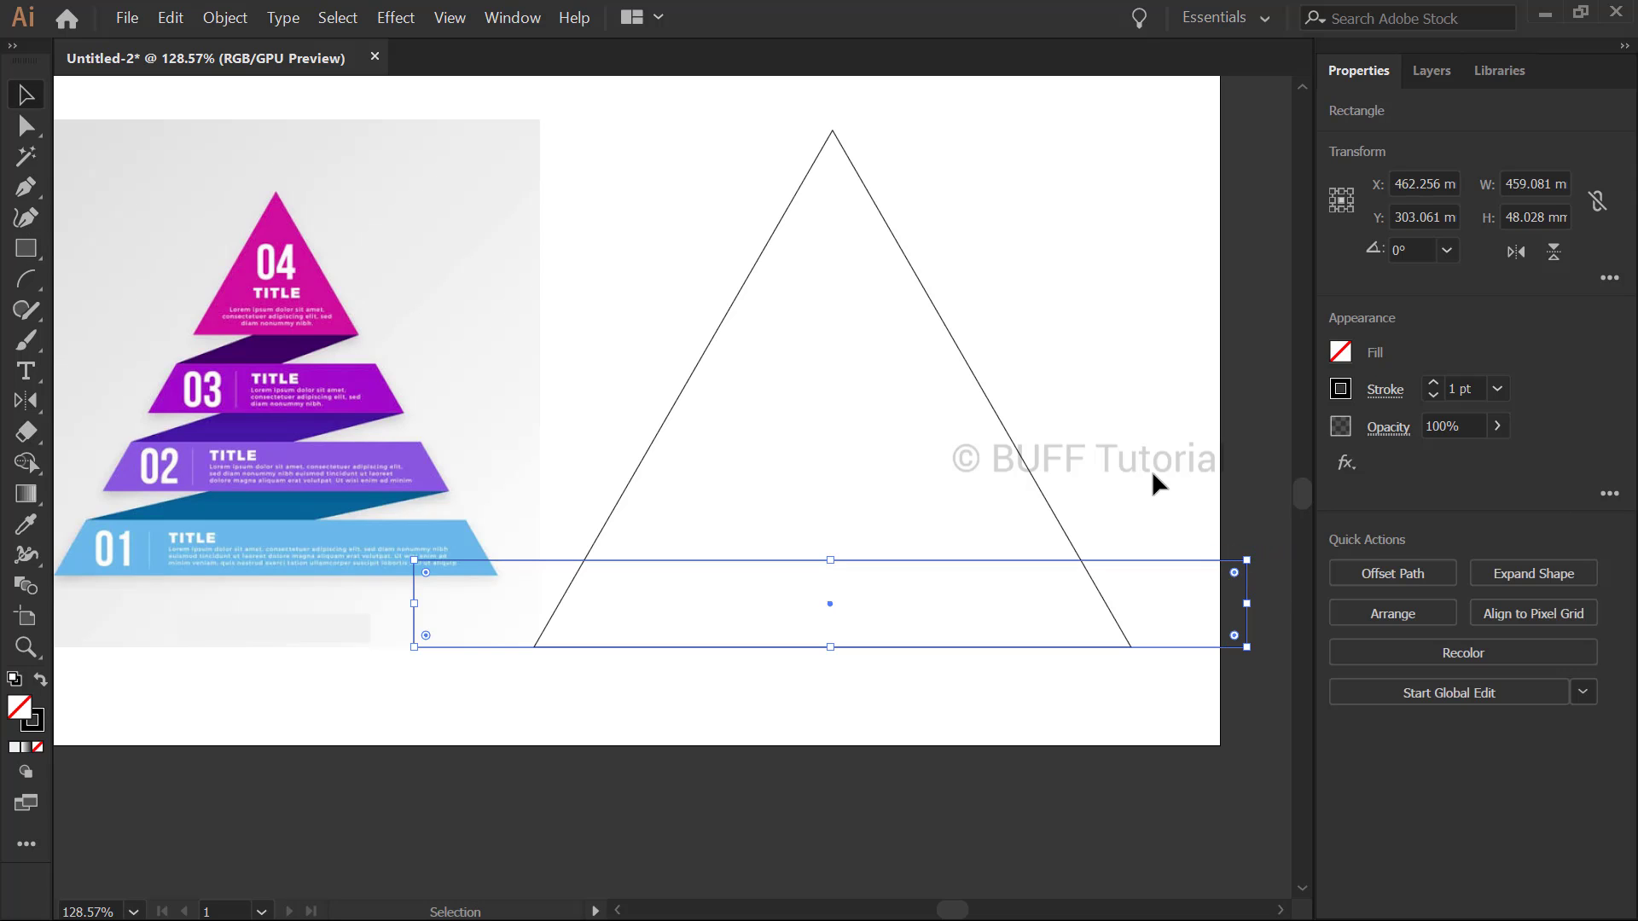
pyautogui.click(1163, 585)
pyautogui.click(1146, 562)
pyautogui.moveTo(830, 560); pyautogui.dragTo(831, 553)
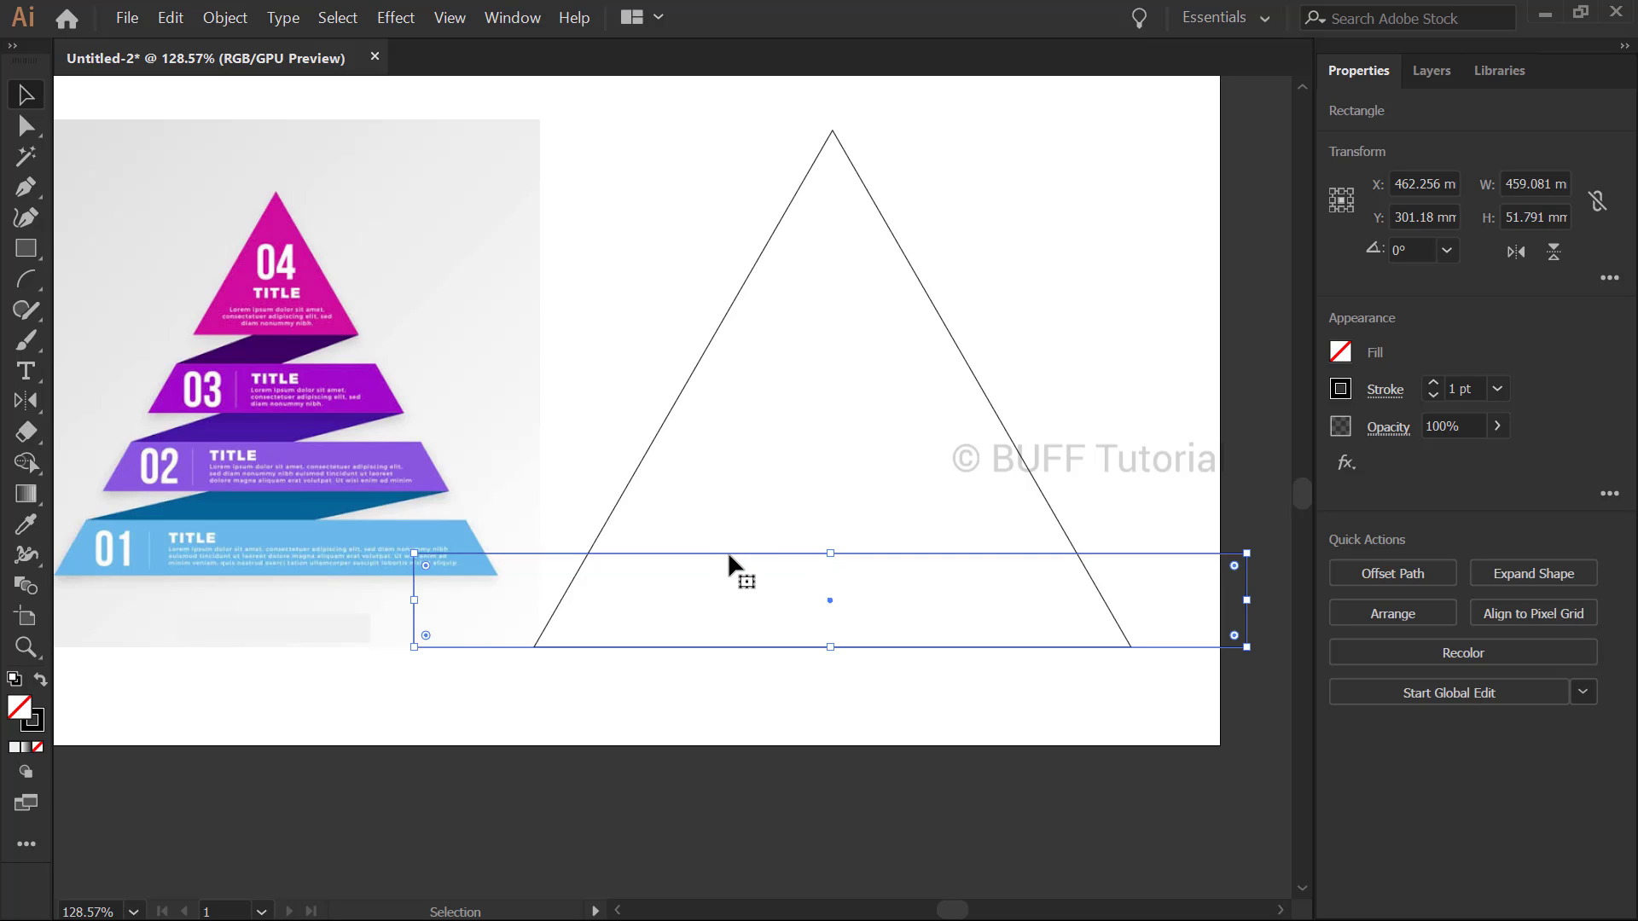
pyautogui.moveTo(729, 552); pyautogui.dragTo(730, 426)
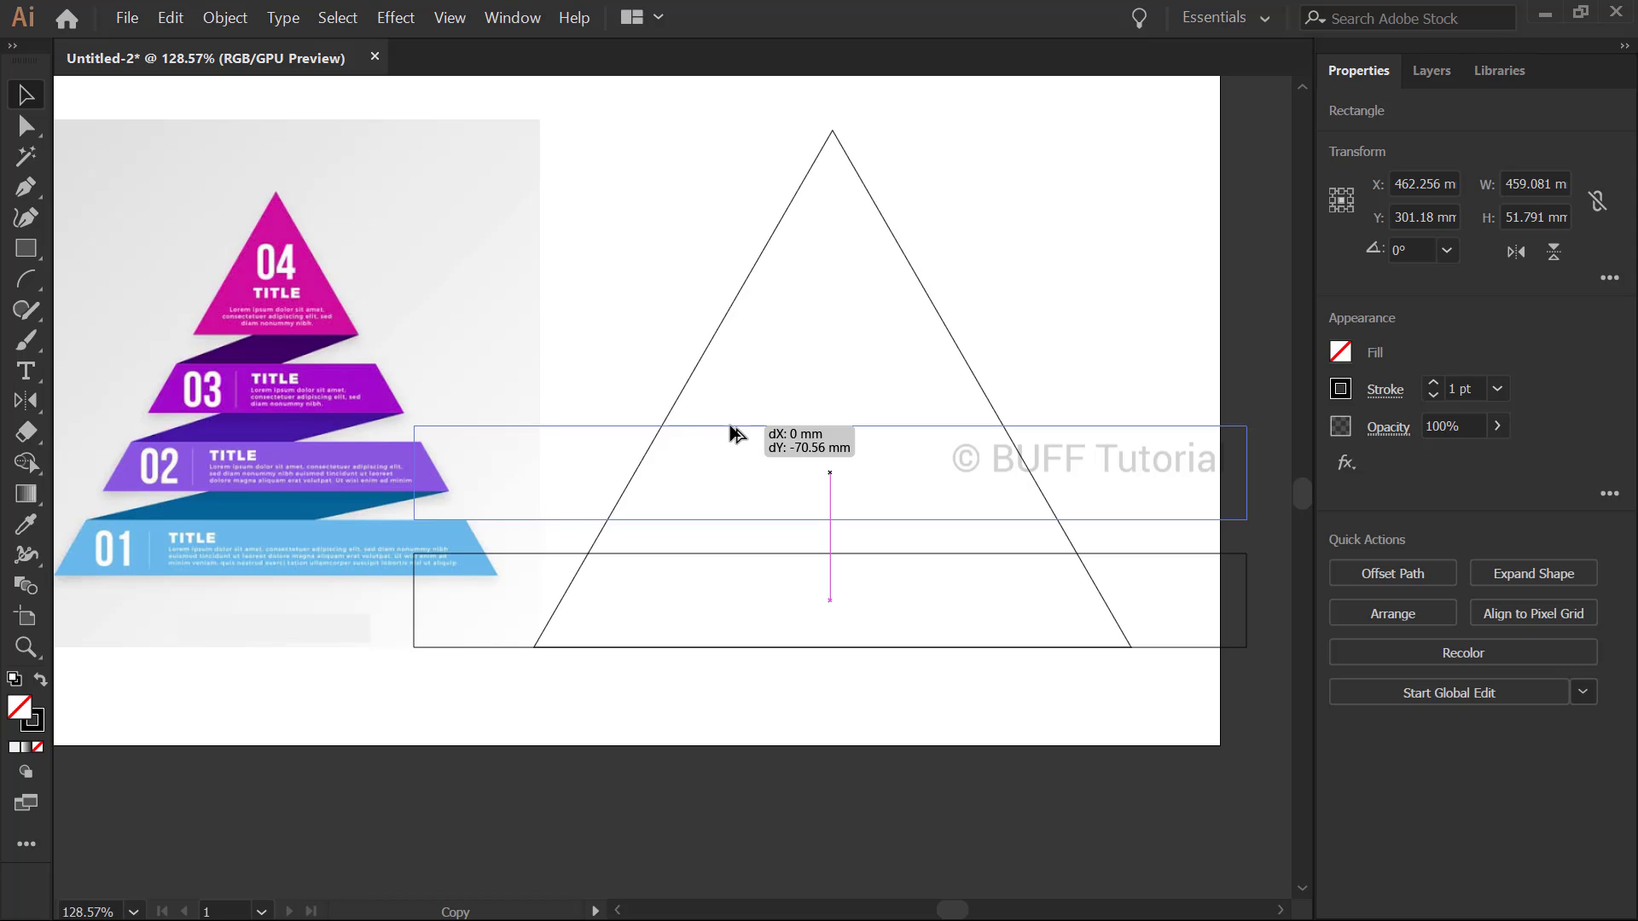
pyautogui.moveTo(731, 426); pyautogui.dragTo(730, 427)
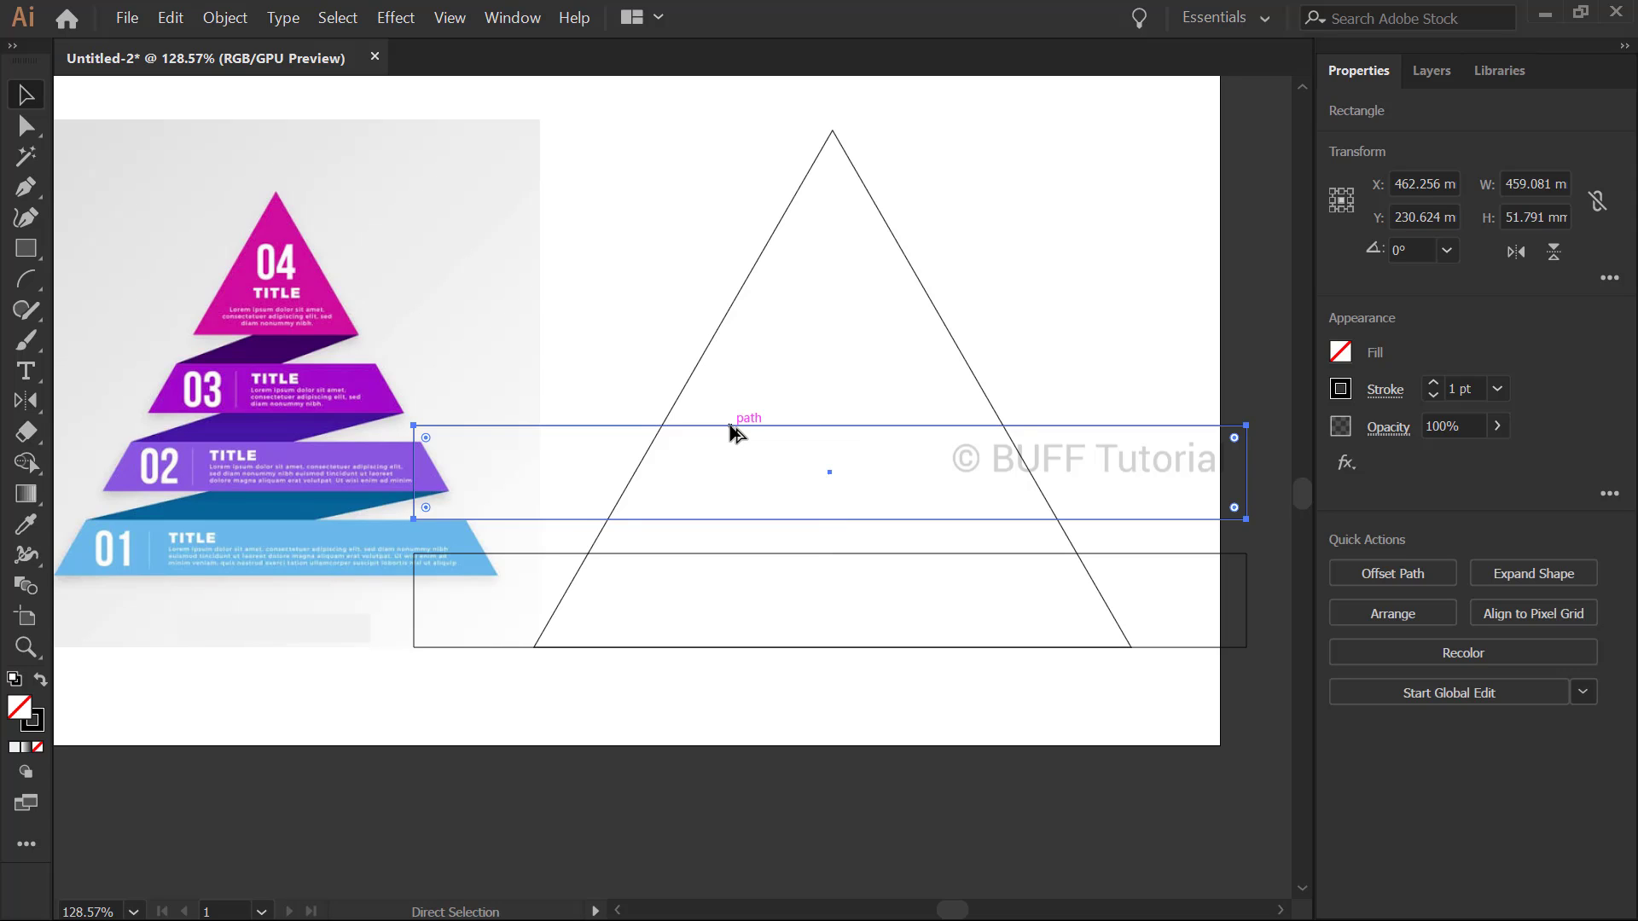
pyautogui.hotkey('ctrl', 'd')
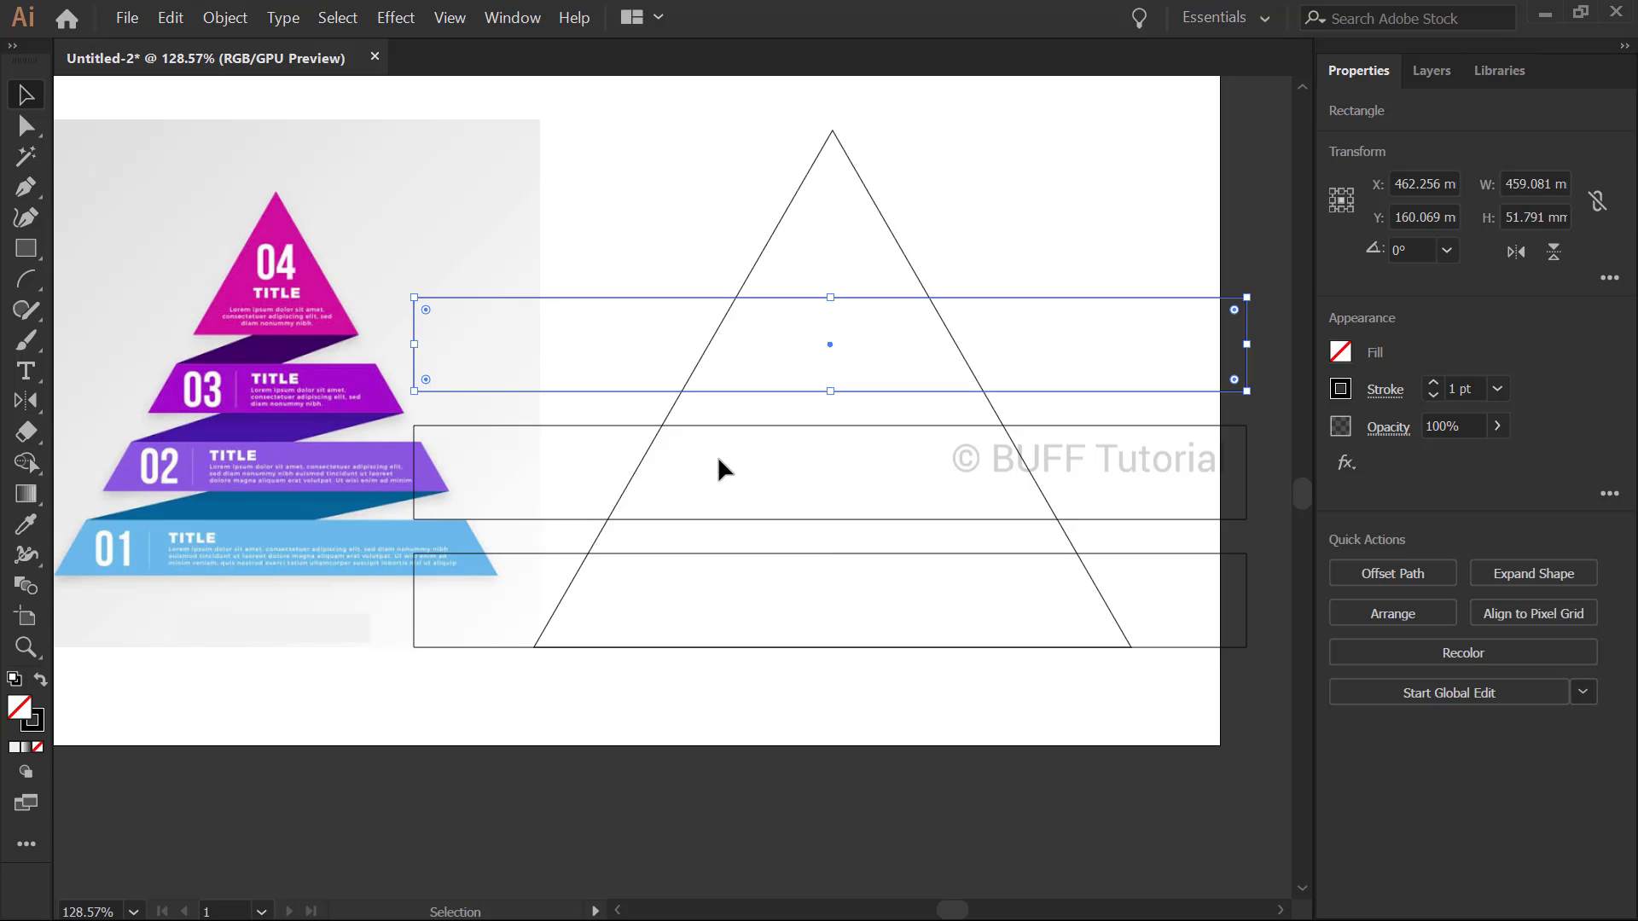
# Shrink the three stacked rectangles' combined height from the top
pyautogui.click(700, 694)
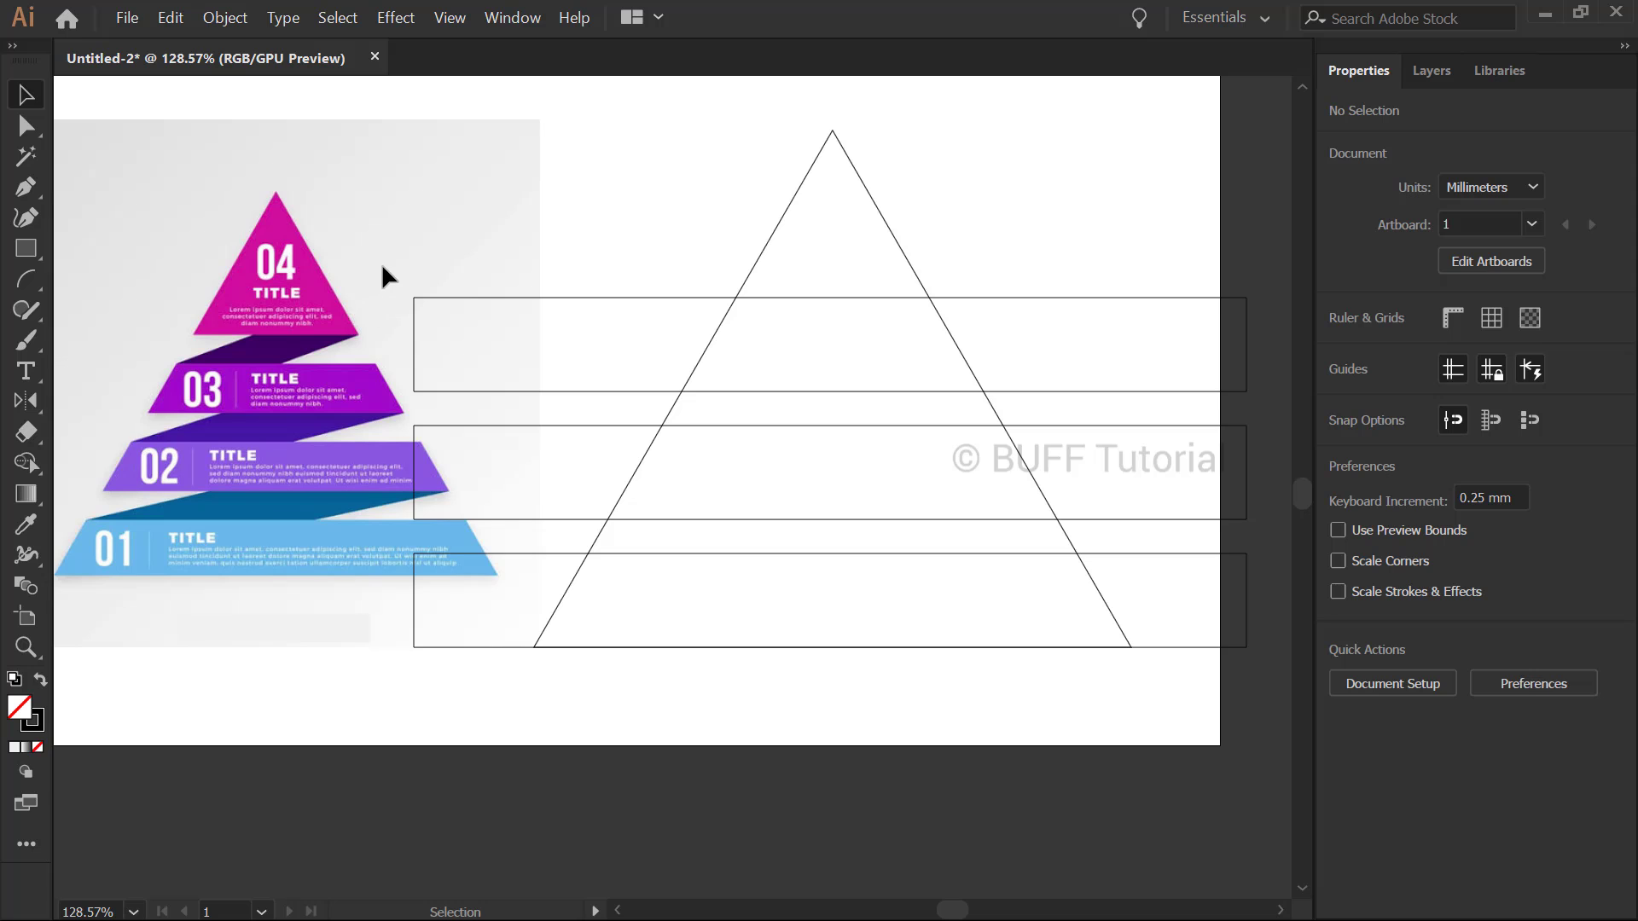
pyautogui.moveTo(458, 662); pyautogui.dragTo(894, 365)
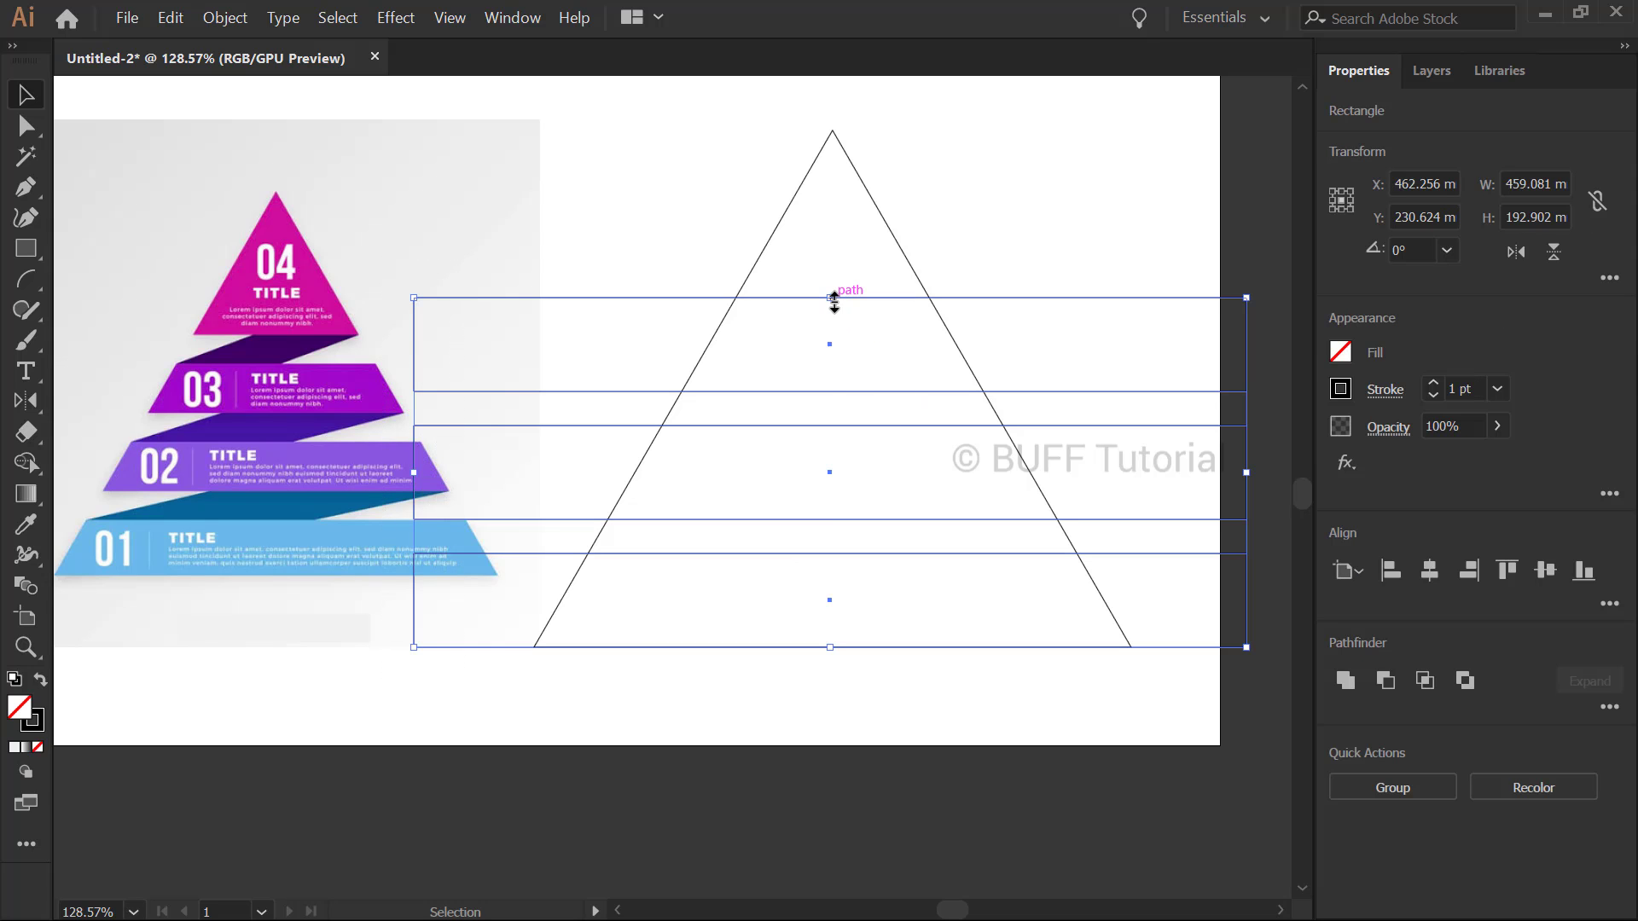
pyautogui.moveTo(833, 298); pyautogui.dragTo(834, 329)
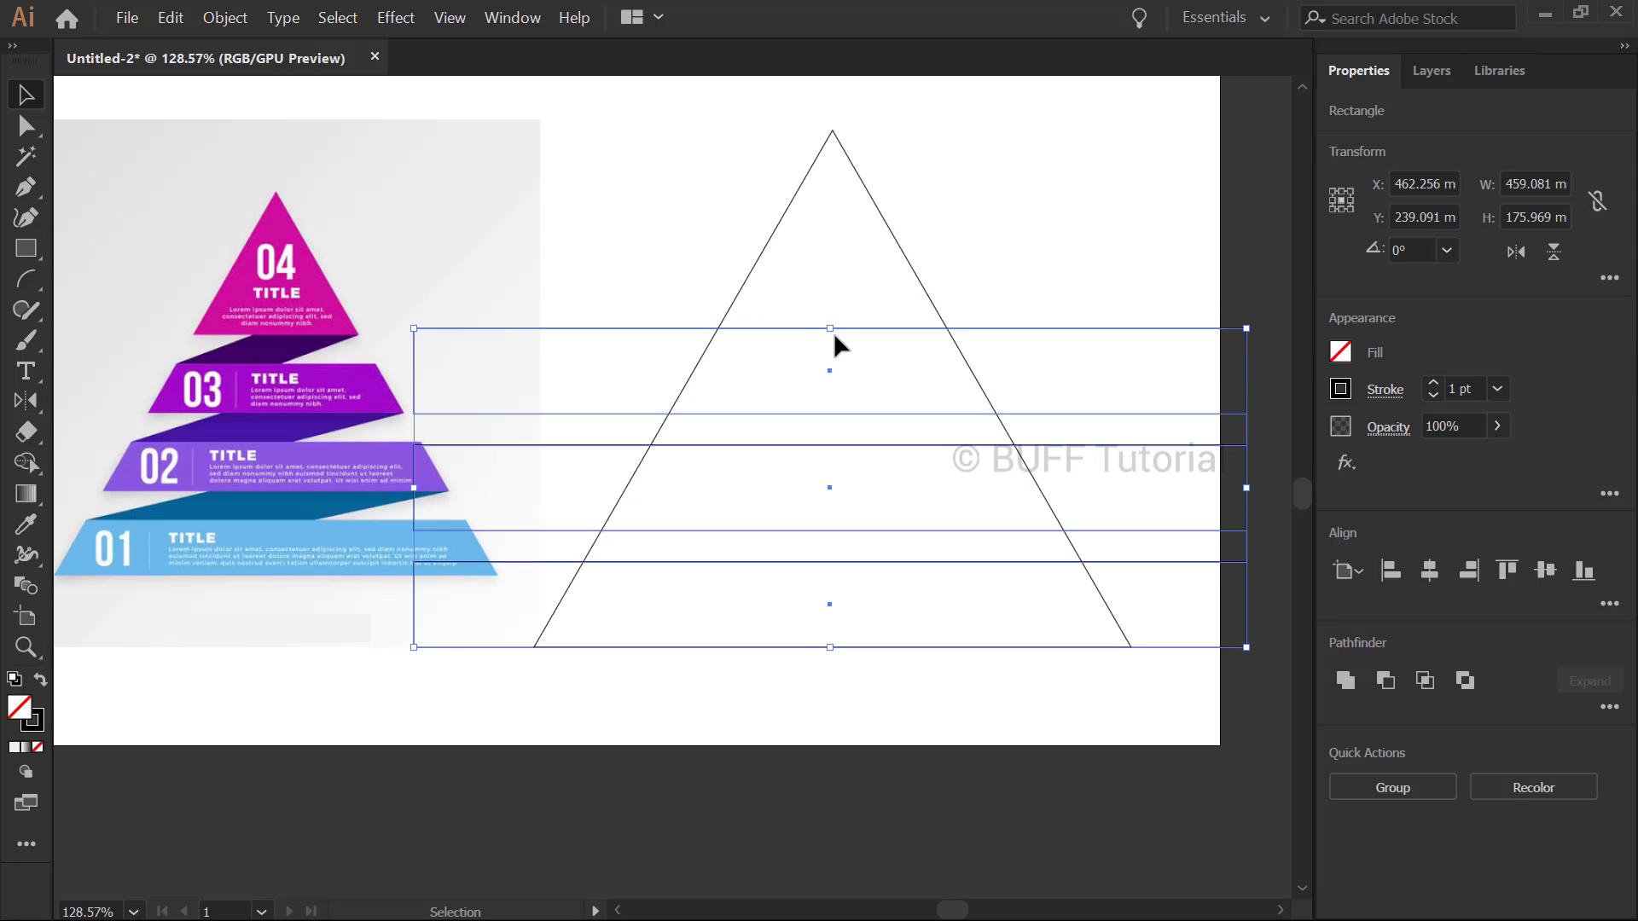
pyautogui.click(965, 256)
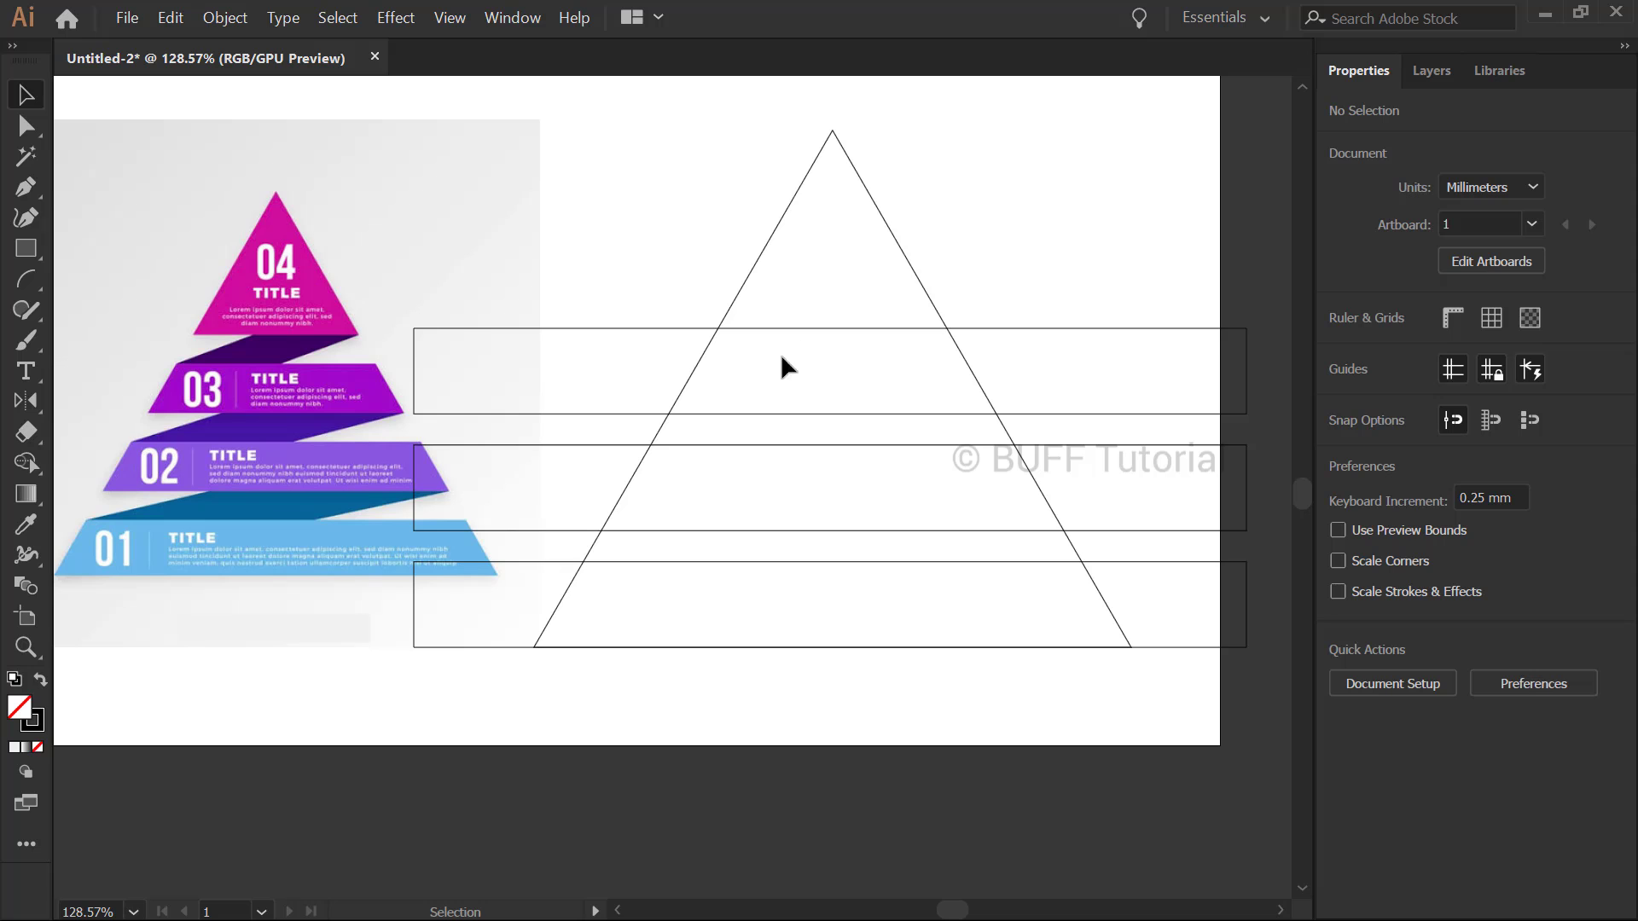
# Reframe the view and check the triangle together with its three strips
pyautogui.moveTo(846, 741); pyautogui.dragTo(811, 751)
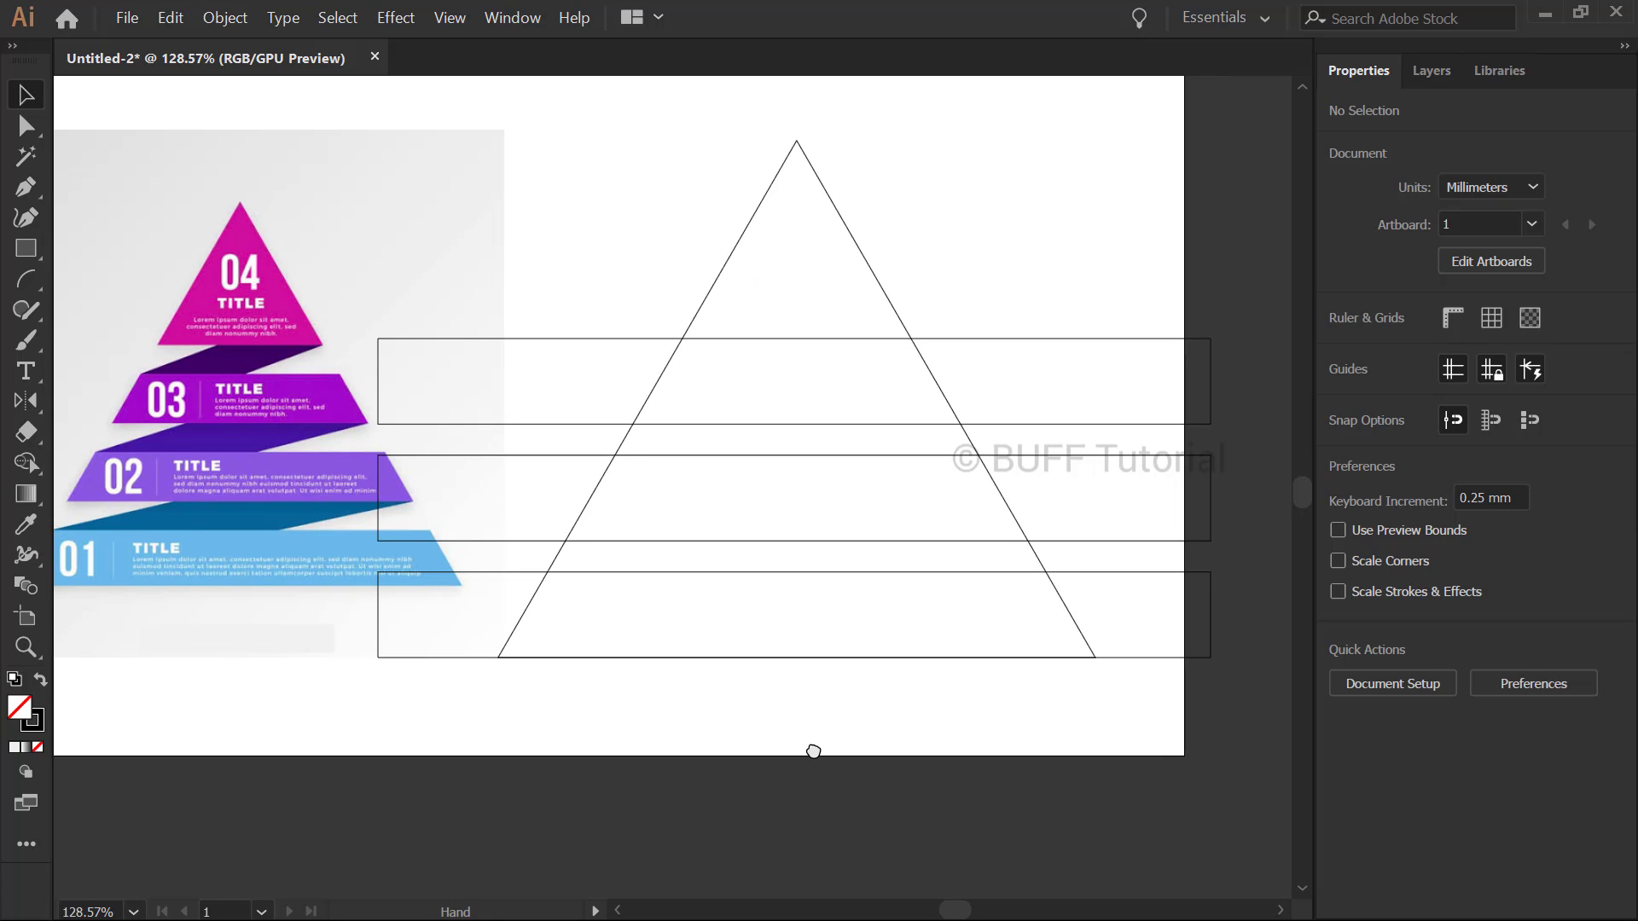
pyautogui.scroll(3, 538, 669)
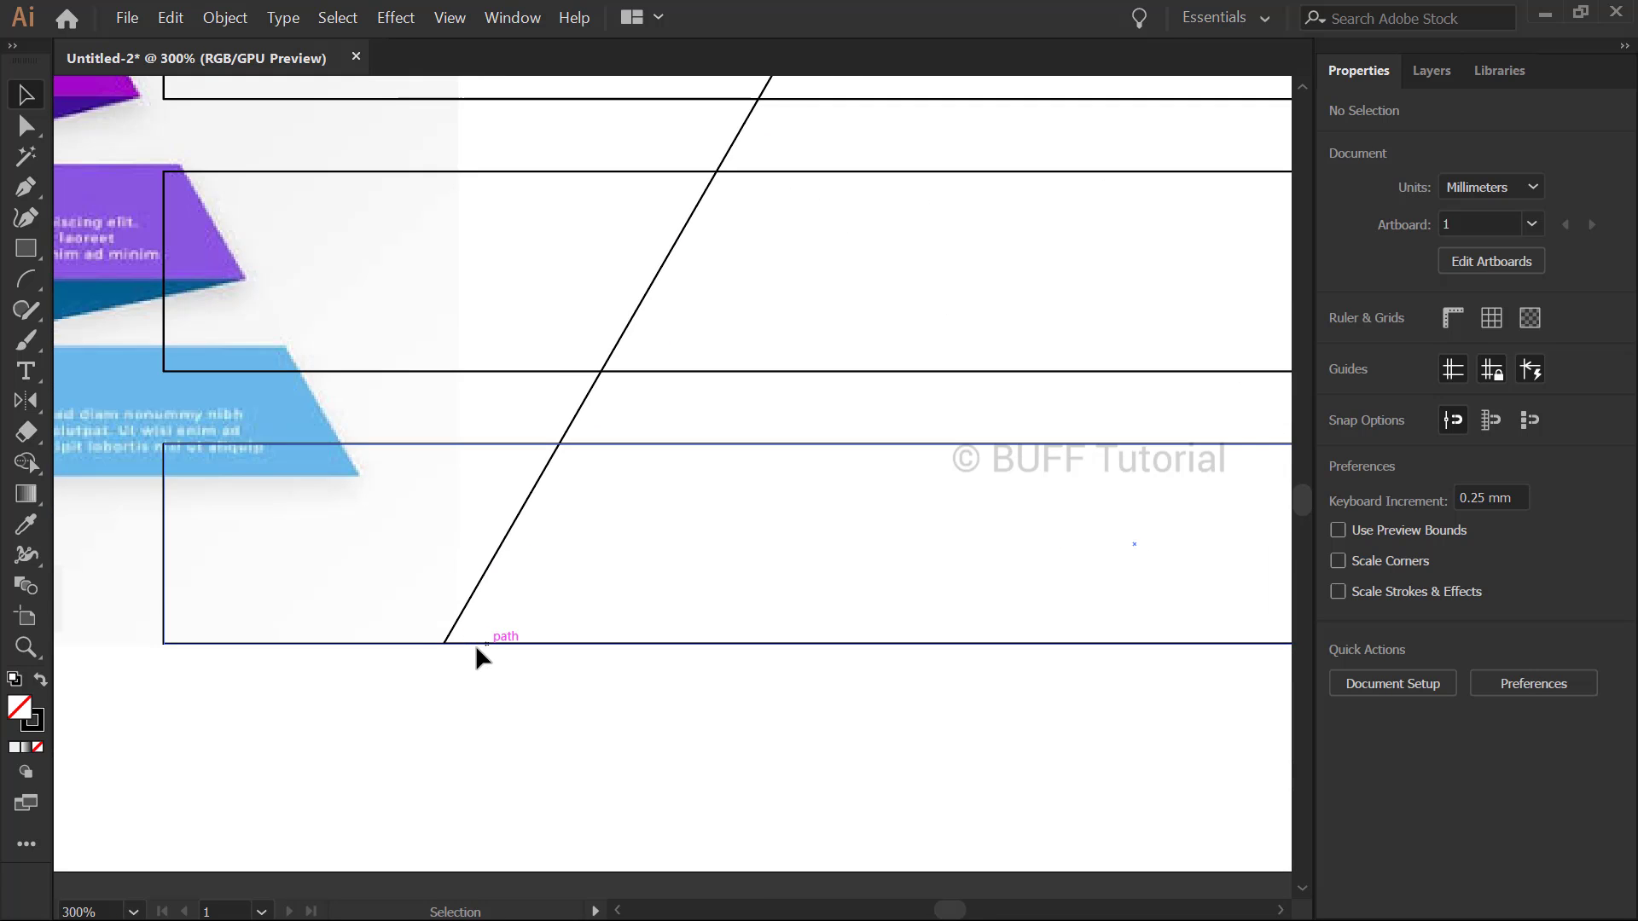
pyautogui.scroll(-3, 550, 681)
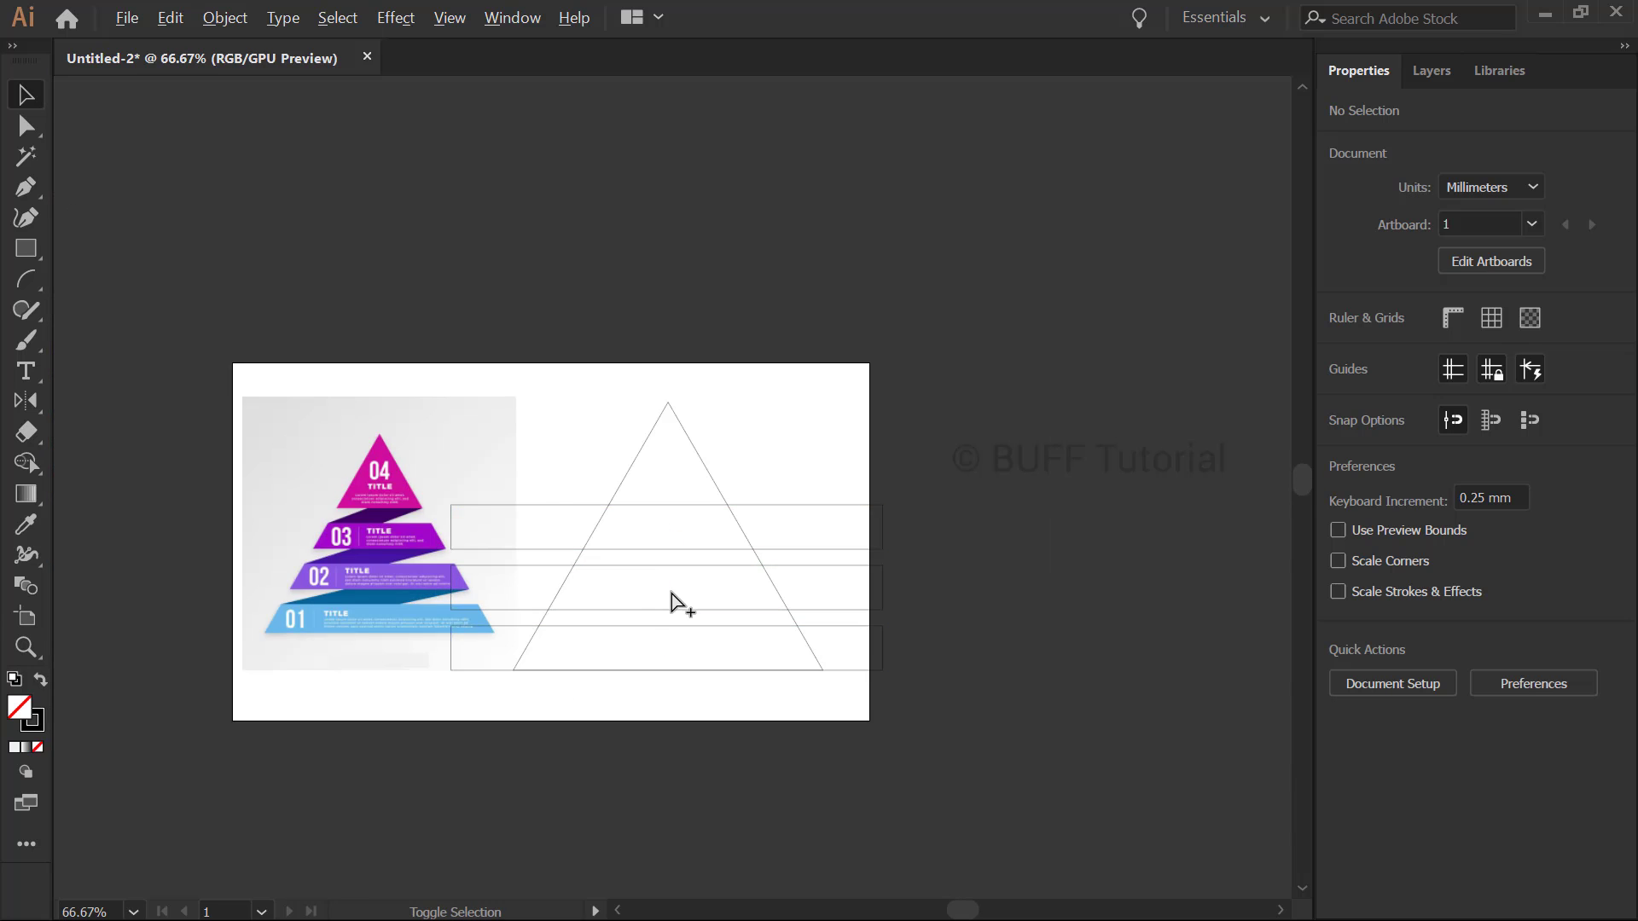
pyautogui.scroll(1, 677, 603)
pyautogui.moveTo(658, 650); pyautogui.dragTo(658, 633)
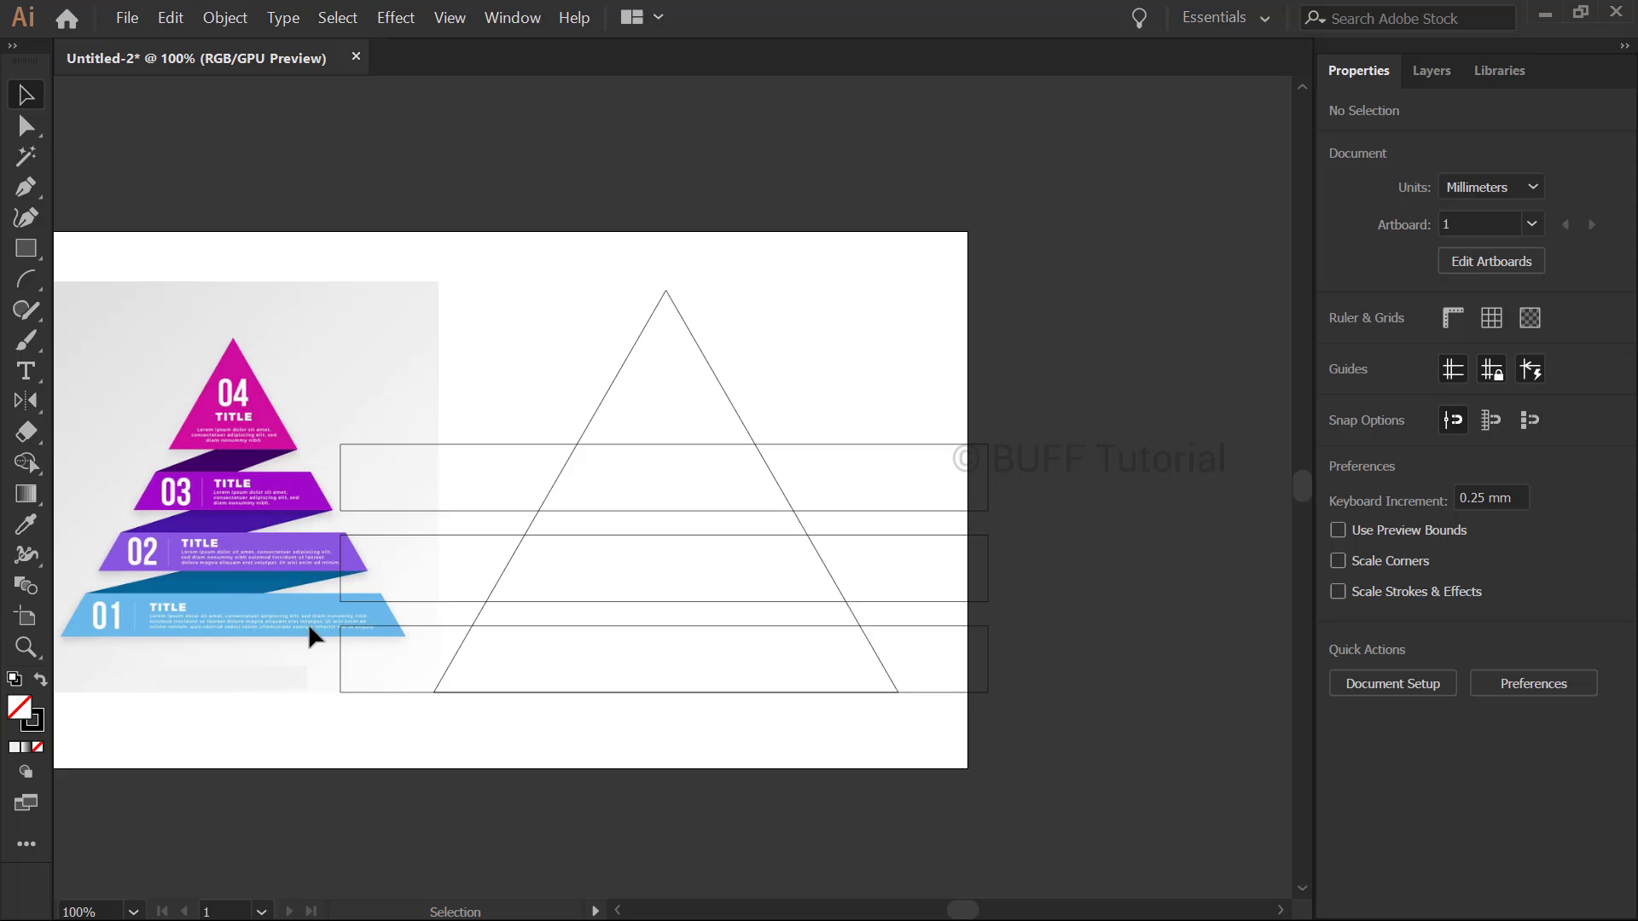
pyautogui.moveTo(849, 290); pyautogui.dragTo(499, 796)
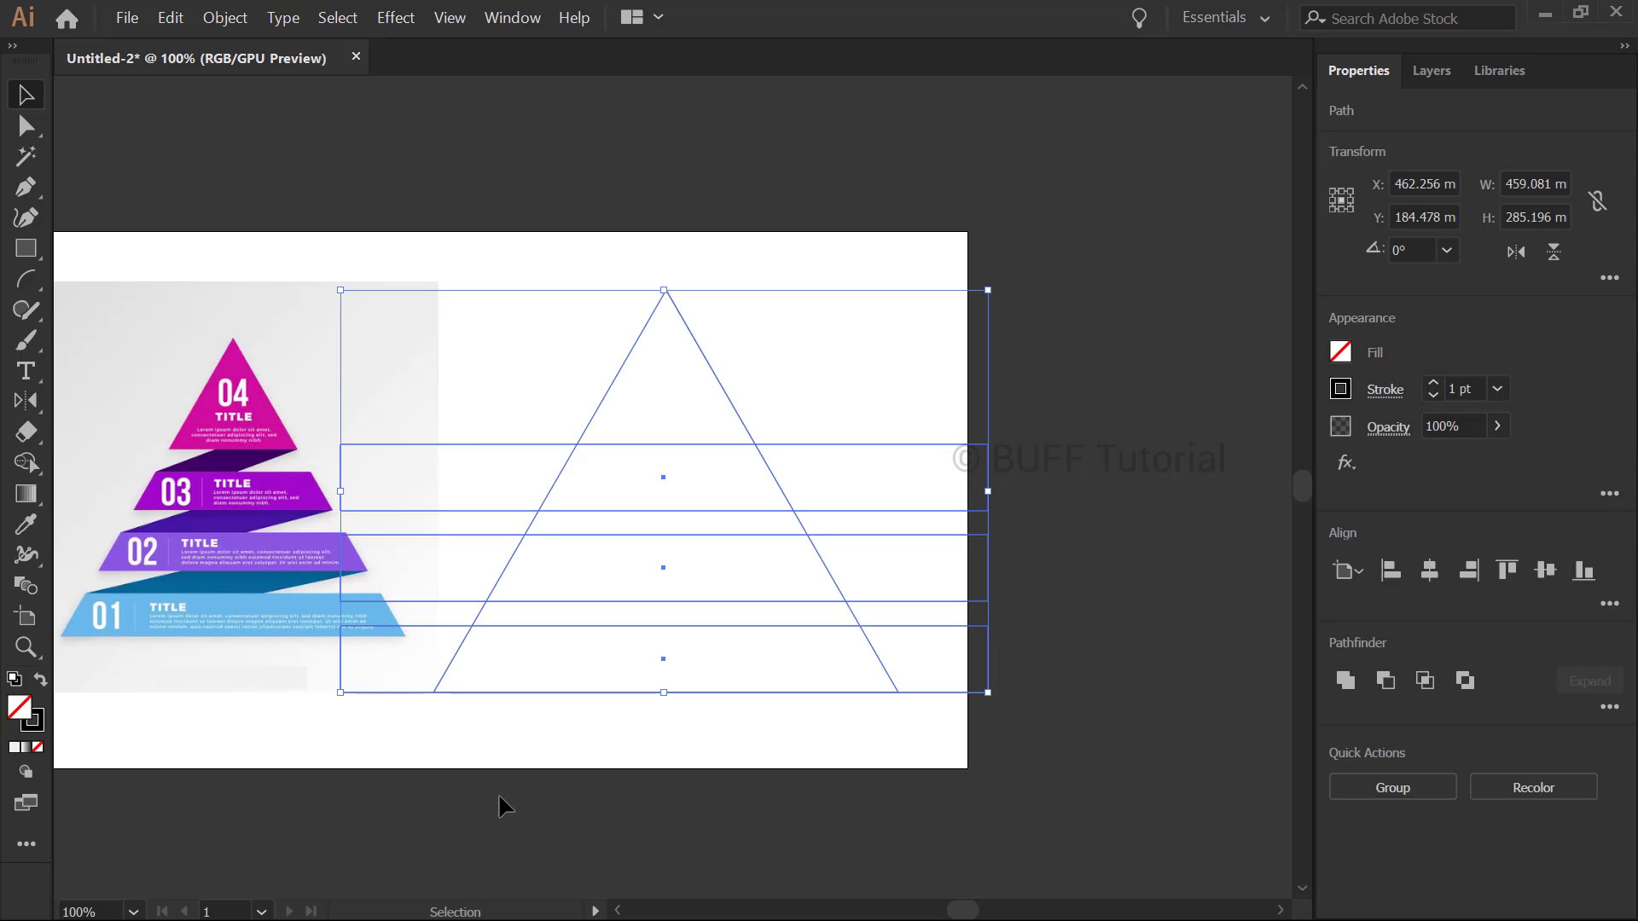
pyautogui.click(828, 343)
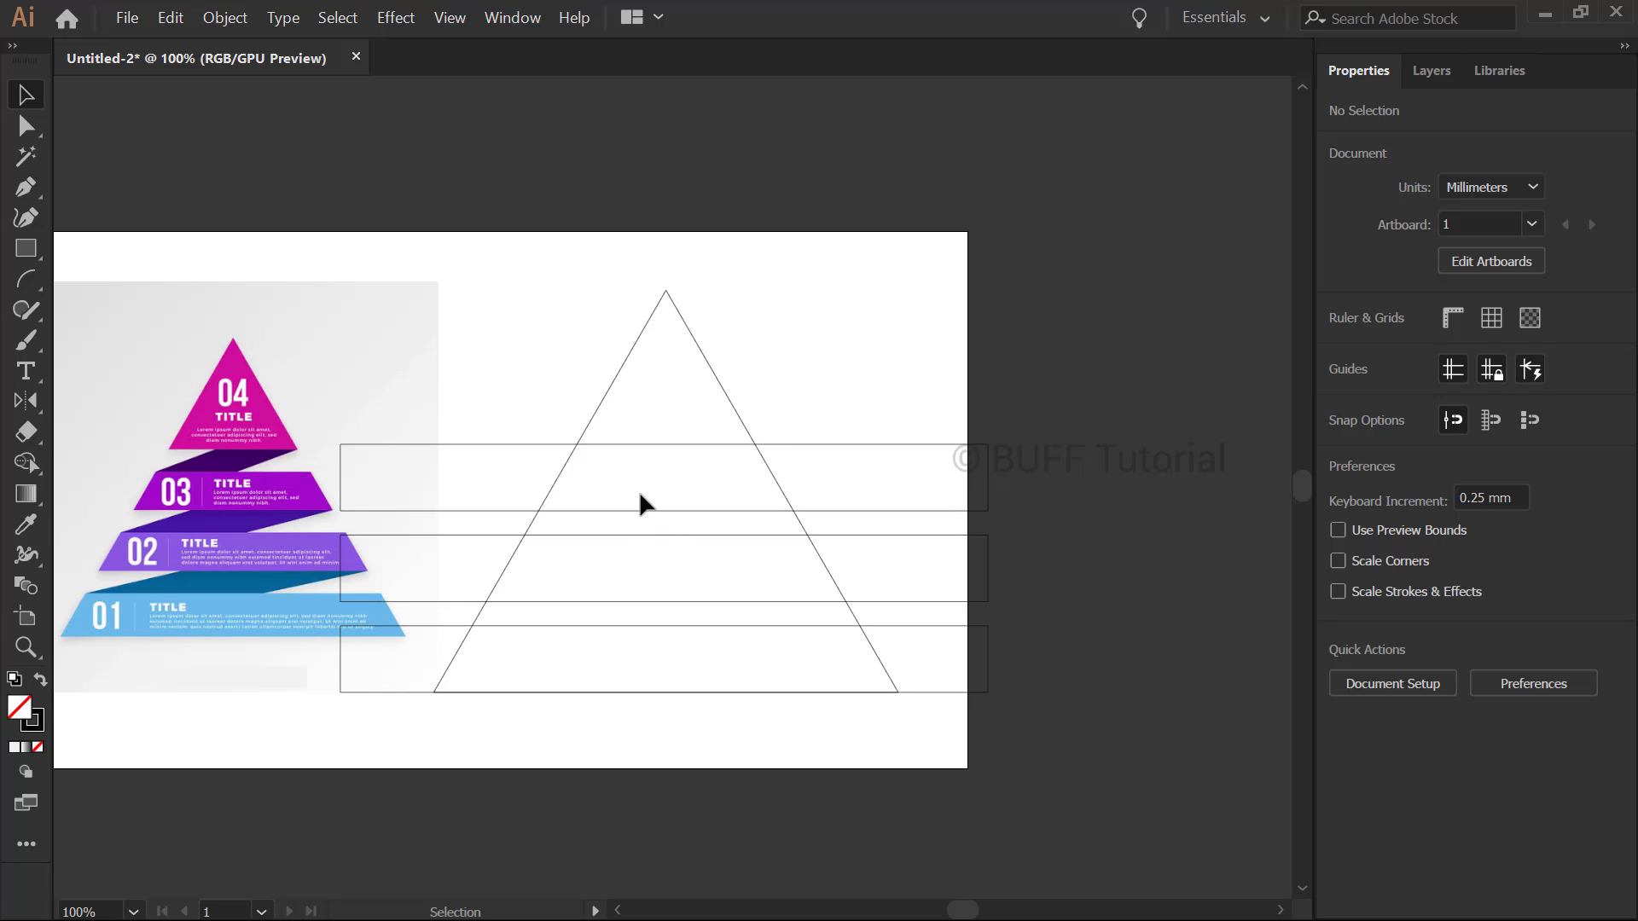
# Copy the top rectangle upward and vertically distribute all four strips by centre, aligned to selection
pyautogui.click(641, 443)
pyautogui.moveTo(700, 440); pyautogui.dragTo(699, 348)
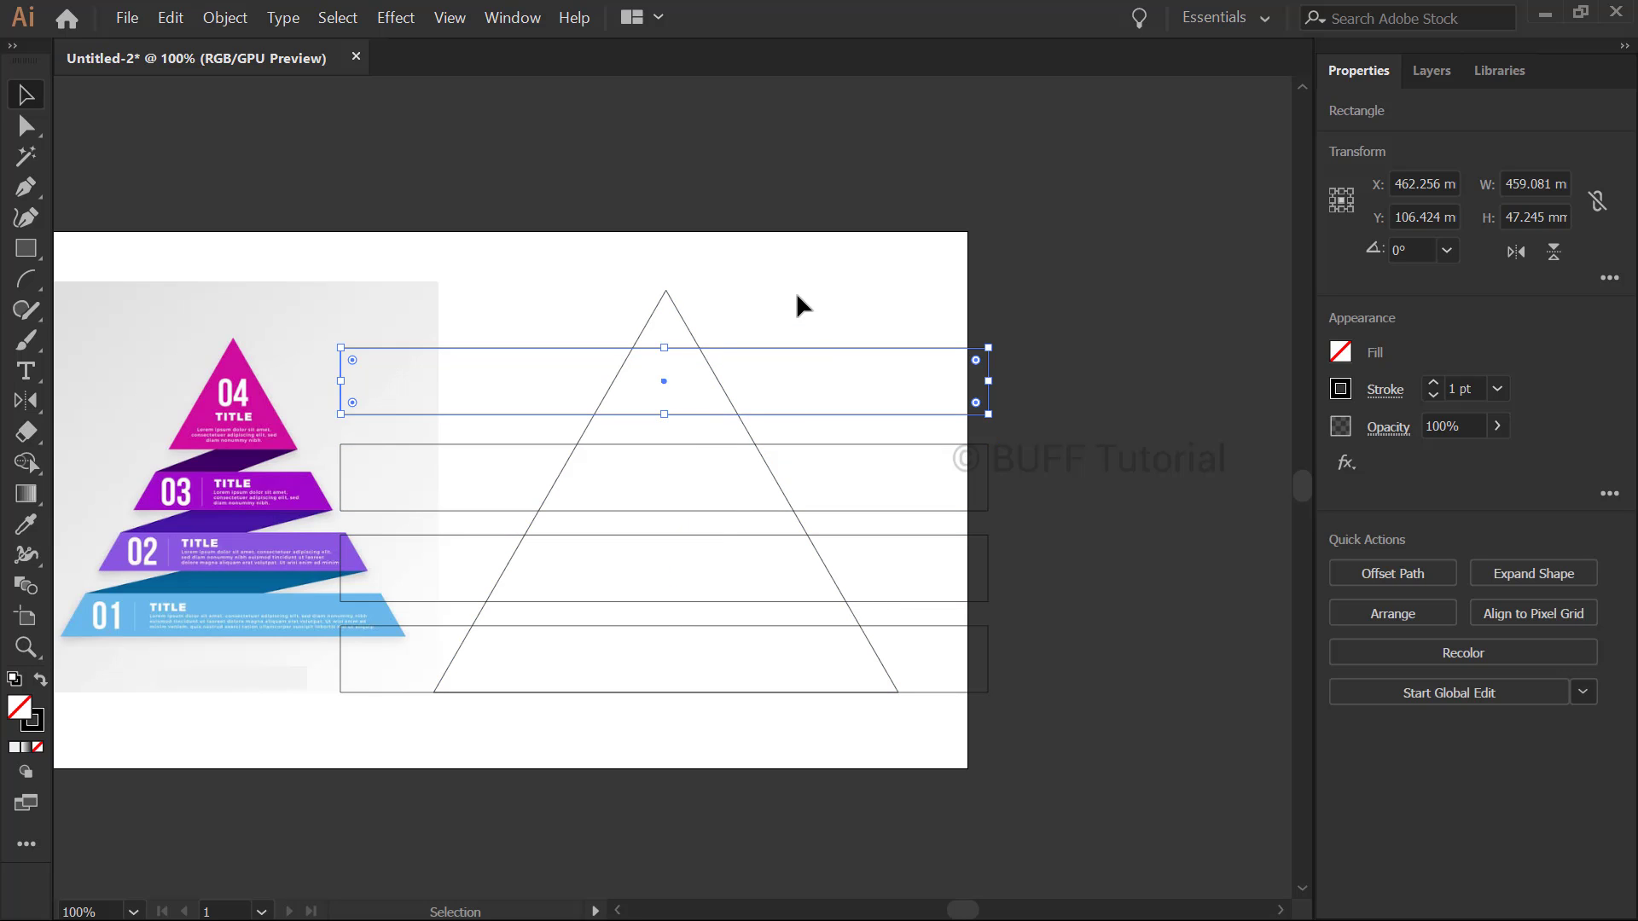
pyautogui.moveTo(915, 339); pyautogui.dragTo(1027, 730)
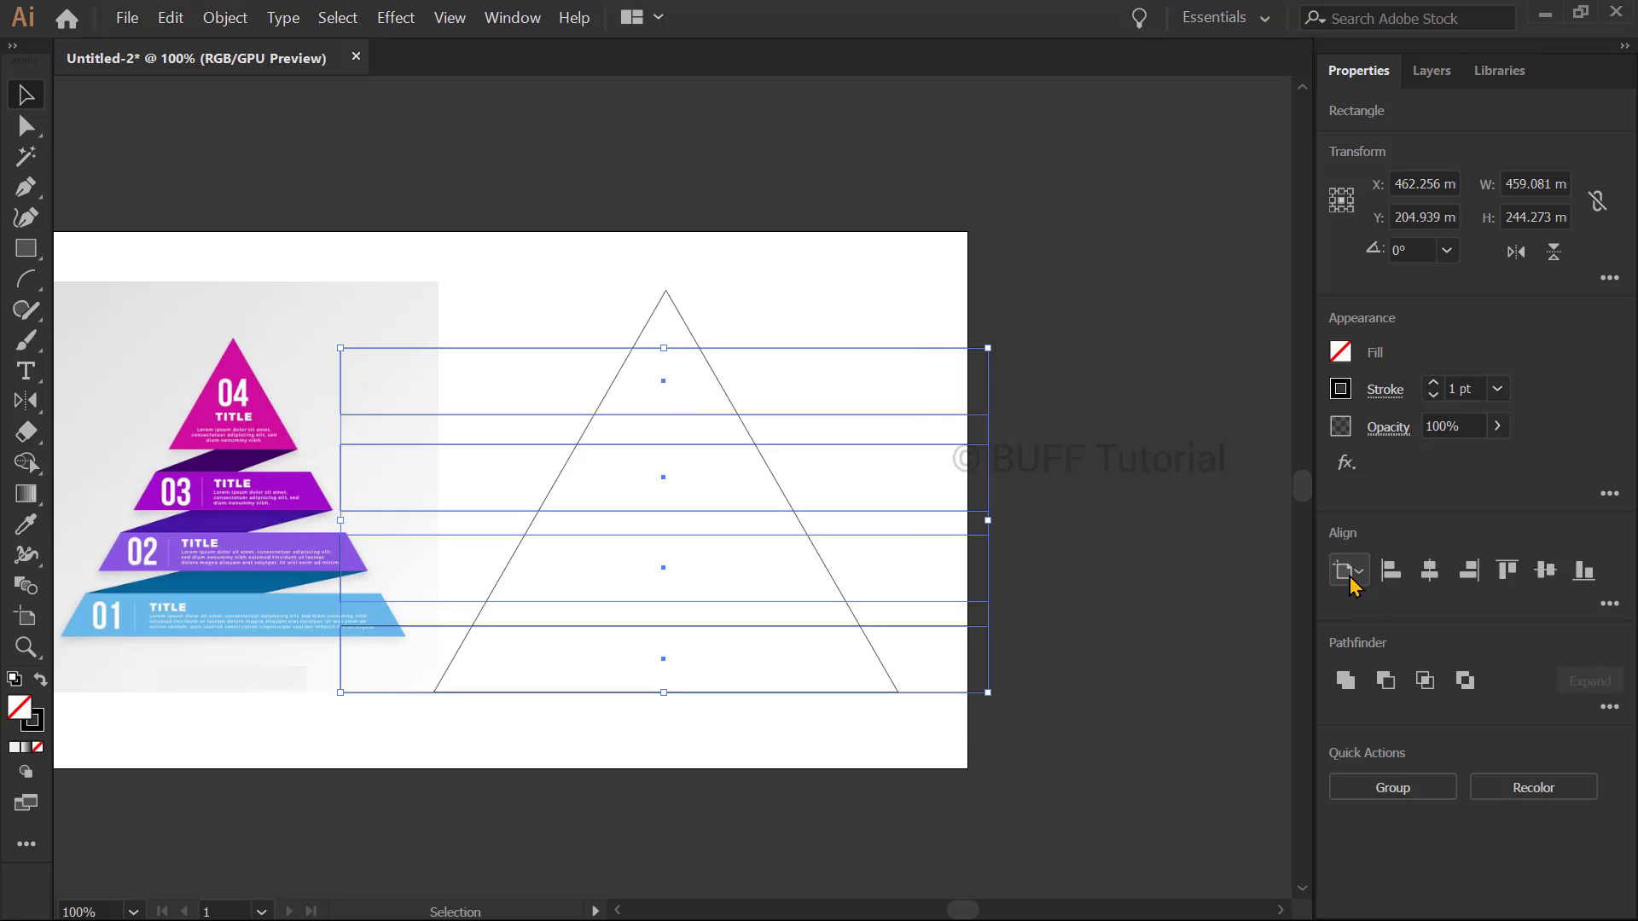
pyautogui.click(1350, 580)
pyautogui.click(1365, 596)
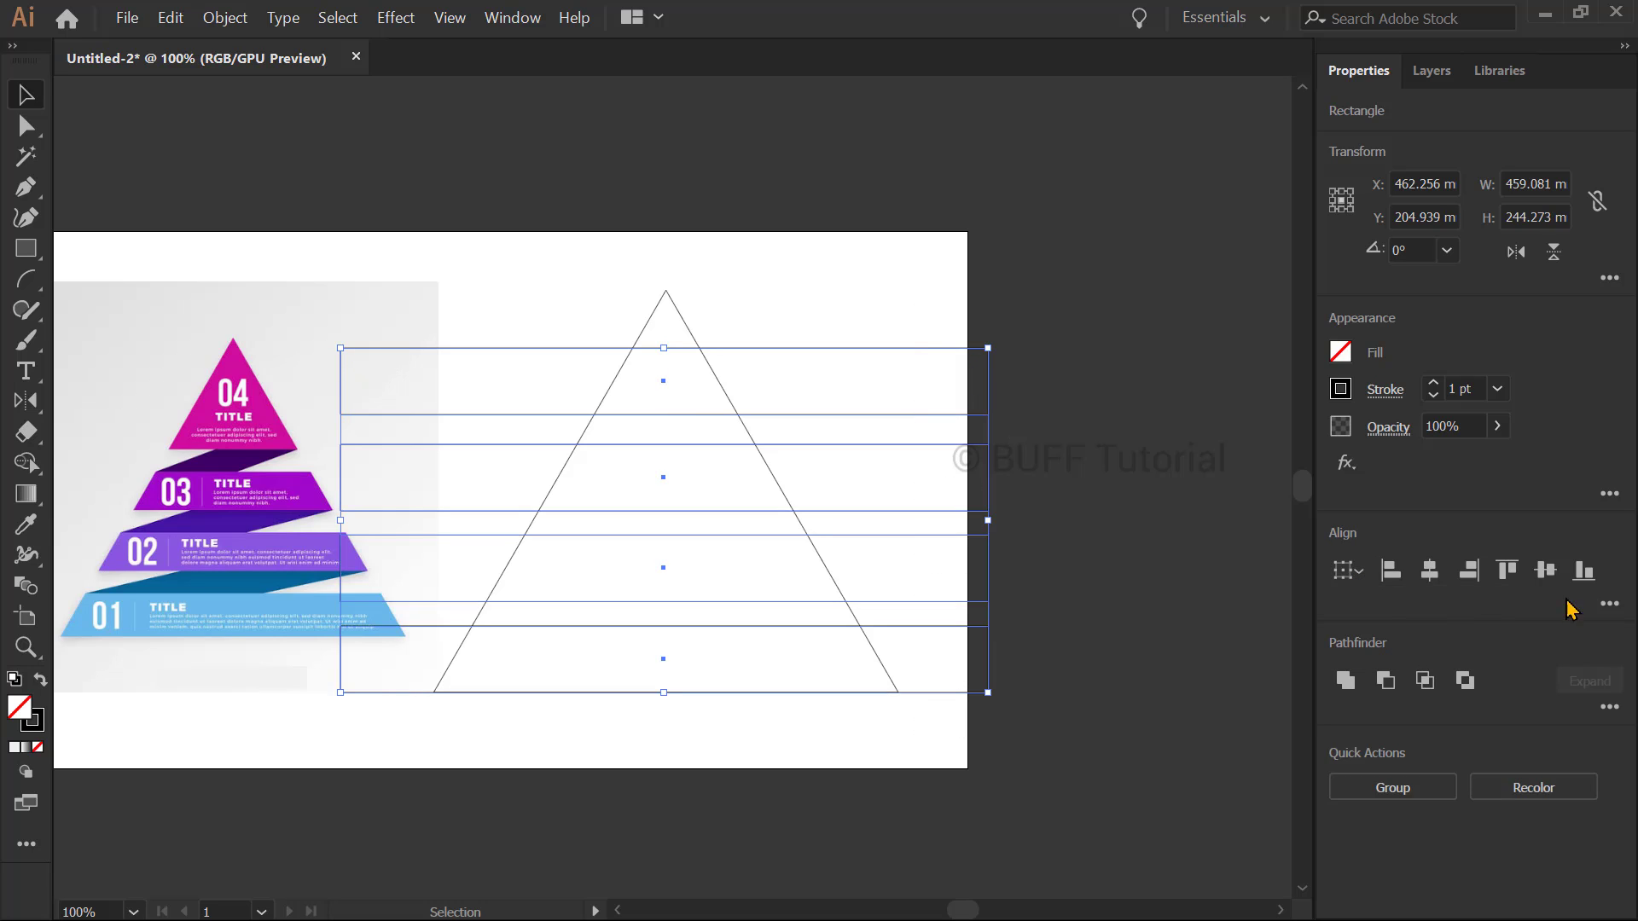
pyautogui.click(1610, 604)
pyautogui.click(1399, 758)
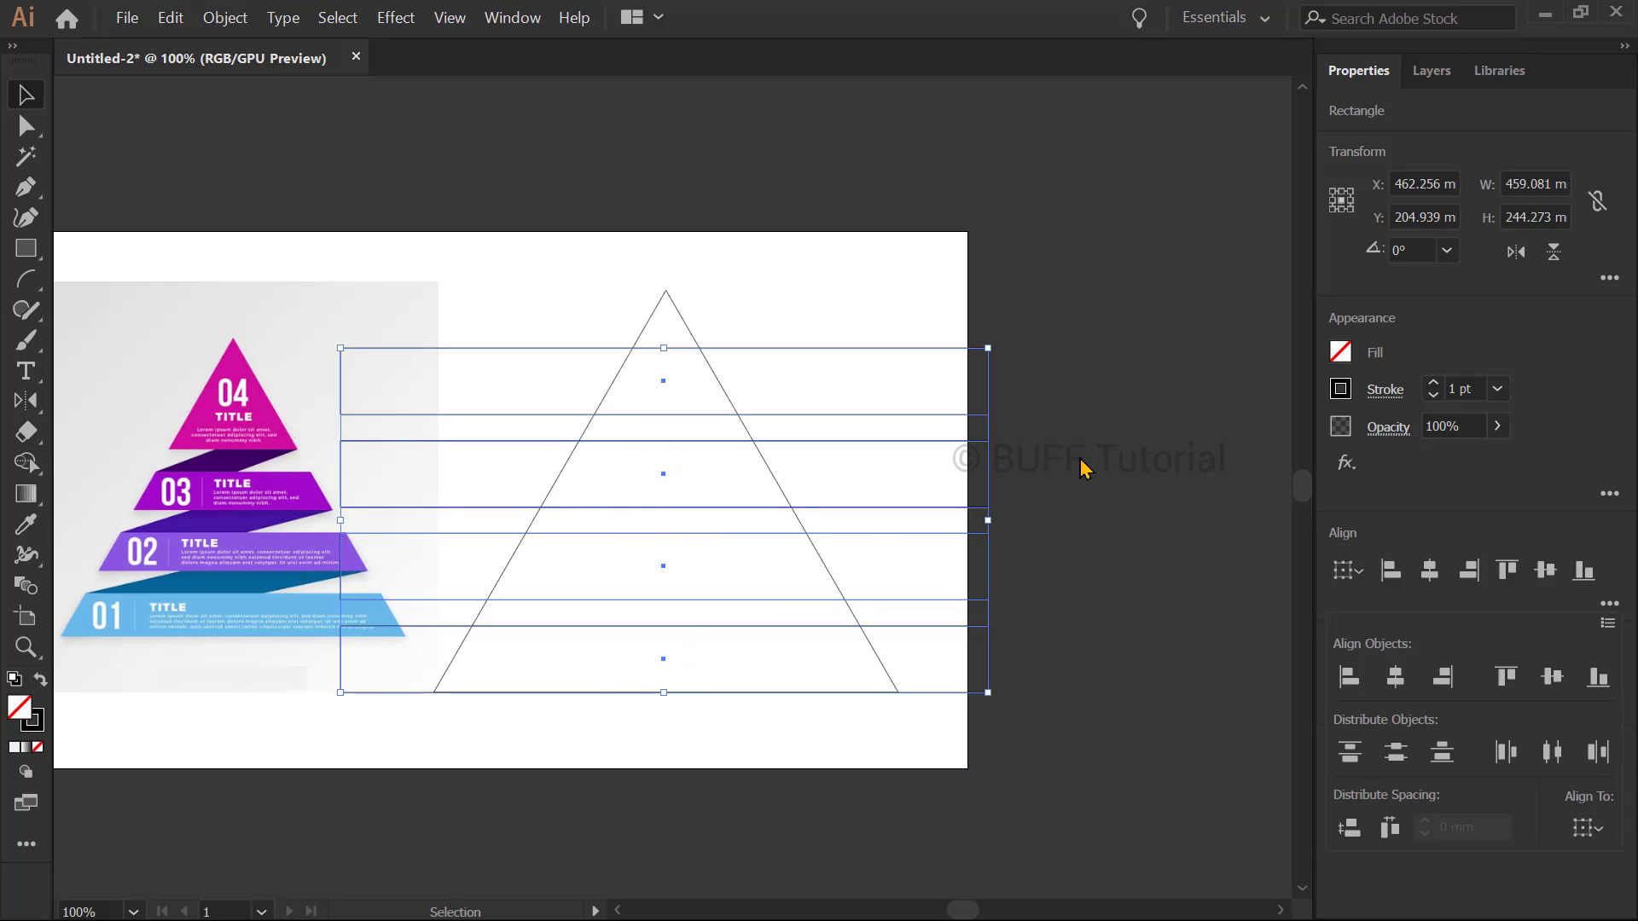
pyautogui.moveTo(1101, 461); pyautogui.dragTo(1092, 458)
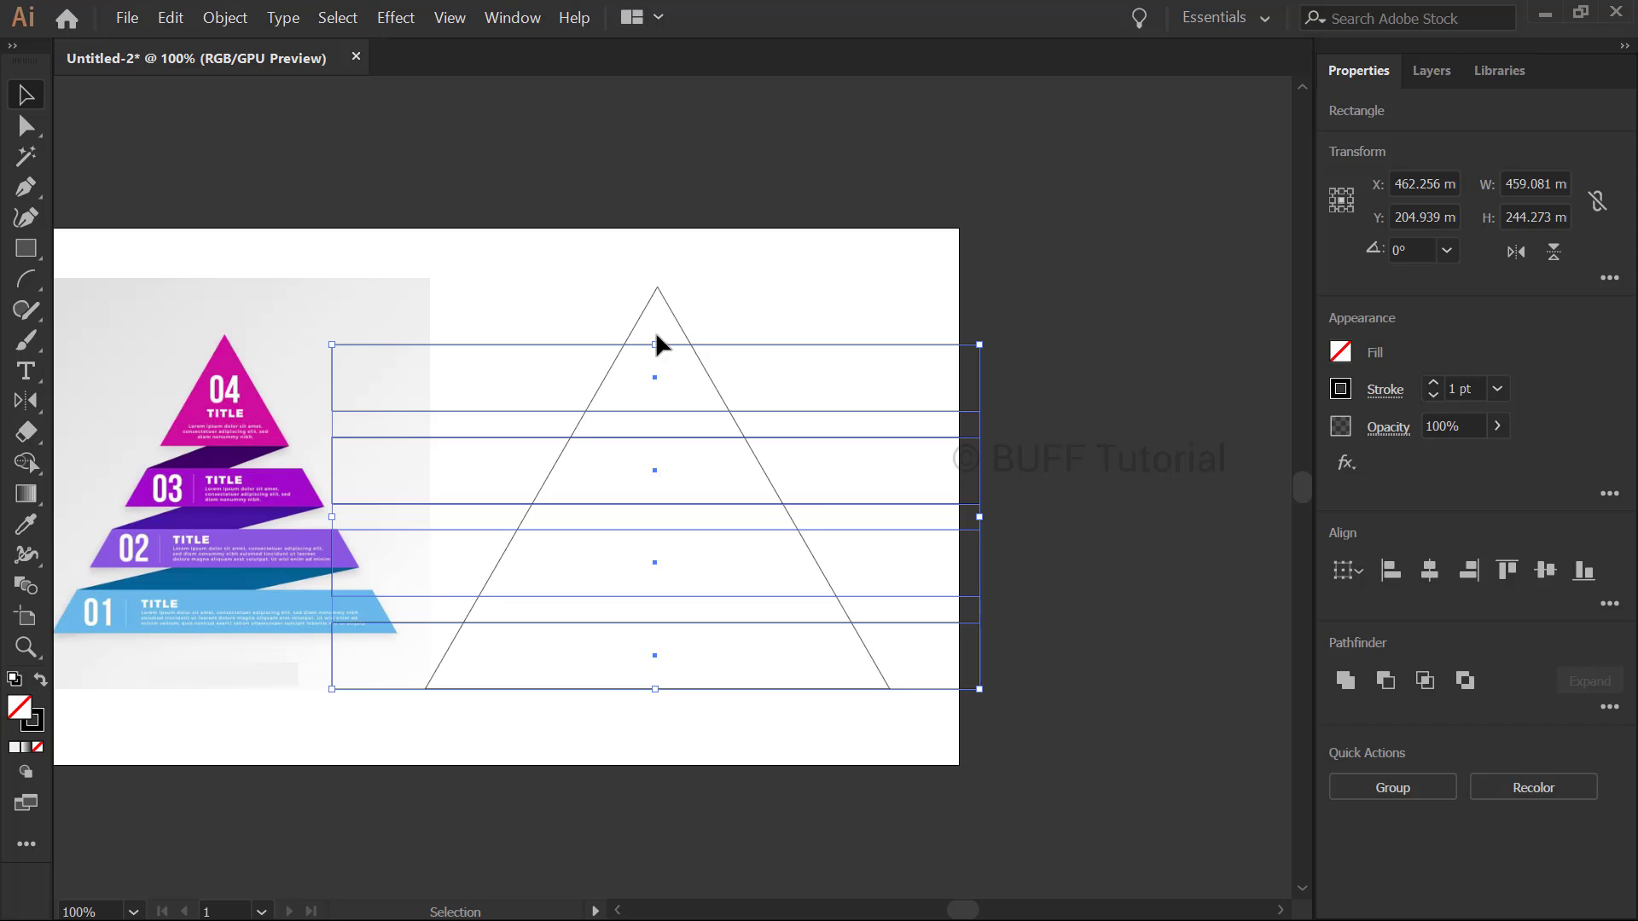
pyautogui.click(669, 750)
pyautogui.moveTo(815, 282); pyautogui.dragTo(600, 766)
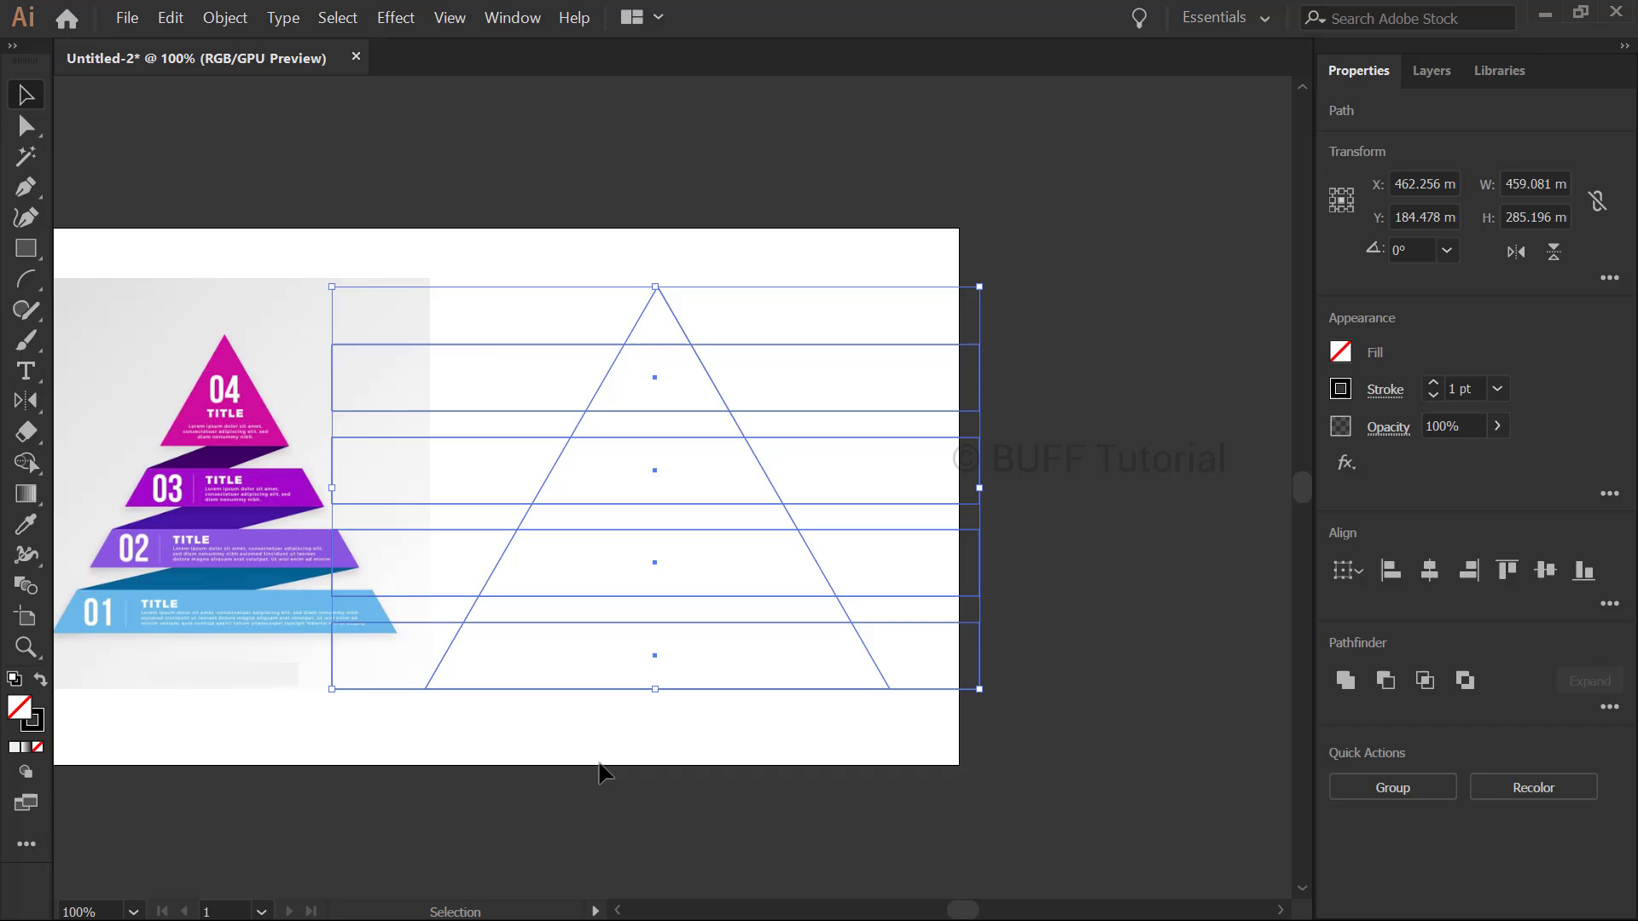
# Use Shape Builder to delete every strip part lying outside the triangle
pyautogui.click(27, 466)
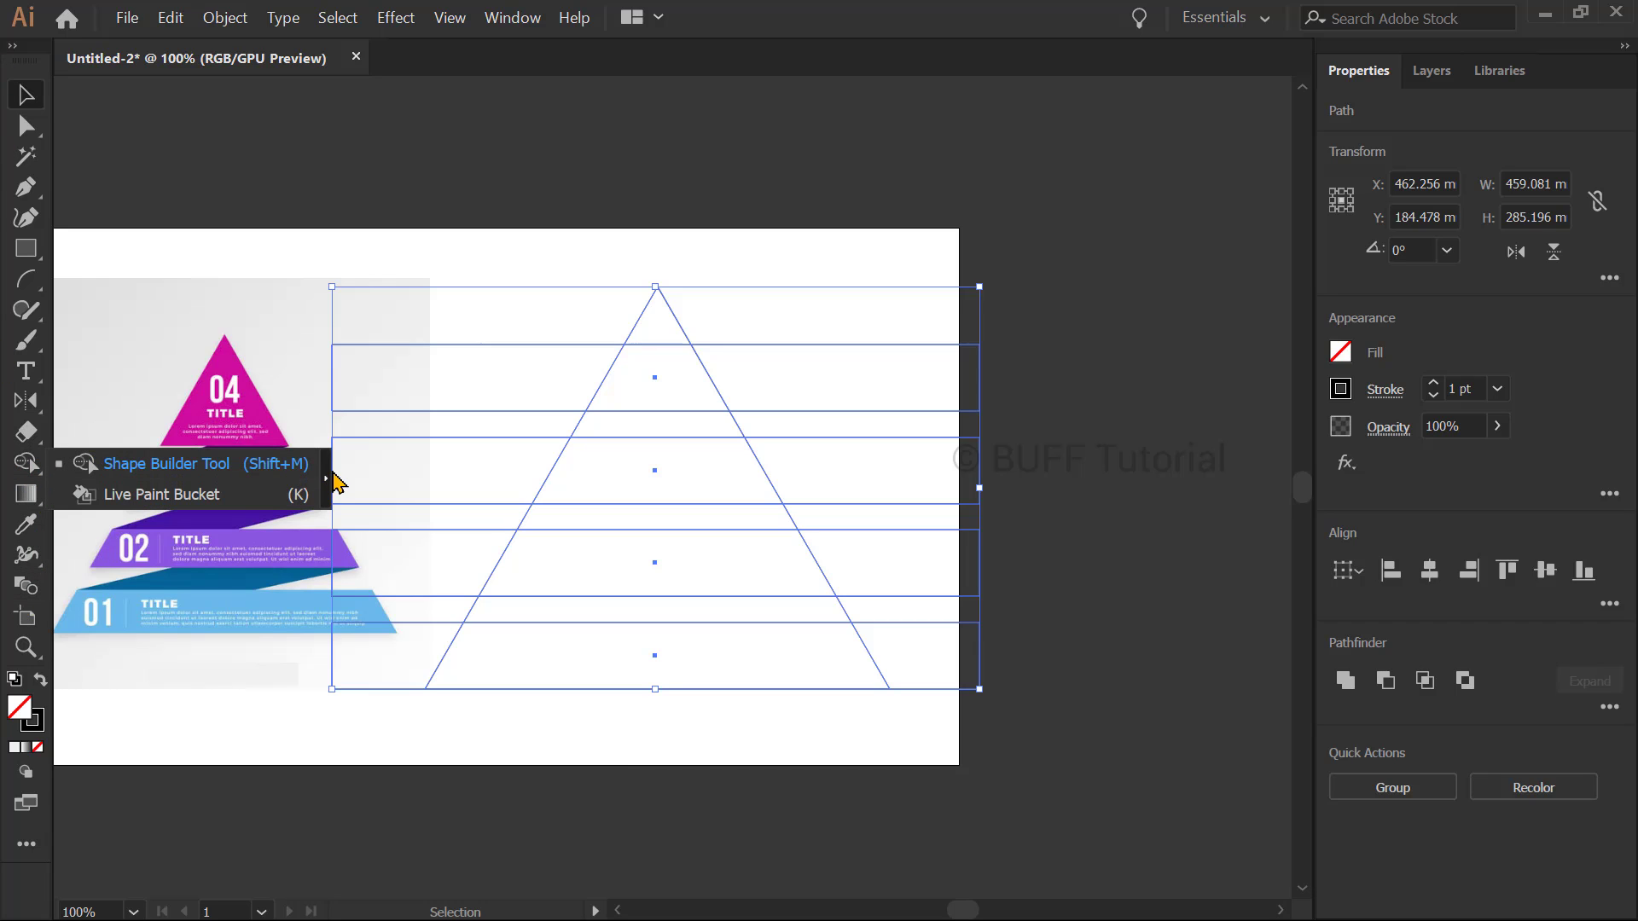
pyautogui.moveTo(326, 484)
pyautogui.mouseDown()
pyautogui.moveTo(117, 506)
pyautogui.moveTo(1041, 220)
pyautogui.moveTo(1101, 222)
pyautogui.mouseUp()
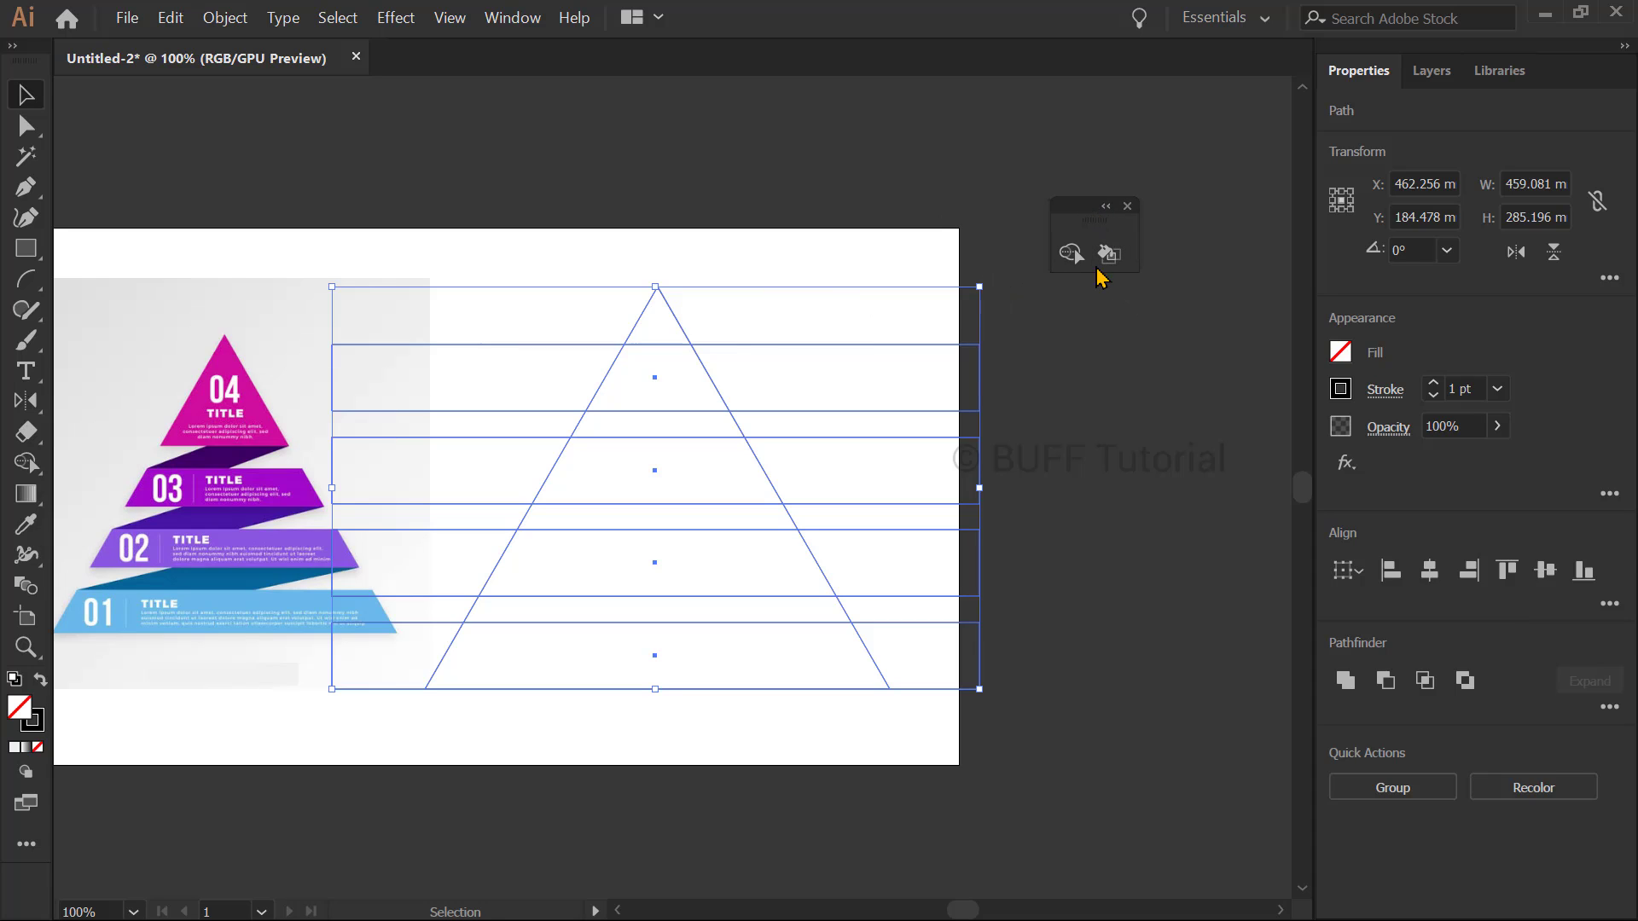
pyautogui.click(1071, 254)
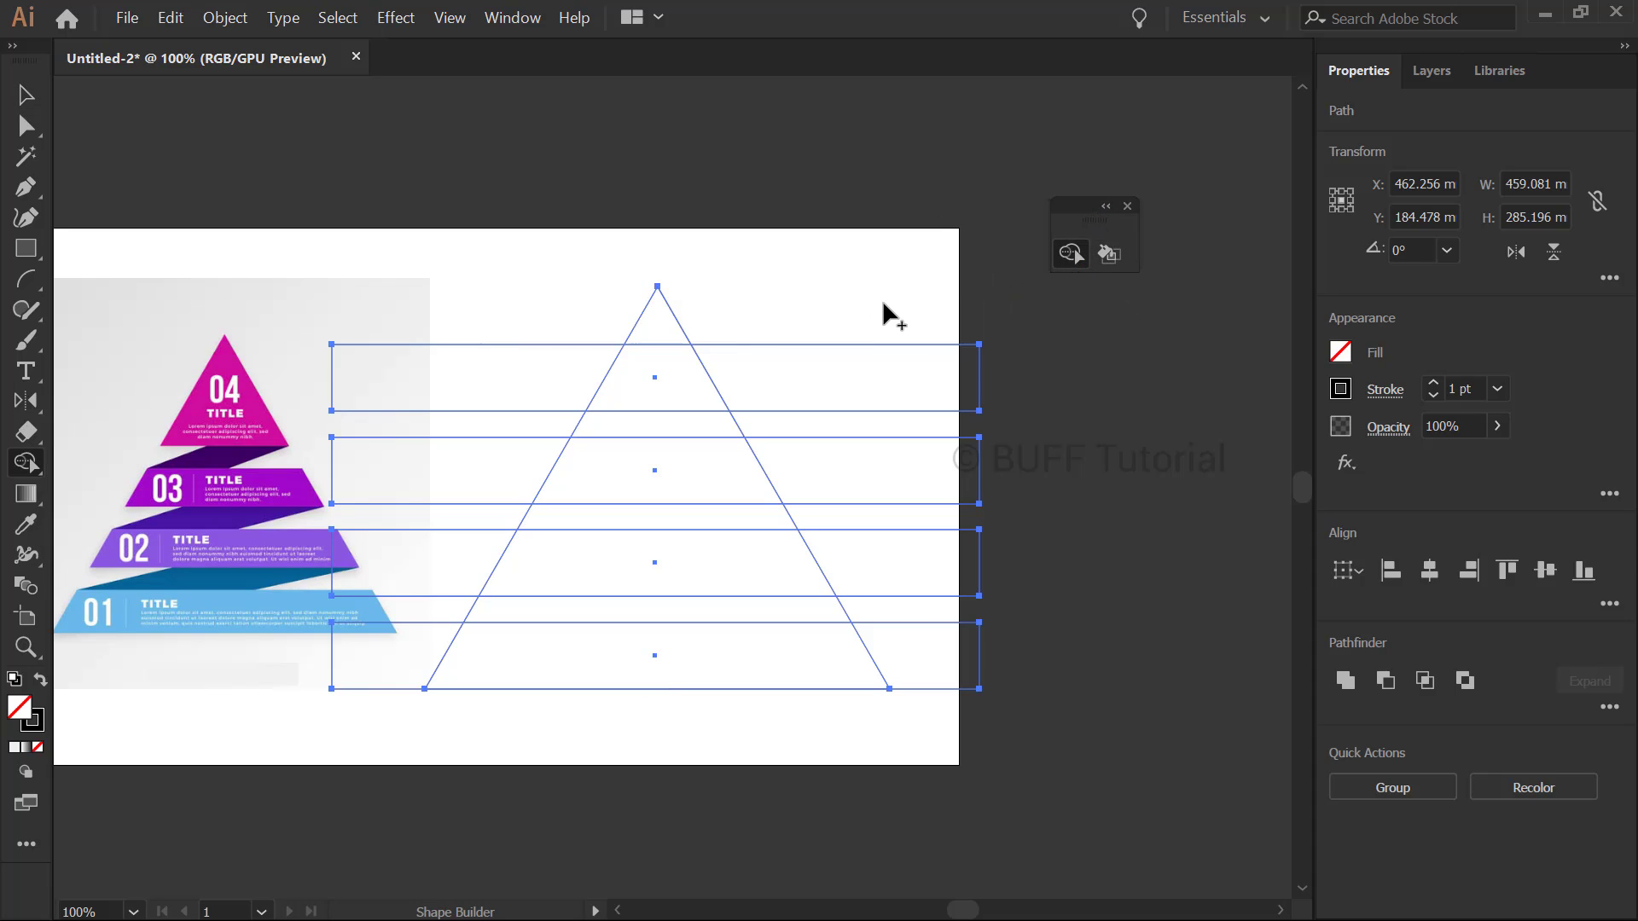
pyautogui.keyDown('alt'); pyautogui.click(807, 377); pyautogui.keyUp('alt')
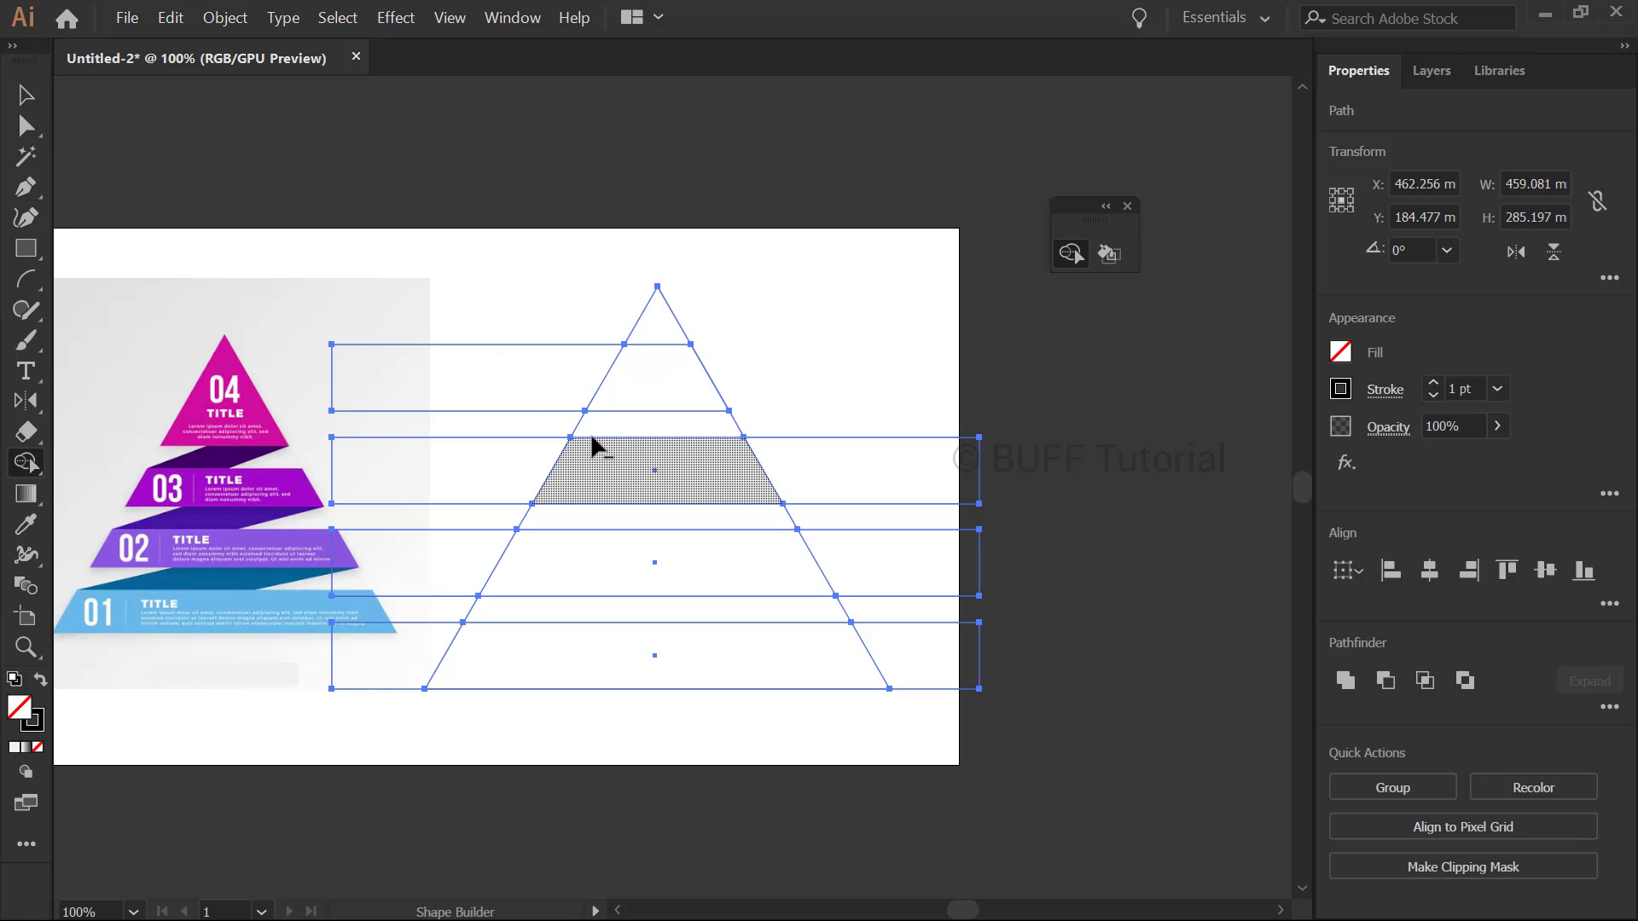
pyautogui.keyDown('alt'); pyautogui.click(504, 381); pyautogui.keyUp('alt')
pyautogui.keyDown('alt'); pyautogui.click(469, 476); pyautogui.keyUp('alt')
pyautogui.keyDown('alt'); pyautogui.click(435, 554); pyautogui.keyUp('alt')
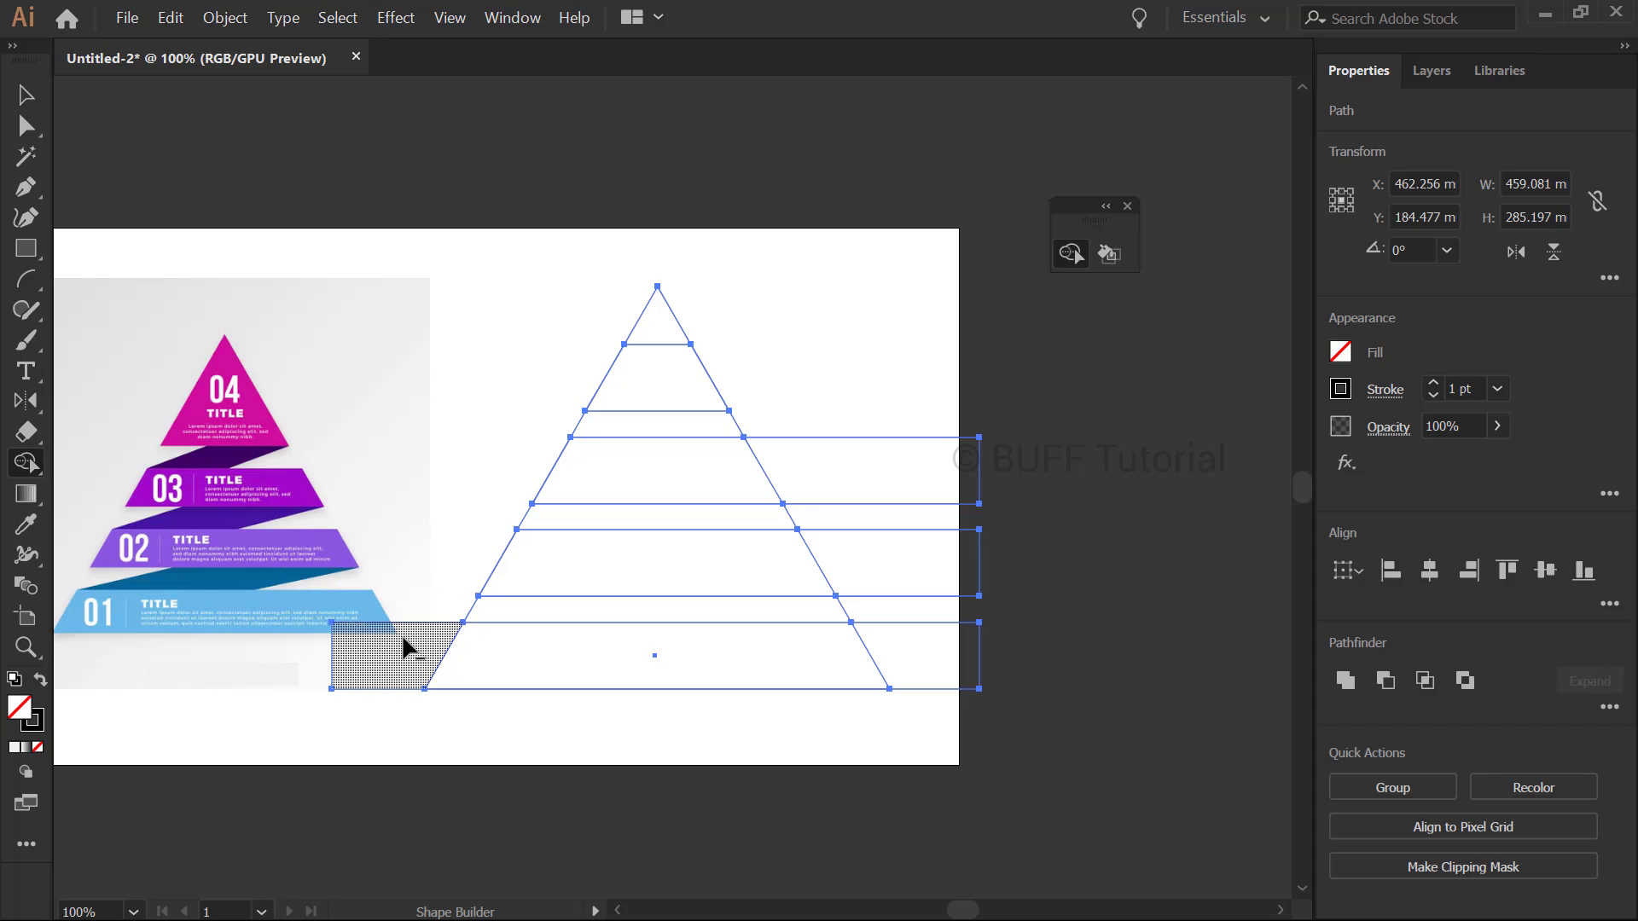
pyautogui.keyDown('alt'); pyautogui.click(409, 646); pyautogui.keyUp('alt')
pyautogui.keyDown('alt'); pyautogui.click(926, 653); pyautogui.keyUp('alt')
pyautogui.keyDown('alt'); pyautogui.click(888, 571); pyautogui.keyUp('alt')
pyautogui.keyDown('alt'); pyautogui.click(860, 491); pyautogui.keyUp('alt')
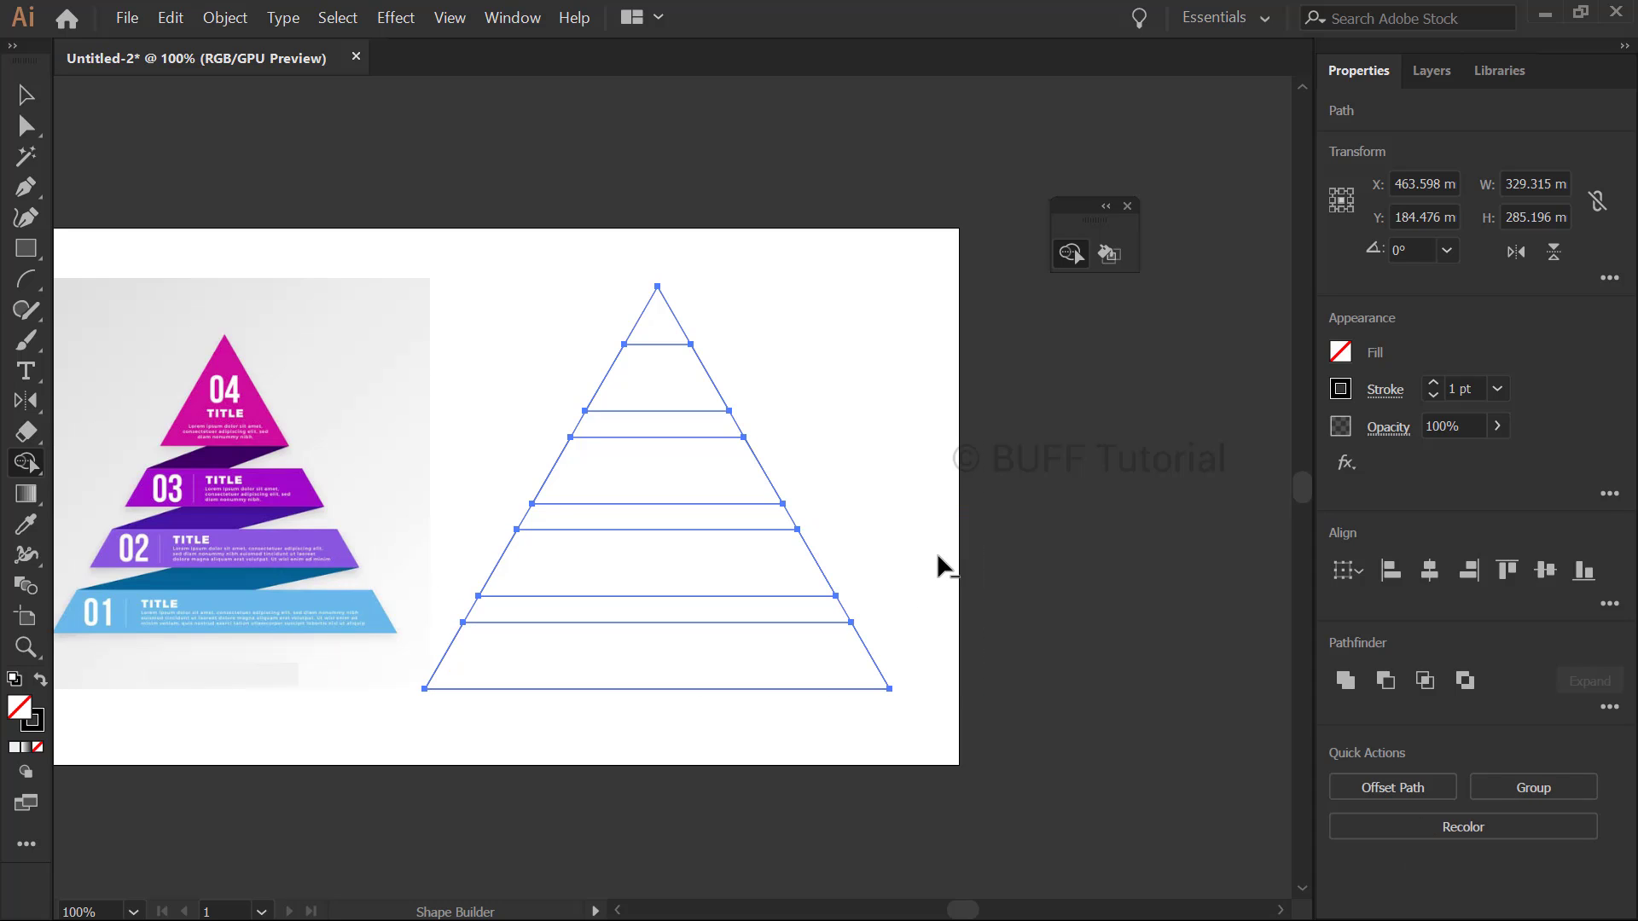
# Delete the three gap bands and merge the top trapezoid with the tip into one triangle
pyautogui.keyDown('alt'); pyautogui.click(666, 622); pyautogui.keyUp('alt')
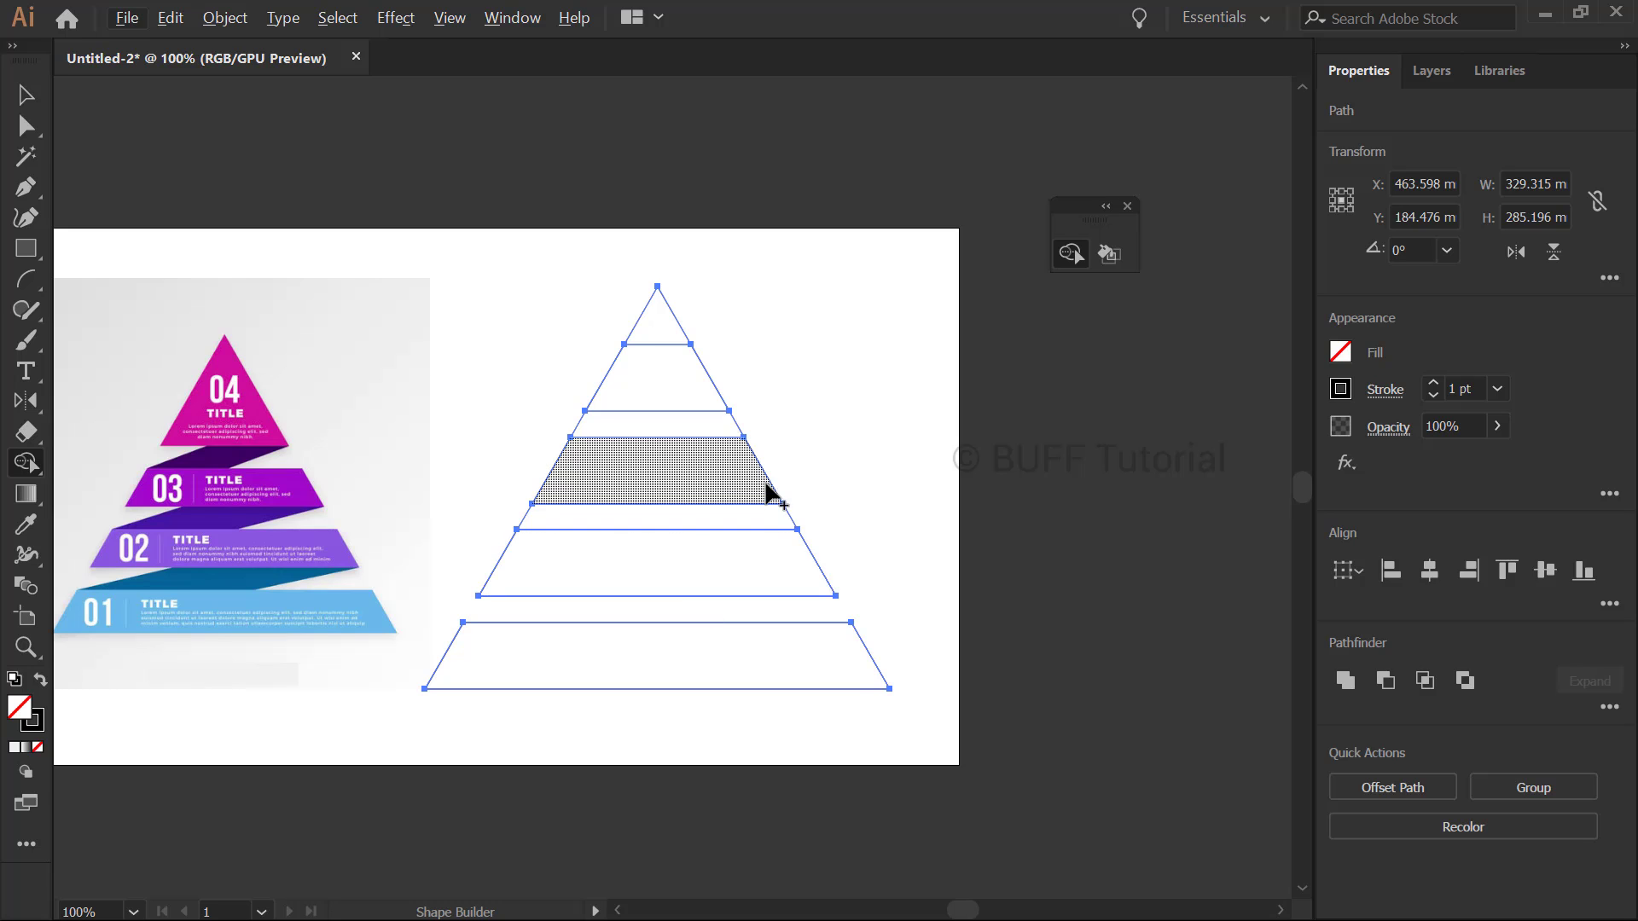
pyautogui.keyDown('alt'); pyautogui.click(648, 518); pyautogui.keyUp('alt')
pyautogui.keyDown('alt'); pyautogui.click(683, 425); pyautogui.keyUp('alt')
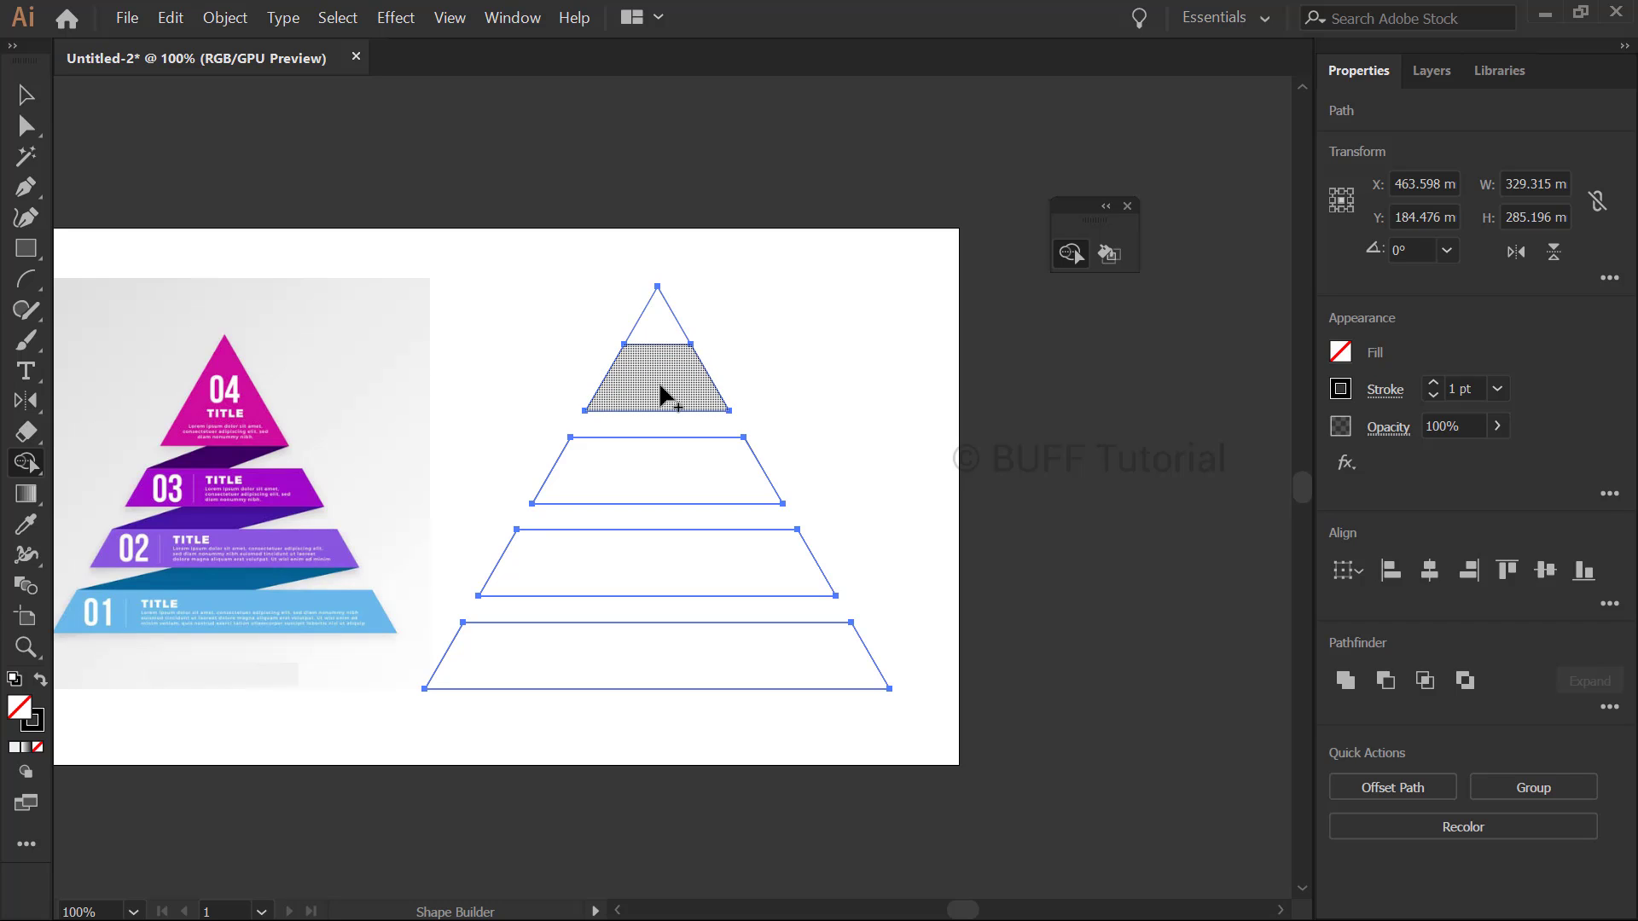
pyautogui.moveTo(663, 395)
pyautogui.mouseDown()
pyautogui.moveTo(661, 317)
pyautogui.moveTo(634, 378)
pyautogui.moveTo(654, 301)
pyautogui.mouseUp()
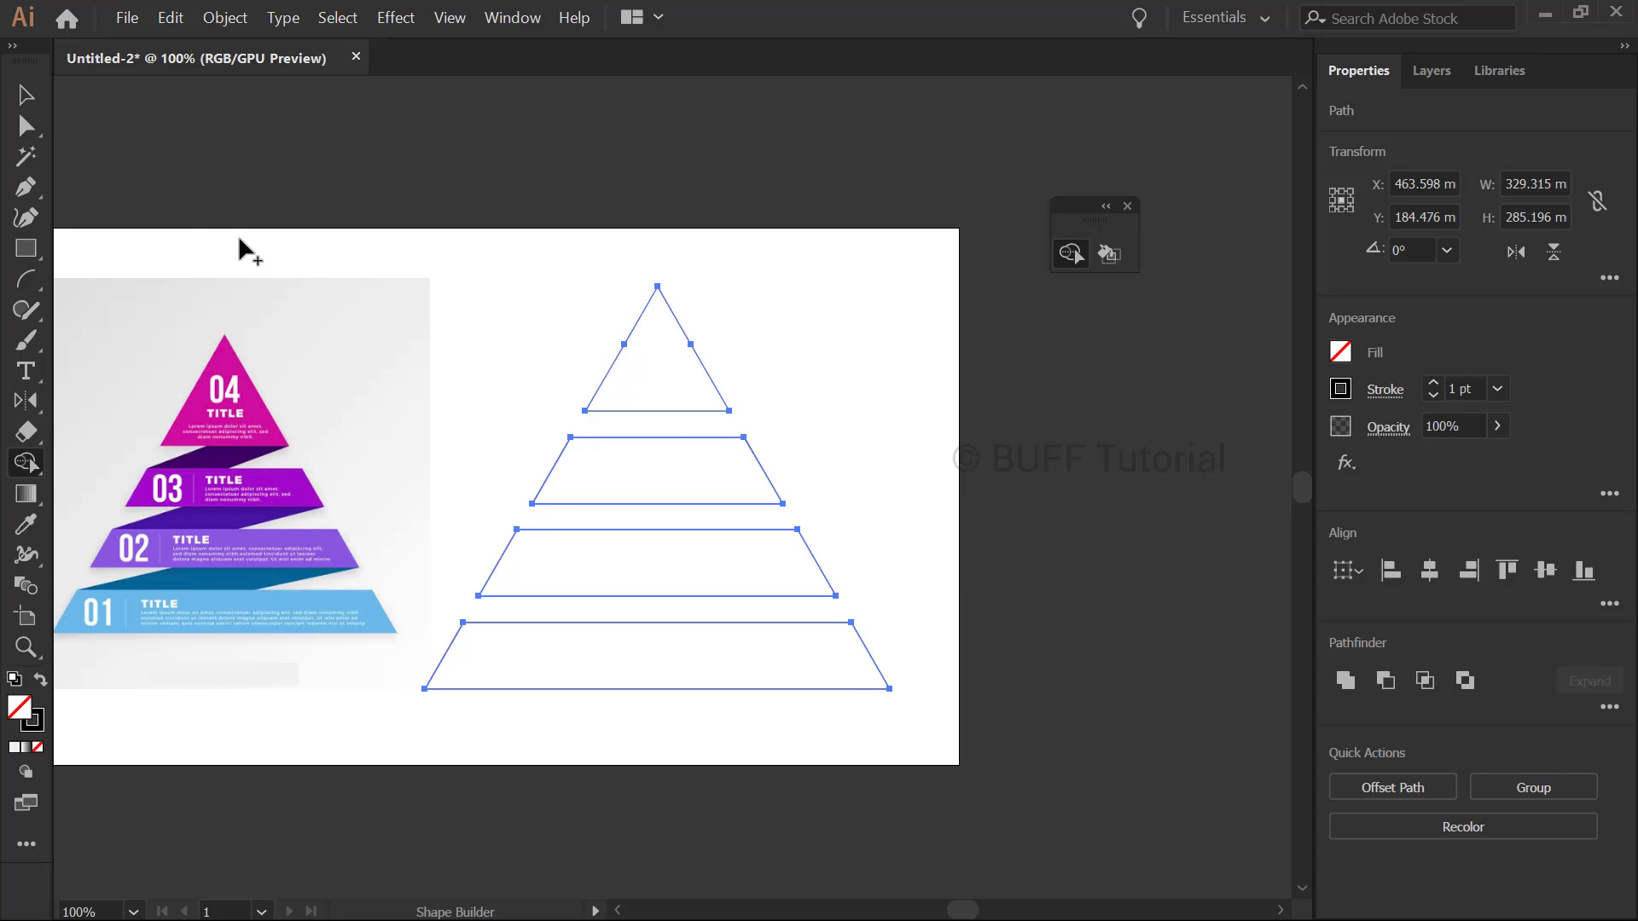
pyautogui.click(27, 96)
pyautogui.click(339, 134)
pyautogui.press('space')
pyautogui.moveTo(691, 207); pyautogui.dragTo(720, 195)
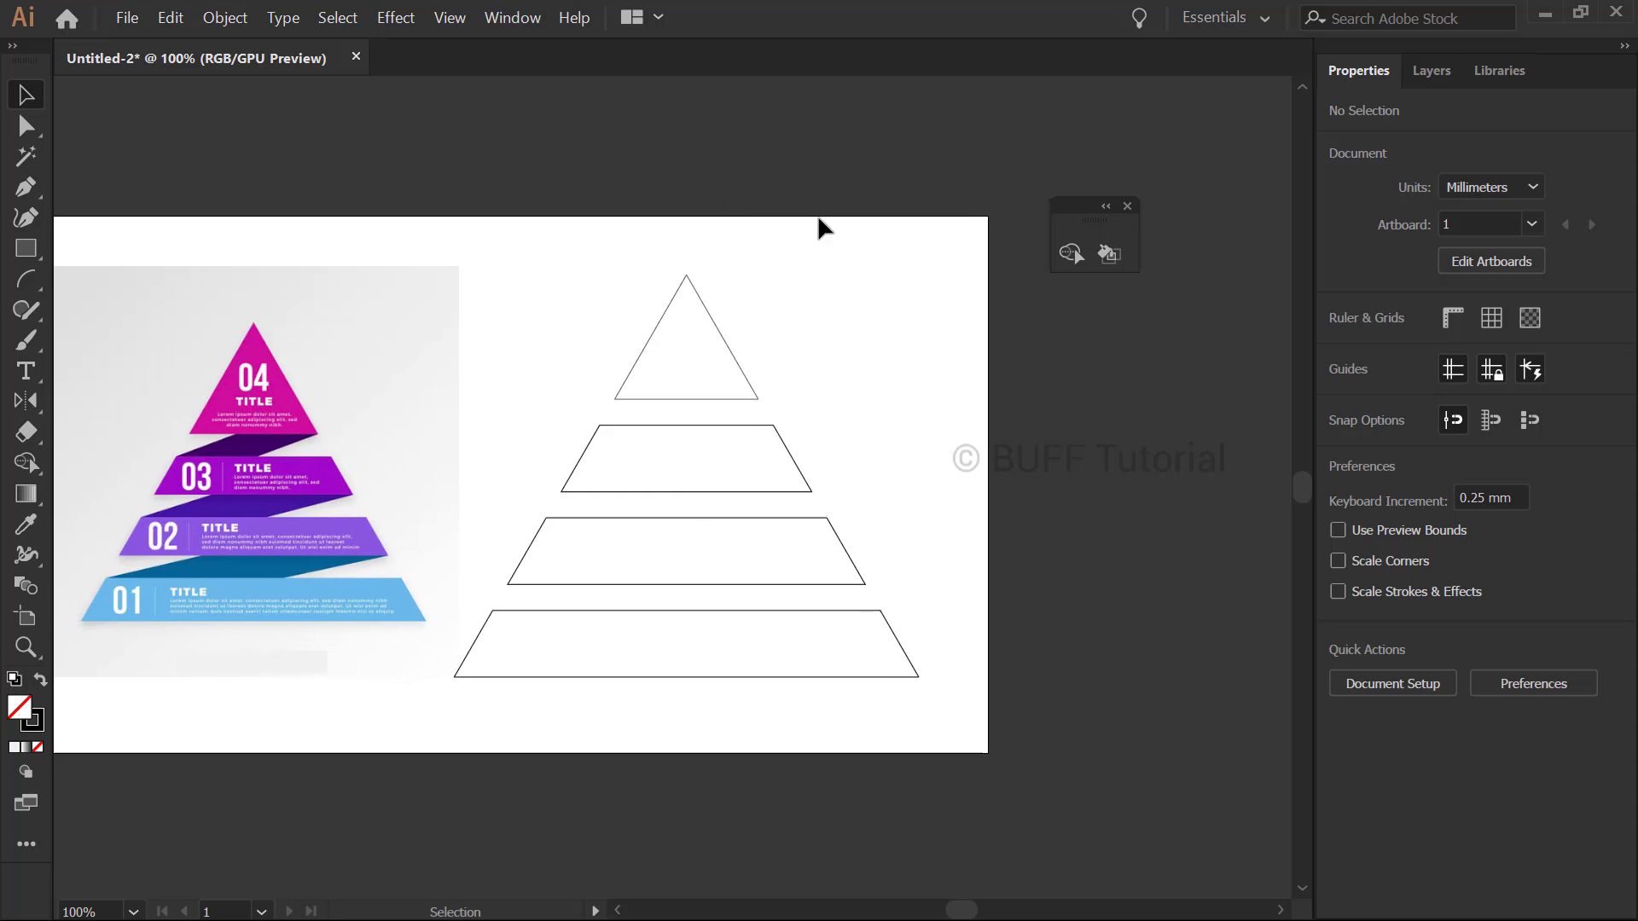
pyautogui.scroll(2, 685, 519)
pyautogui.scroll(-2, 686, 519)
# Eyedrop tier 04's magenta onto the top triangle and tier 03's purple onto the next tier
pyautogui.scroll(-1, 908, 435)
pyautogui.scroll(1, 908, 448)
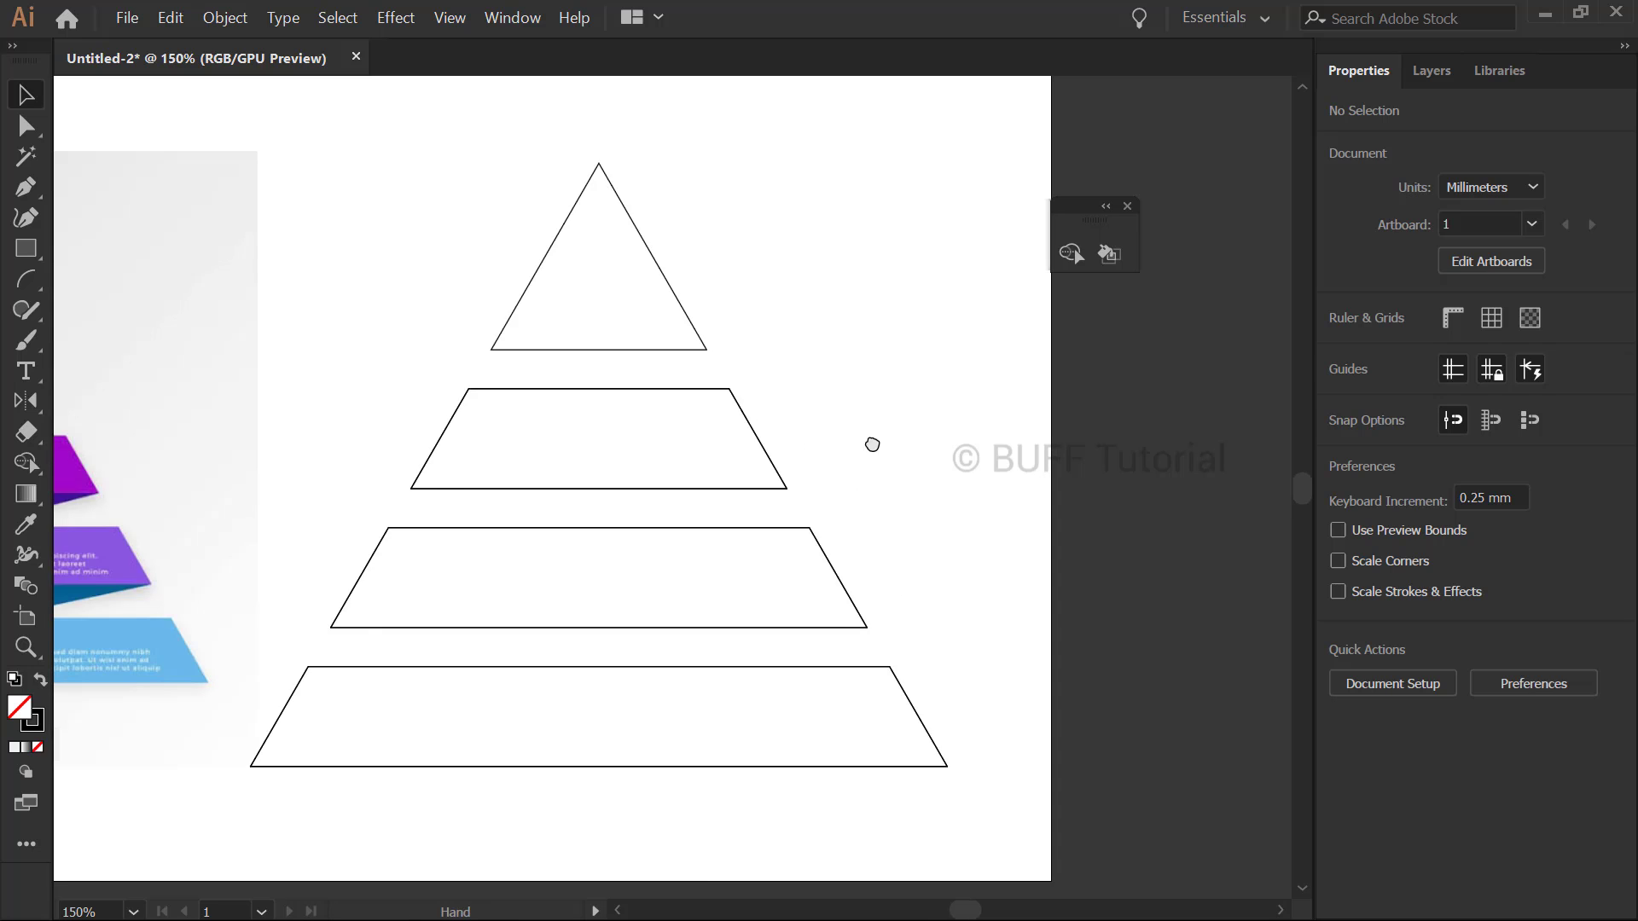
pyautogui.scroll(-2, 872, 445)
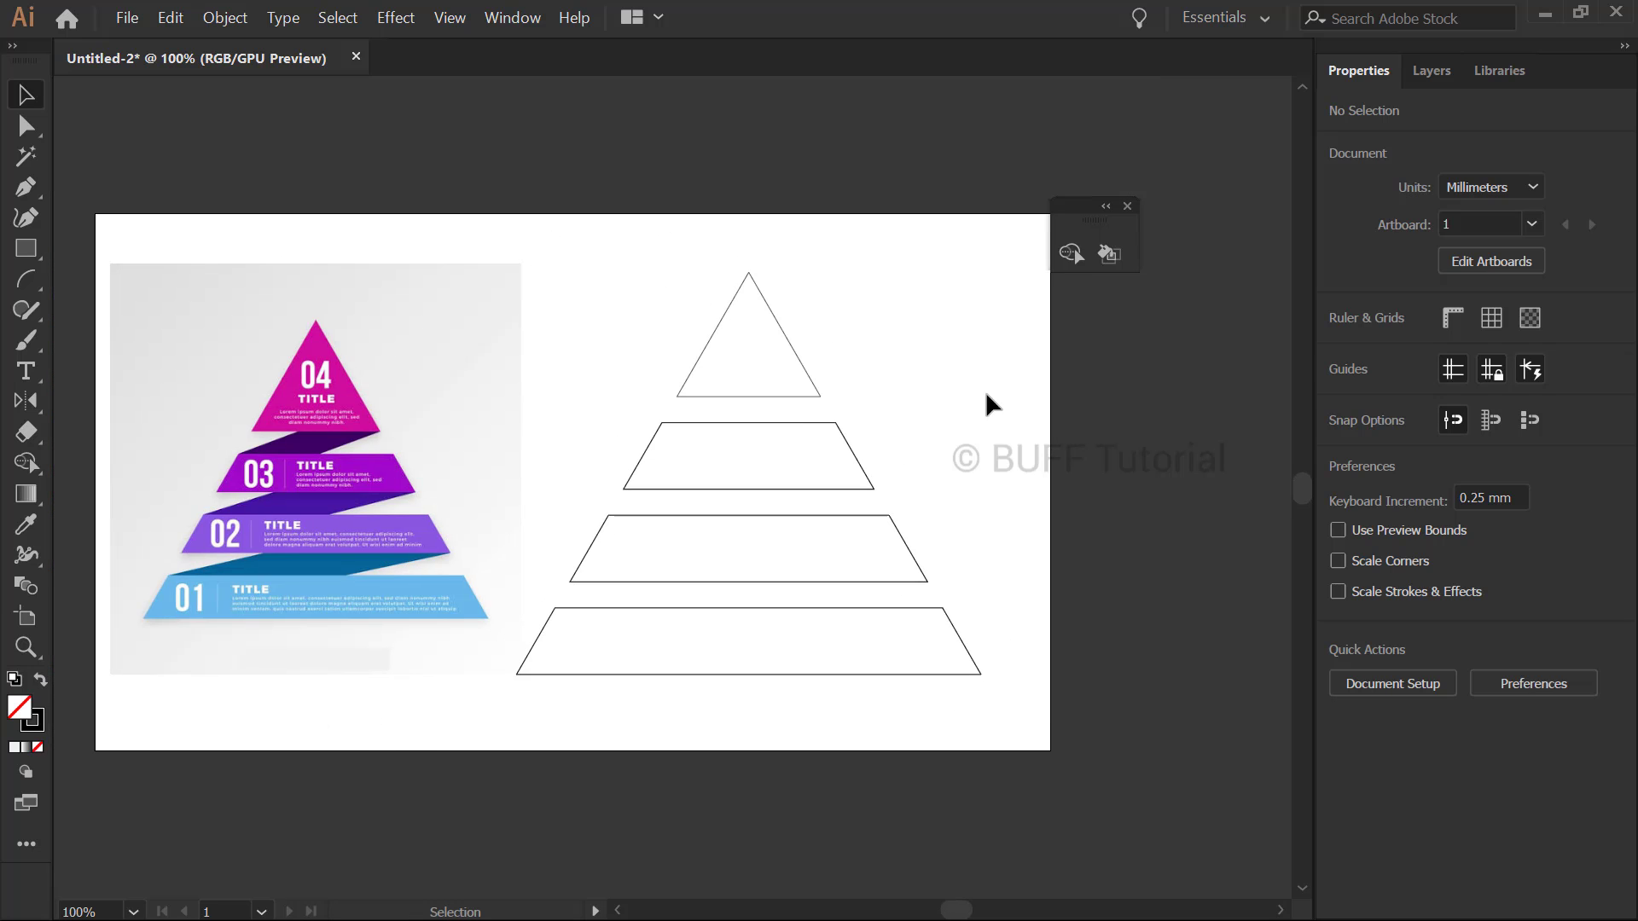
pyautogui.click(809, 396)
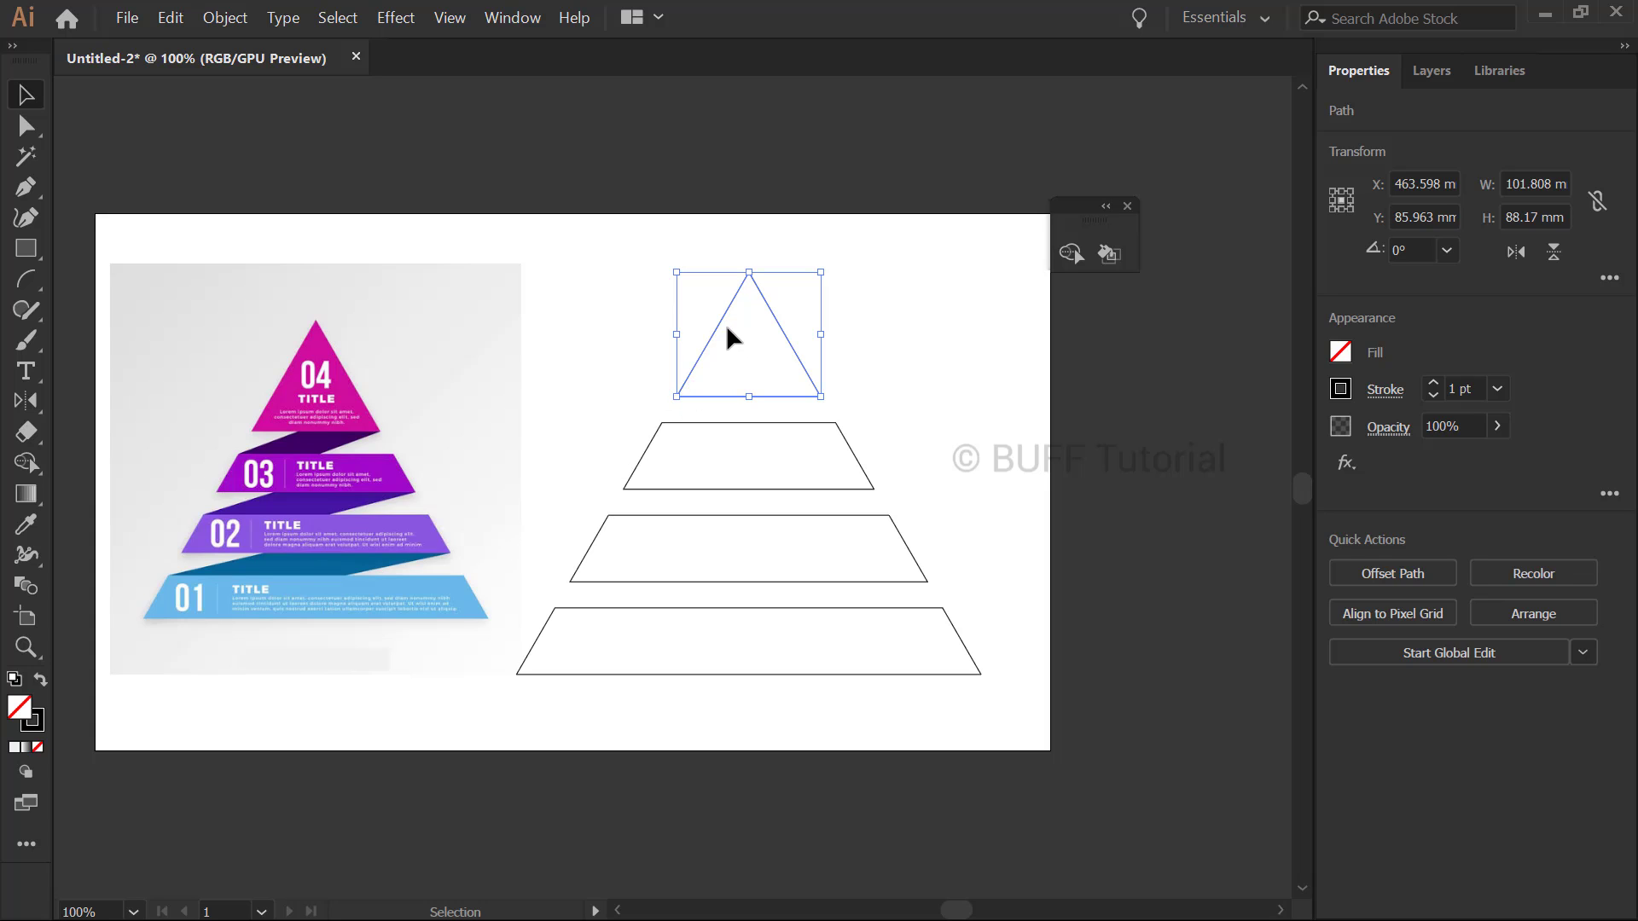
pyautogui.press('i')
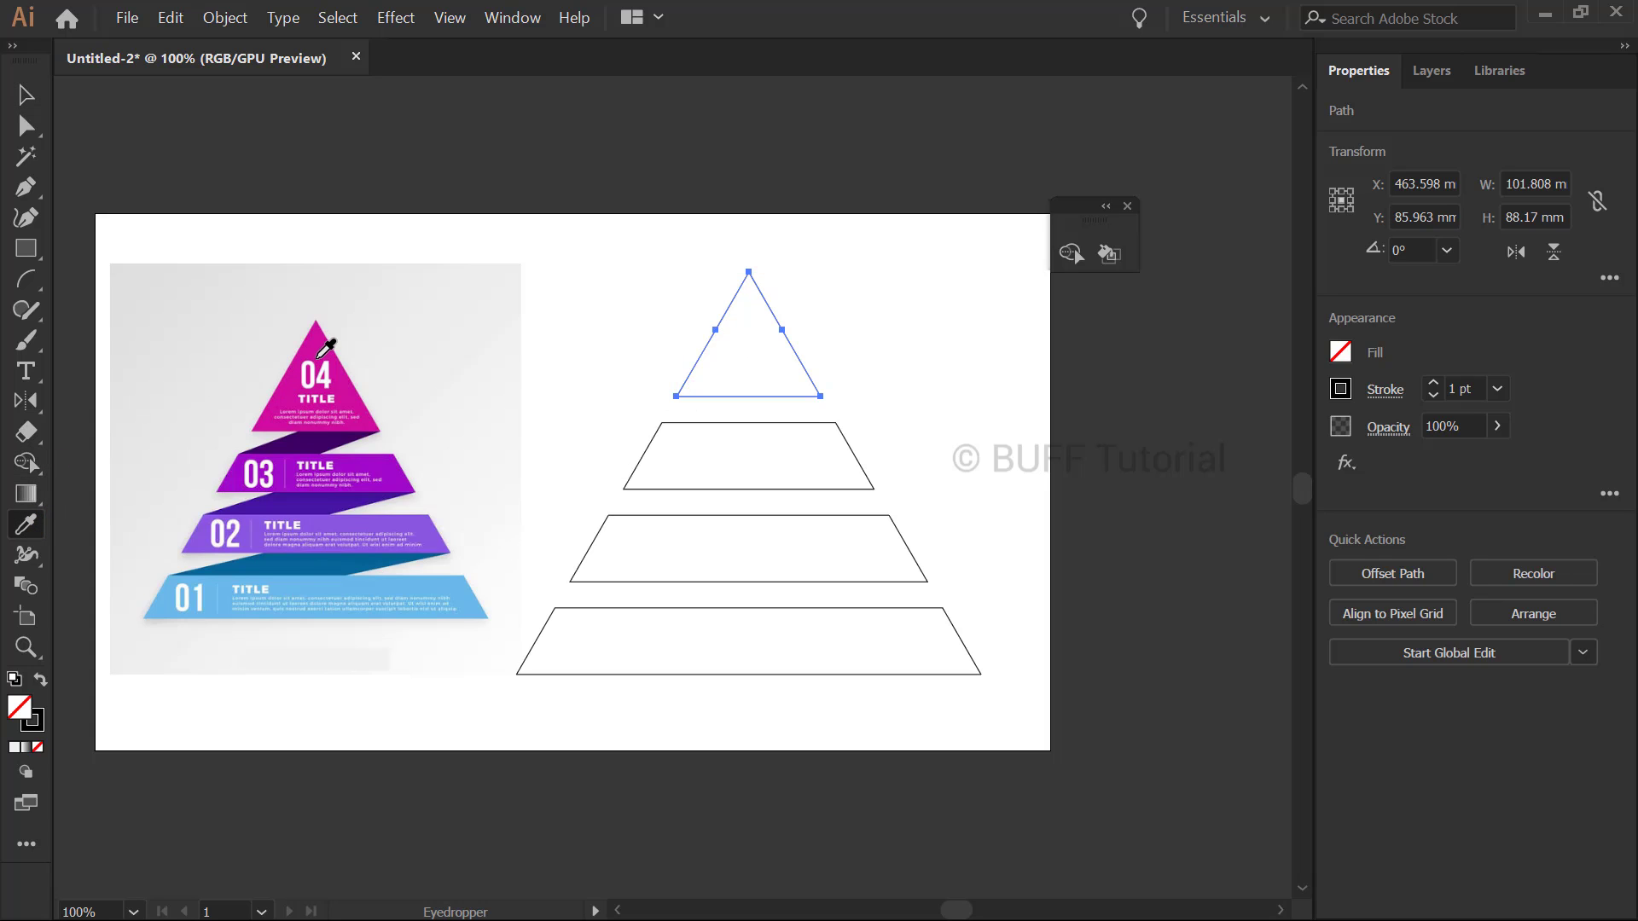
pyautogui.click(317, 355)
pyautogui.keyDown('ctrl'); pyautogui.click(832, 424); pyautogui.keyUp('ctrl')
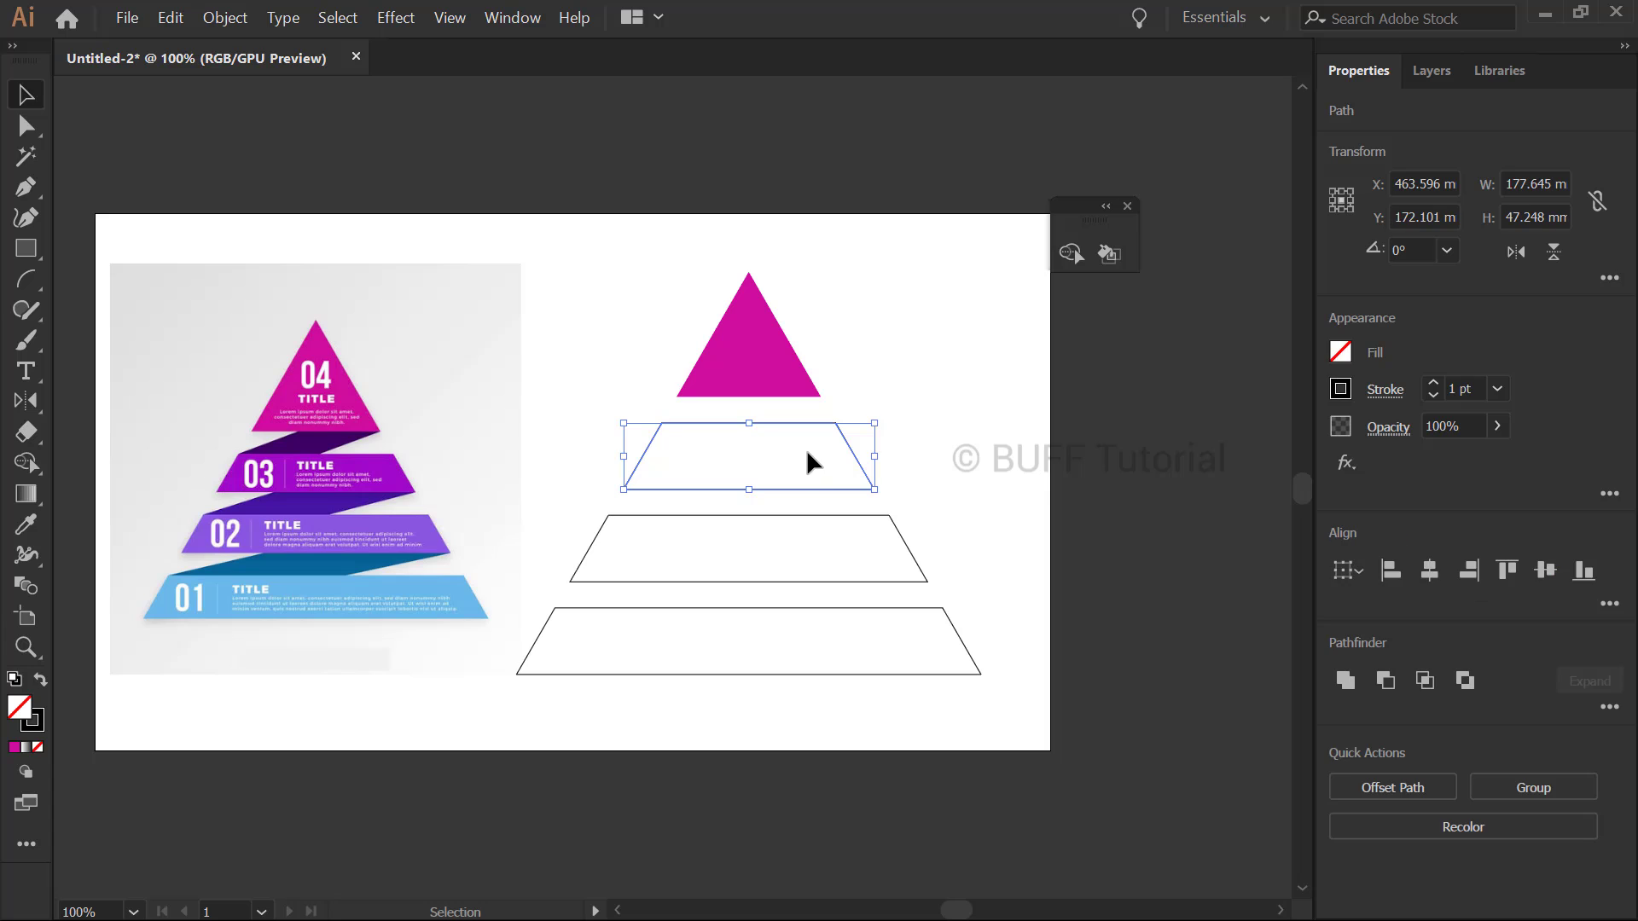
pyautogui.click(413, 475)
# Eyedrop the lighter purple onto the third tier and the light blue onto the bottom tier
pyautogui.keyDown('ctrl'); pyautogui.click(872, 516); pyautogui.keyUp('ctrl')
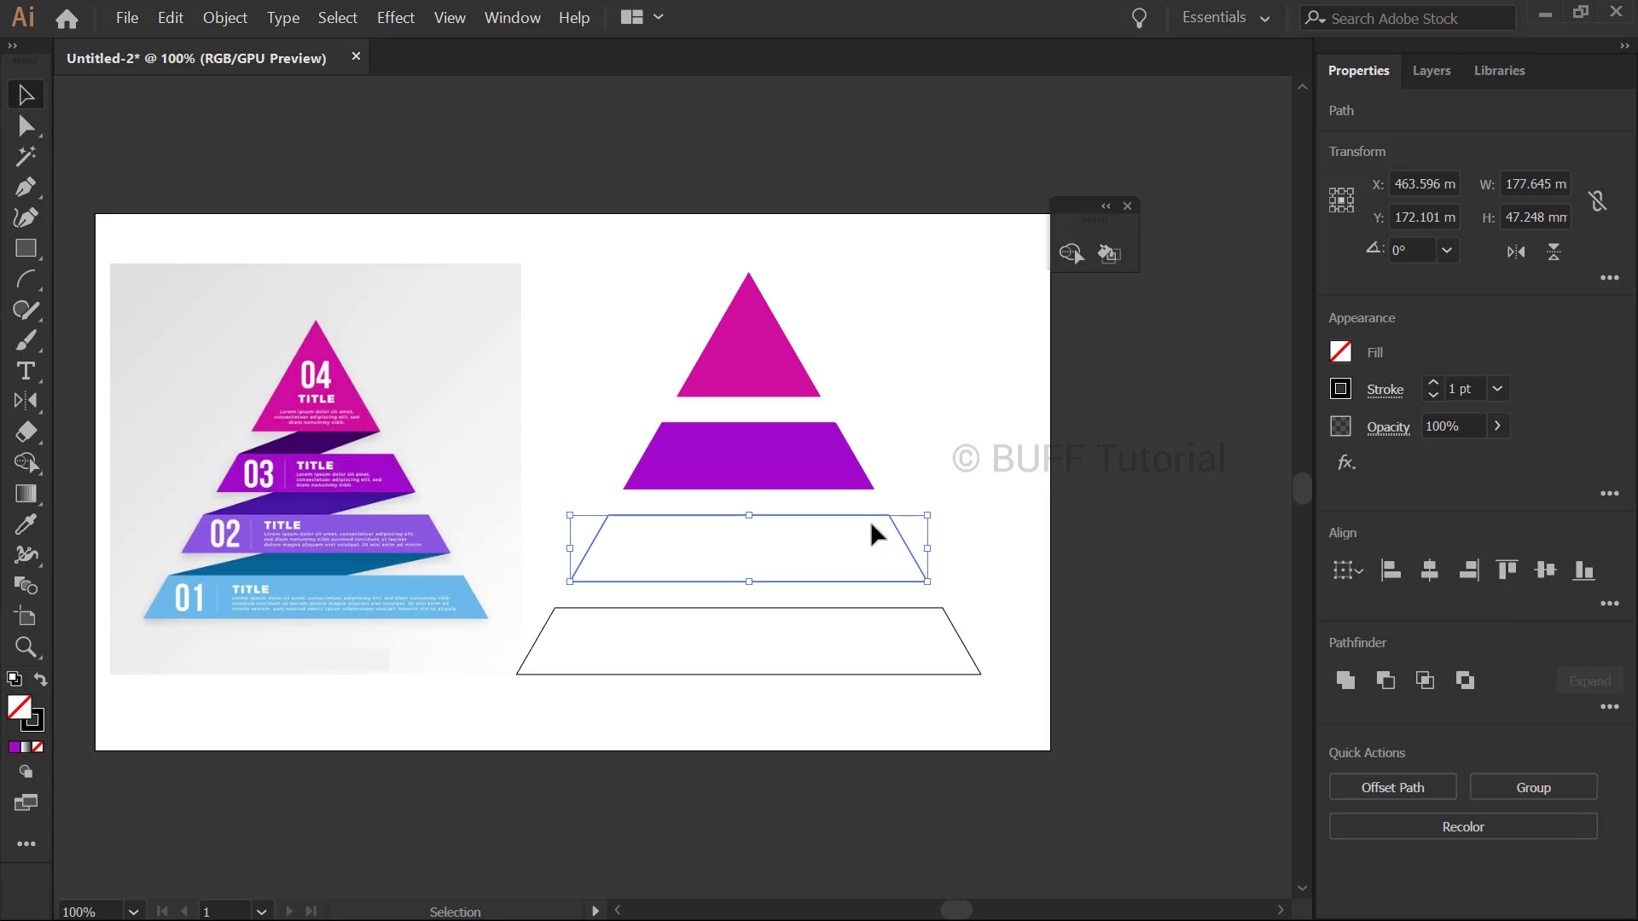
pyautogui.click(423, 525)
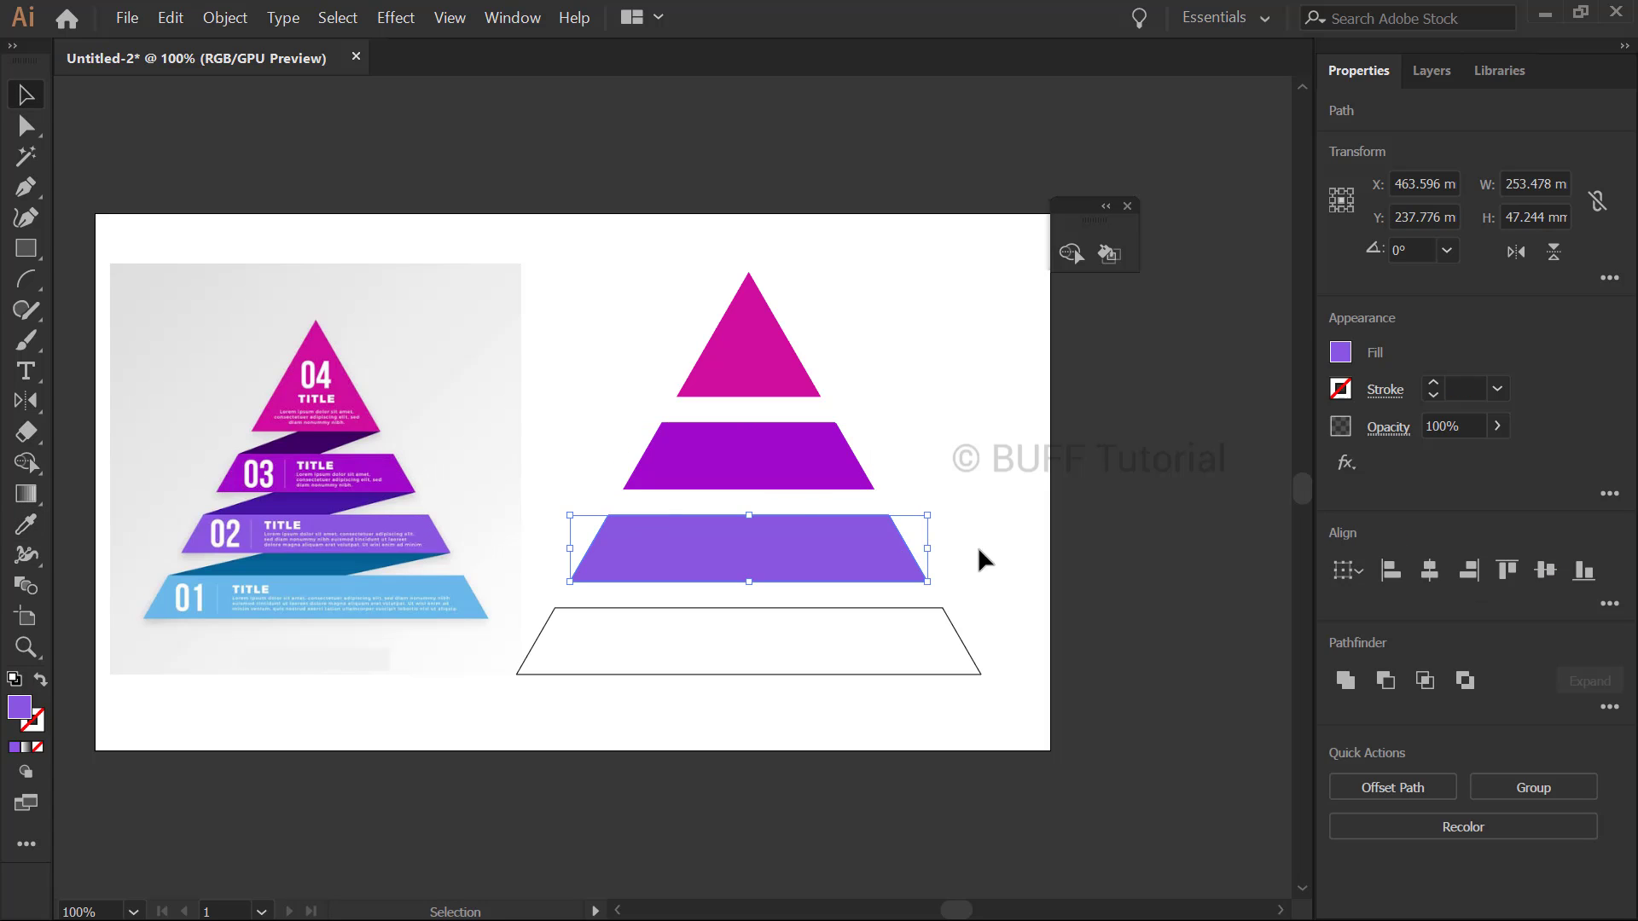
pyautogui.keyDown('ctrl'); pyautogui.click(936, 659); pyautogui.keyUp('ctrl')
pyautogui.click(478, 590)
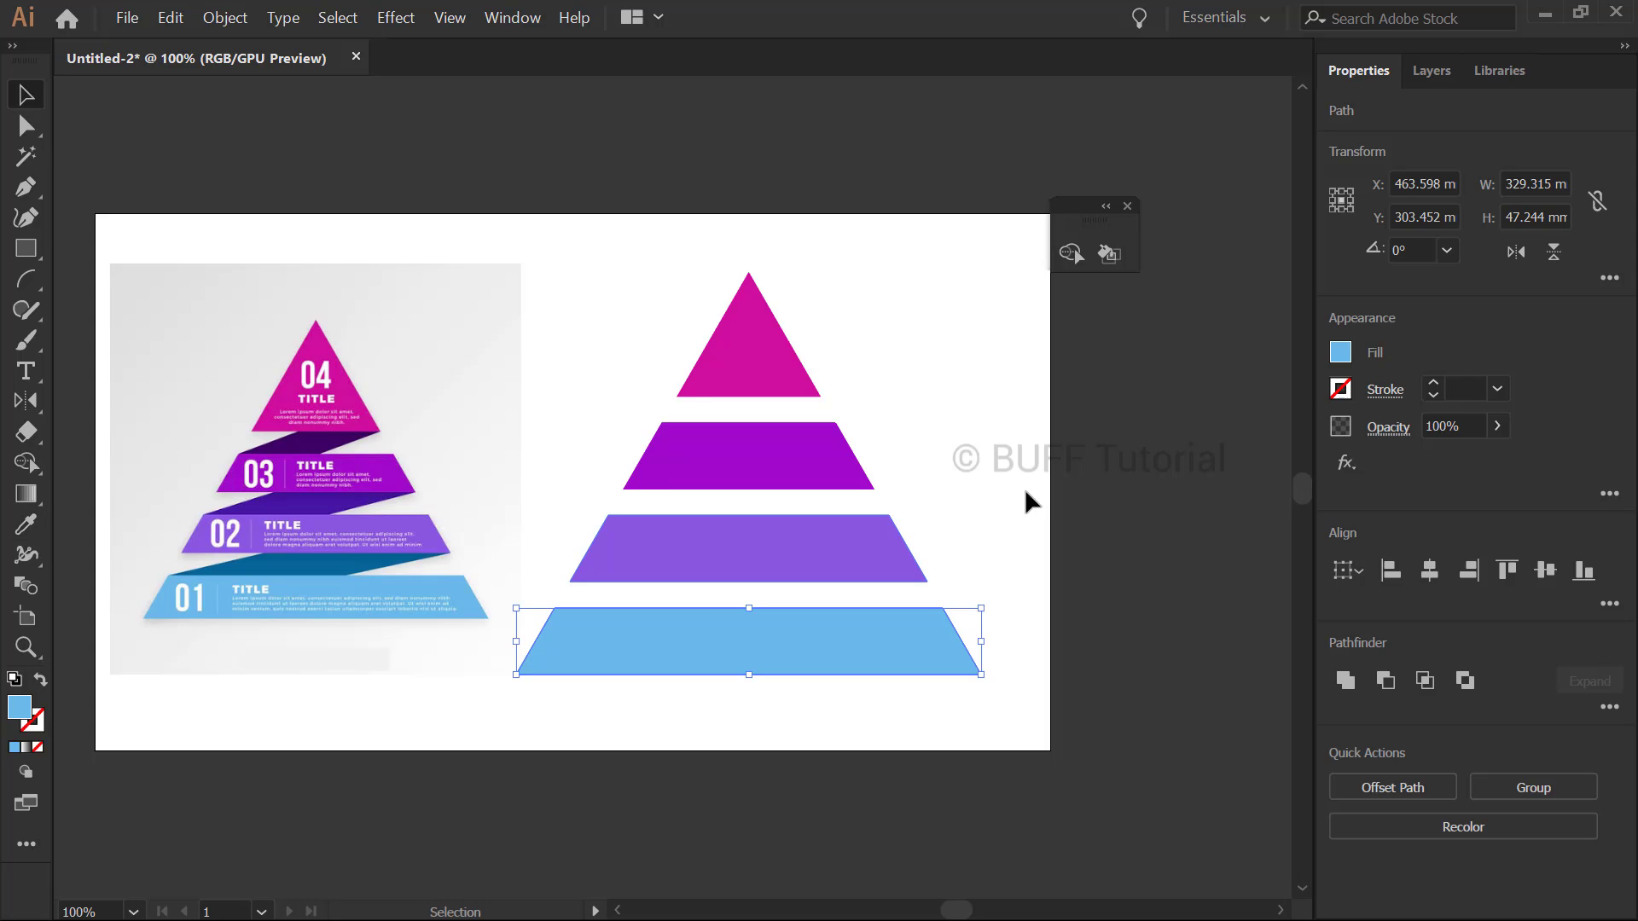
pyautogui.click(1002, 449)
pyautogui.moveTo(1001, 448); pyautogui.dragTo(970, 449)
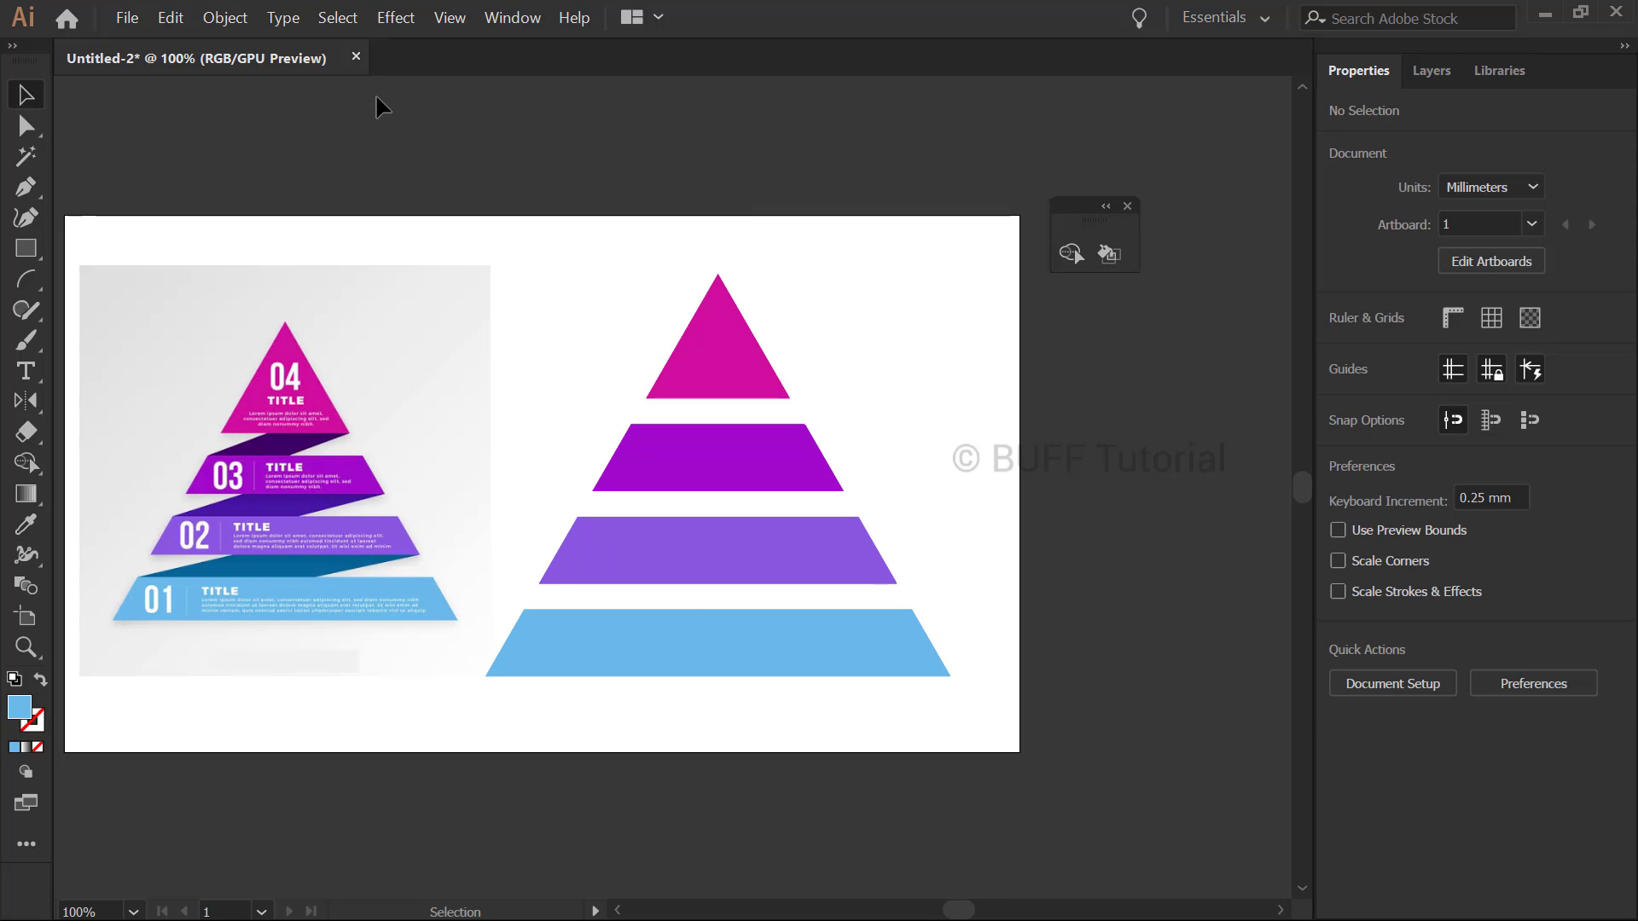
# Switch the Color panel to HSB and raise the pink triangle's saturation and brightness
pyautogui.click(513, 18)
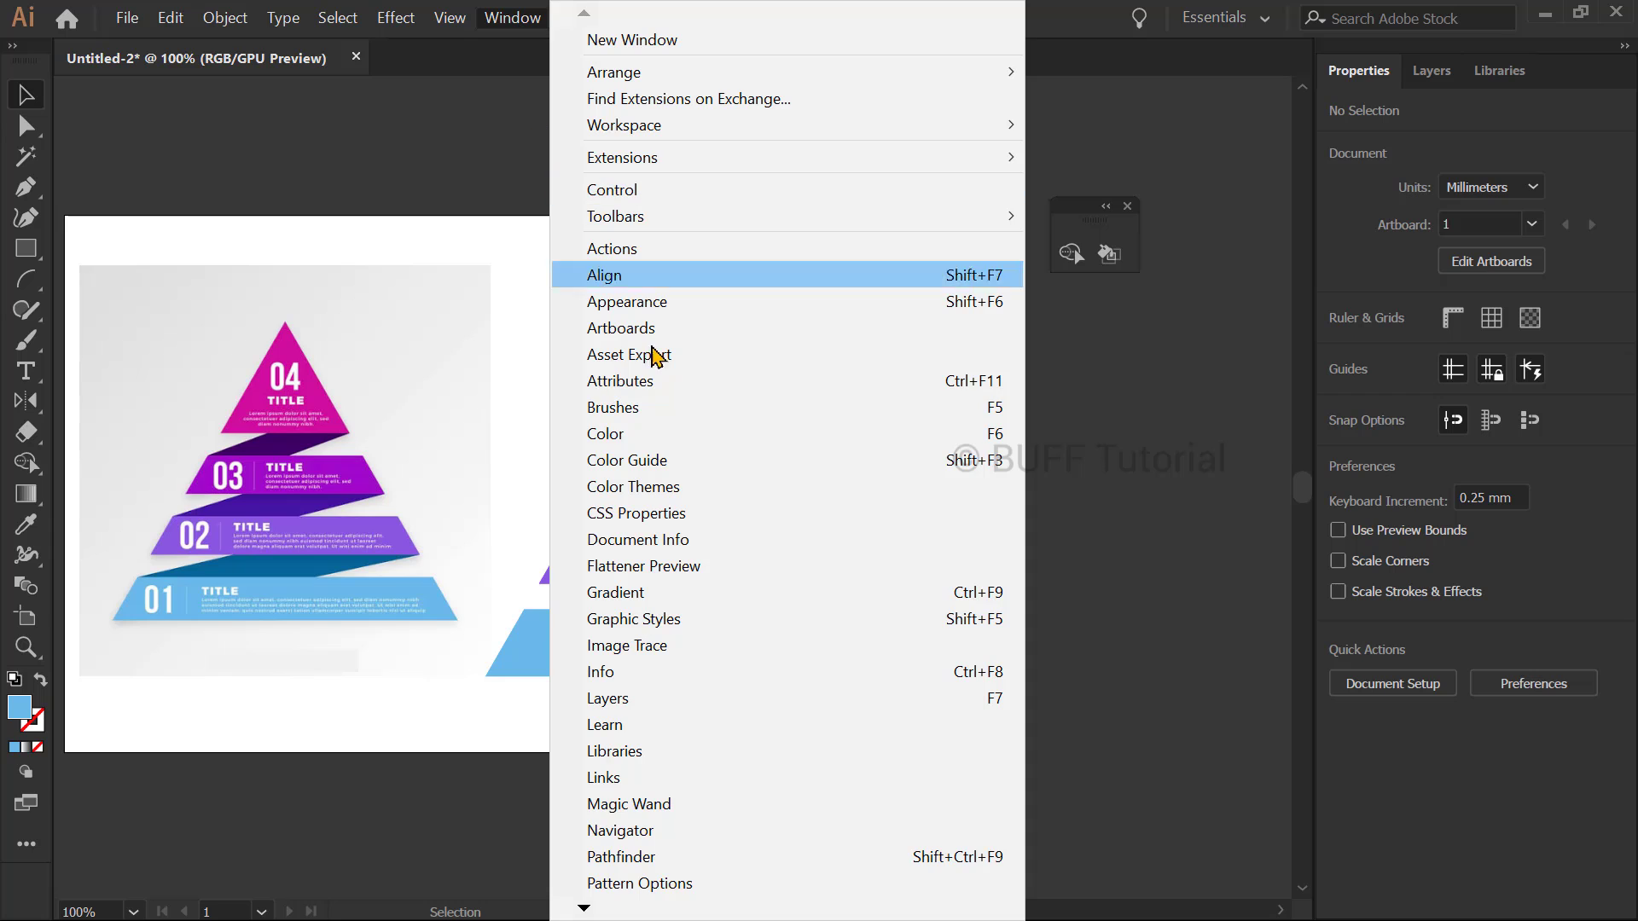
pyautogui.click(669, 435)
pyautogui.moveTo(1254, 136); pyautogui.dragTo(977, 143)
pyautogui.click(764, 358)
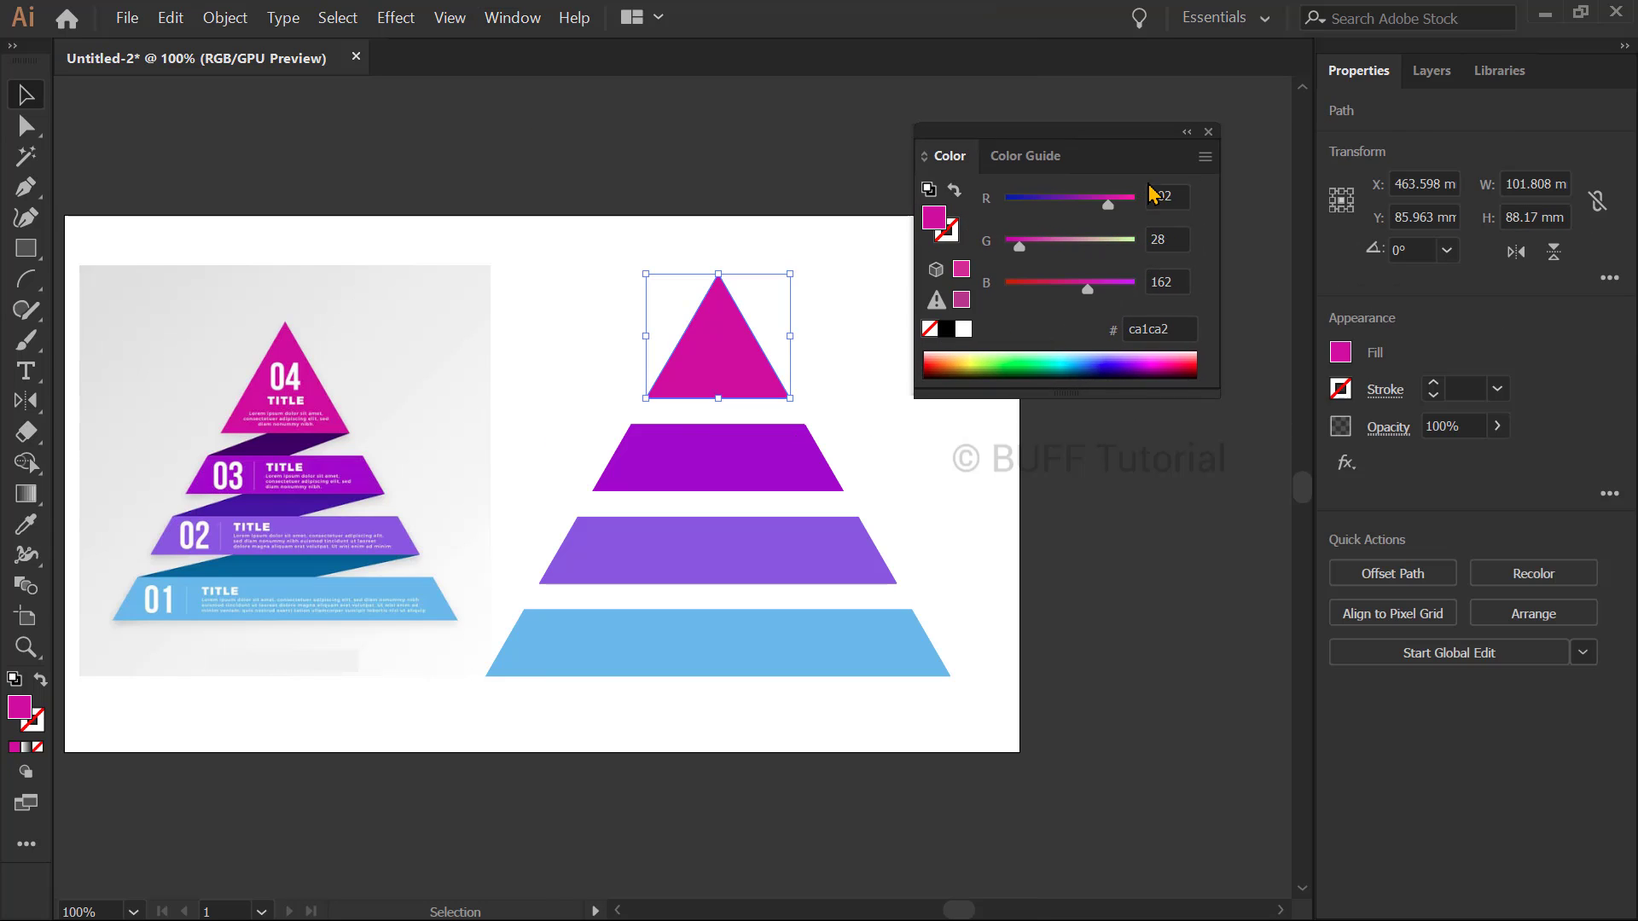
pyautogui.click(1205, 156)
pyautogui.click(1269, 249)
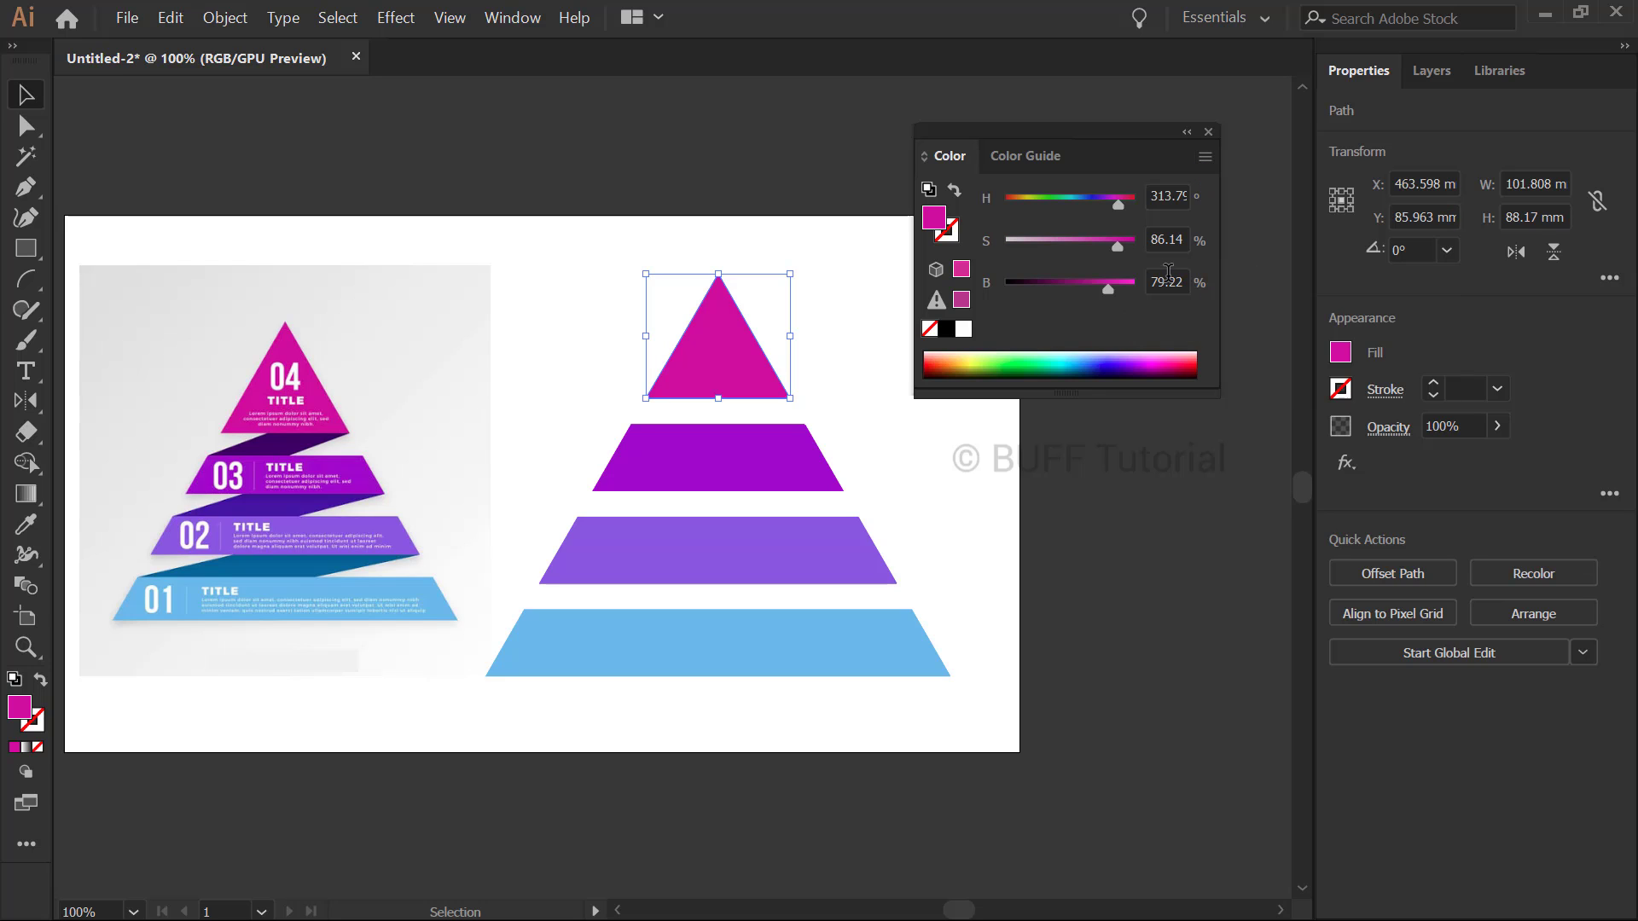
pyautogui.click(1170, 283)
pyautogui.scroll(3, 1174, 283)
pyautogui.click(1175, 241)
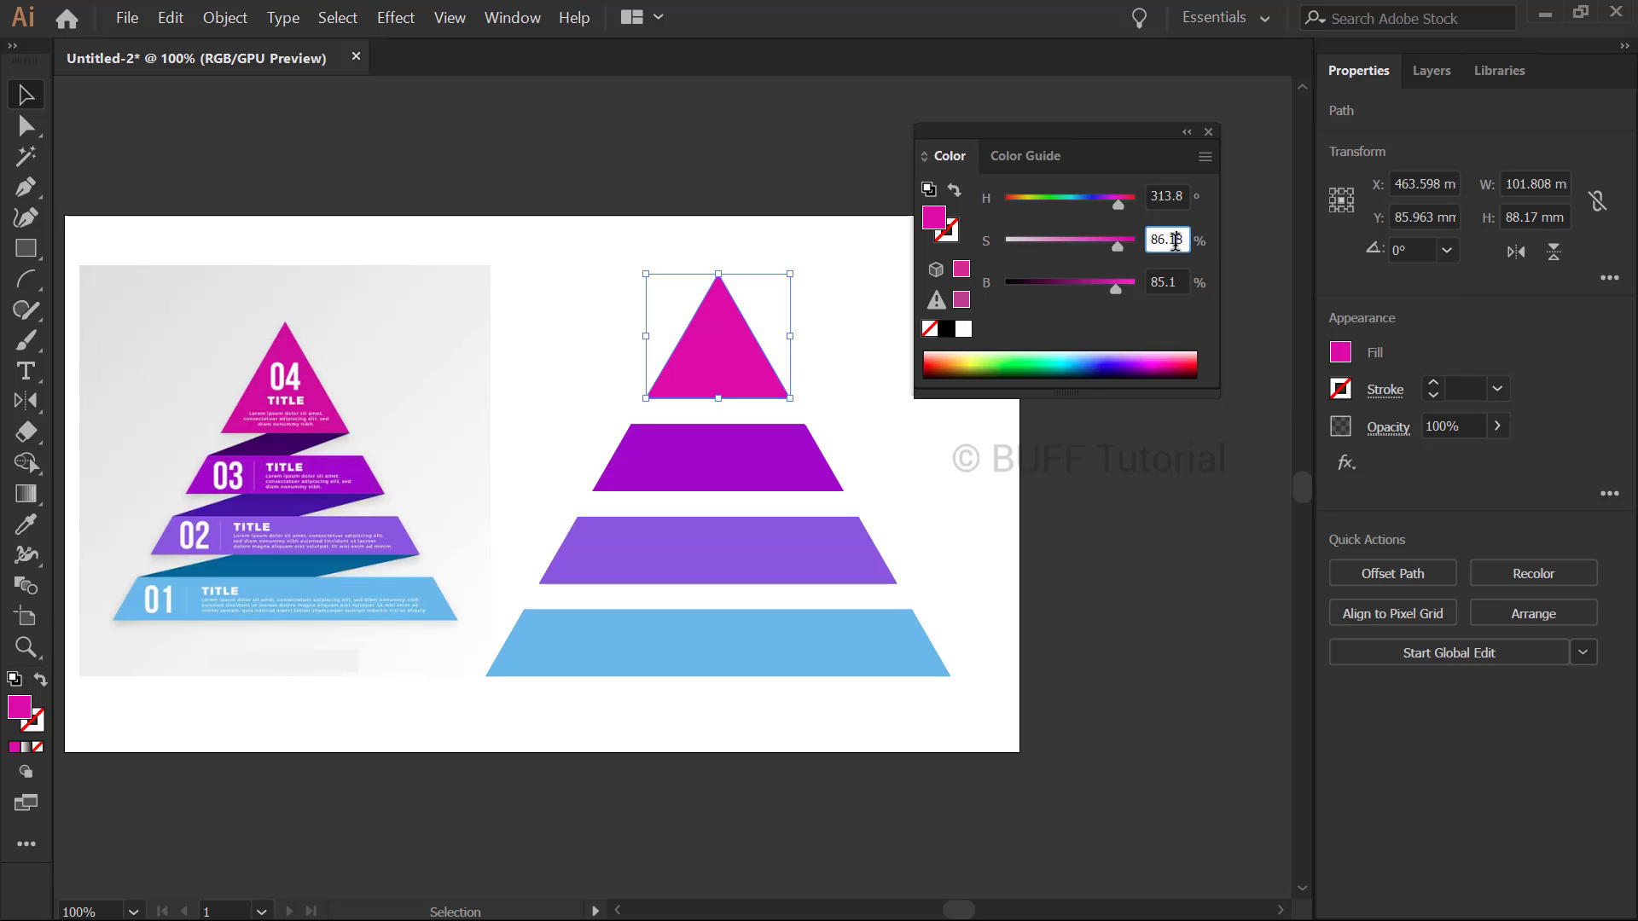
pyautogui.scroll(4, 1175, 242)
pyautogui.click(1169, 283)
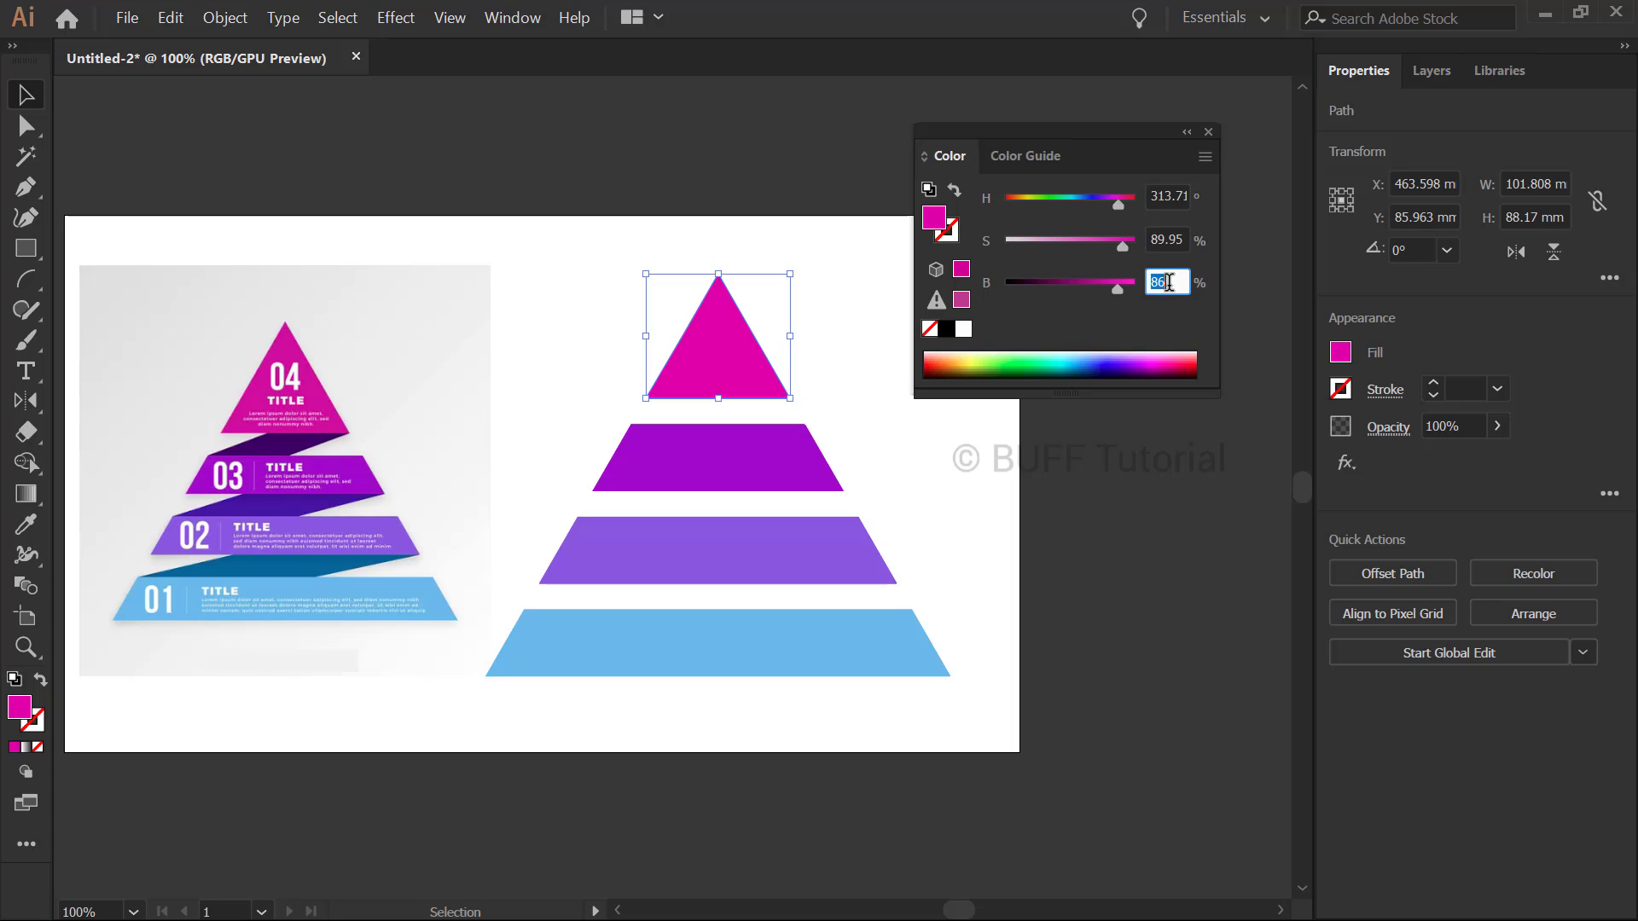
# Increase the saturation of the second and third tiers' purple fills
pyautogui.click(806, 439)
pyautogui.click(1171, 282)
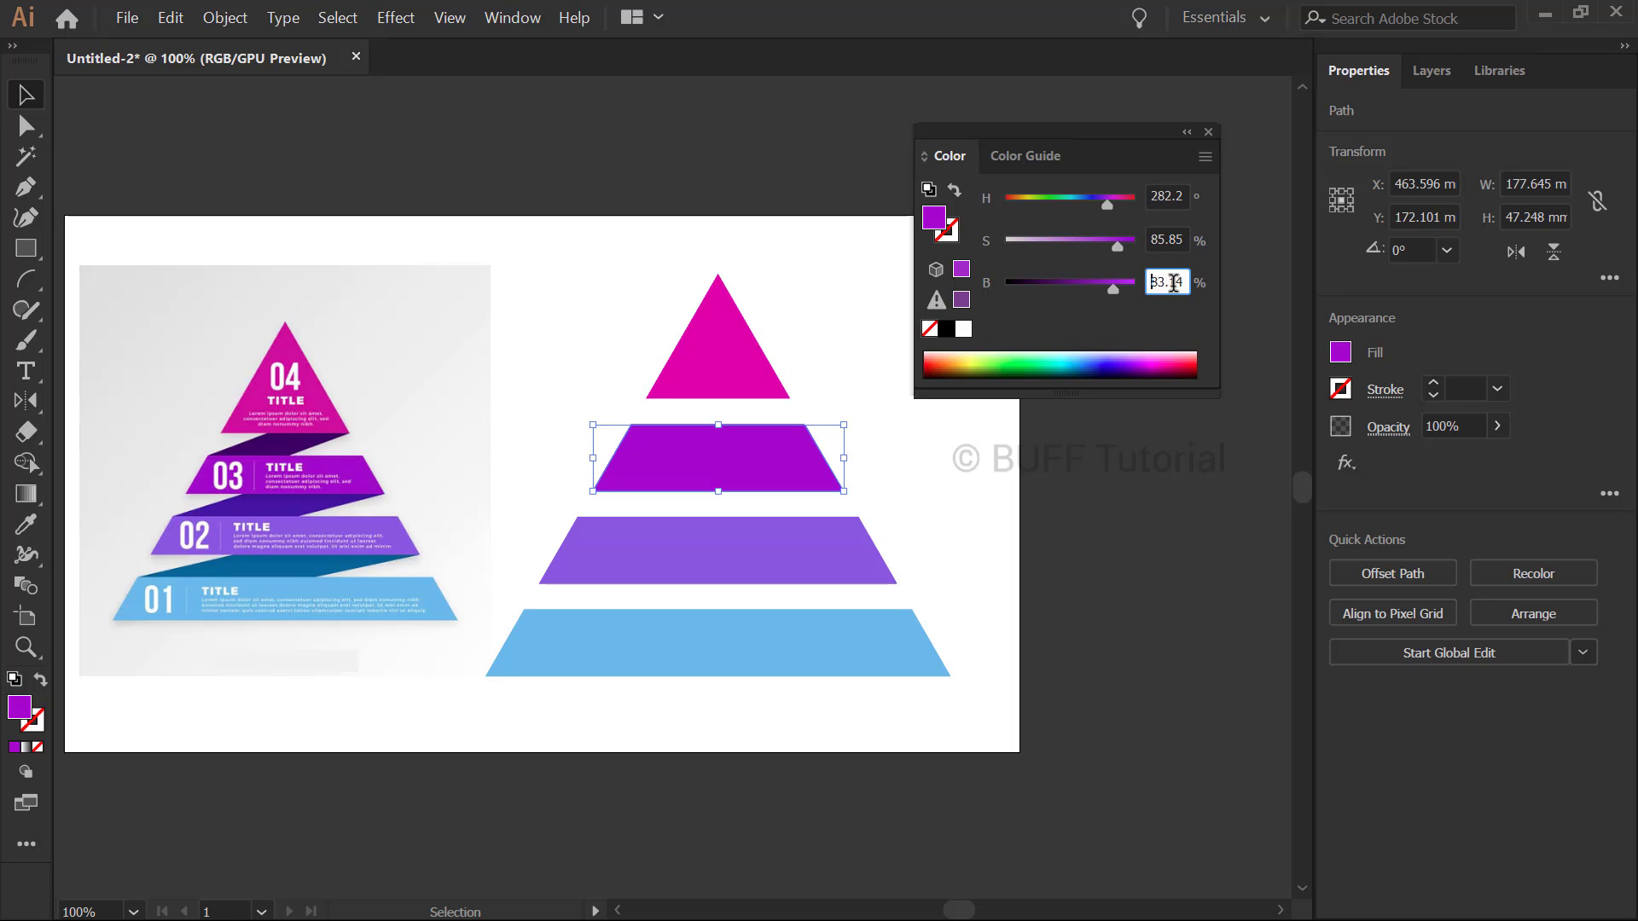
pyautogui.click(1179, 241)
pyautogui.scroll(5, 1178, 241)
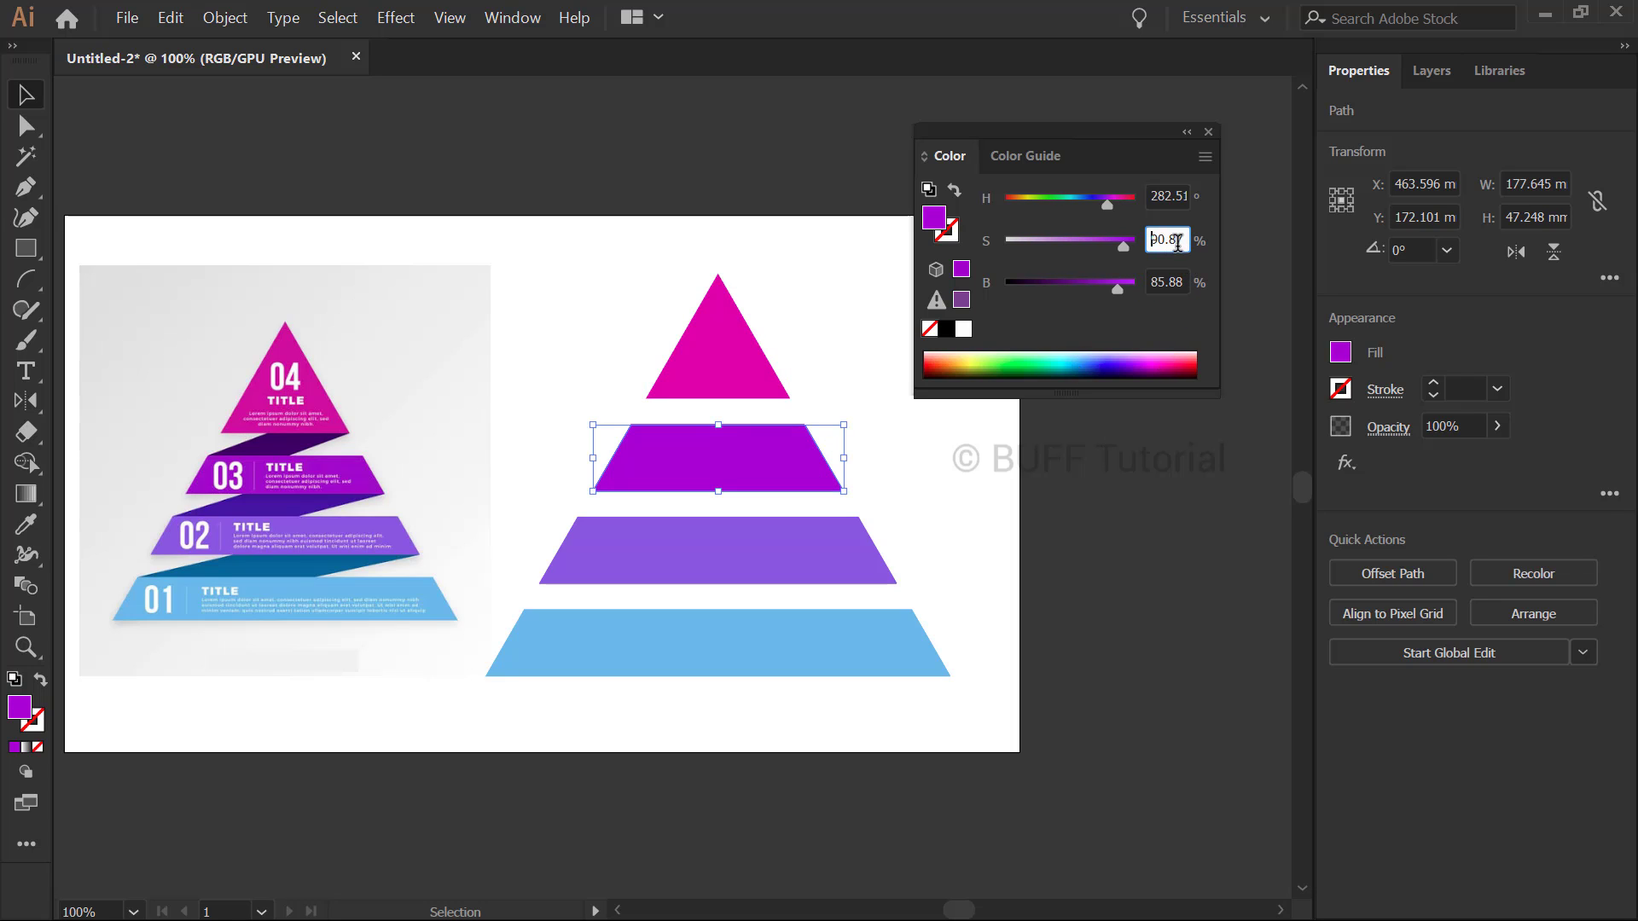
pyautogui.click(1174, 283)
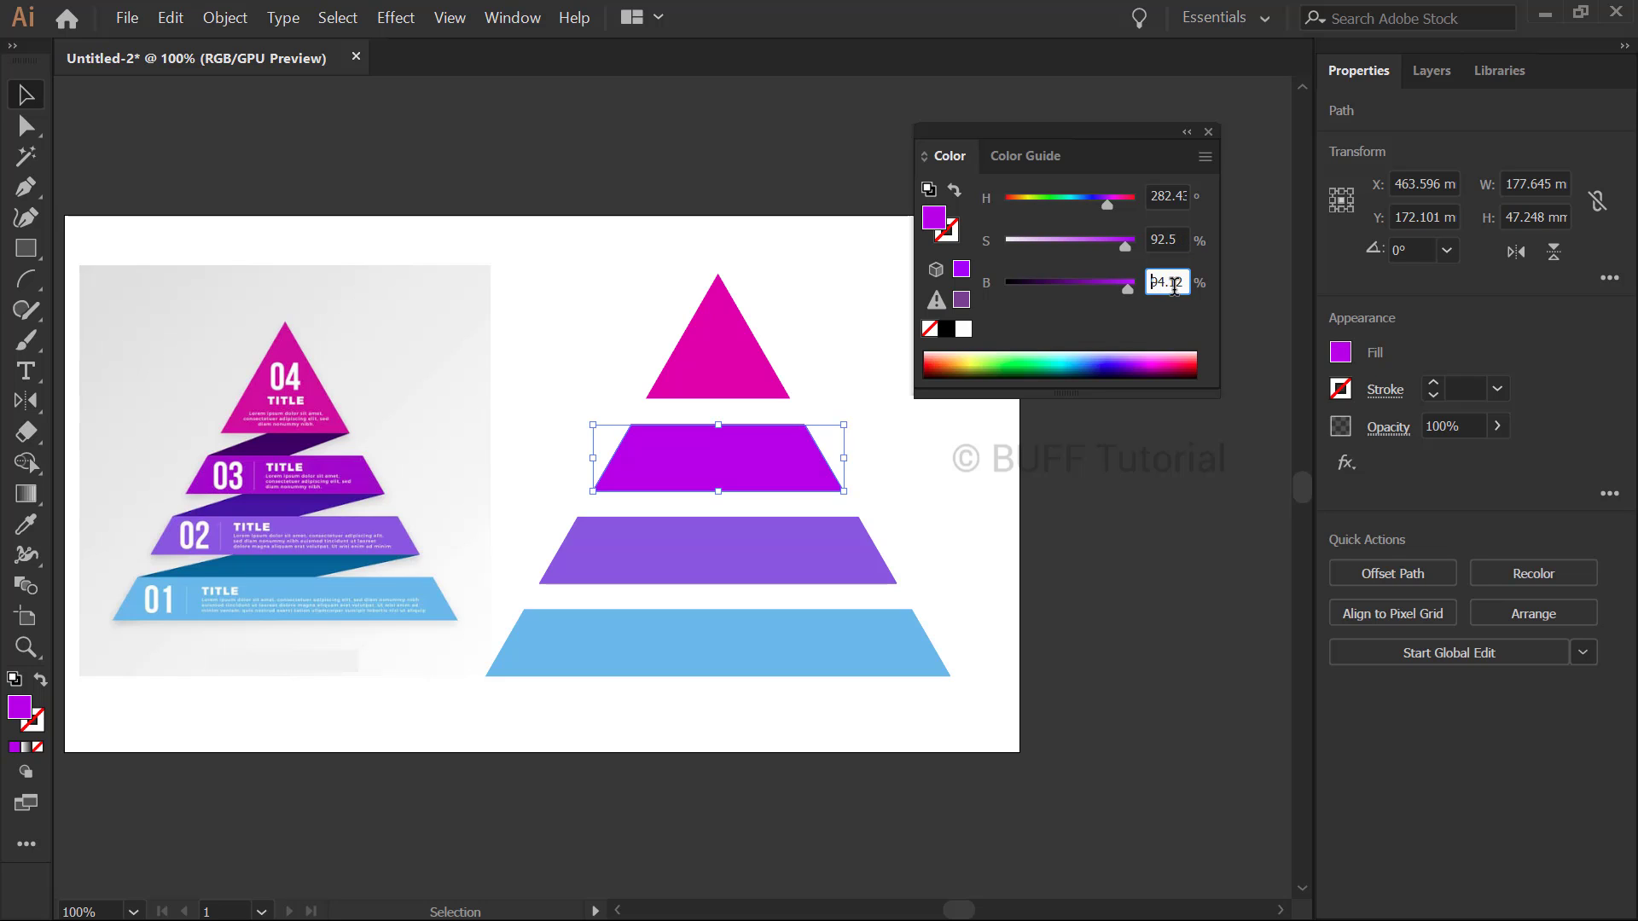
pyautogui.click(867, 549)
pyautogui.click(1166, 282)
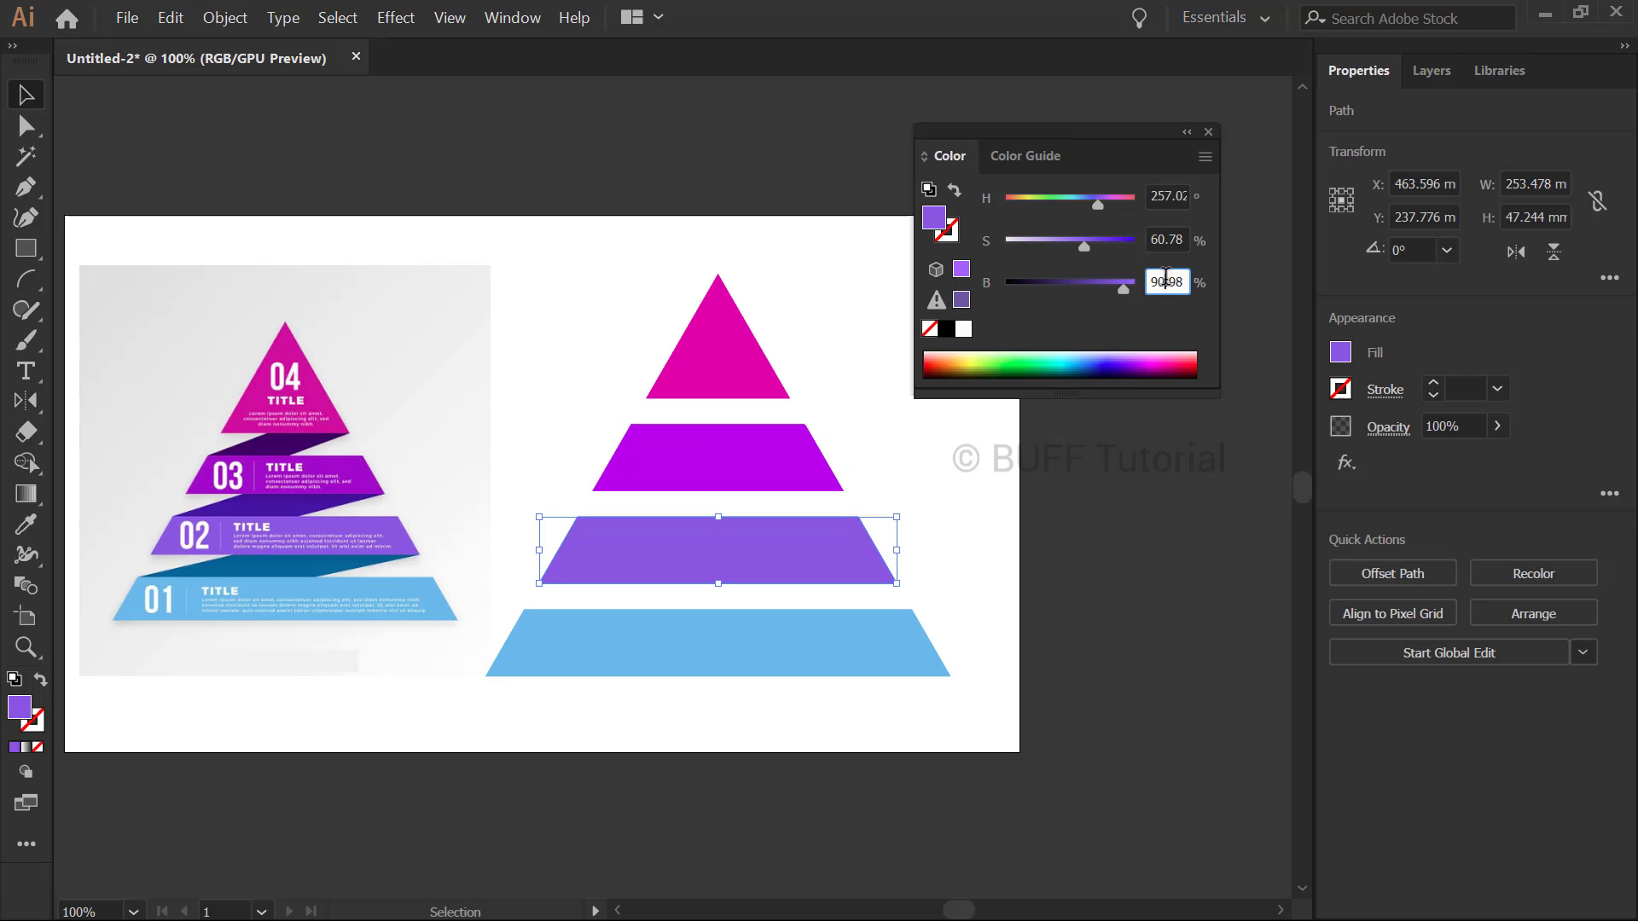
pyautogui.click(1173, 238)
pyautogui.scroll(6, 1173, 238)
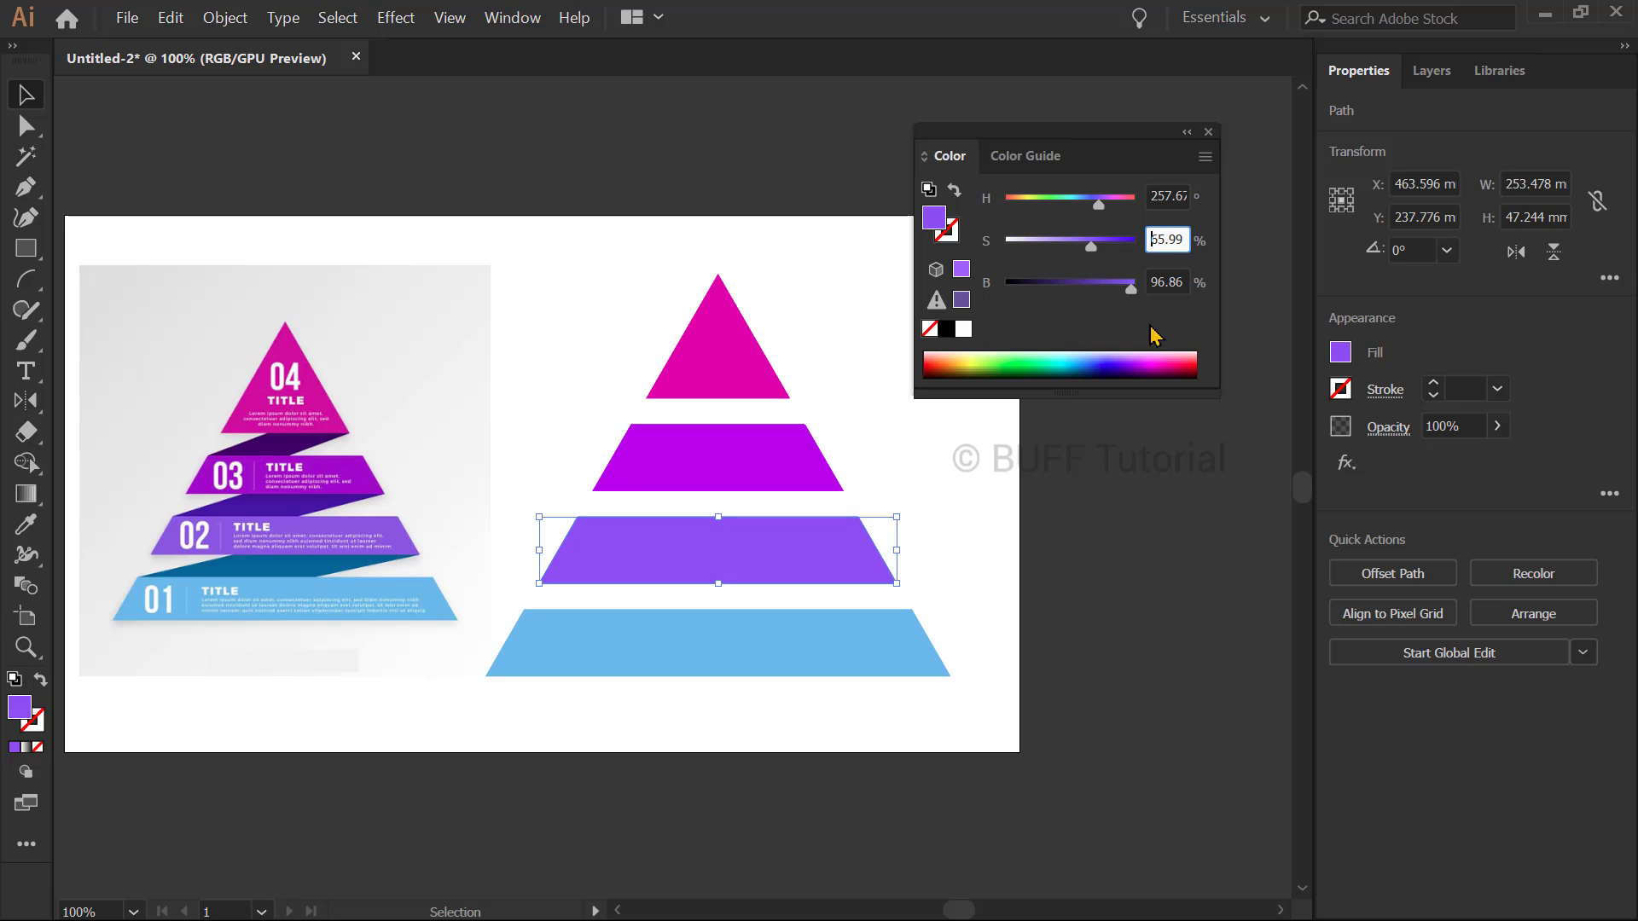
pyautogui.click(1173, 284)
# Set the bottom blue tier to saturation 62 and brightness 99
pyautogui.click(892, 657)
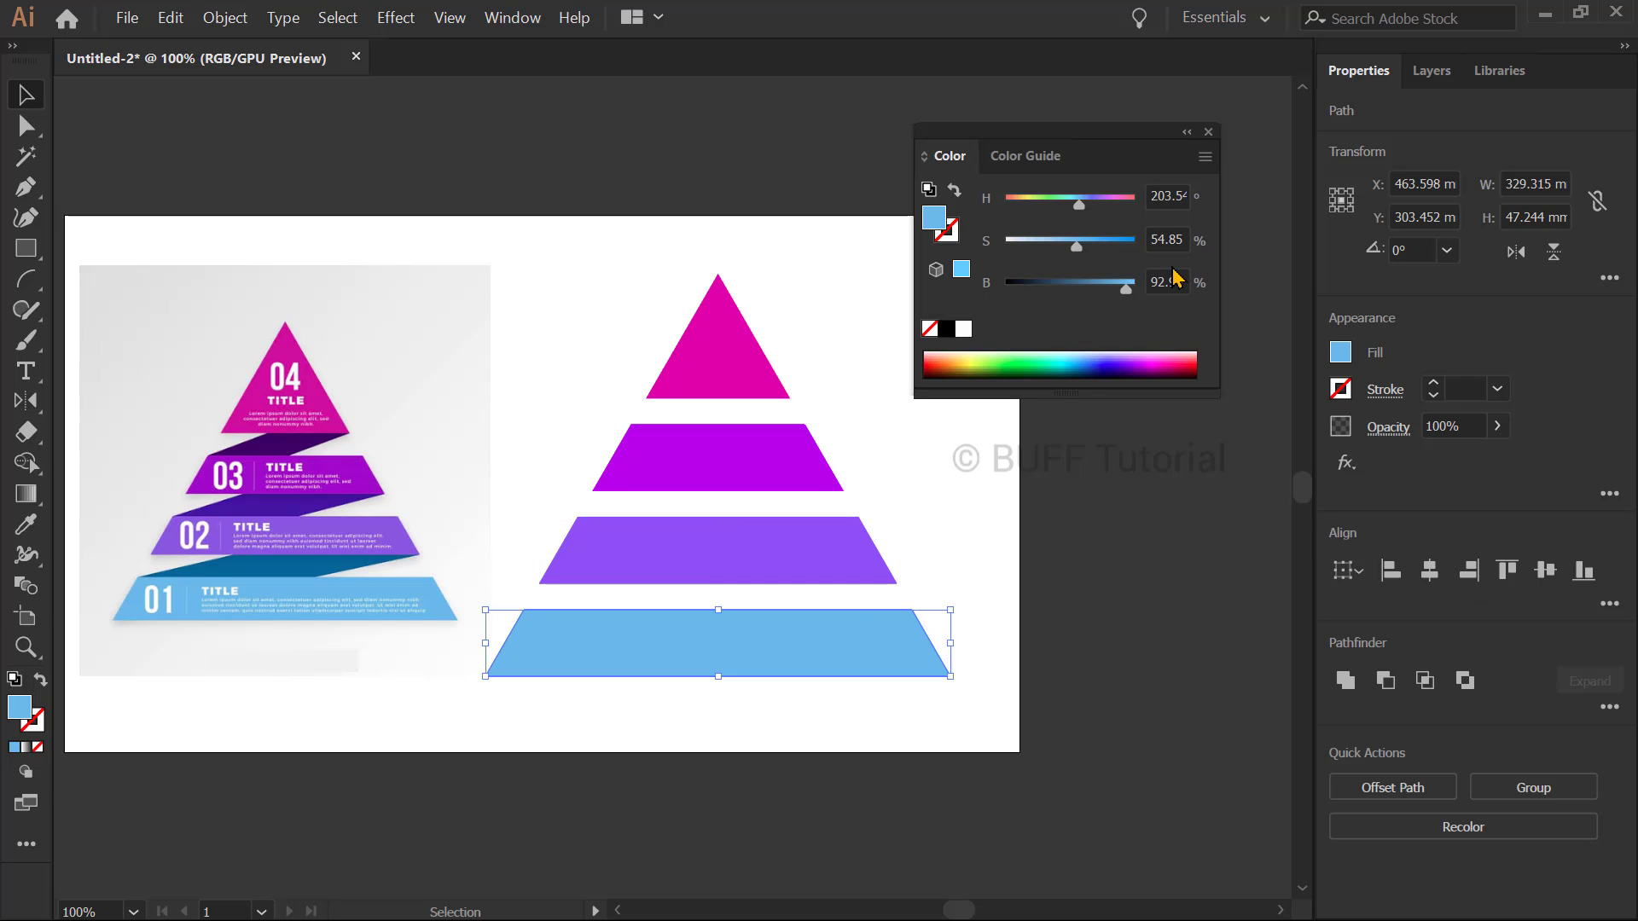
pyautogui.click(1169, 284)
pyautogui.write('99')
pyautogui.press('Return')
pyautogui.click(1178, 237)
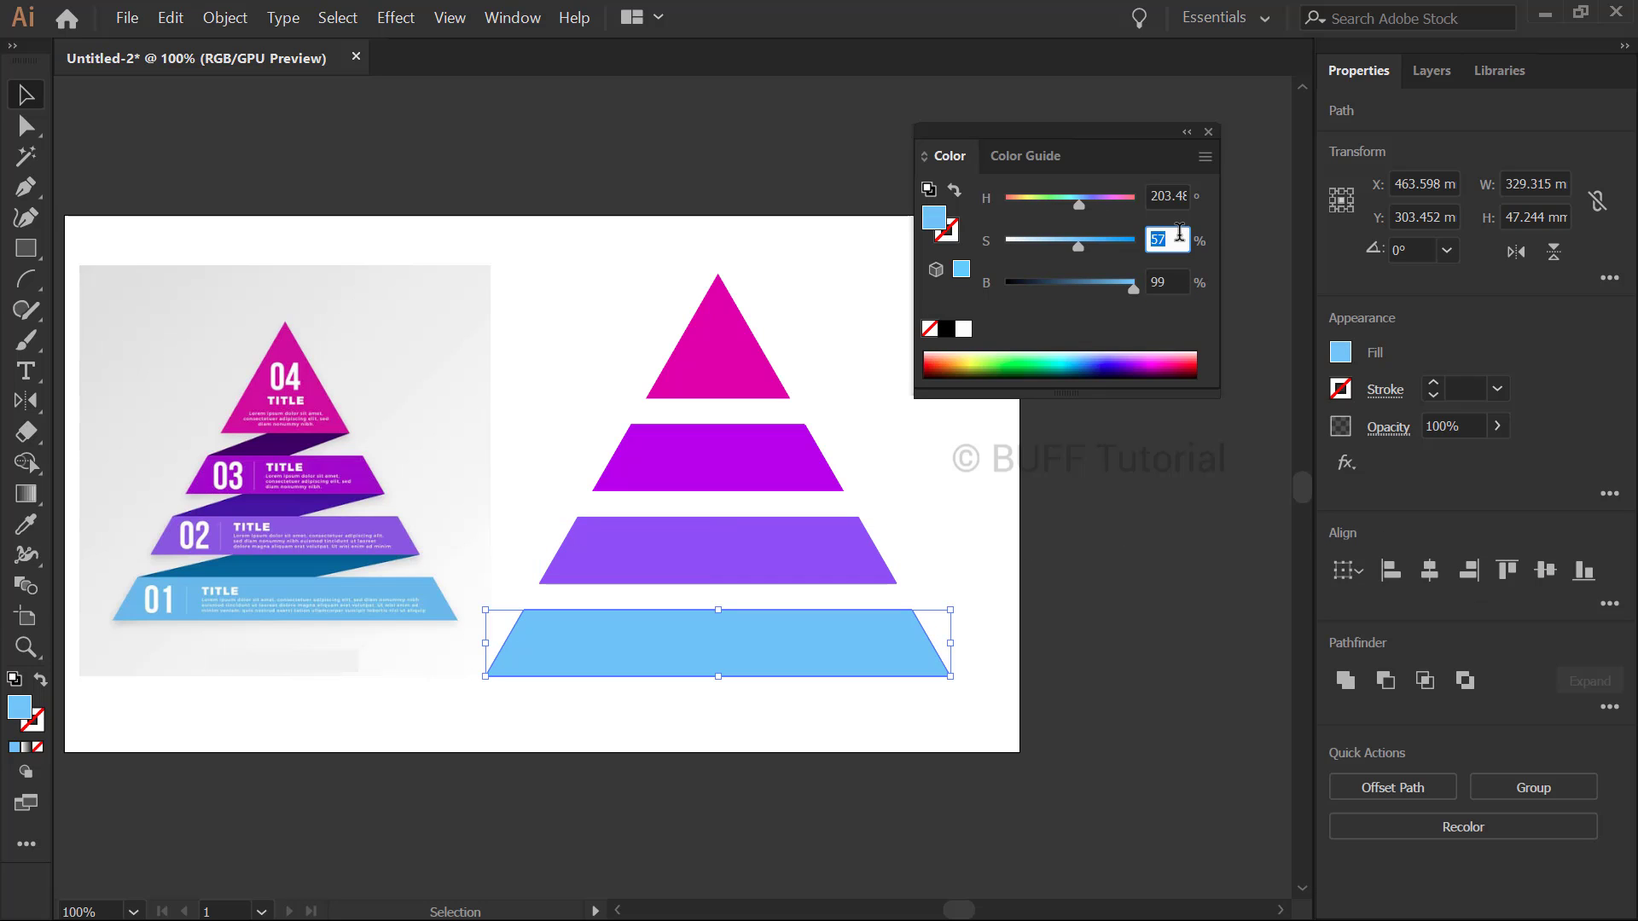
pyautogui.write('60')
pyautogui.press('Return')
pyautogui.write('62')
pyautogui.press('Return')
pyautogui.click(981, 498)
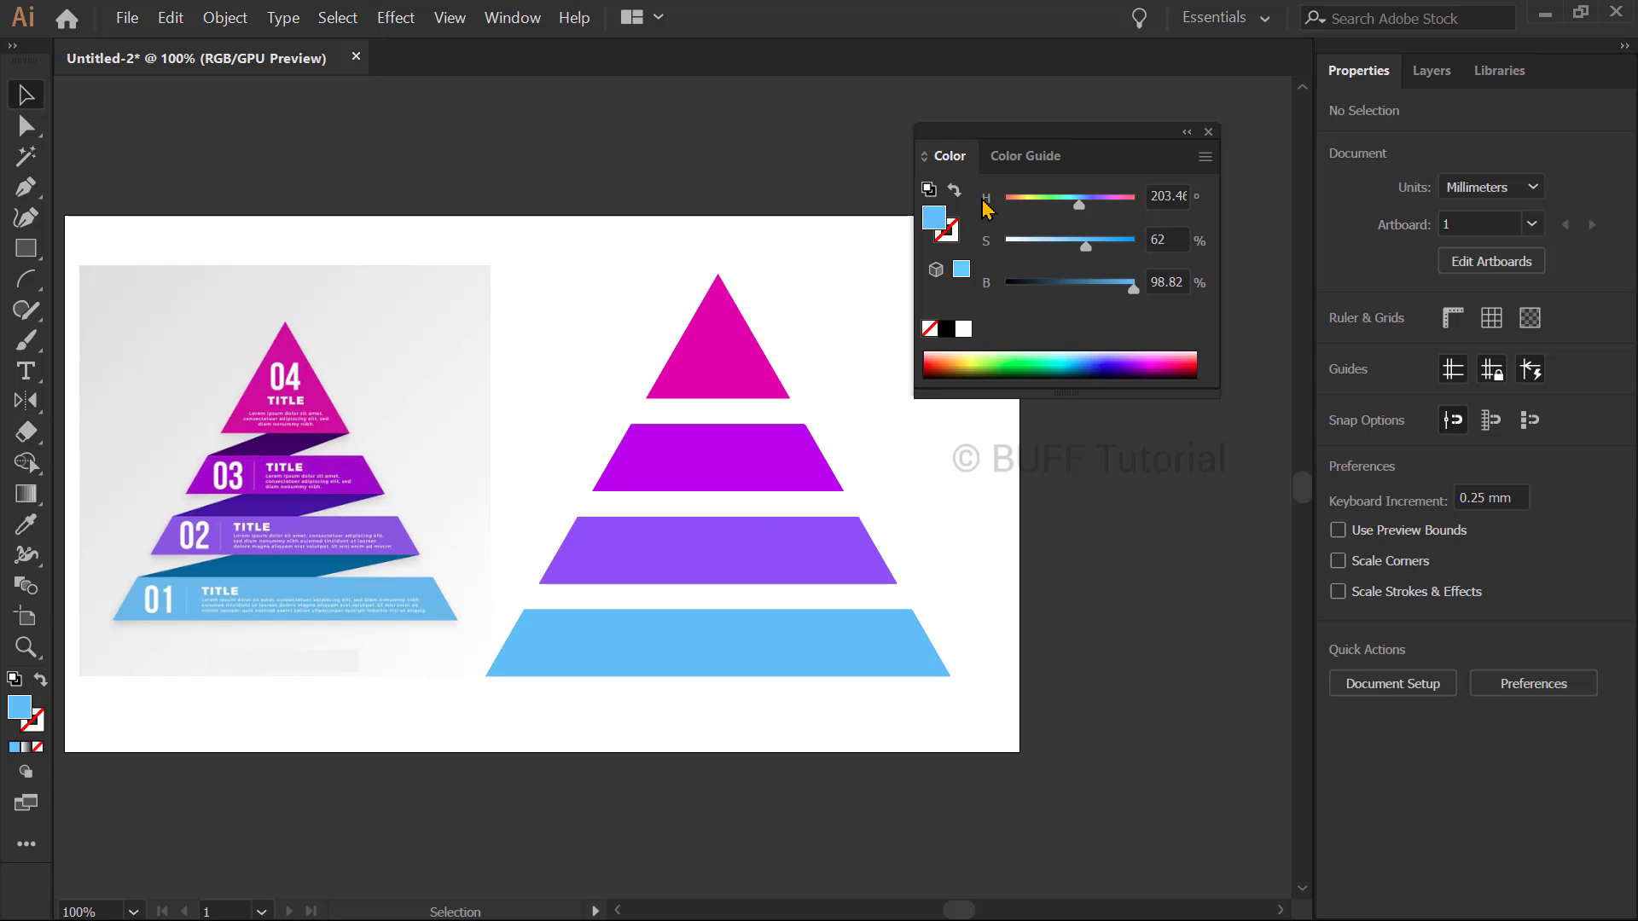
pyautogui.moveTo(966, 134); pyautogui.dragTo(1055, 133)
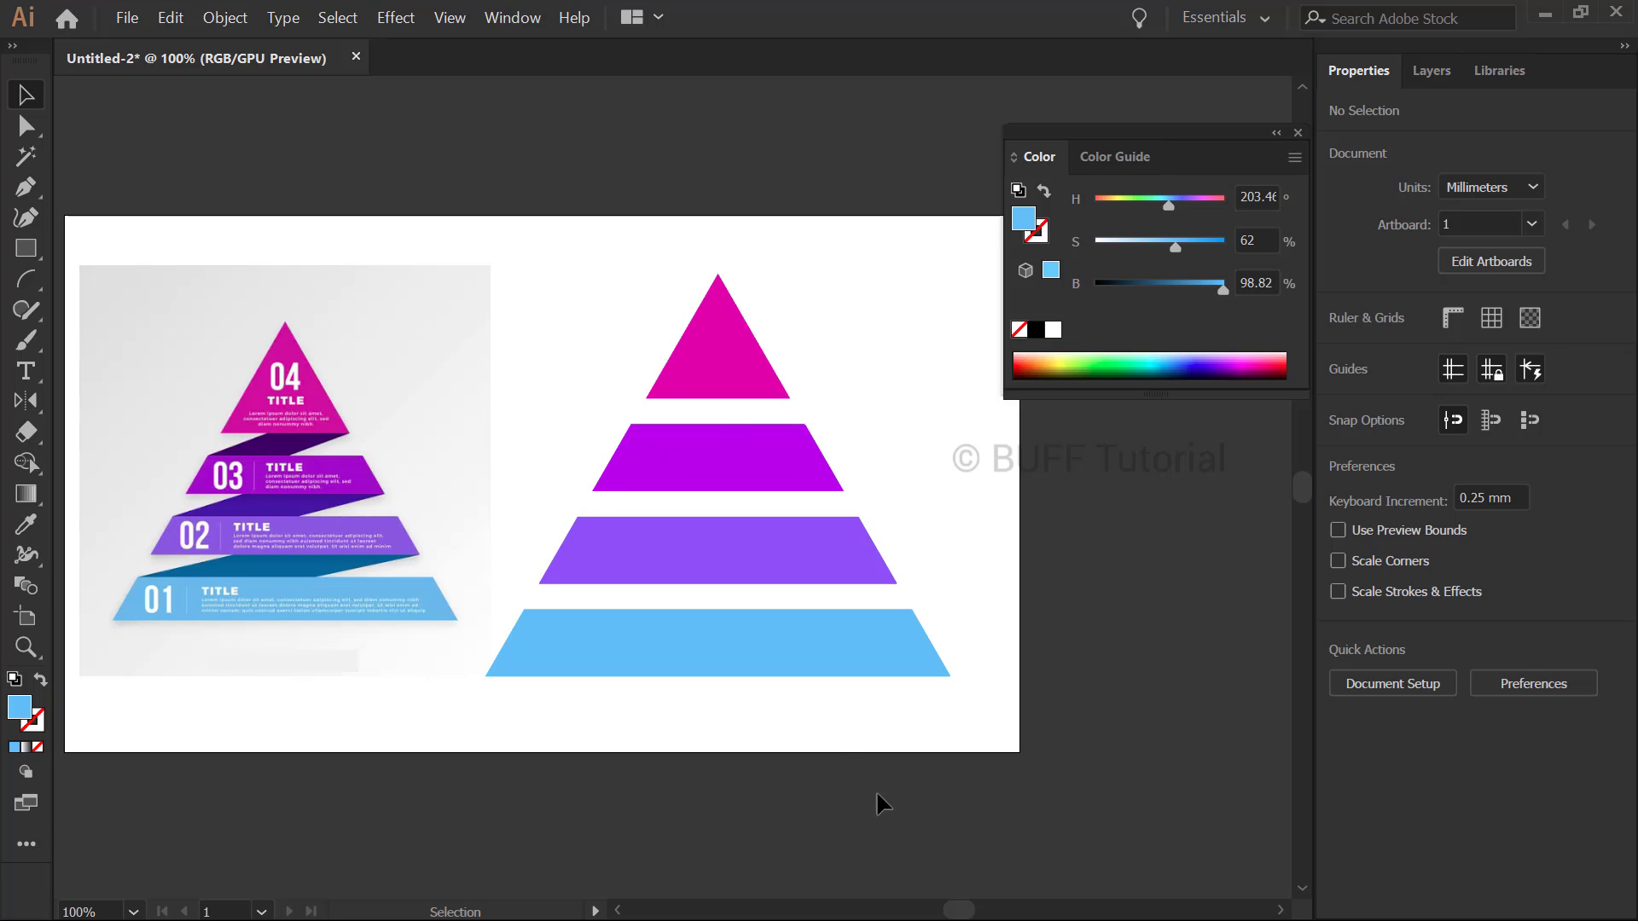
# Zoom in on the reference pyramid and pan to compare it with the redrawn one
pyautogui.scroll(2, 275, 460)
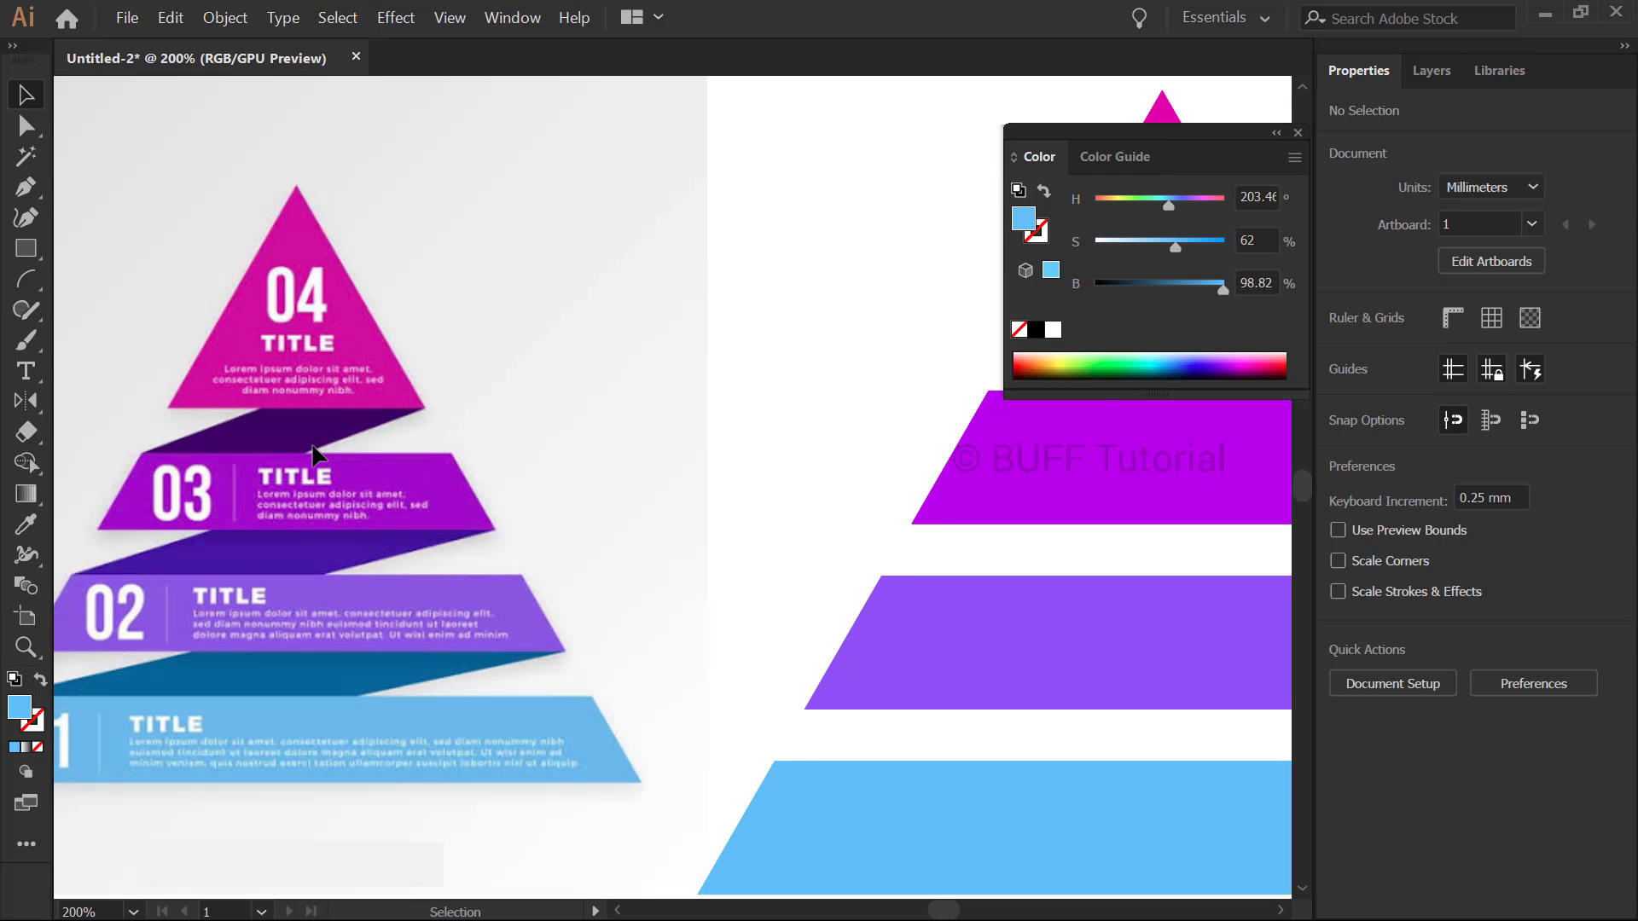
pyautogui.moveTo(275, 460); pyautogui.dragTo(412, 466)
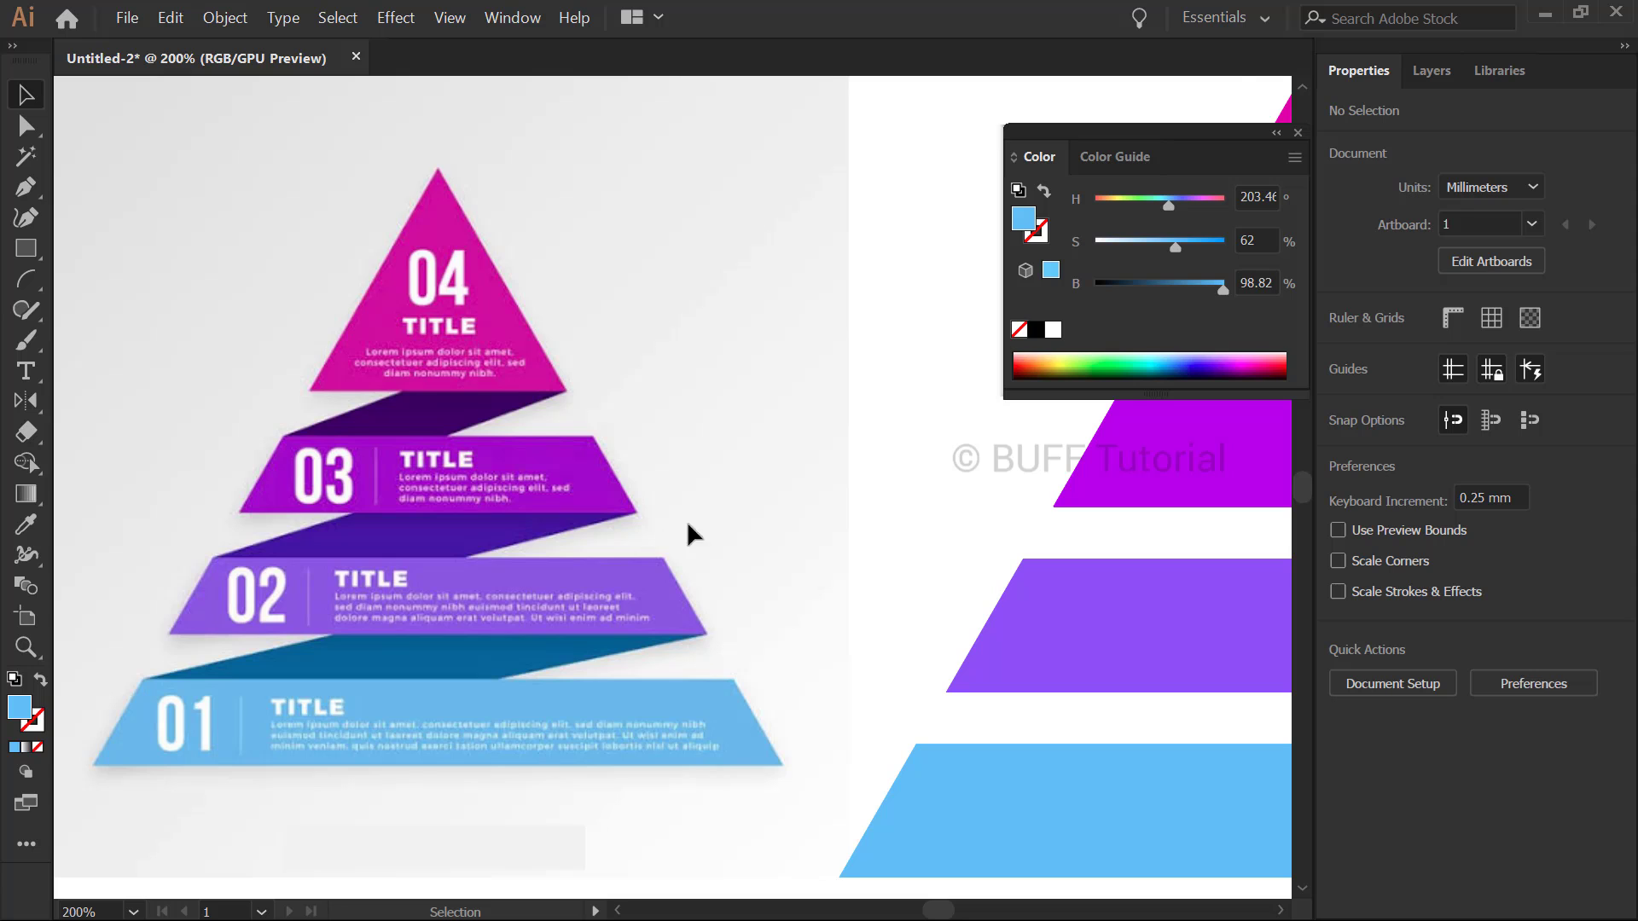
pyautogui.moveTo(720, 520); pyautogui.dragTo(242, 511)
pyautogui.moveTo(549, 471); pyautogui.dragTo(454, 442)
pyautogui.moveTo(655, 516); pyautogui.dragTo(602, 491)
pyautogui.scroll(-1, 596, 483)
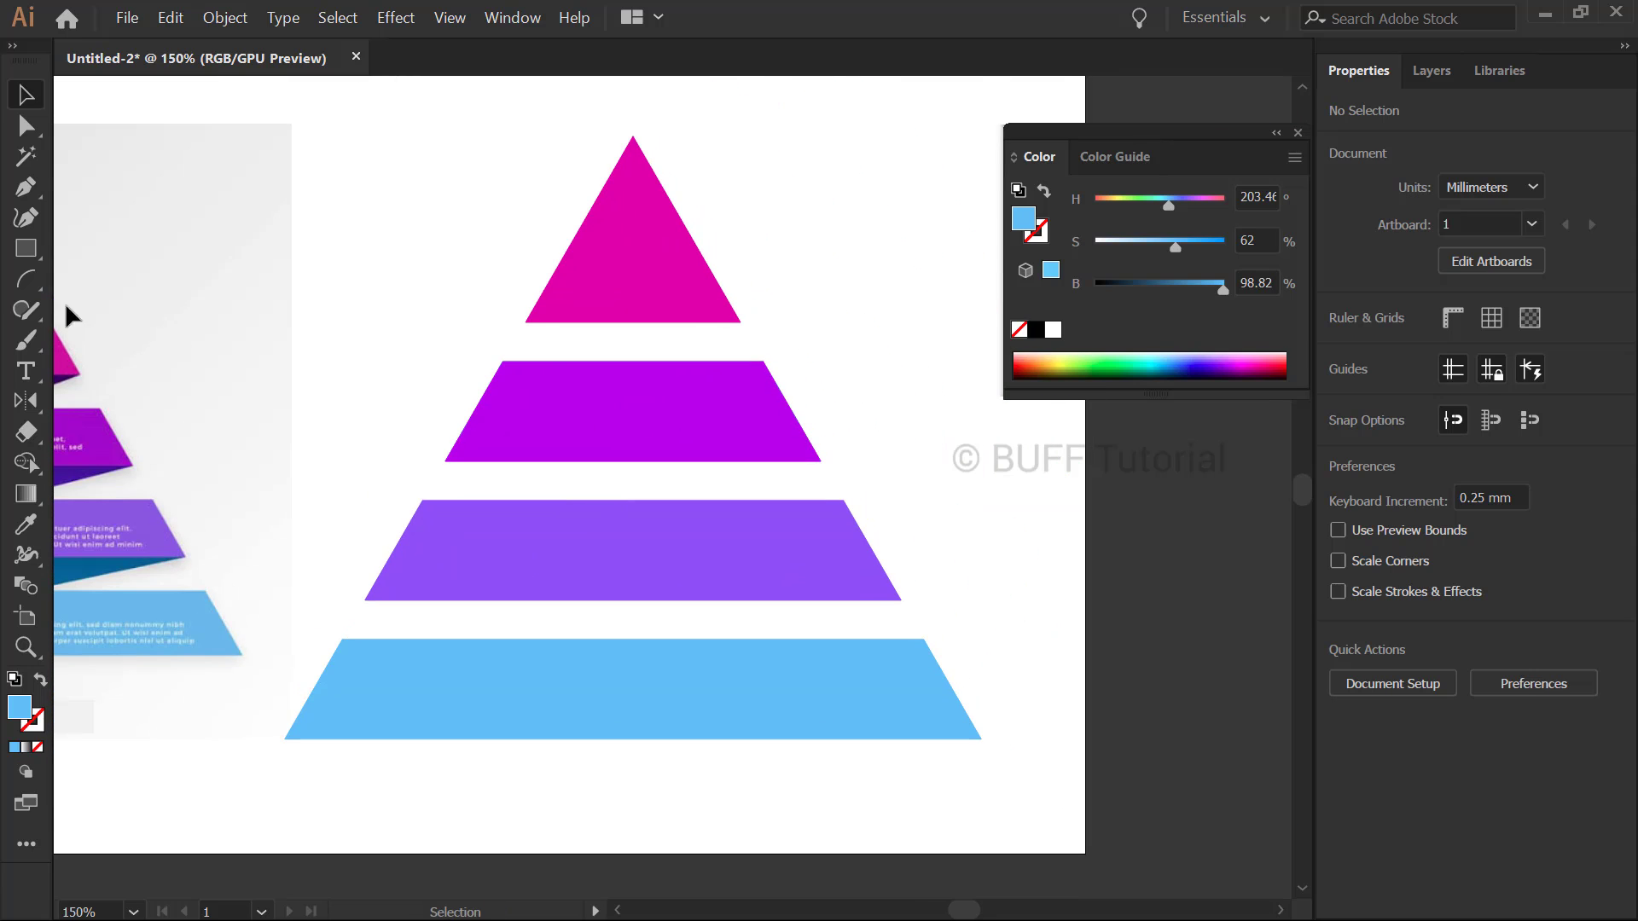
# Show rulers with Ctrl+R and place a vertical guide through the pyramid's centre
pyautogui.click(25, 186)
pyautogui.press('ctrl')
pyautogui.hotkey('ctrl', 'r')
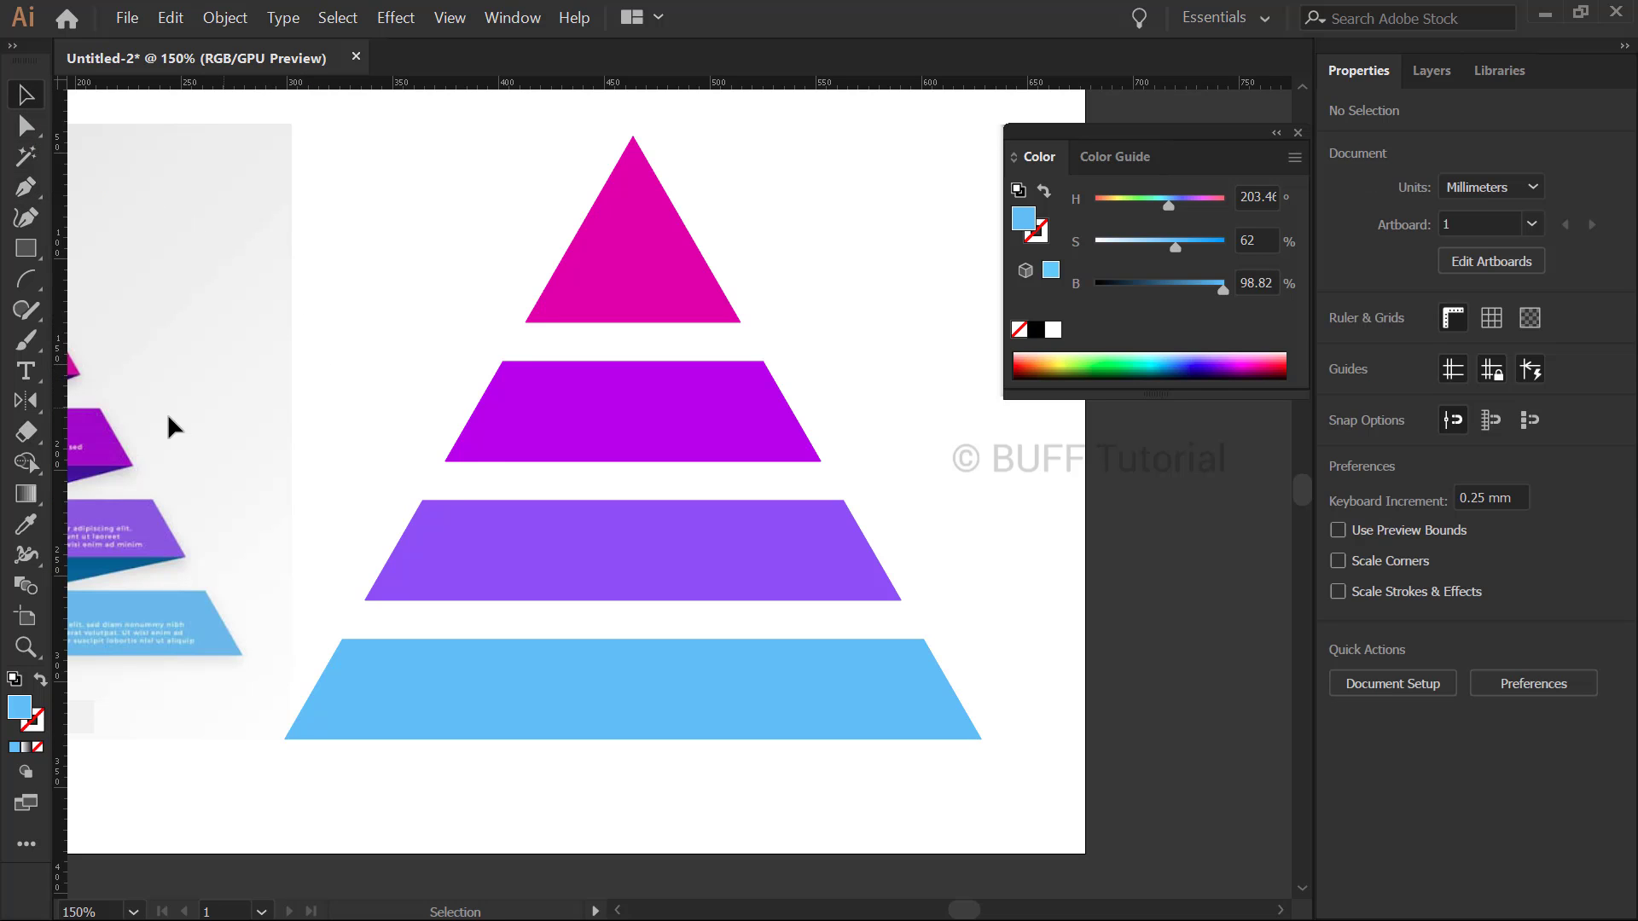
pyautogui.moveTo(61, 435); pyautogui.dragTo(633, 388)
pyautogui.moveTo(634, 388); pyautogui.dragTo(634, 388)
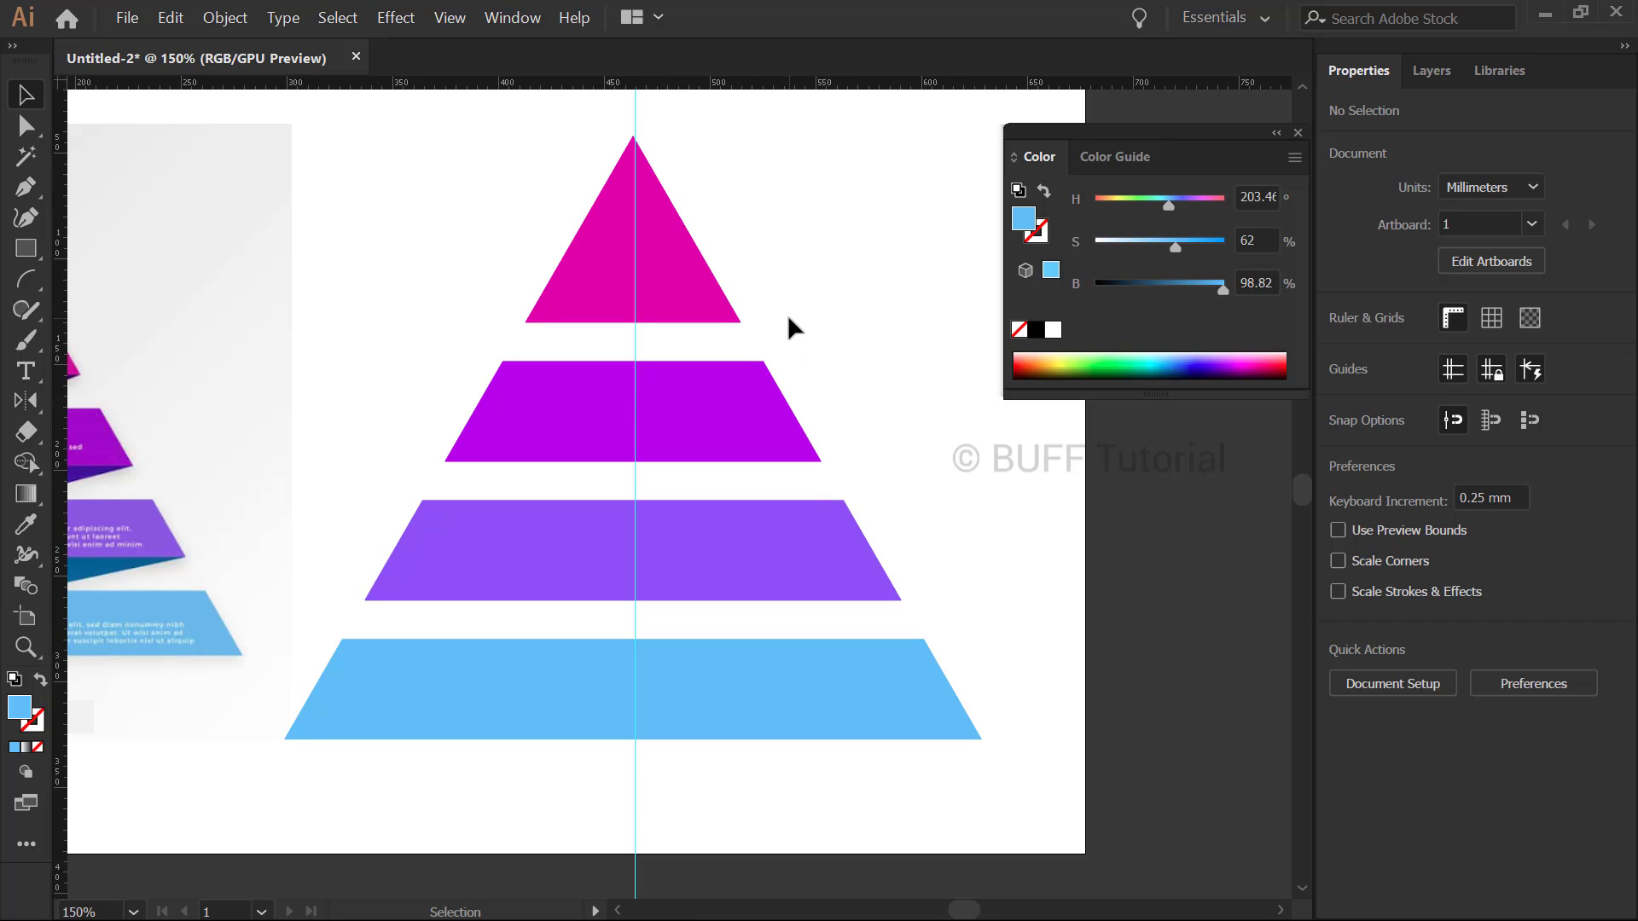
# With the Pen tool, draw the first light-blue parallelogram joining the top triangle to the second tier
pyautogui.click(26, 196)
pyautogui.scroll(-1, 480, 341)
pyautogui.moveTo(592, 331); pyautogui.dragTo(766, 437)
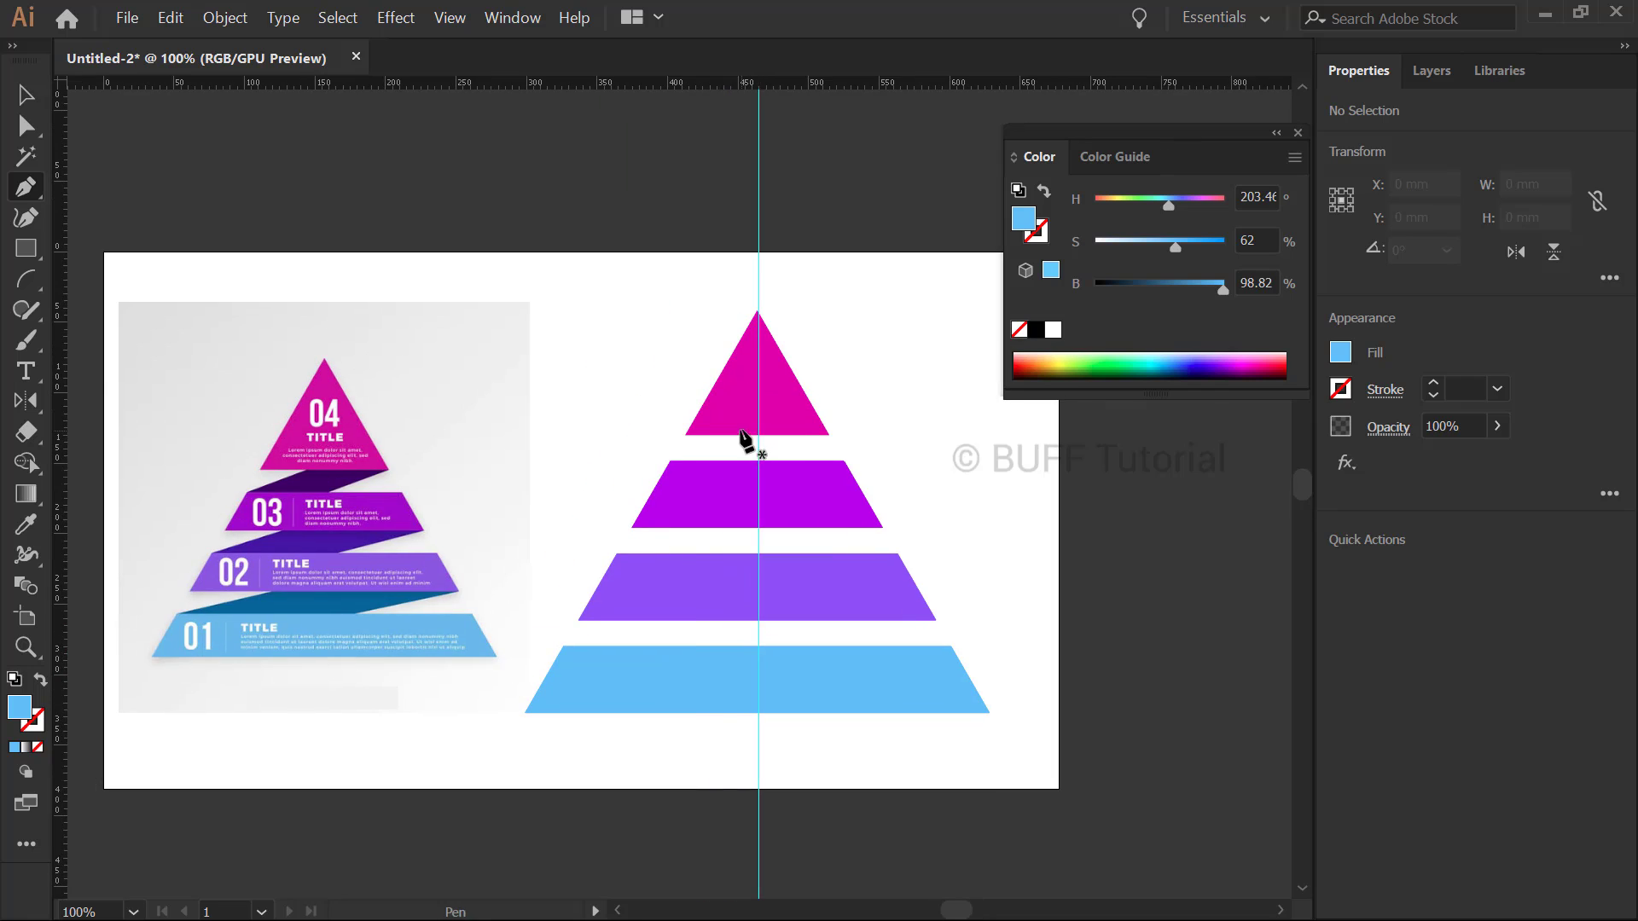
pyautogui.scroll(1, 746, 432)
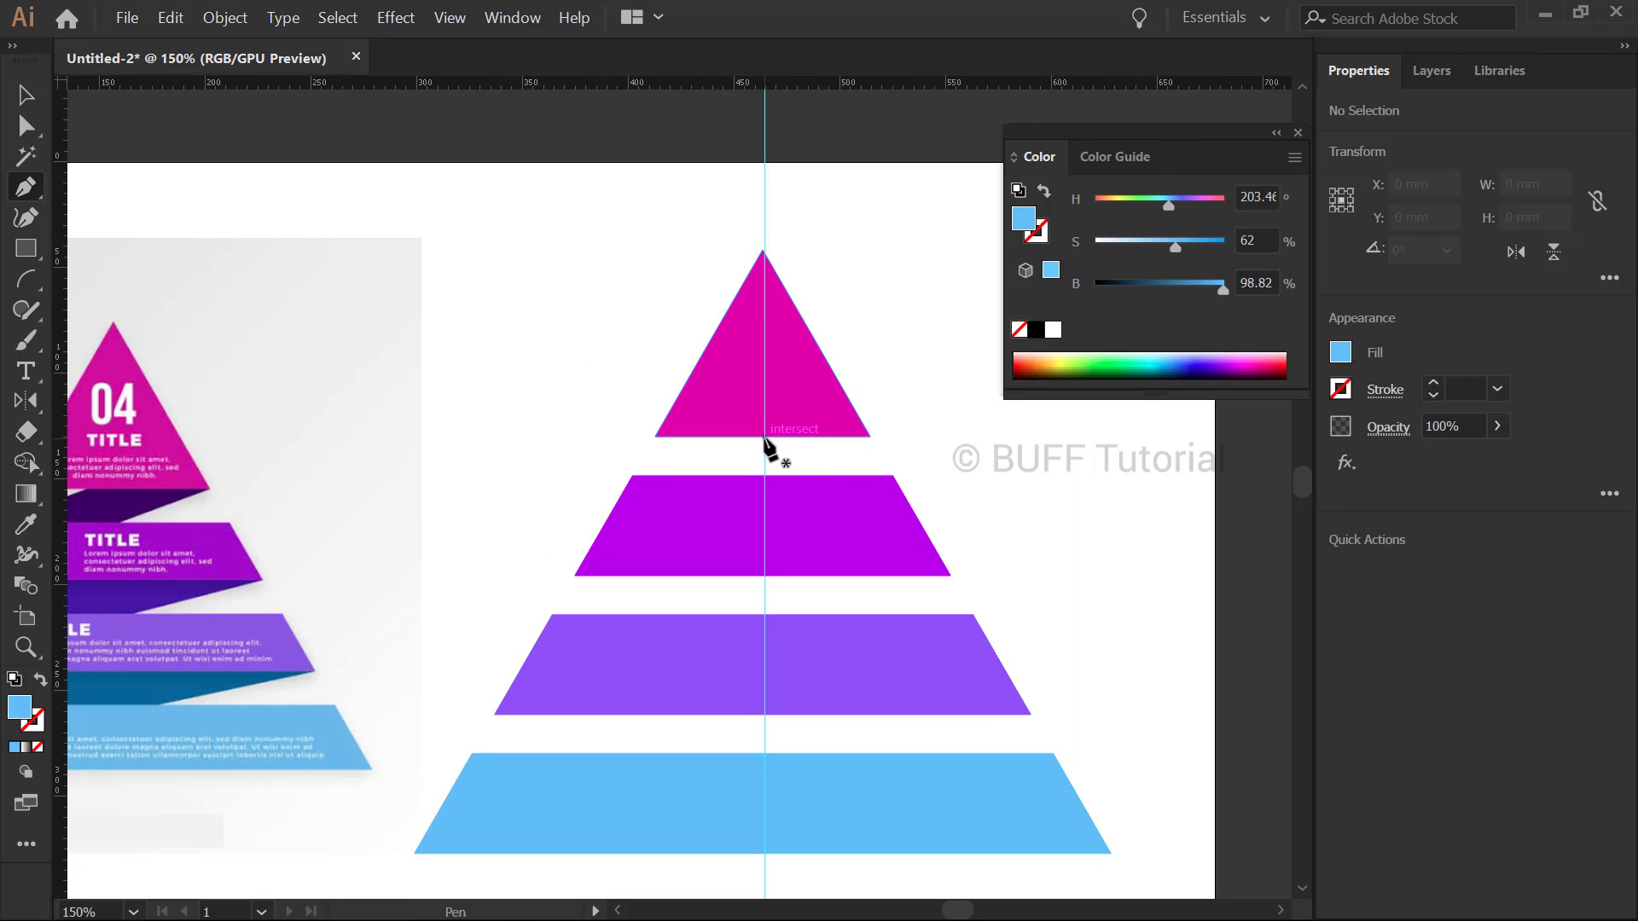
pyautogui.click(764, 438)
pyautogui.click(632, 476)
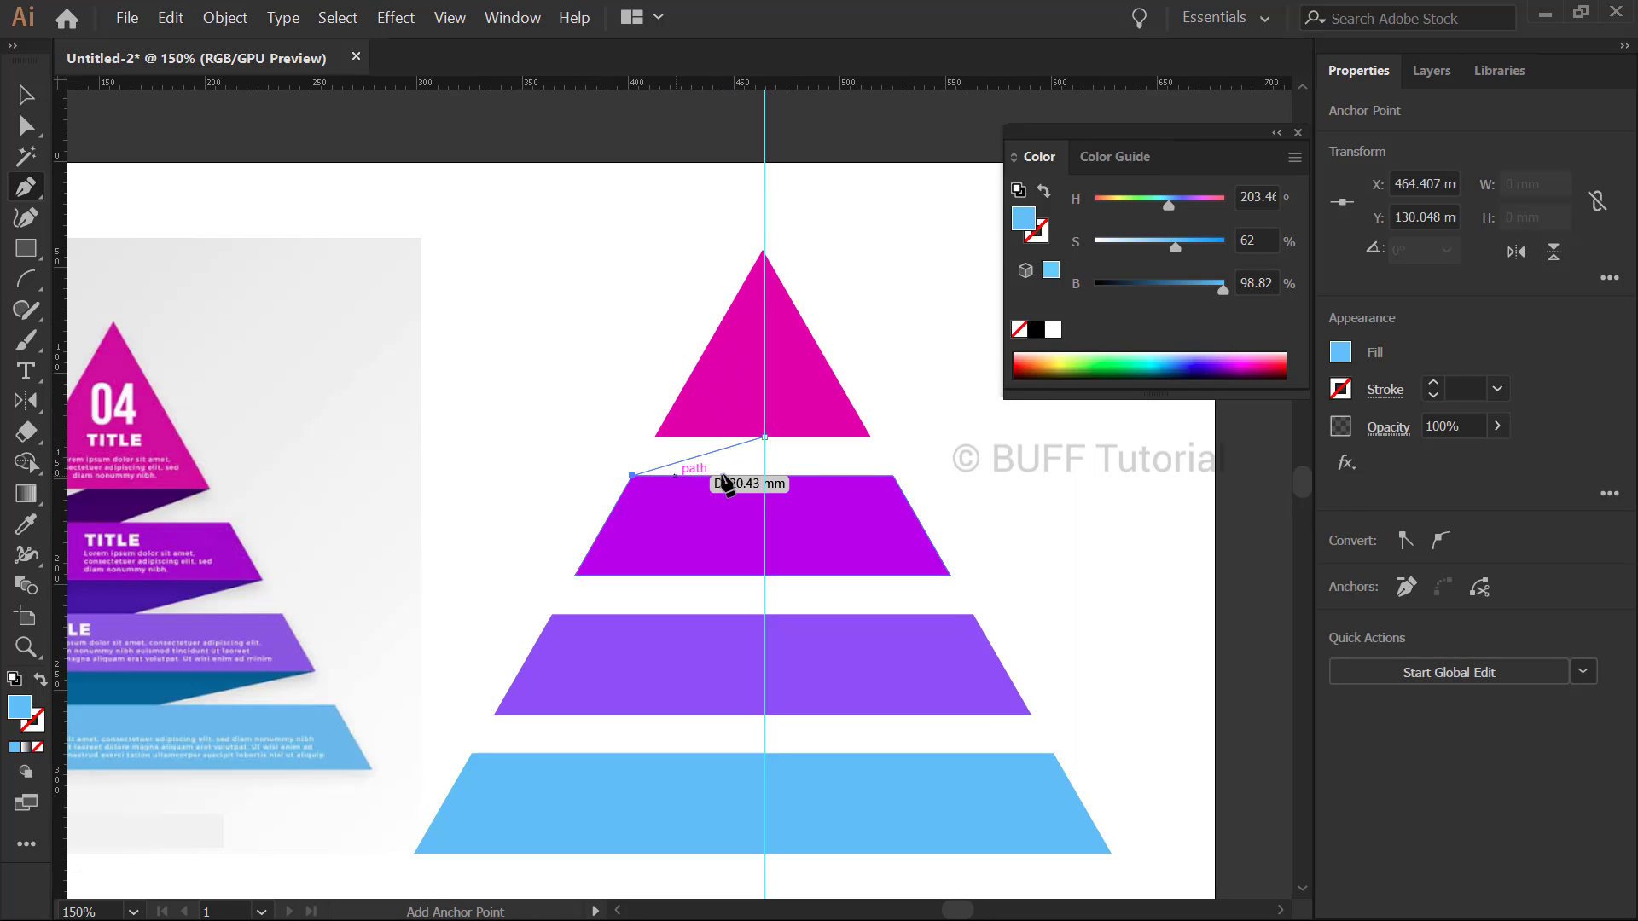
pyautogui.click(765, 475)
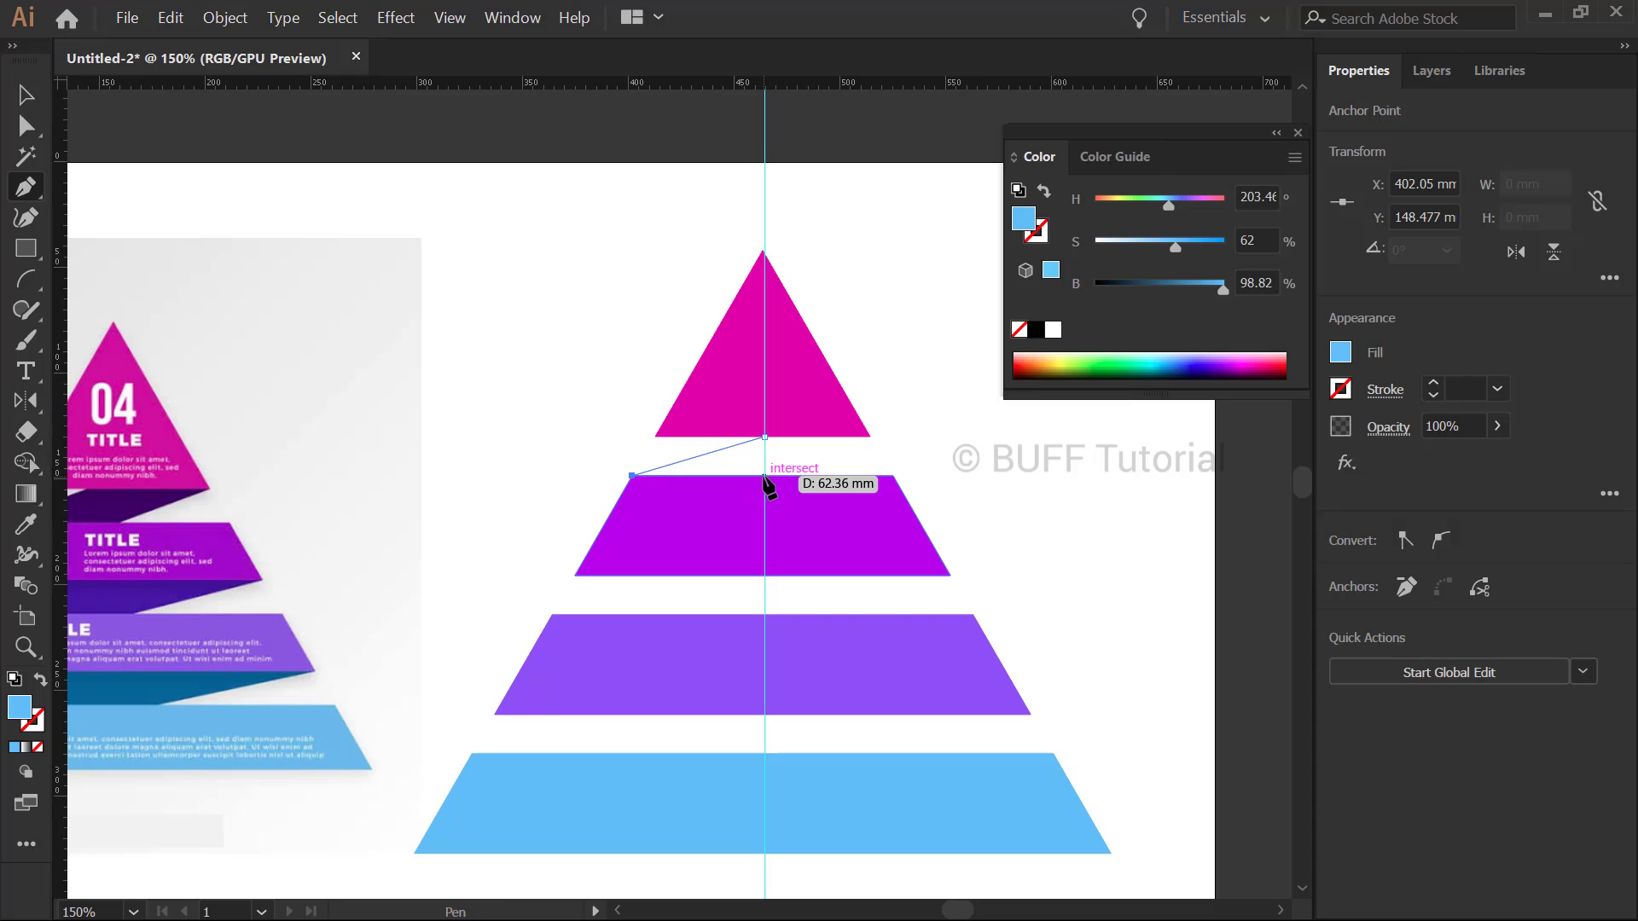
pyautogui.click(870, 437)
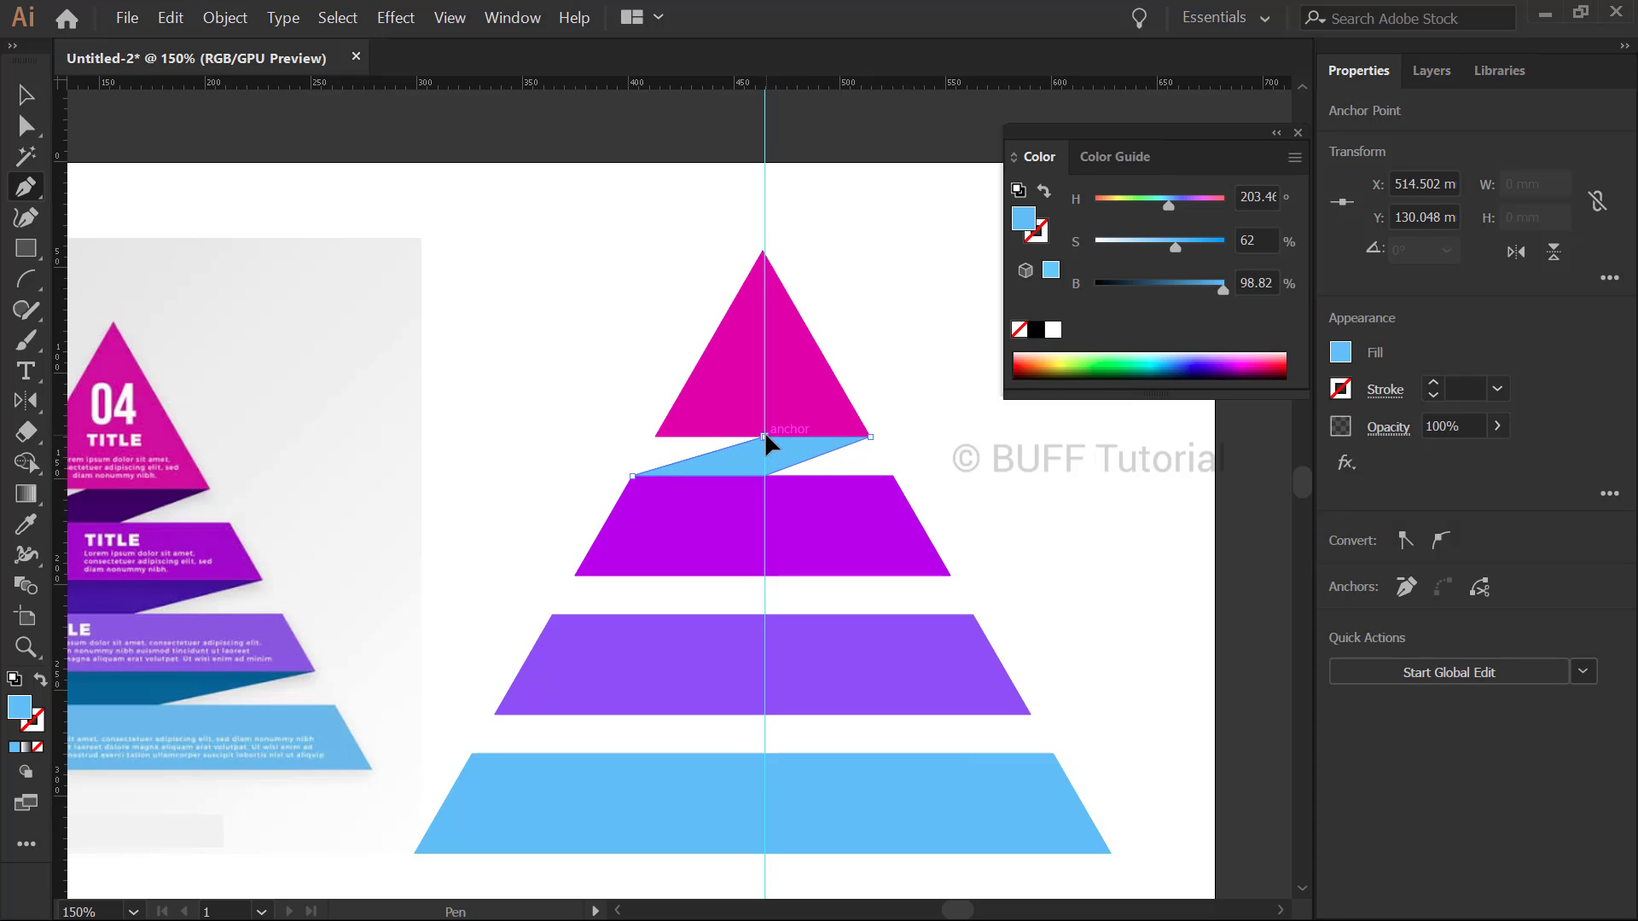
pyautogui.click(765, 437)
pyautogui.press('v')
# Draw the second connector parallelogram between the second and third tiers
pyautogui.click(935, 412)
pyautogui.moveTo(853, 444); pyautogui.dragTo(922, 400)
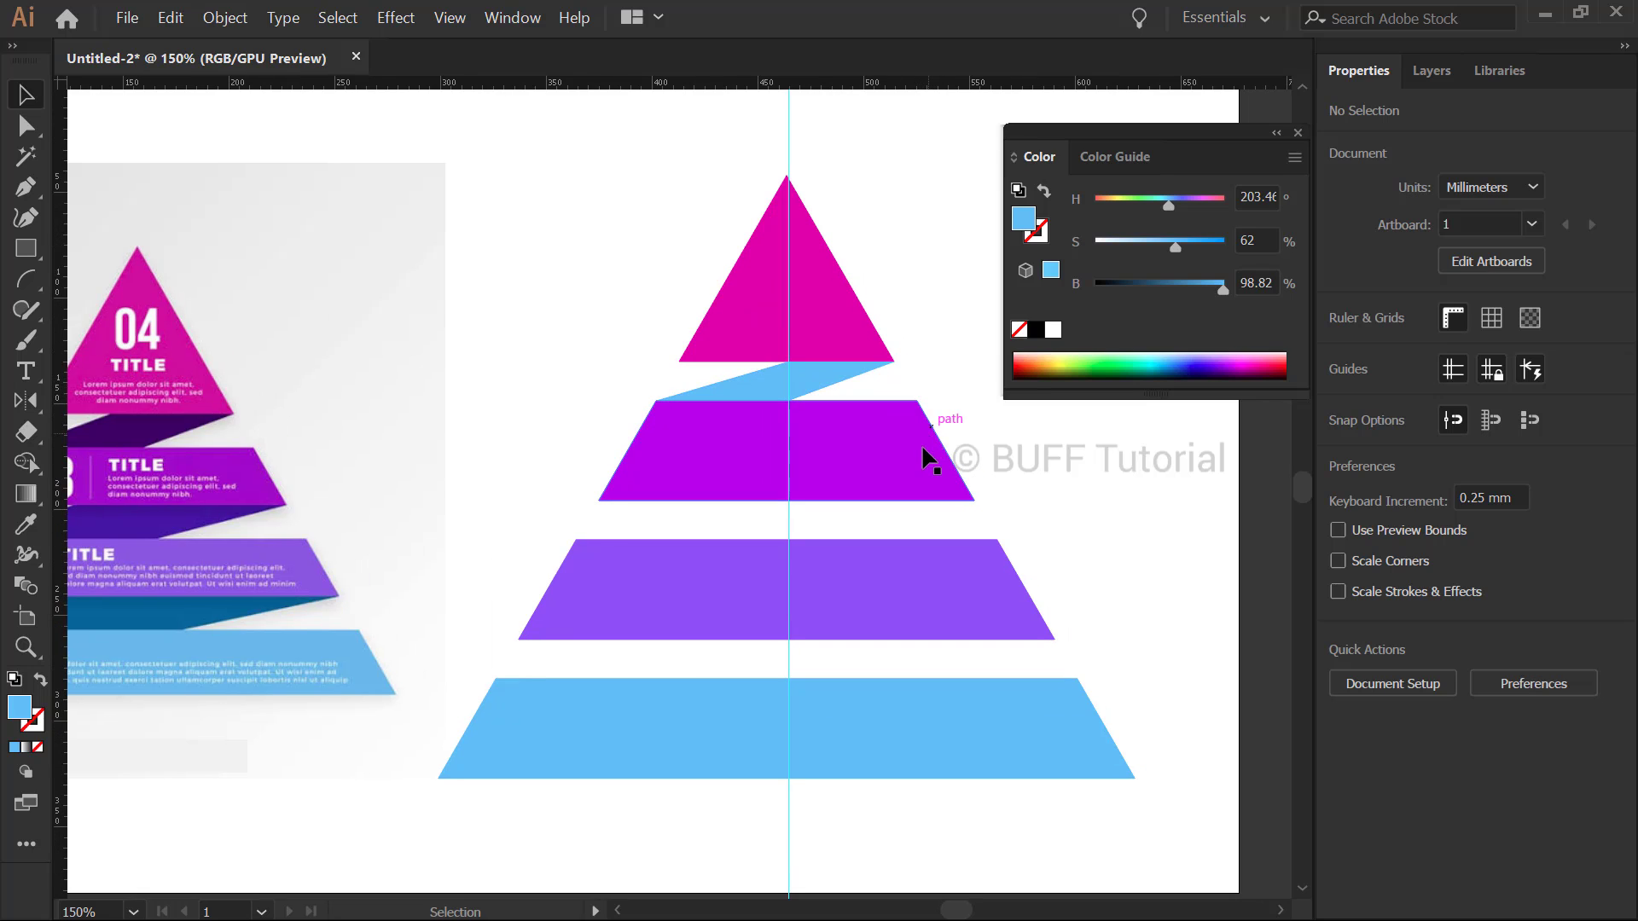
pyautogui.press('p')
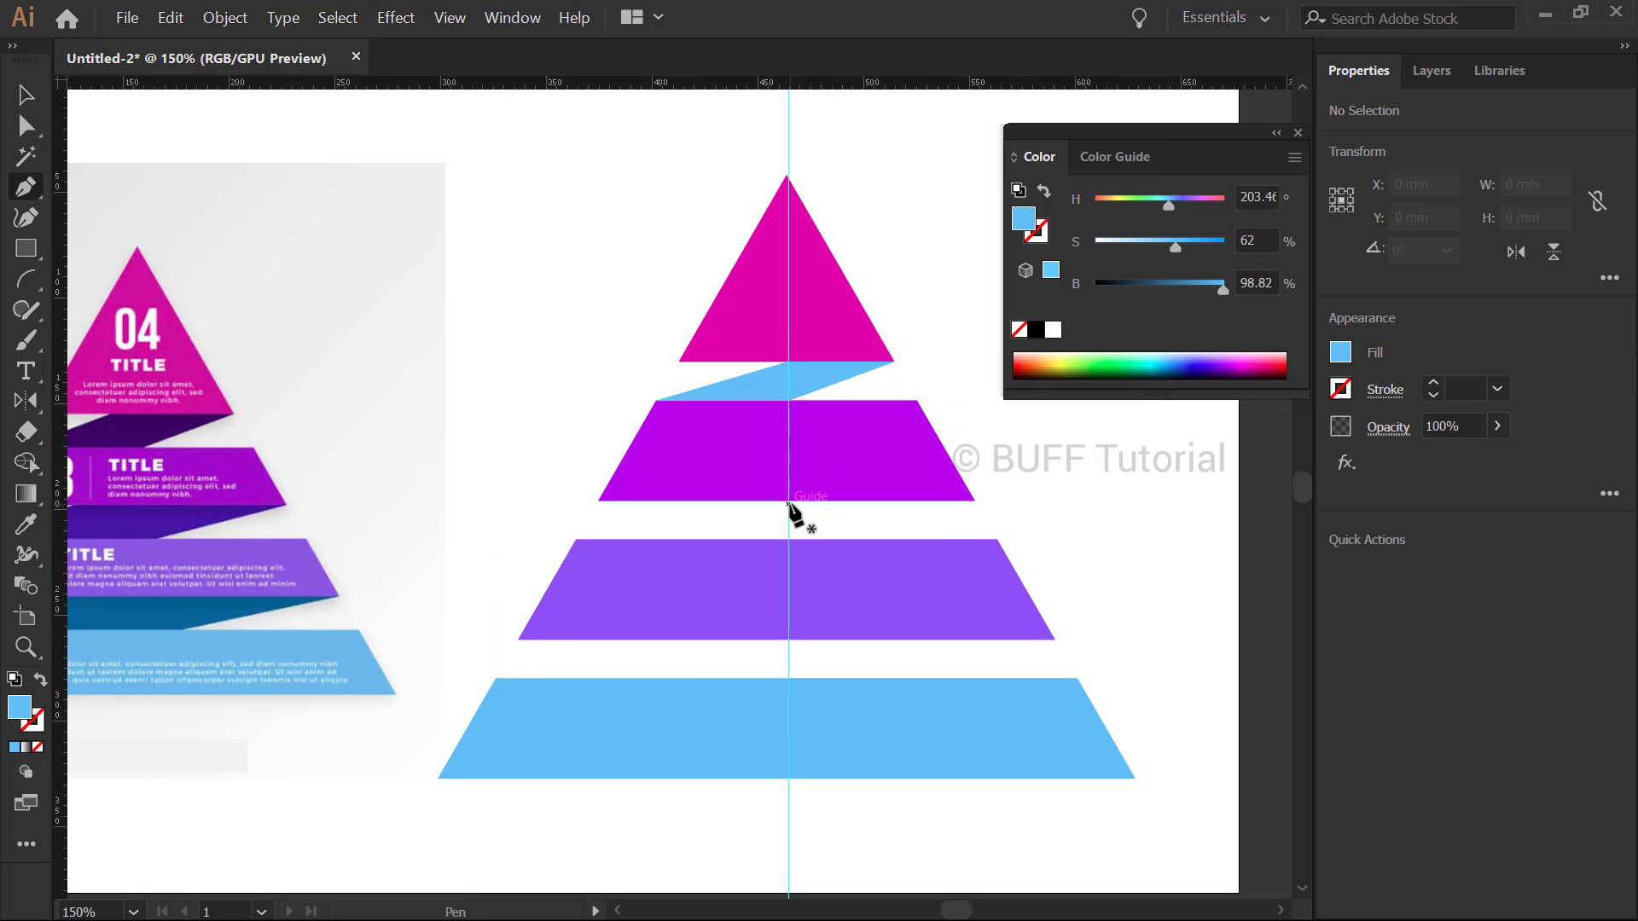
pyautogui.click(787, 501)
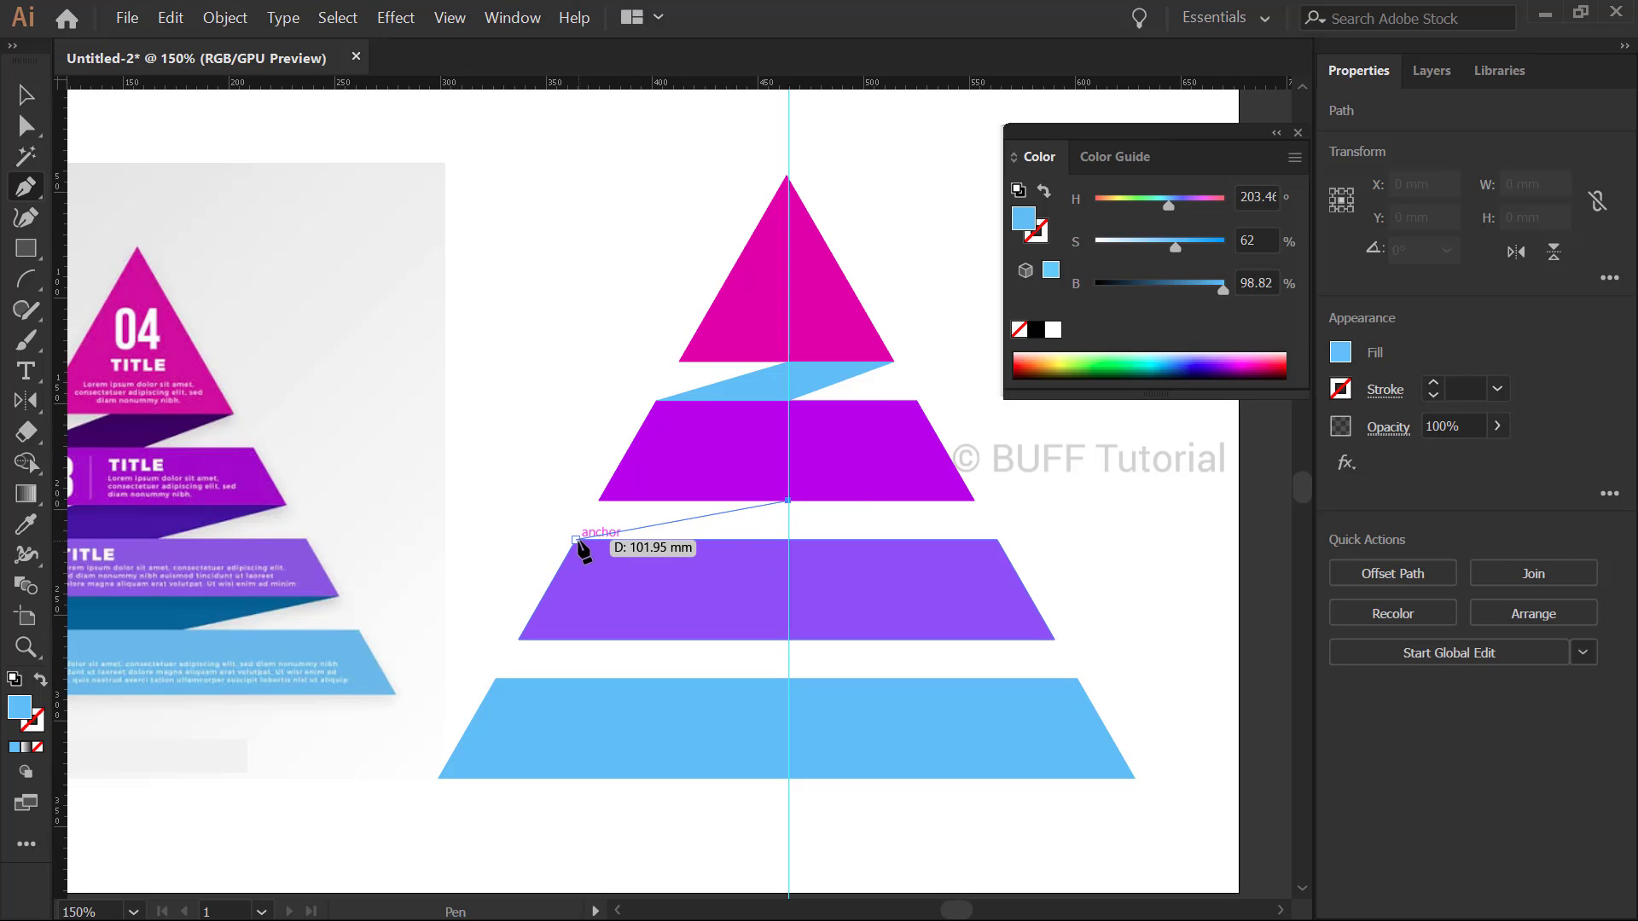
pyautogui.click(576, 539)
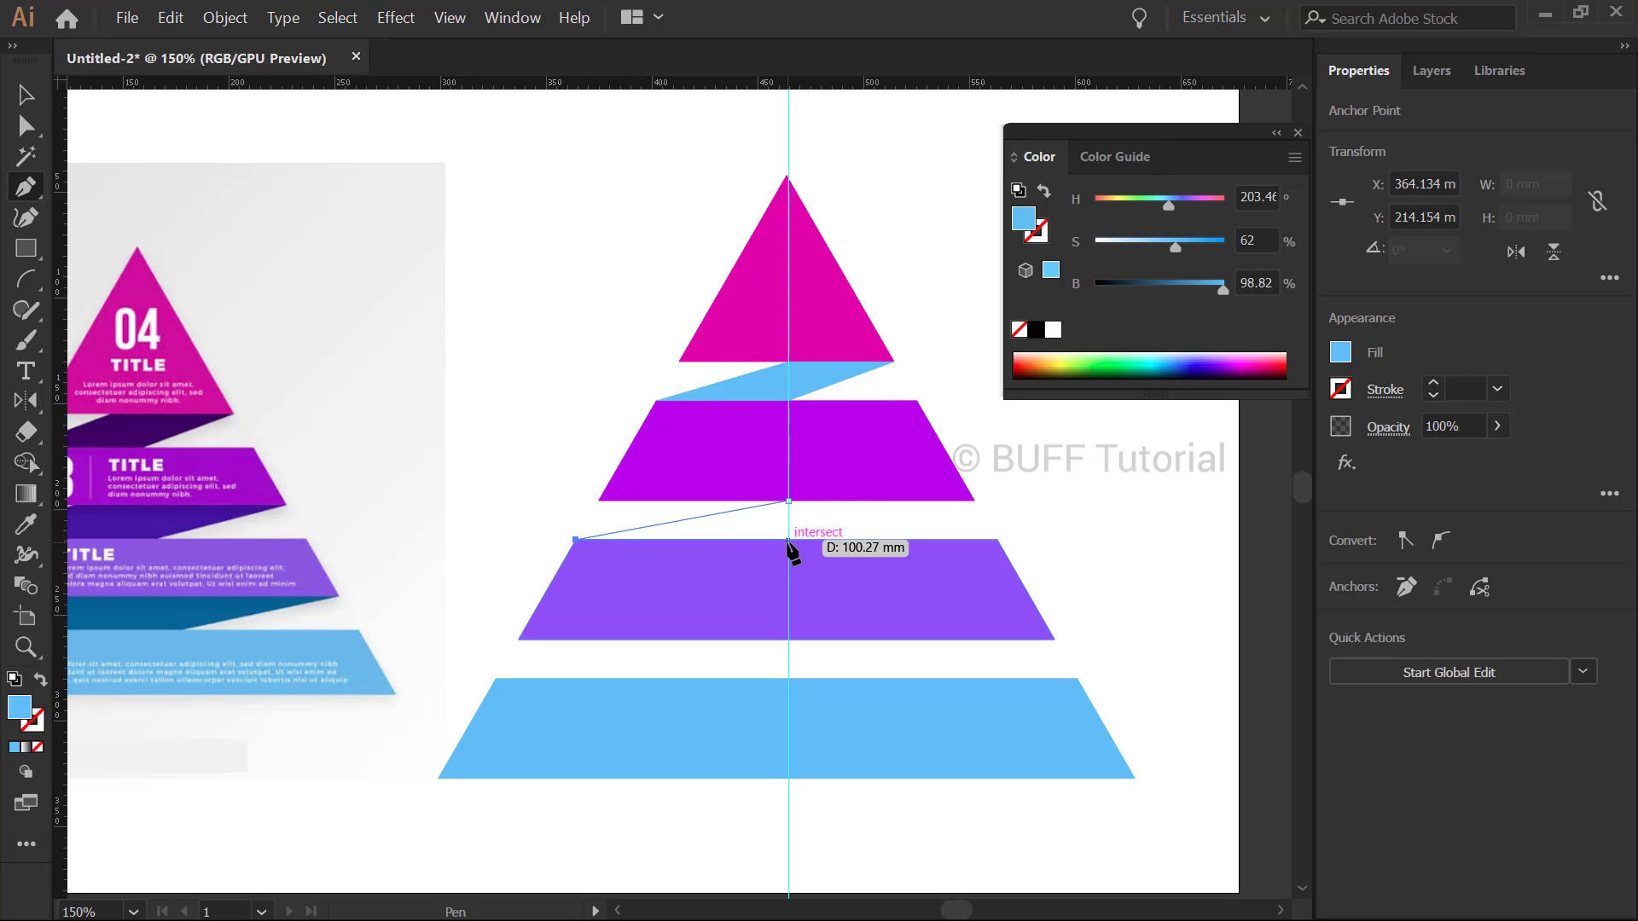
pyautogui.click(787, 539)
pyautogui.click(974, 501)
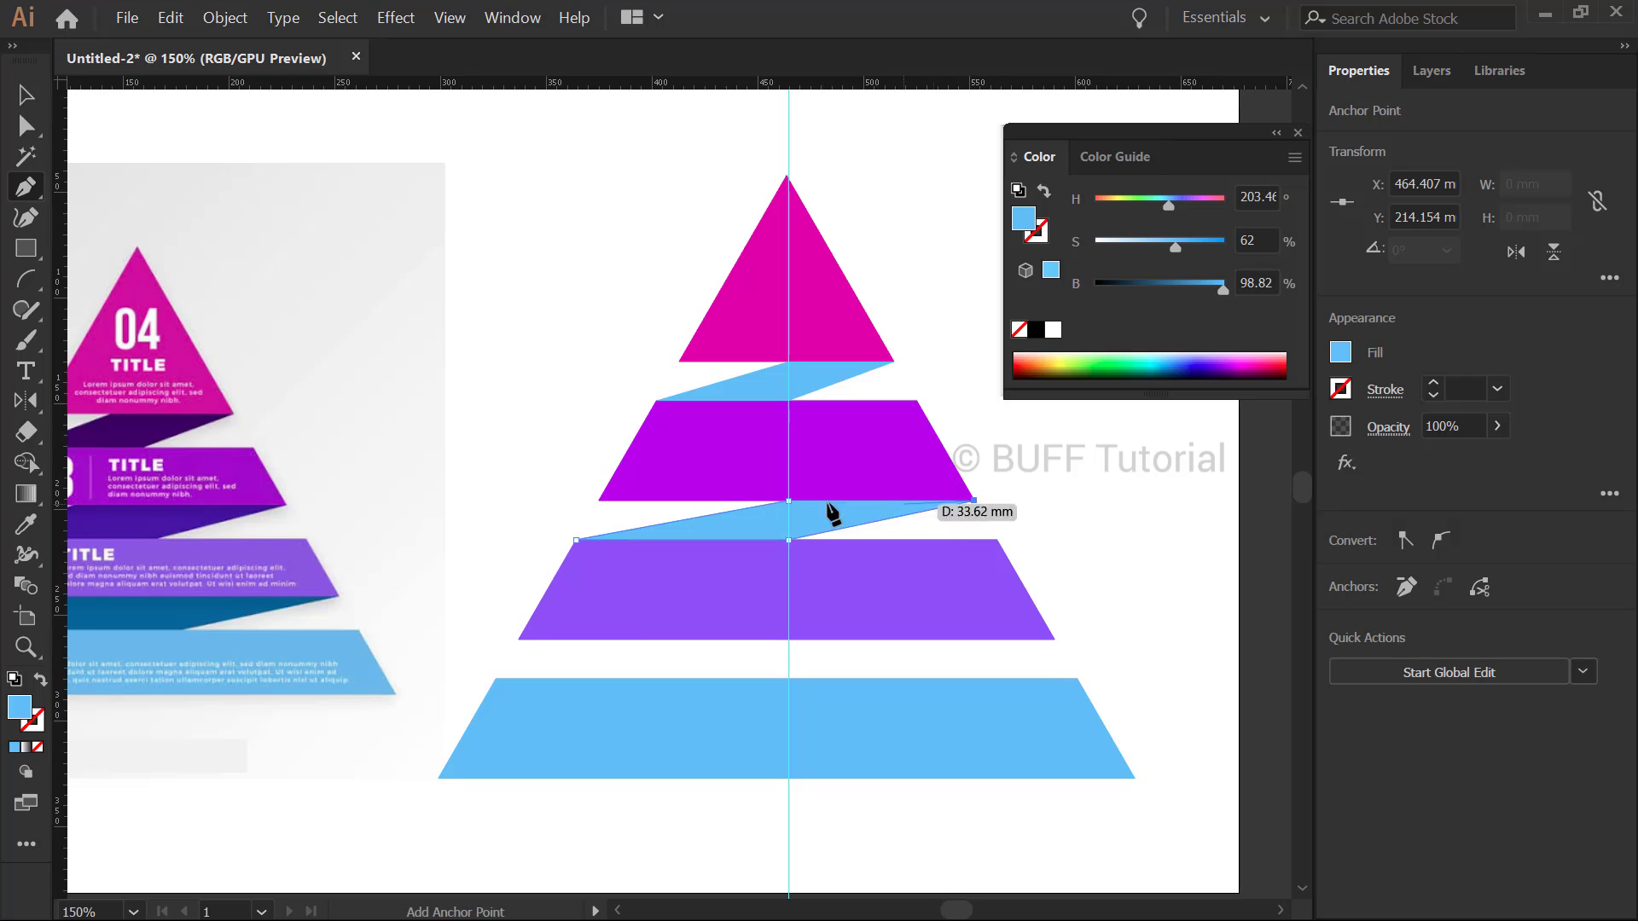
pyautogui.click(787, 501)
pyautogui.press('v')
# Draw the third connector between the third and bottom tiers, then zoom out to the artboard
pyautogui.click(958, 443)
pyautogui.moveTo(958, 442); pyautogui.dragTo(913, 337)
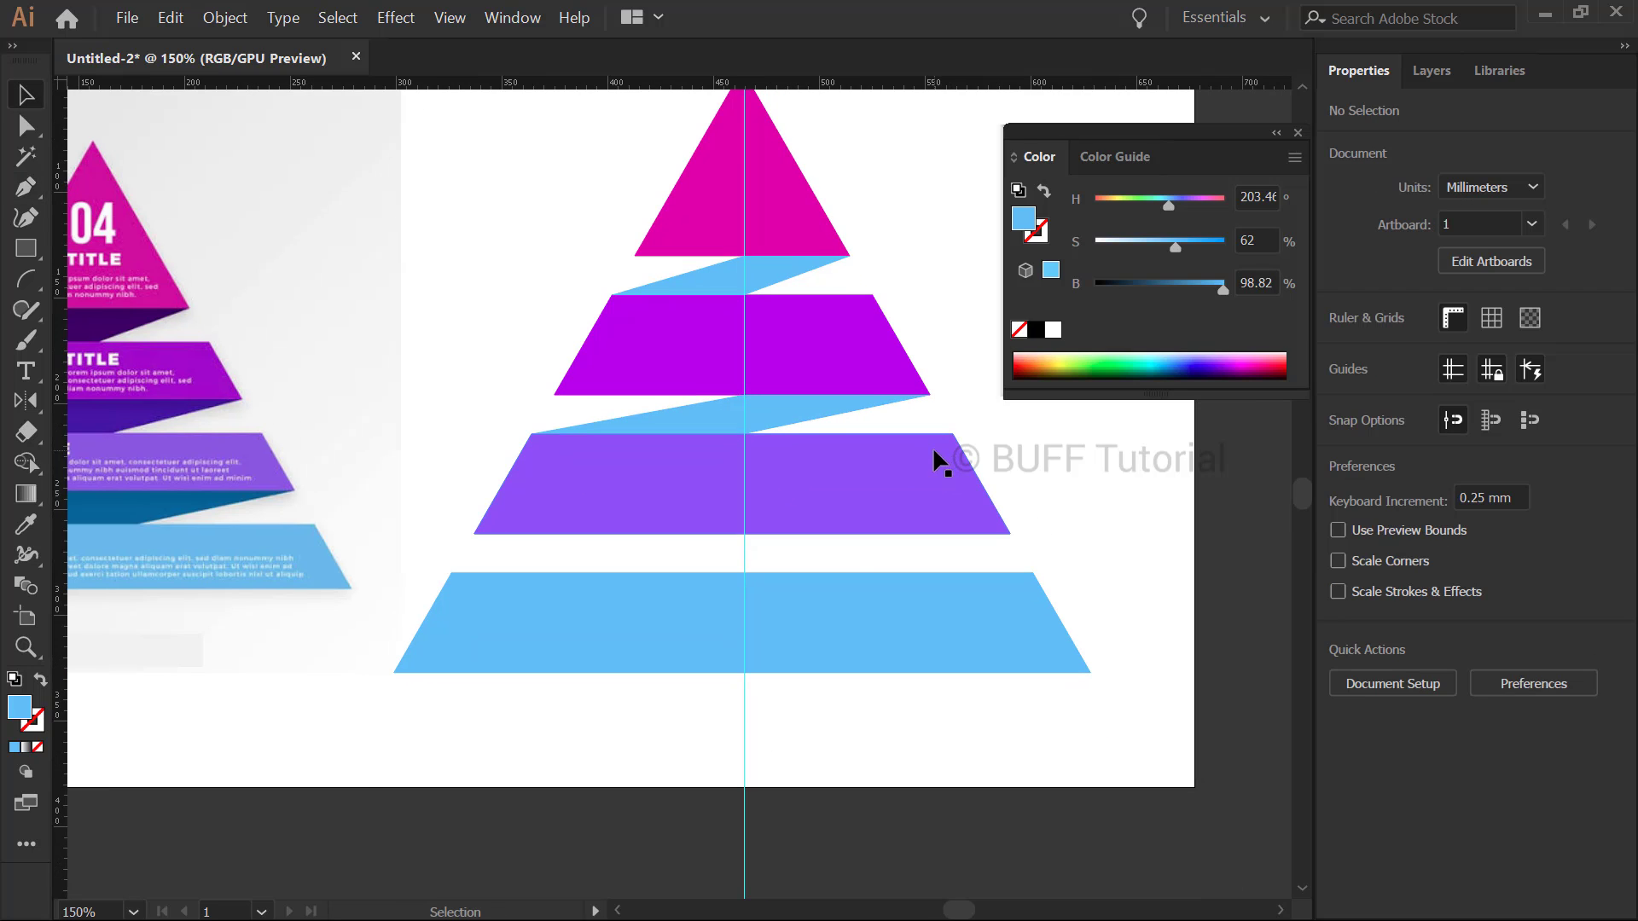
pyautogui.press('p')
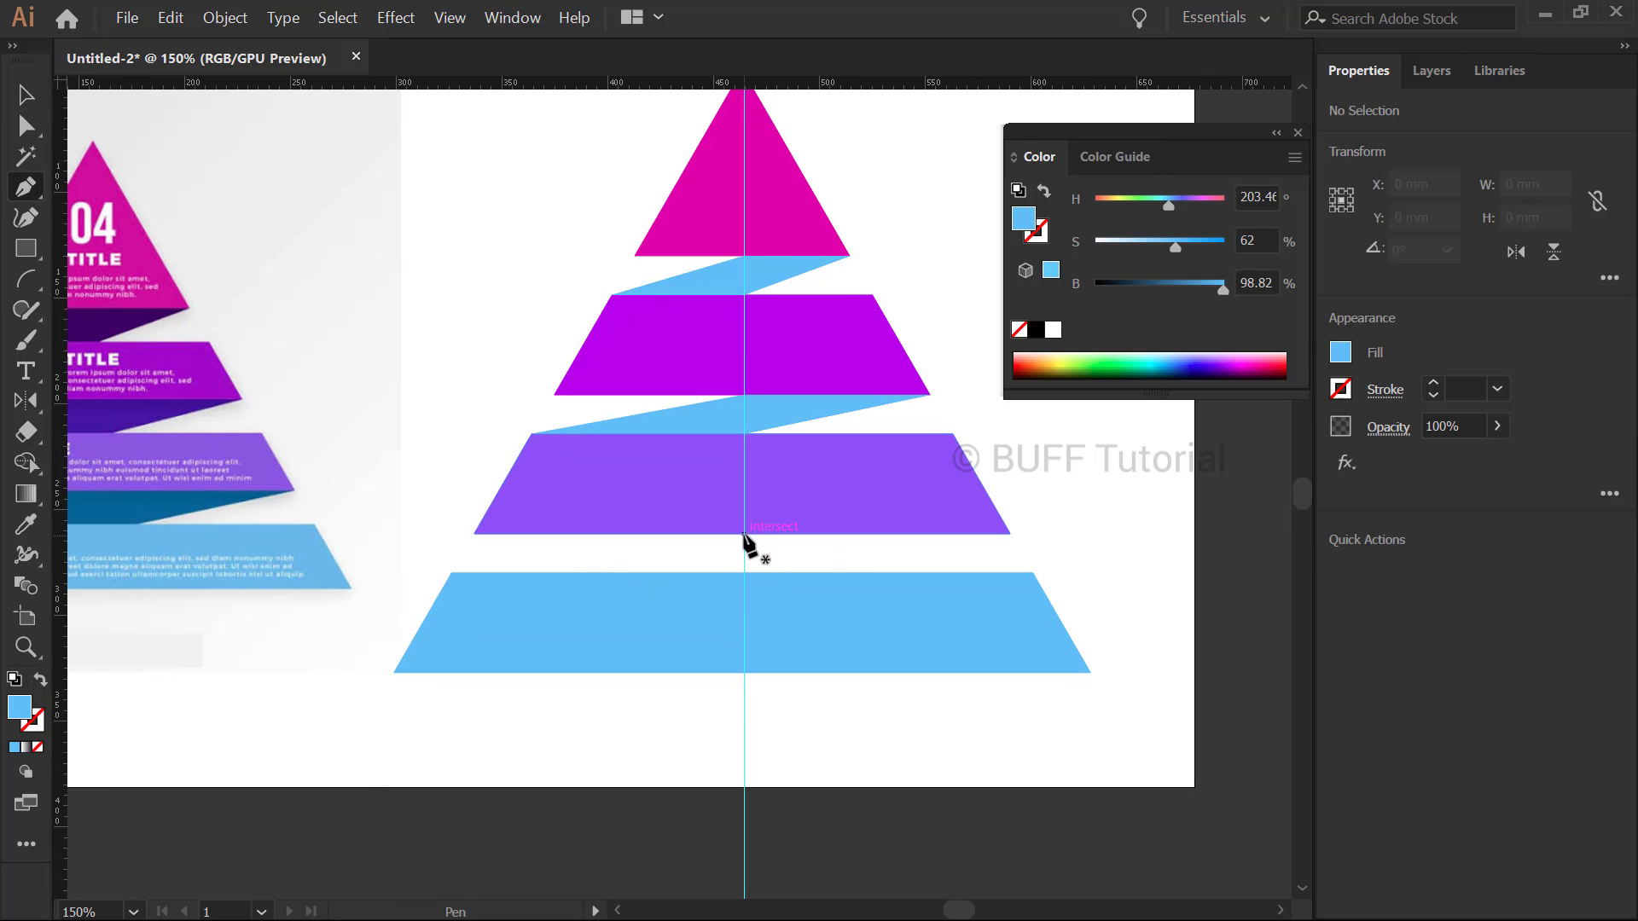
pyautogui.click(744, 535)
pyautogui.click(450, 572)
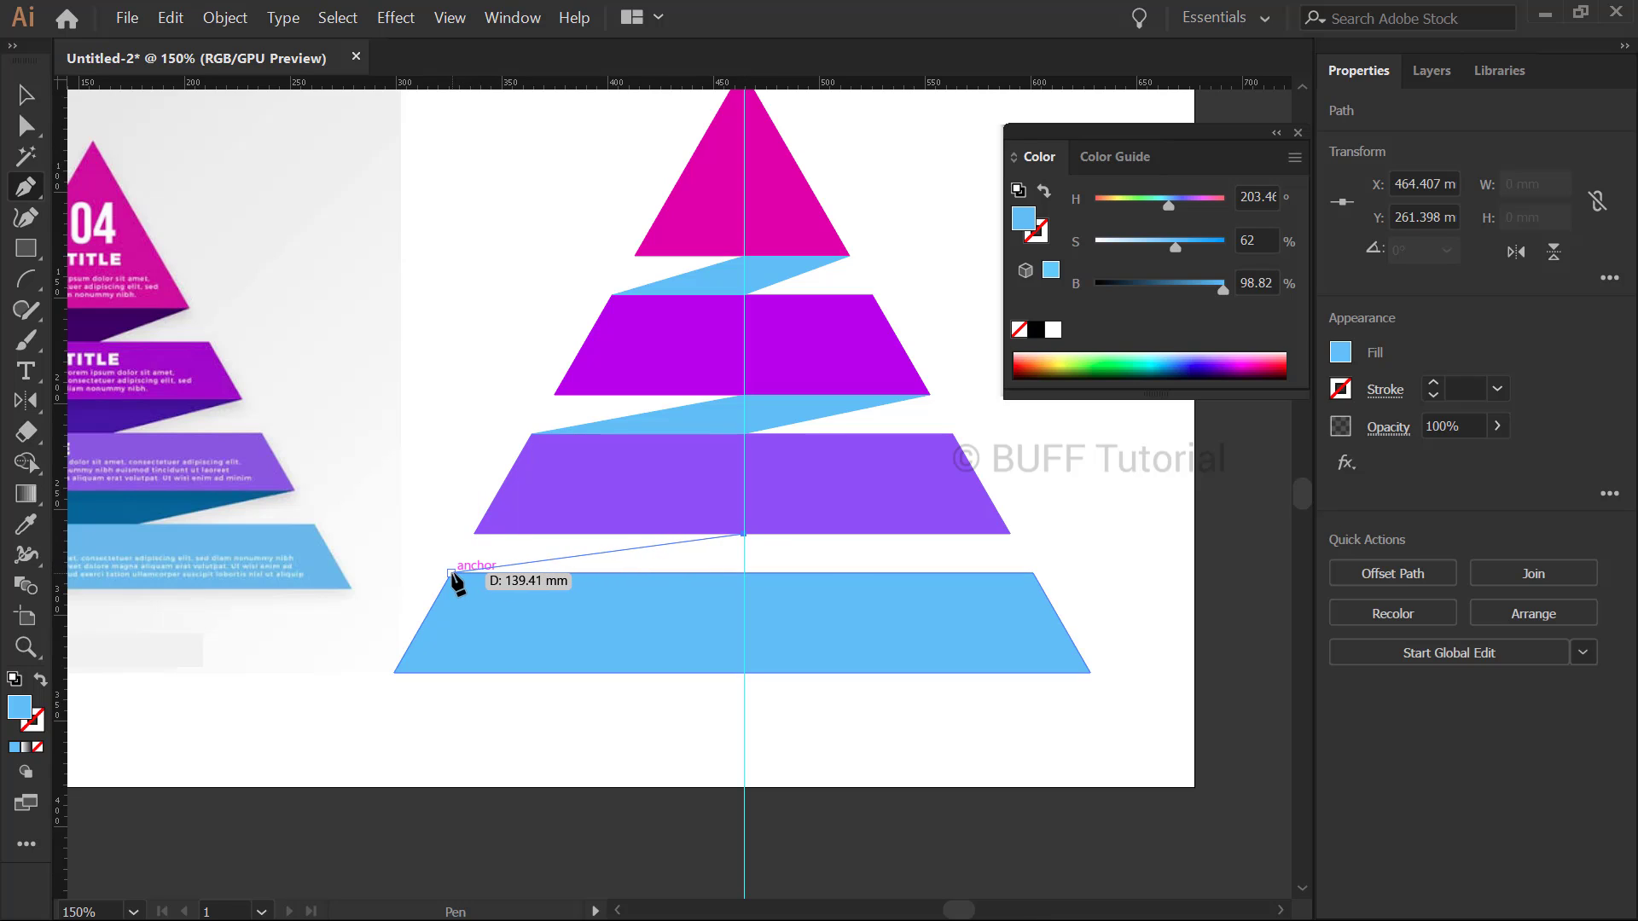
pyautogui.click(742, 573)
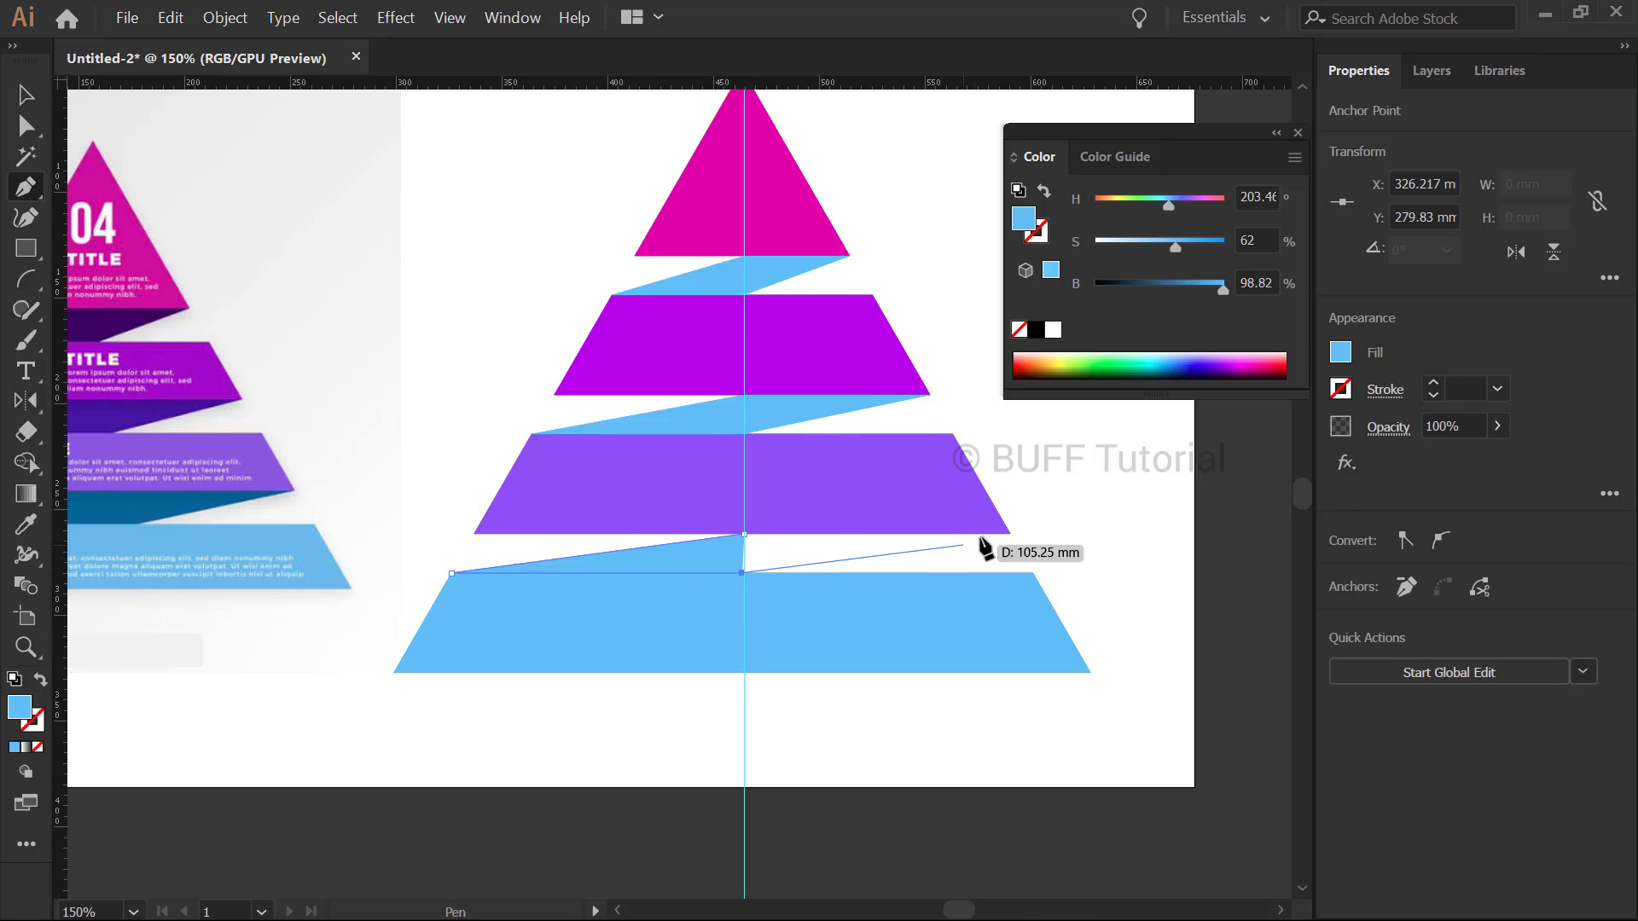
pyautogui.click(1013, 535)
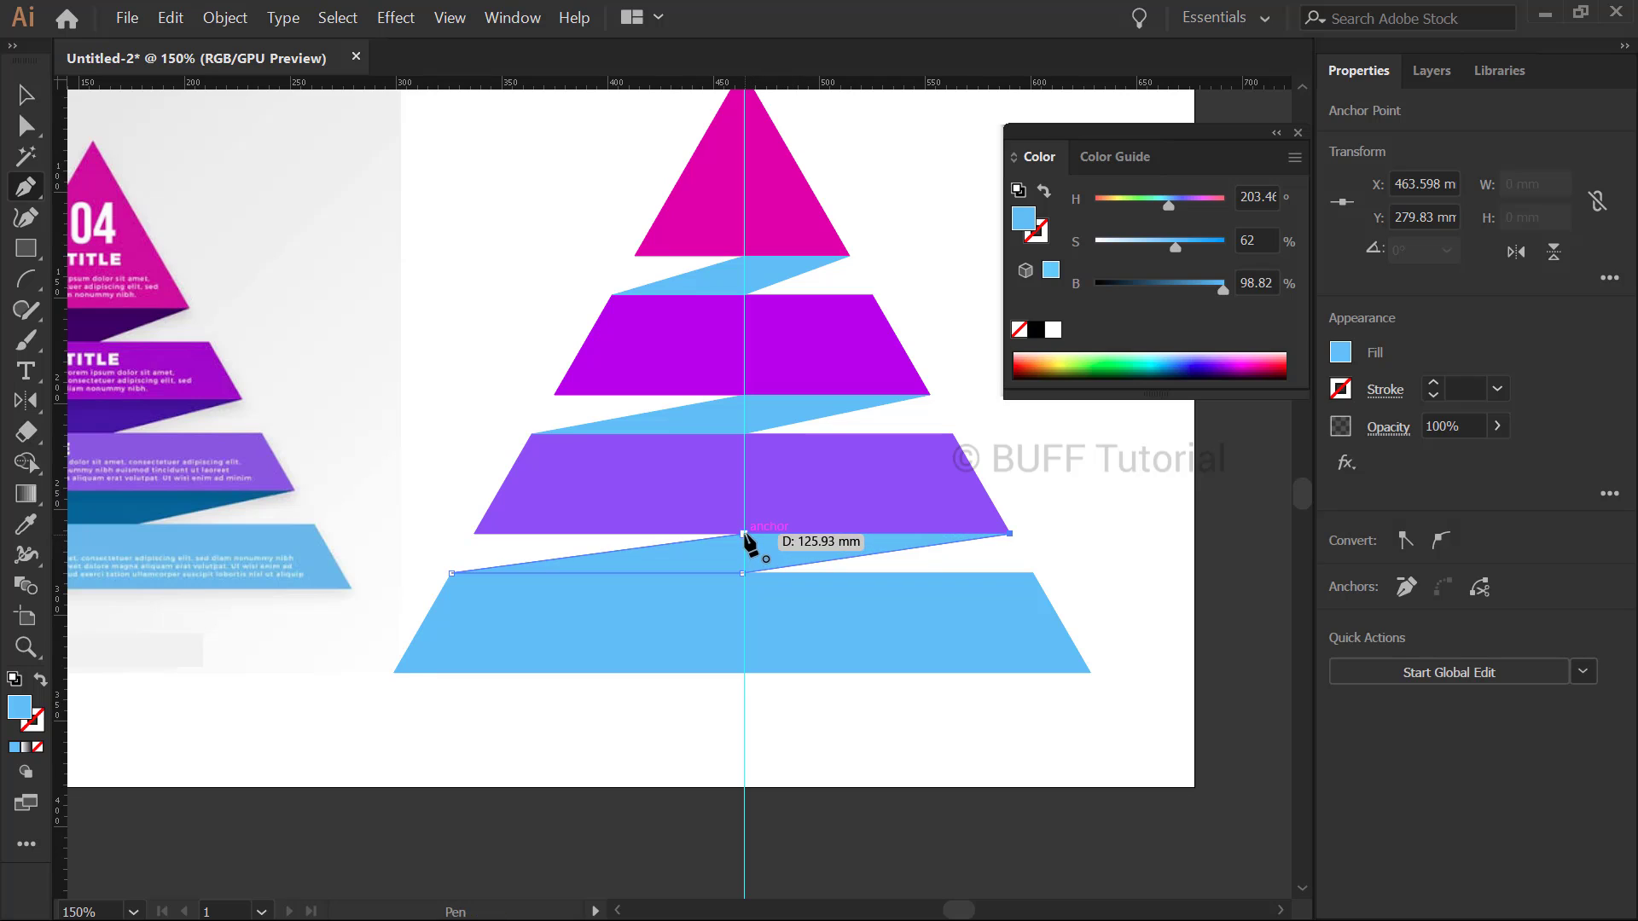
pyautogui.press('v')
pyautogui.click(1015, 516)
pyautogui.hotkey('ctrl', '-')
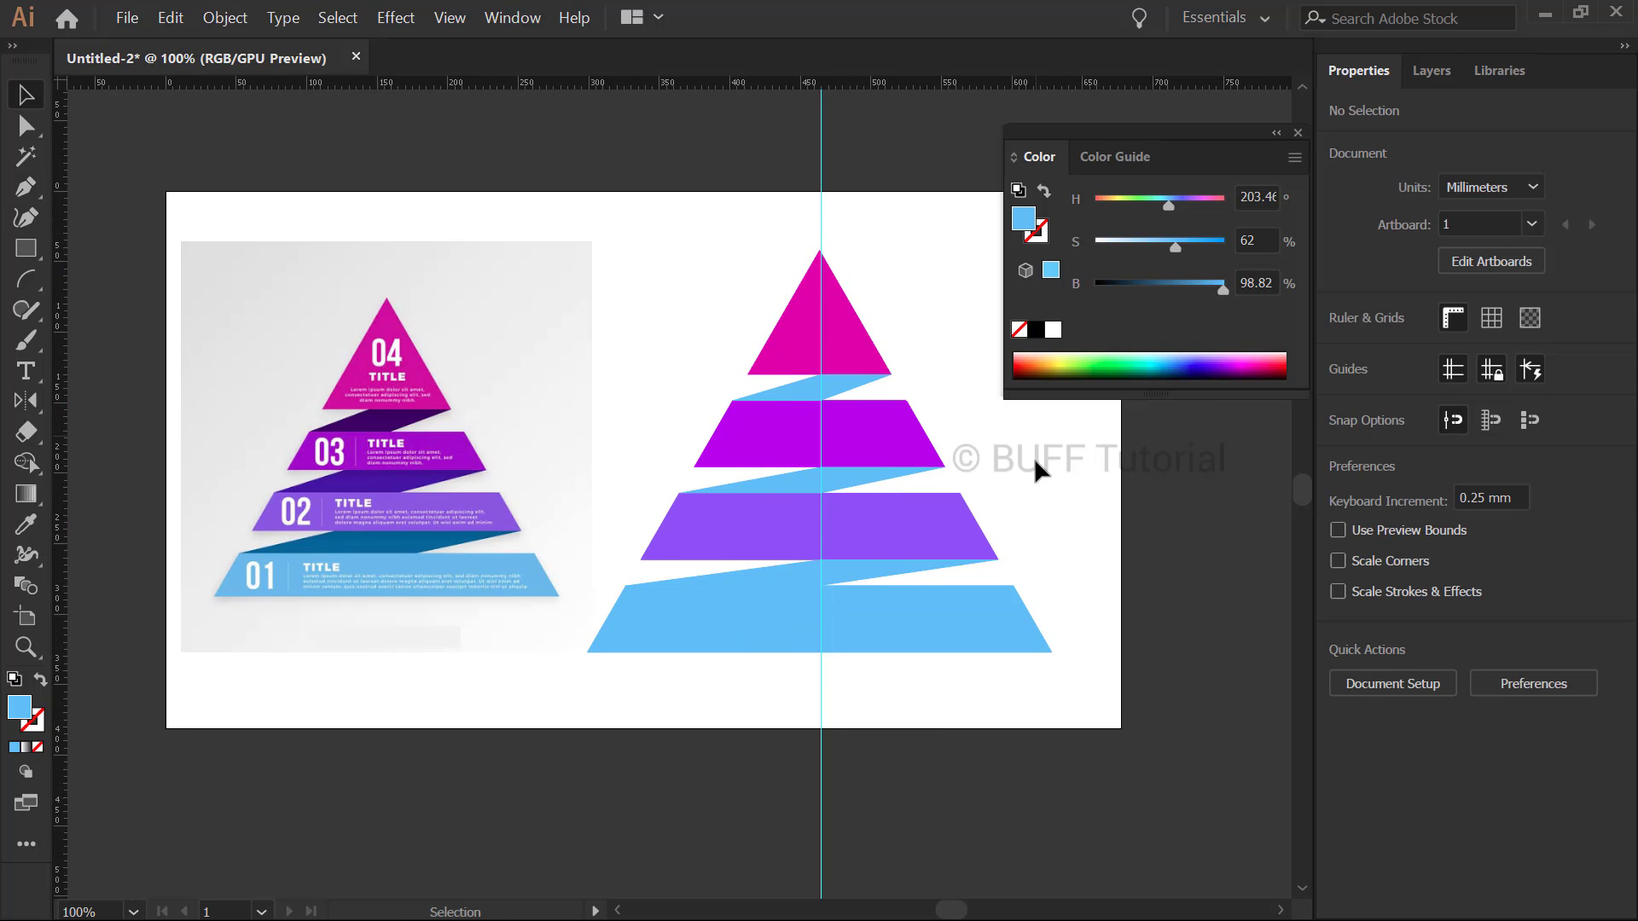
# Eyedropper the reference's dark blue onto the bottom connector and dark purple onto the middle and top connectors
pyautogui.click(807, 565)
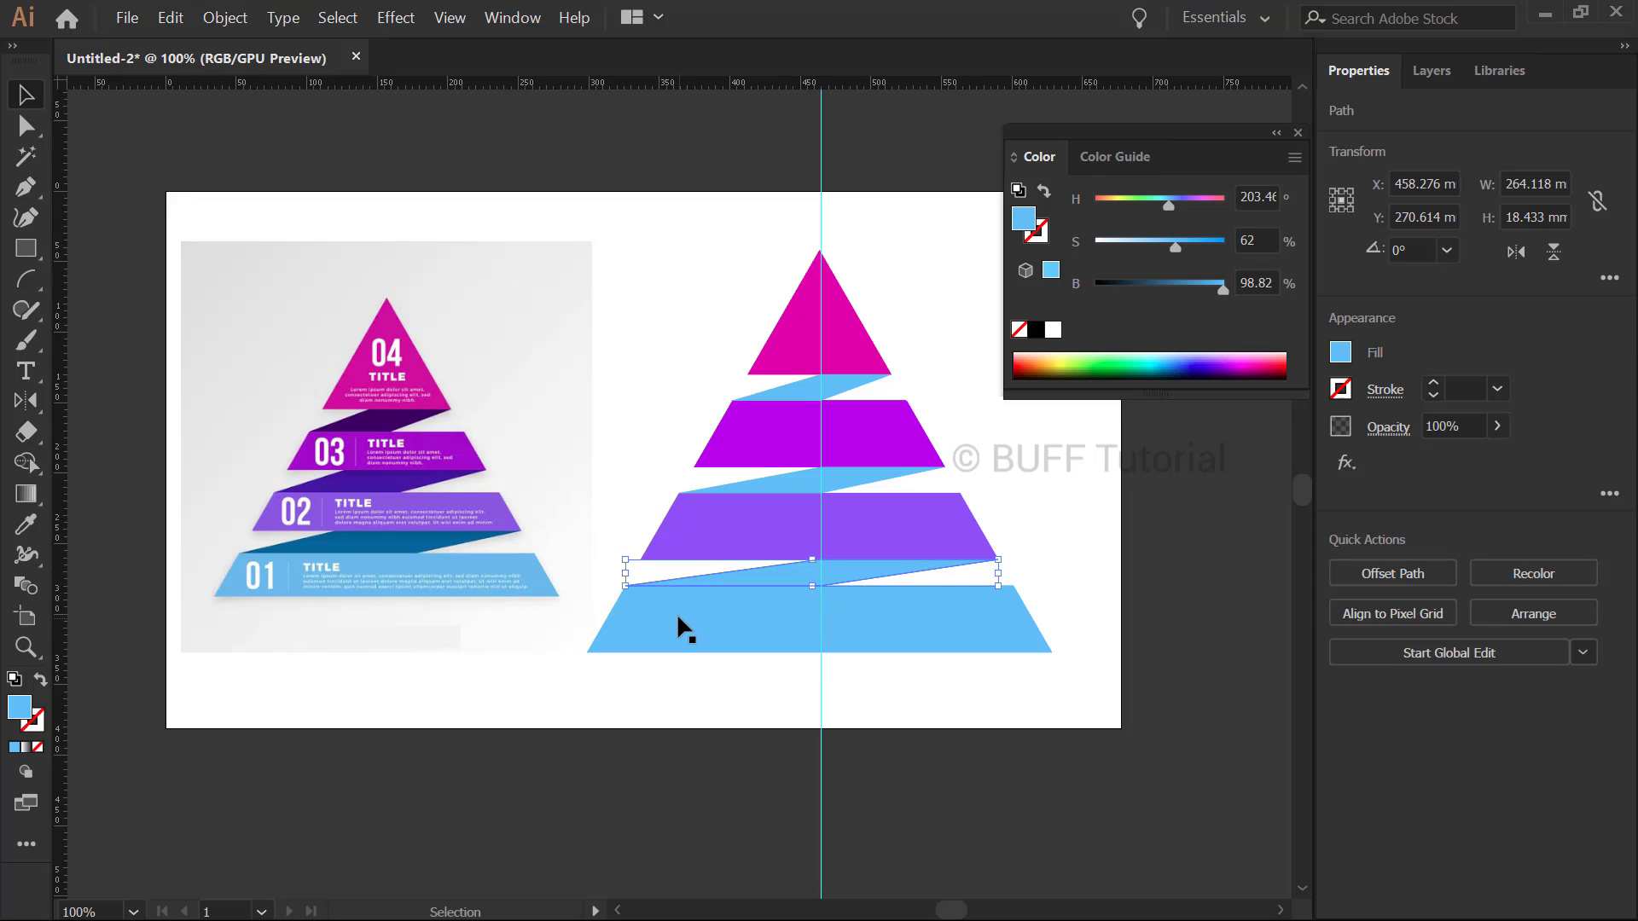
pyautogui.press('i')
pyautogui.click(418, 536)
pyautogui.press('v')
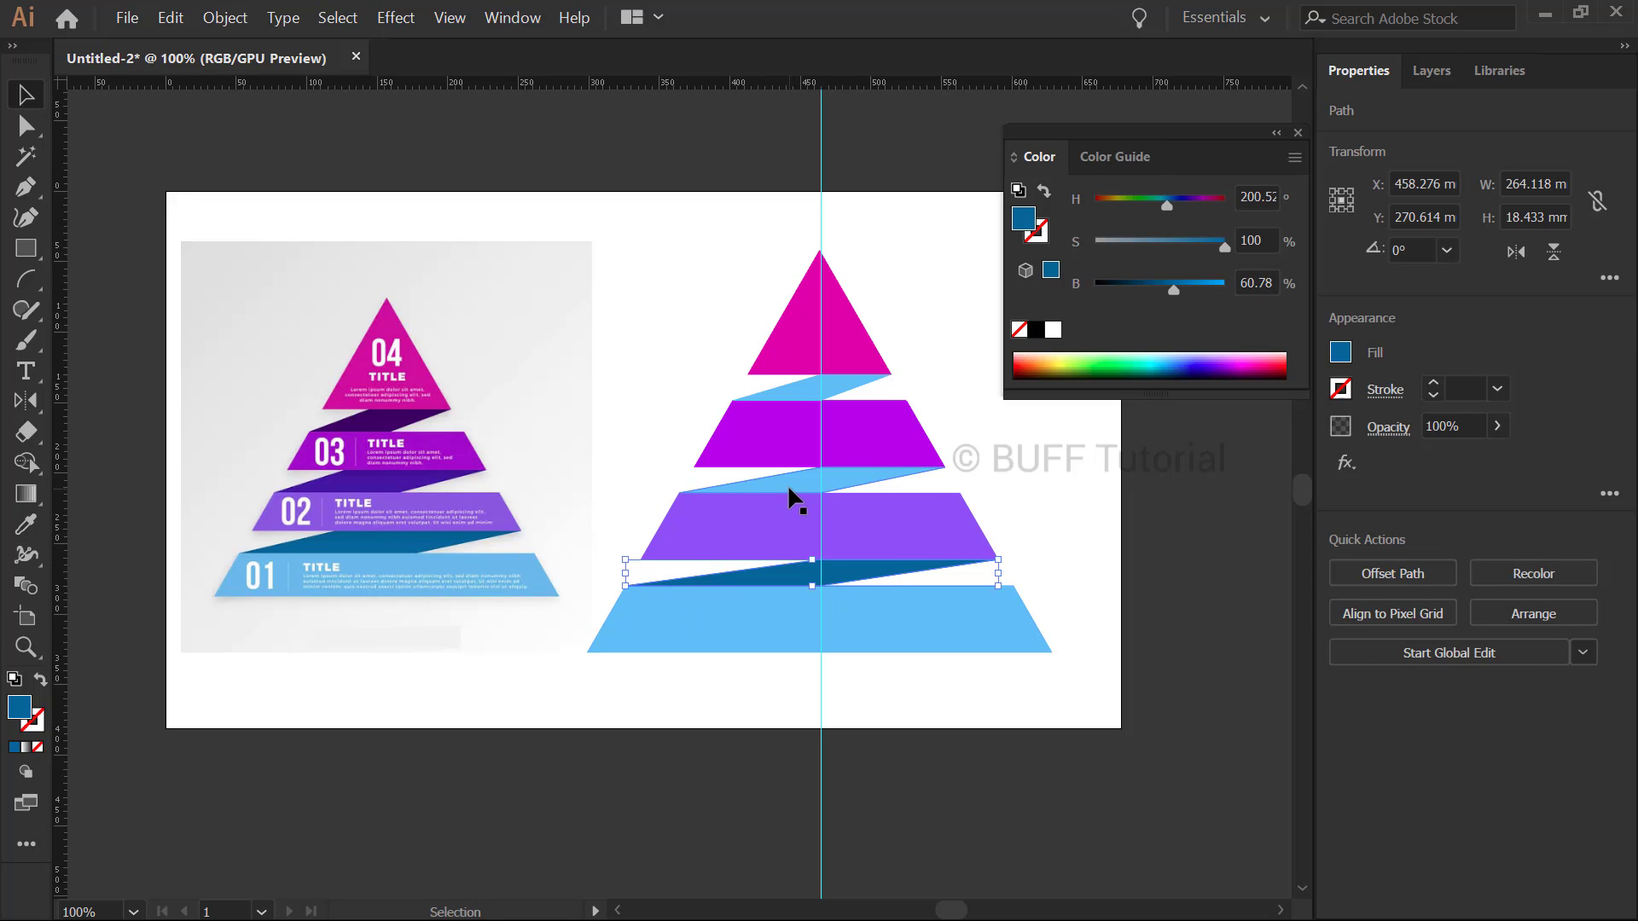
pyautogui.click(787, 484)
pyautogui.press('i')
pyautogui.click(378, 475)
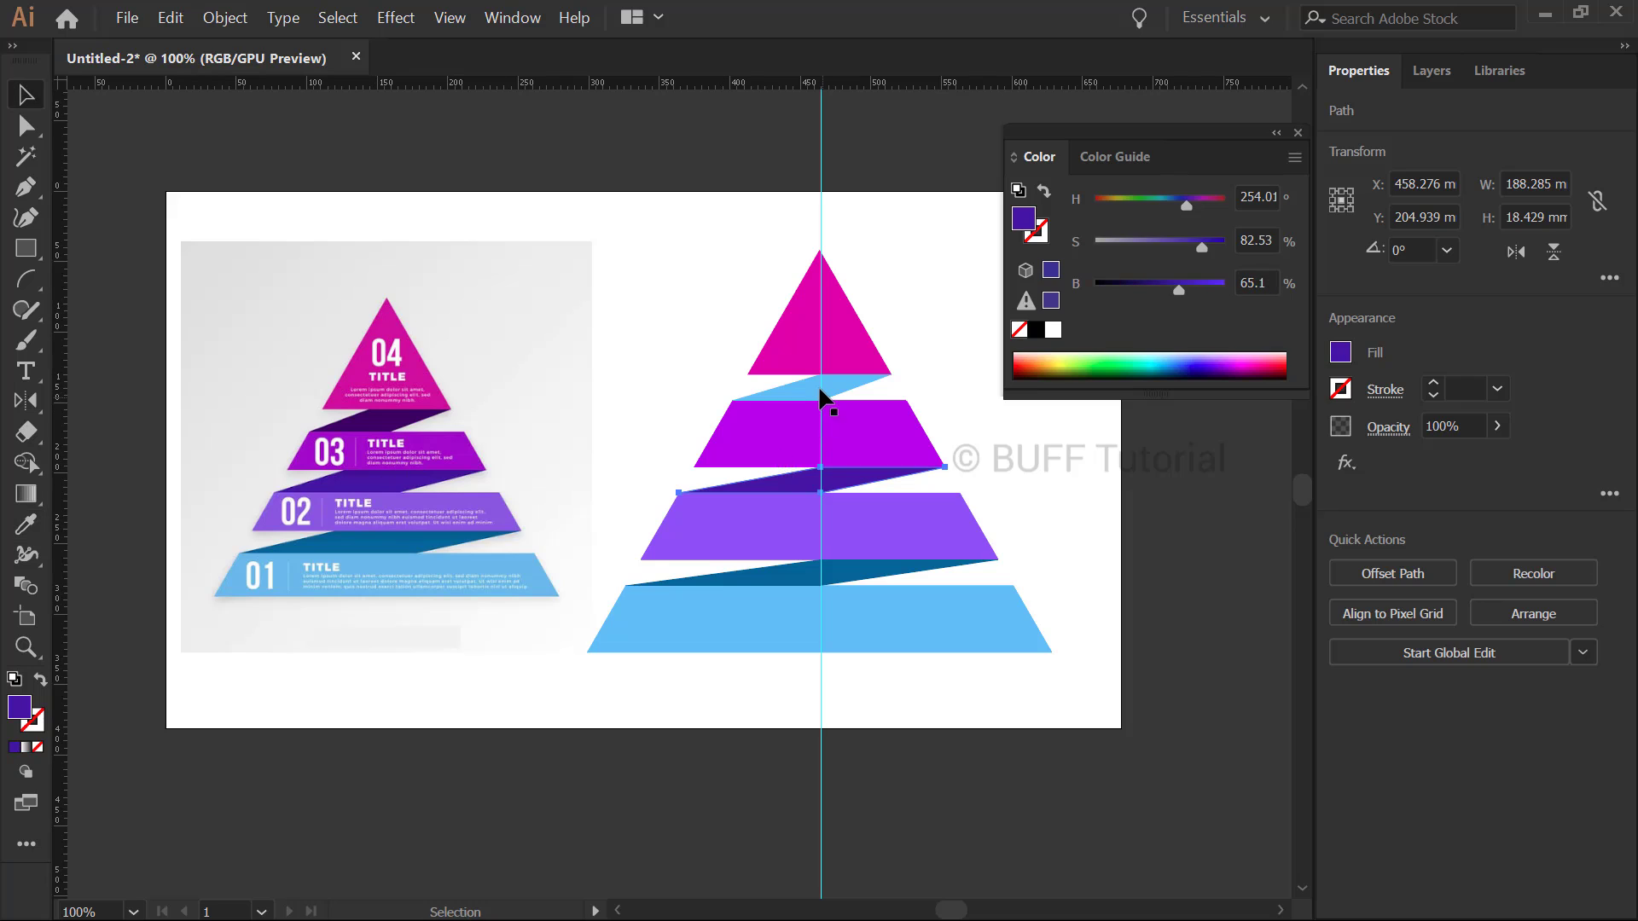
pyautogui.keyDown('ctrl'); pyautogui.click(807, 382); pyautogui.keyUp('ctrl')
pyautogui.click(391, 420)
pyautogui.press('v')
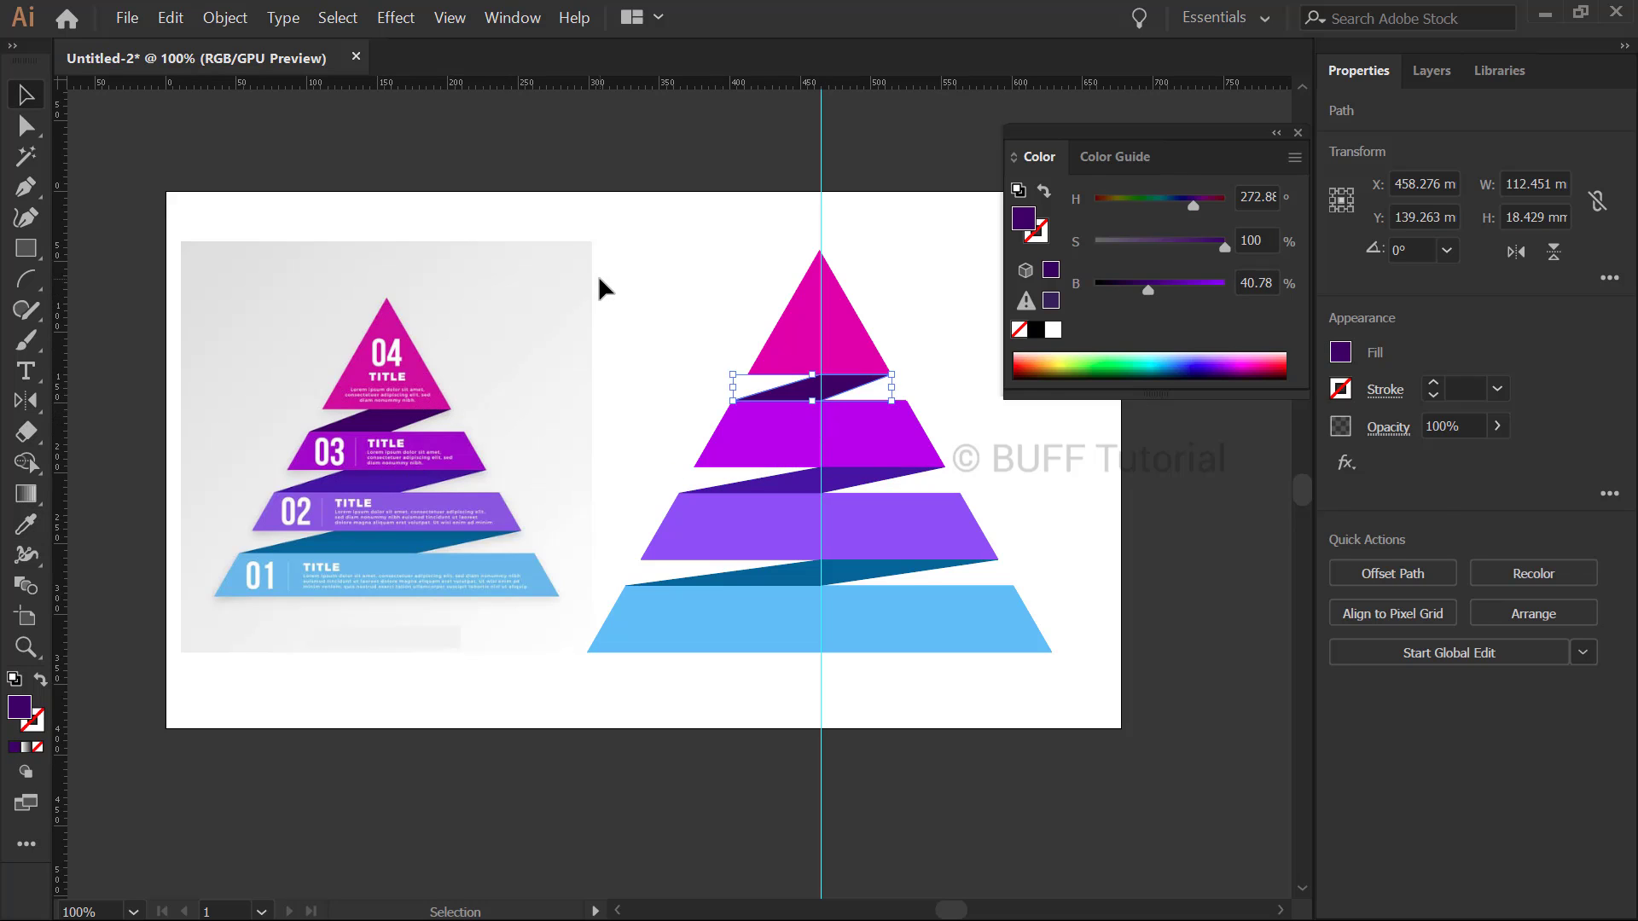
pyautogui.click(597, 275)
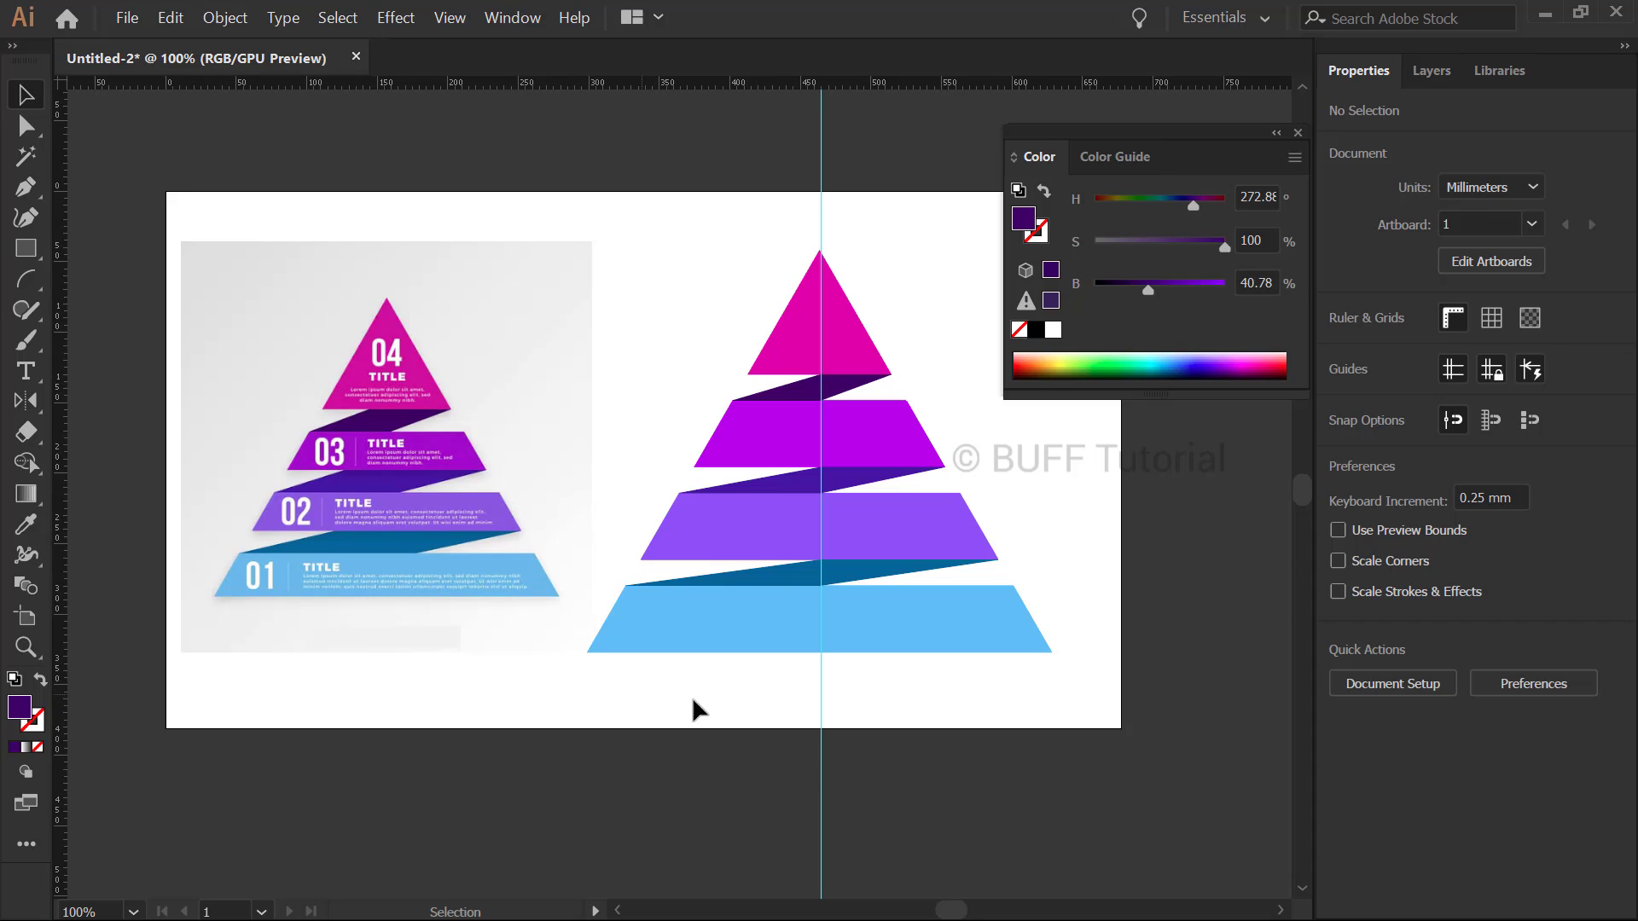
# Clear all guides with View > Guides > Clear Guides
pyautogui.click(450, 26)
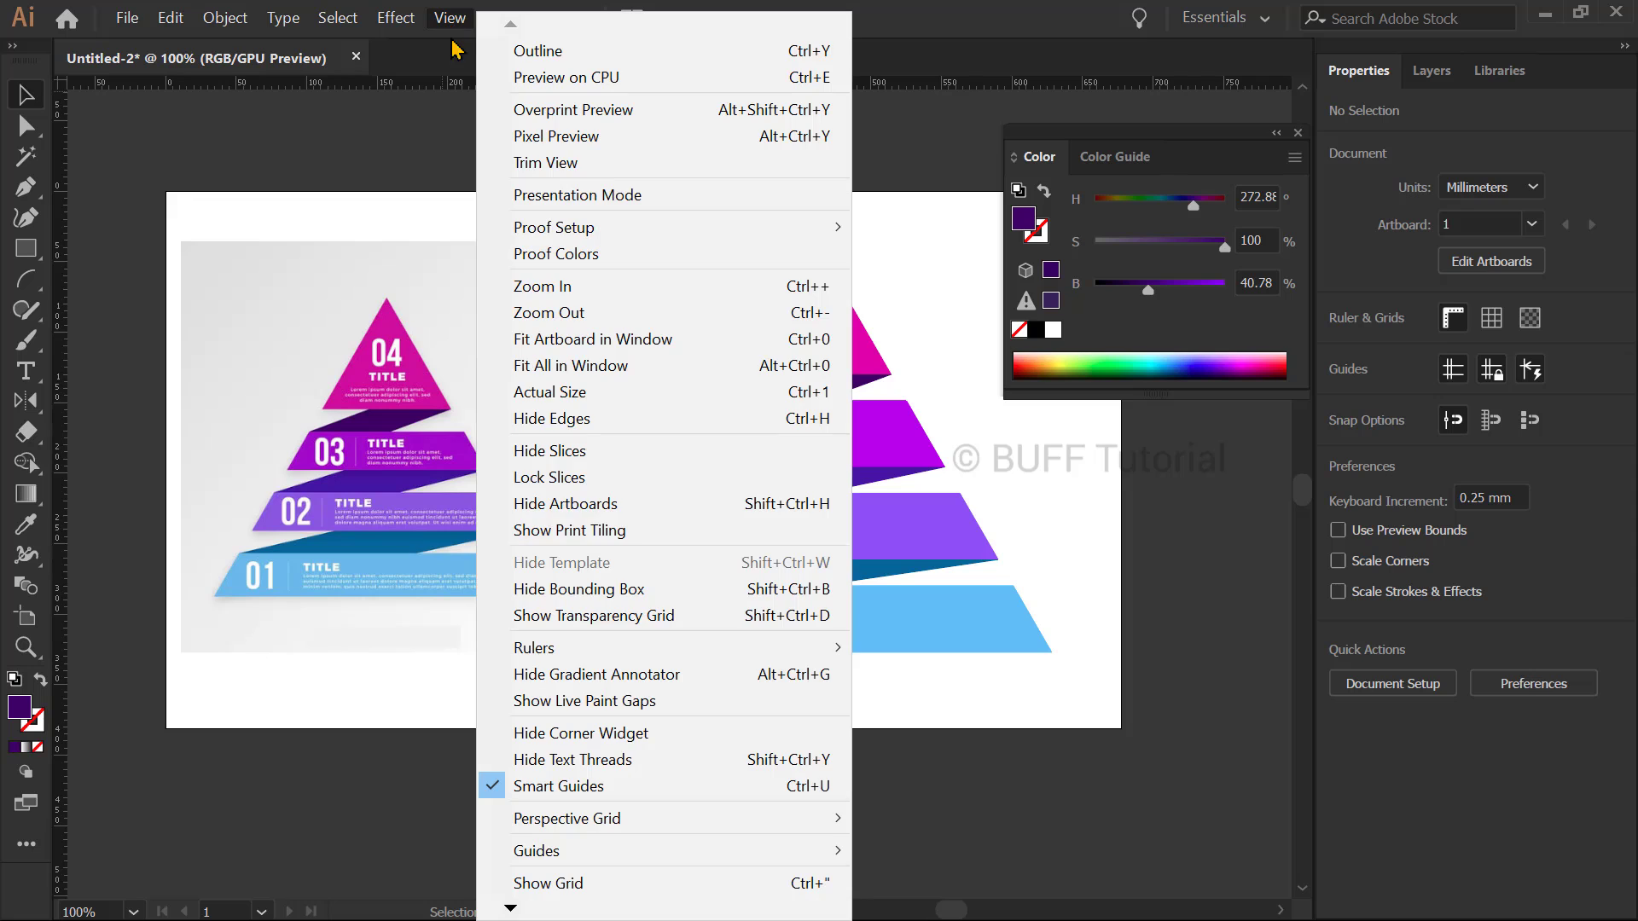
pyautogui.moveTo(810, 851)
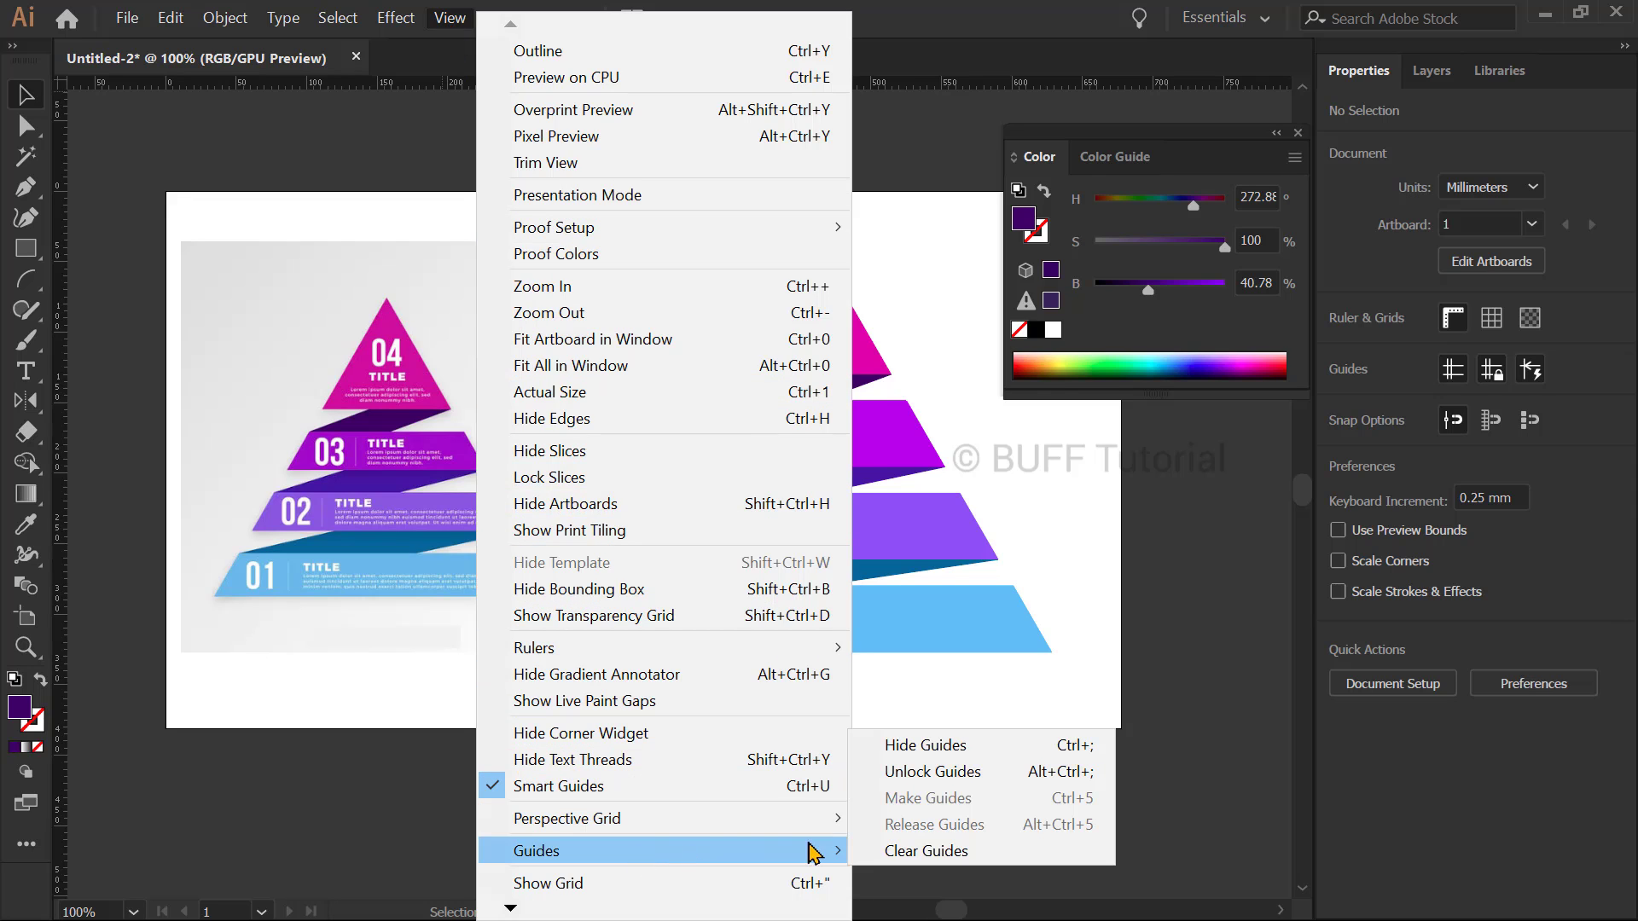
pyautogui.click(939, 851)
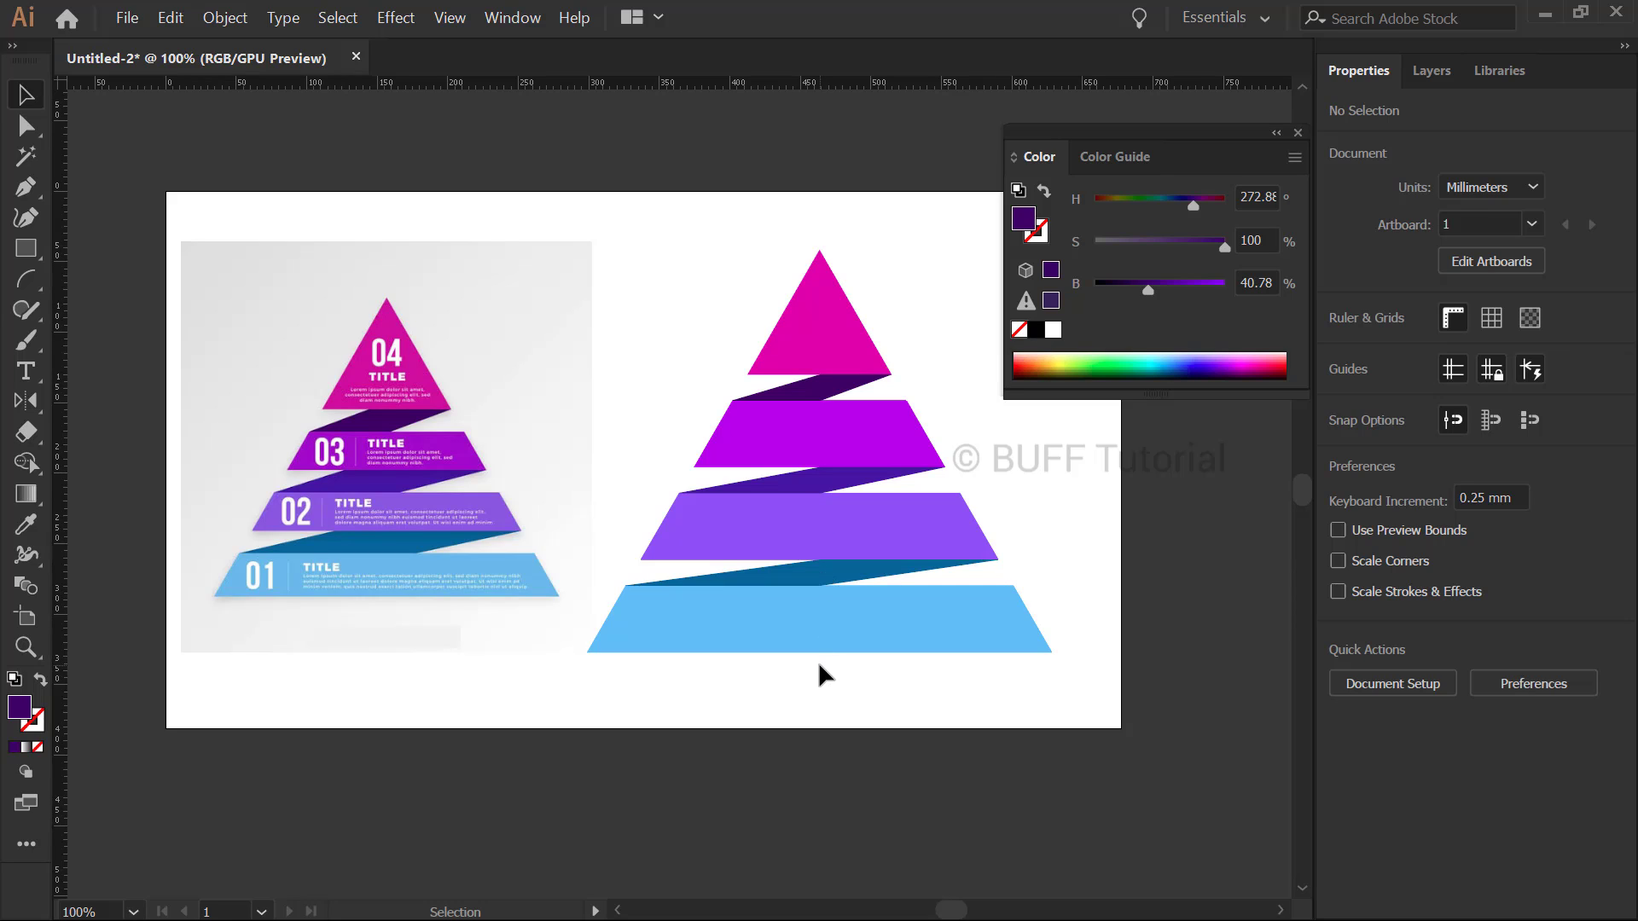
# Move the Color panel down below the pyramid artwork
pyautogui.scroll(1, 906, 513)
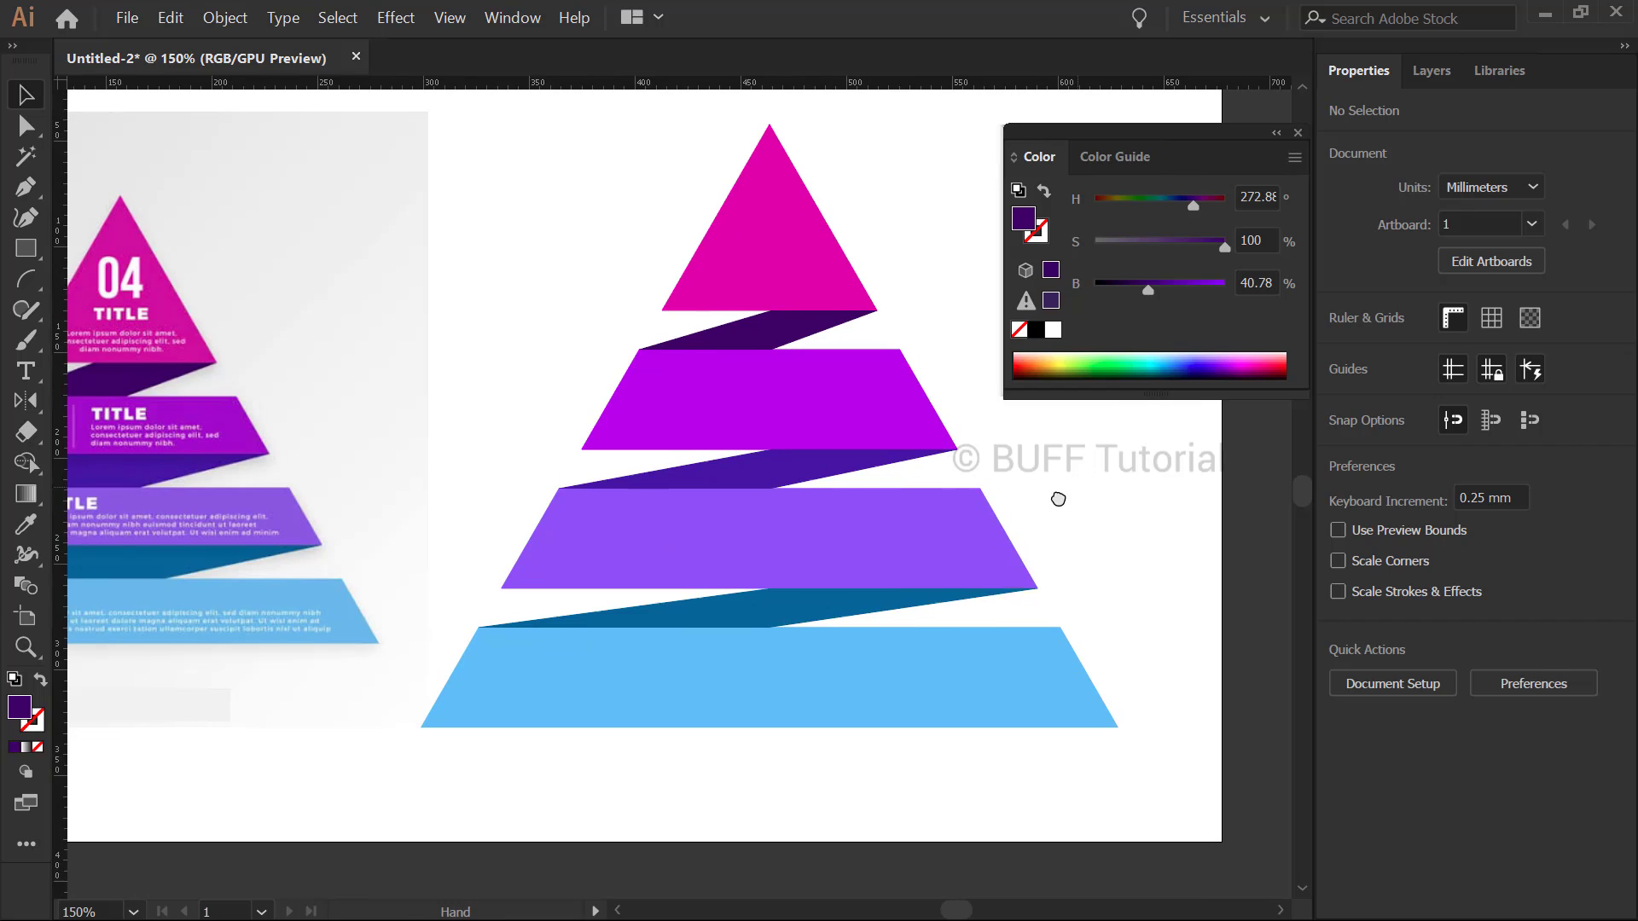
pyautogui.moveTo(1058, 499); pyautogui.dragTo(1034, 510)
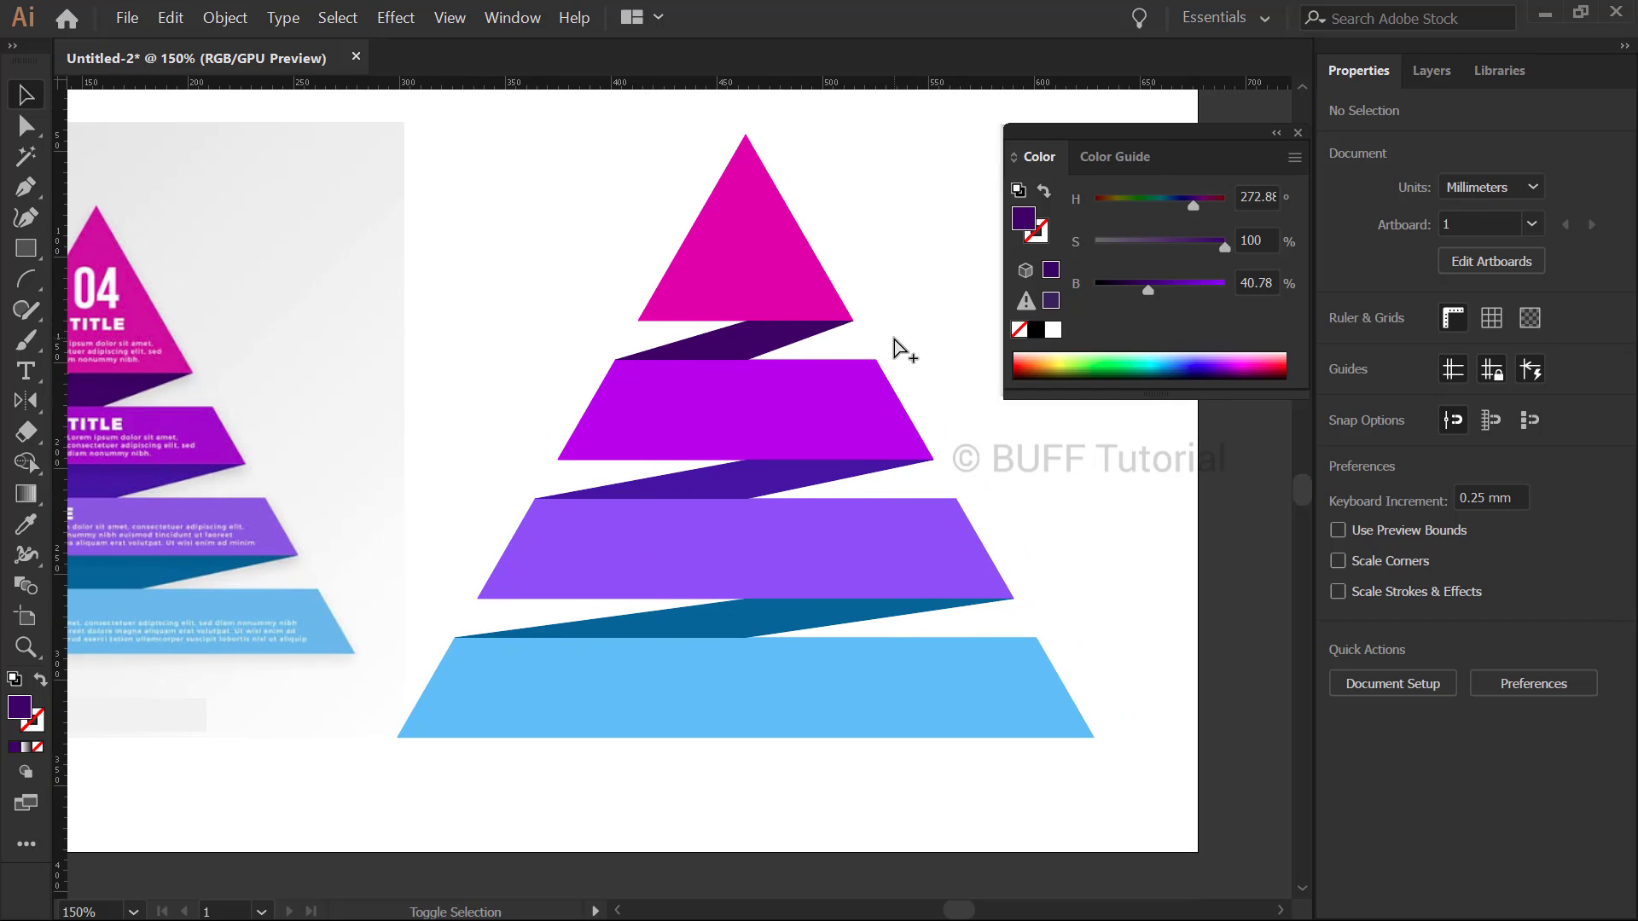
pyautogui.scroll(1, 895, 344)
pyautogui.scroll(-2, 1084, 565)
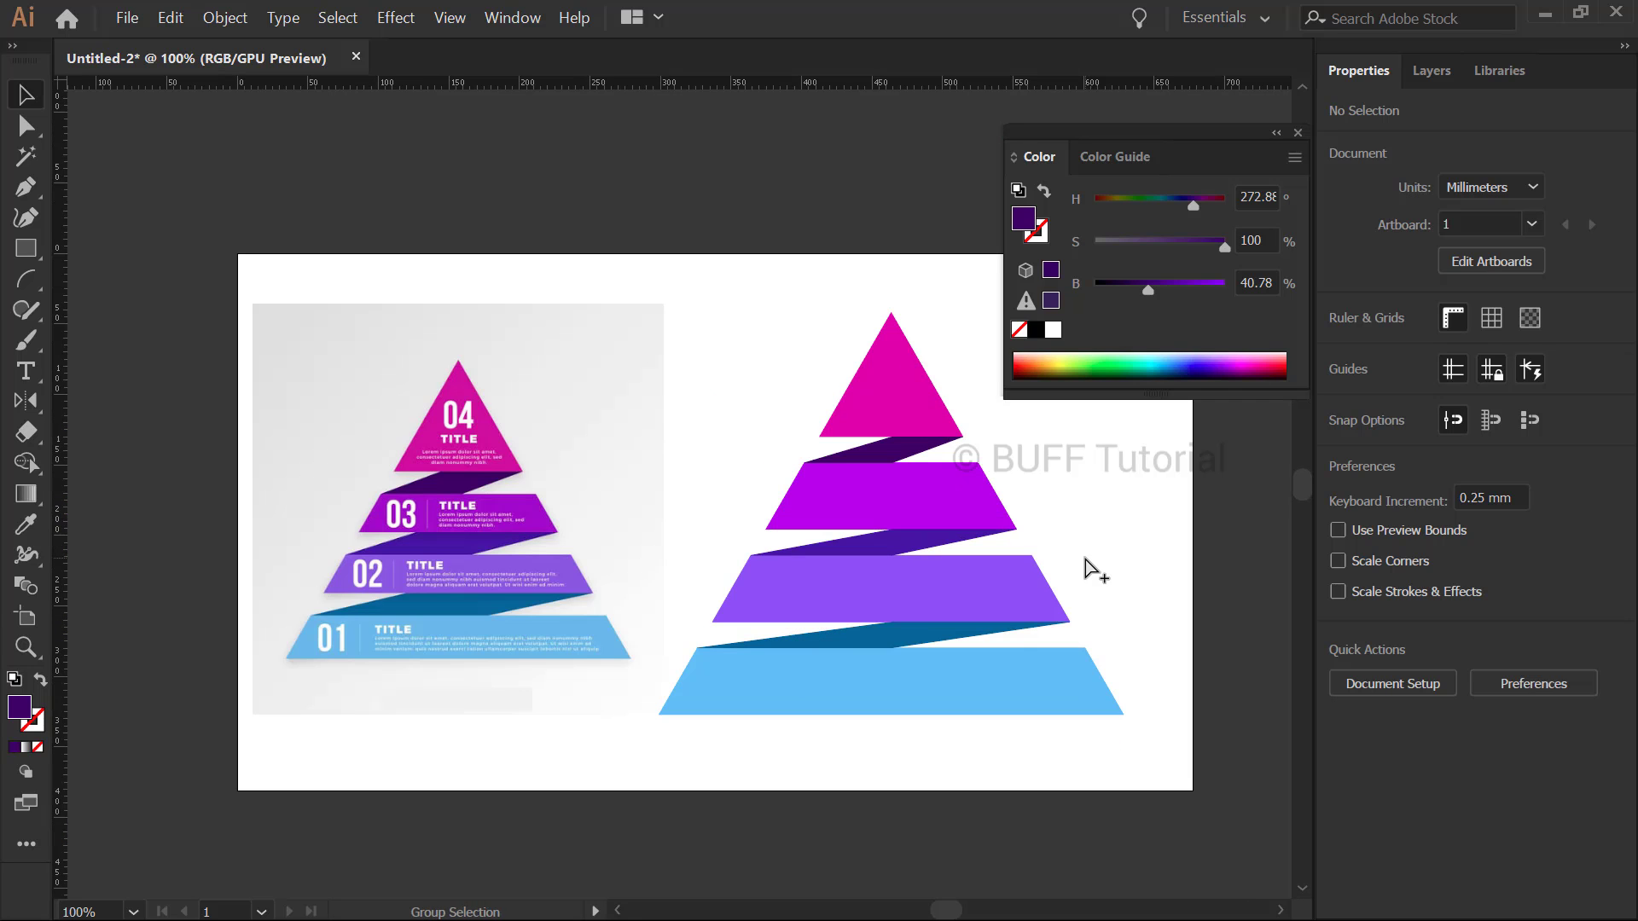
pyautogui.moveTo(1090, 554); pyautogui.dragTo(1041, 562)
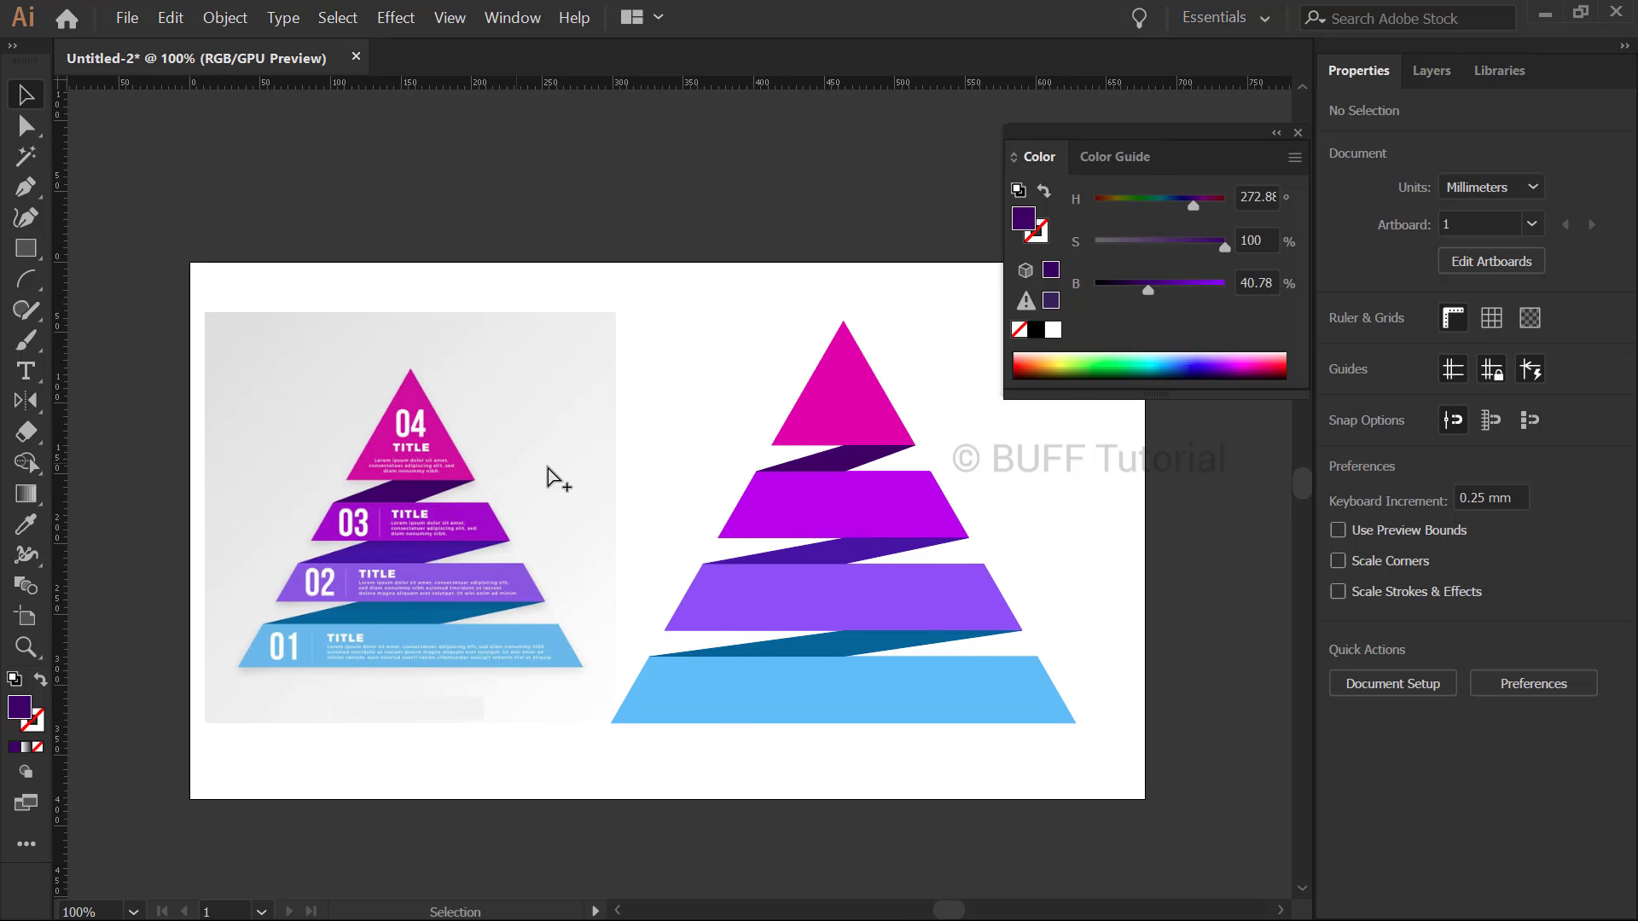
pyautogui.scroll(1, 549, 468)
pyautogui.moveTo(531, 458); pyautogui.dragTo(499, 380)
pyautogui.scroll(-1, 541, 377)
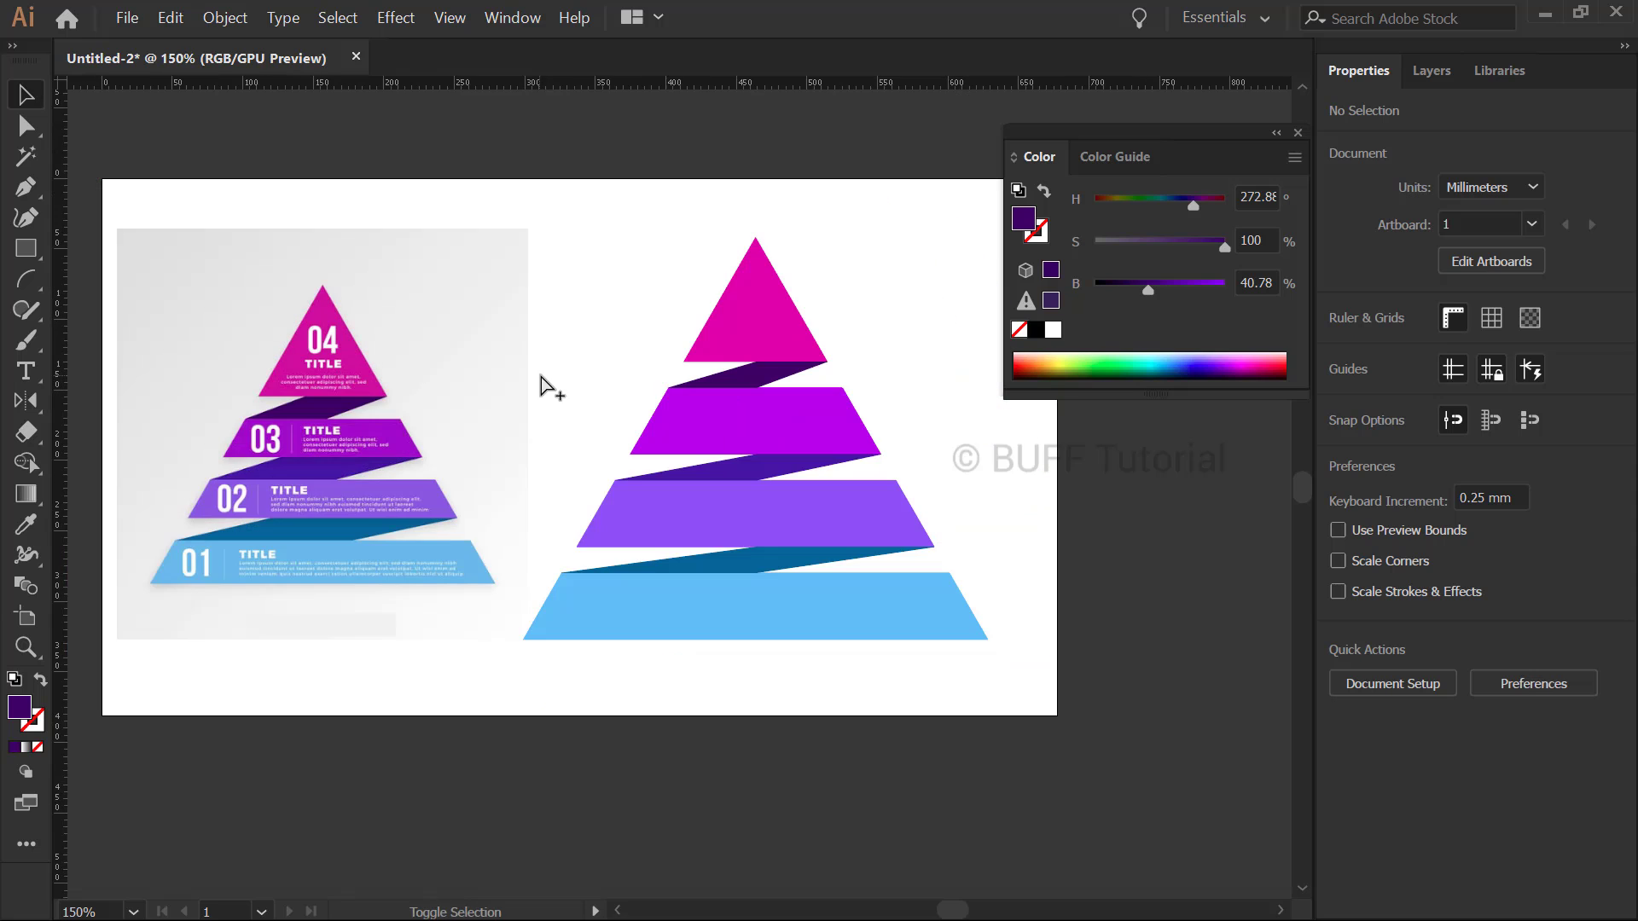
pyautogui.moveTo(1092, 145); pyautogui.dragTo(822, 666)
pyautogui.moveTo(900, 339); pyautogui.dragTo(979, 330)
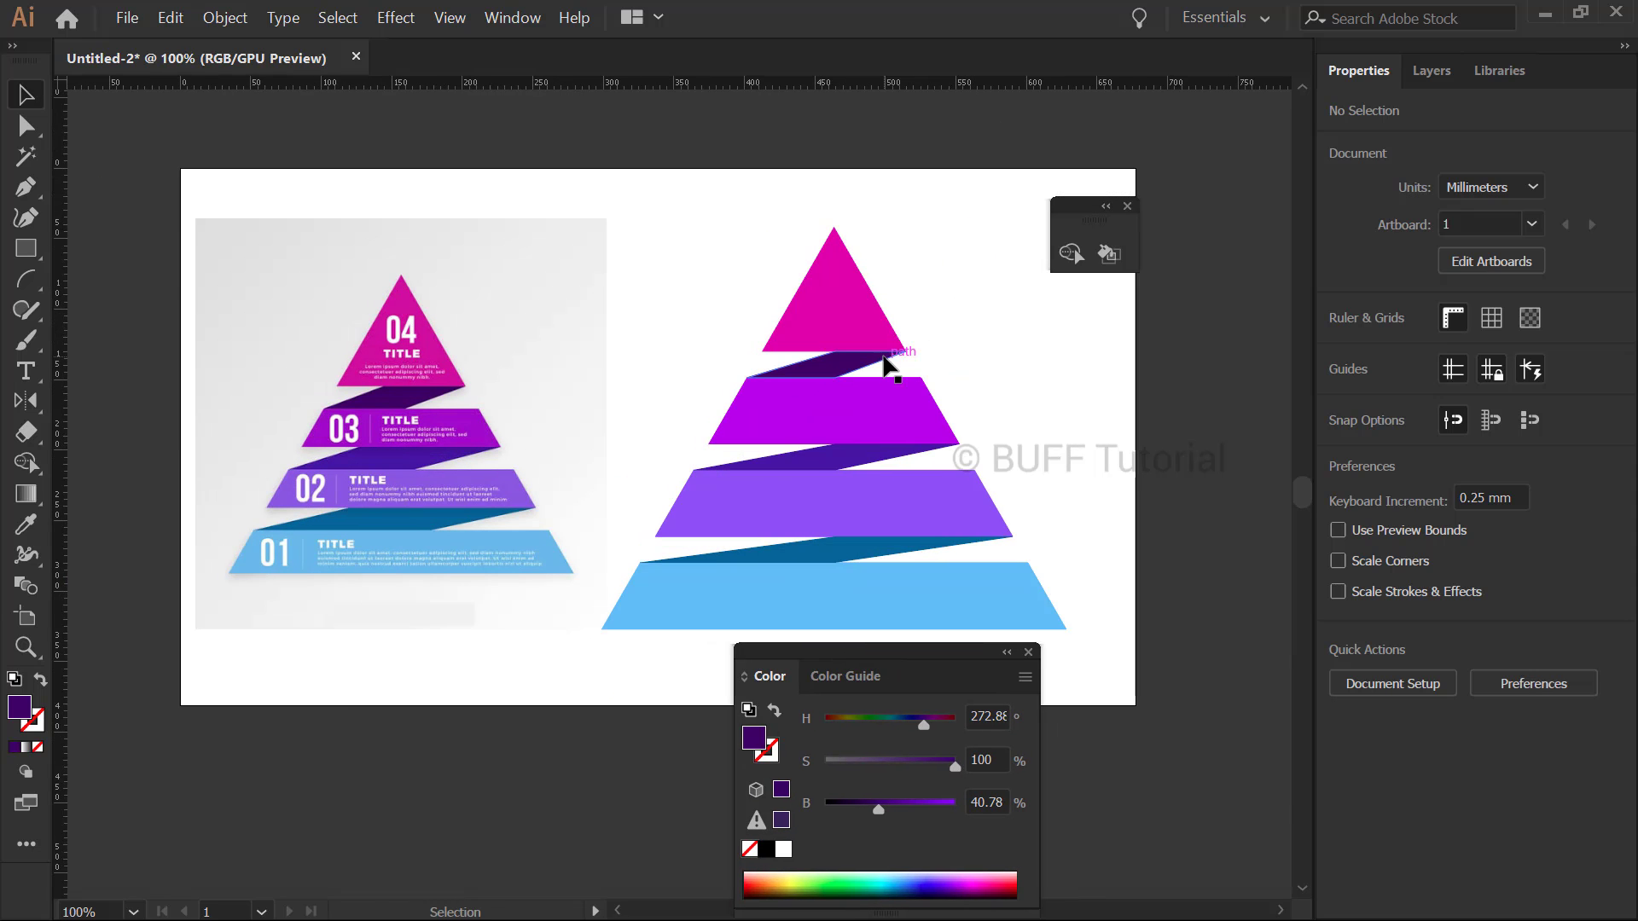
# Place placeholder text above the pyramid, then deselect it
pyautogui.click(25, 371)
pyautogui.click(723, 266)
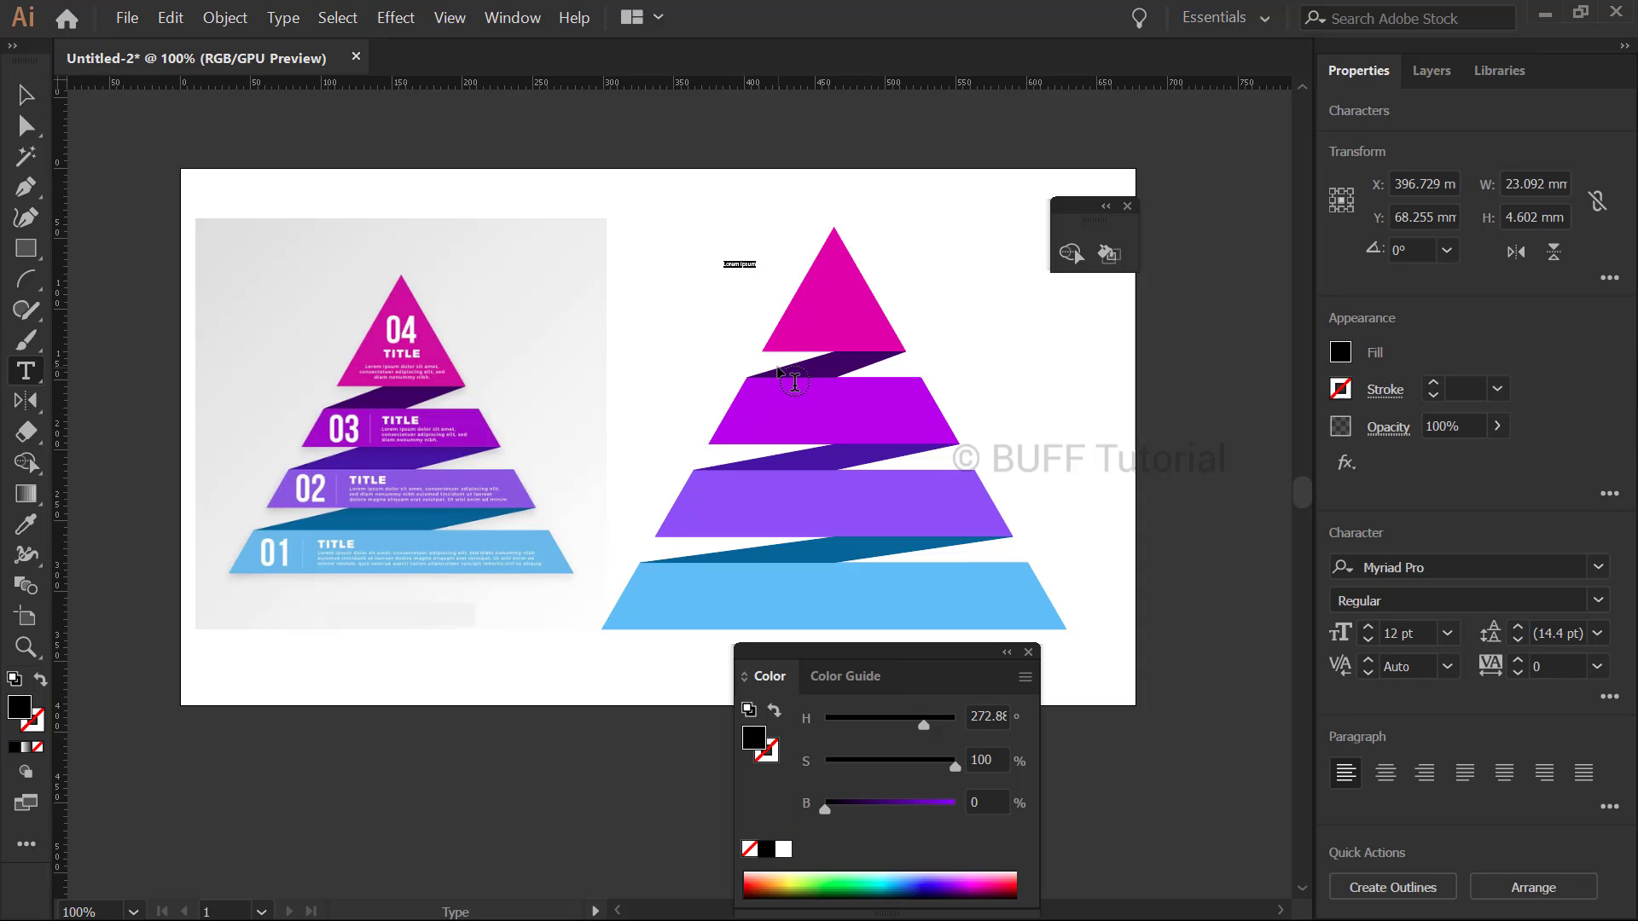
pyautogui.click(17, 96)
pyautogui.scroll(1, 717, 316)
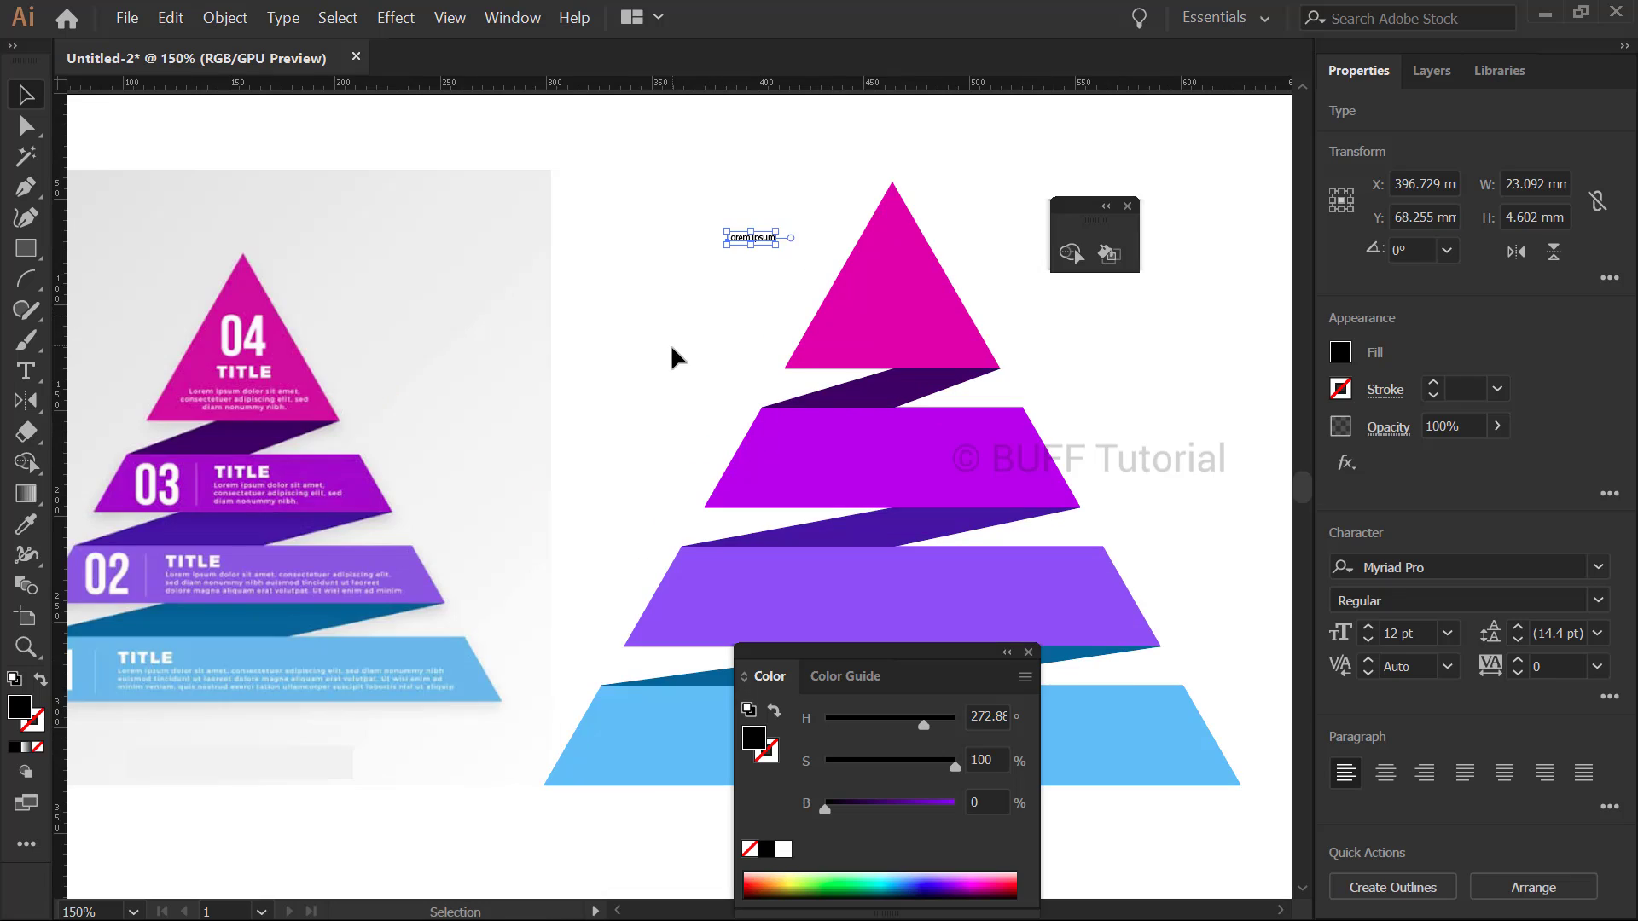
pyautogui.scroll(-1, 672, 347)
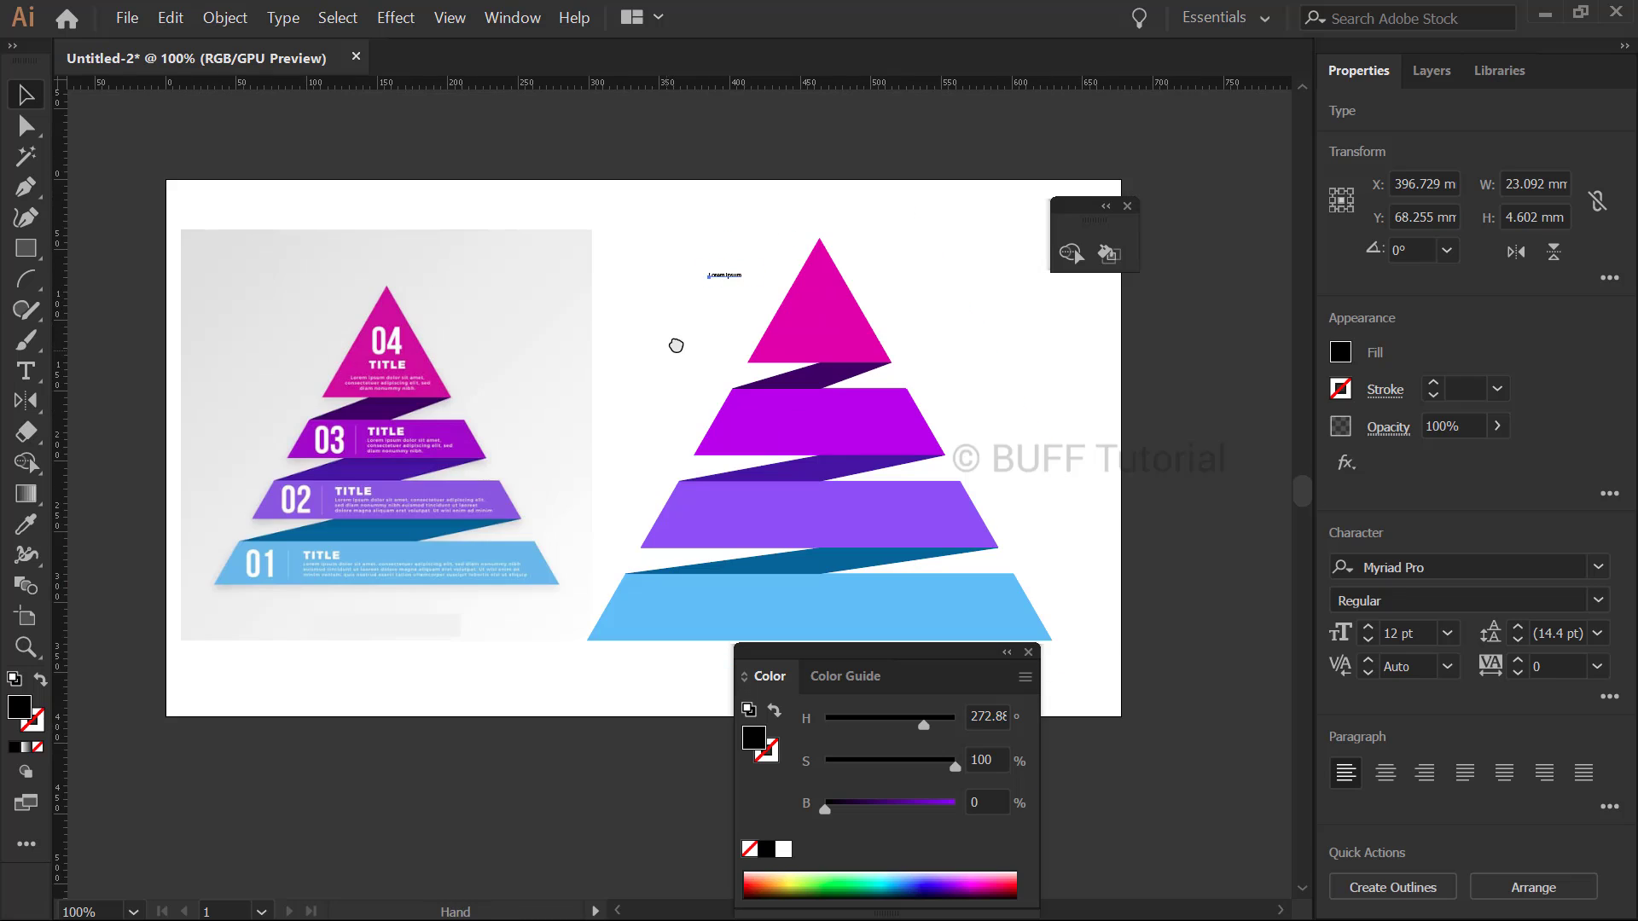
pyautogui.click(756, 294)
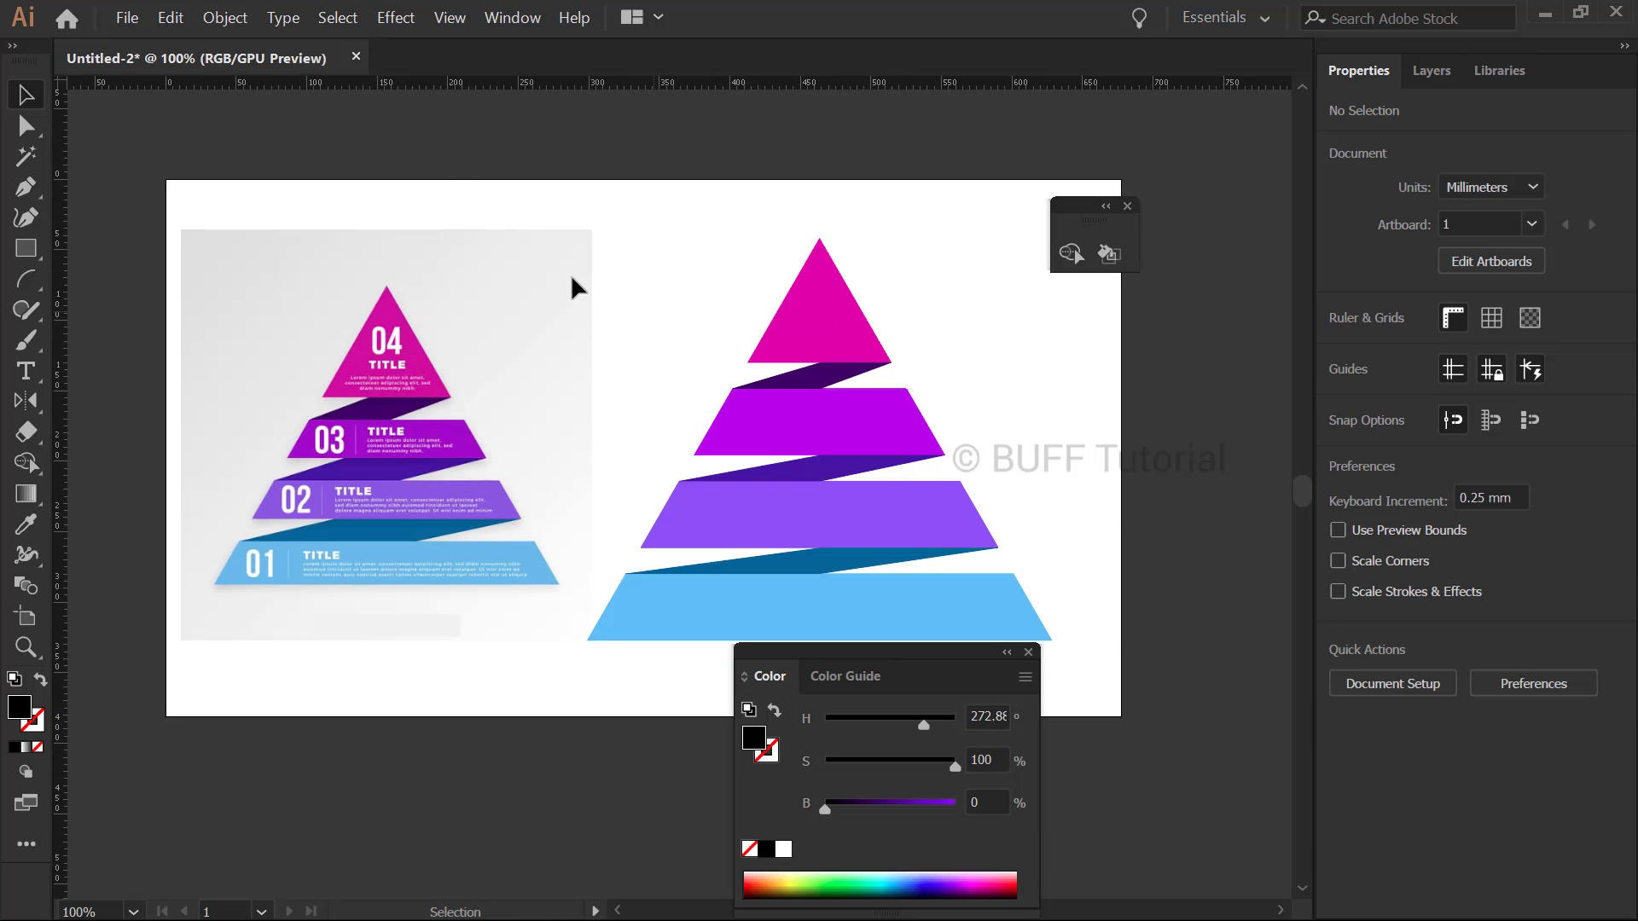
# Show Font Awesome 5 Free Solid icons in an enlarged Glyphs panel
pyautogui.click(283, 17)
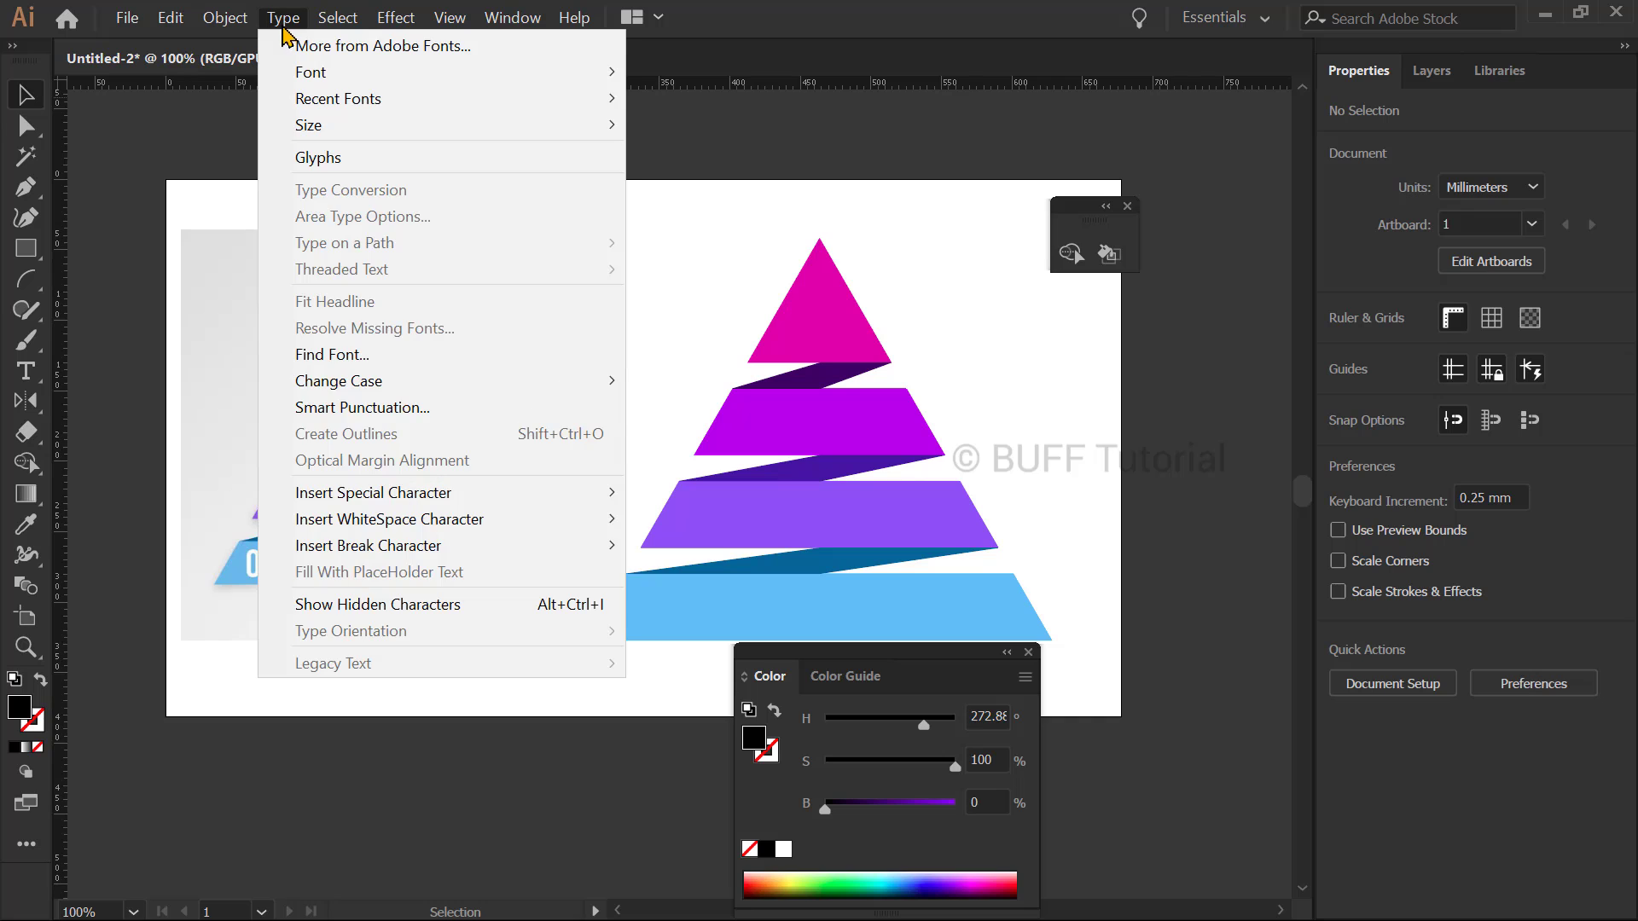
pyautogui.click(321, 157)
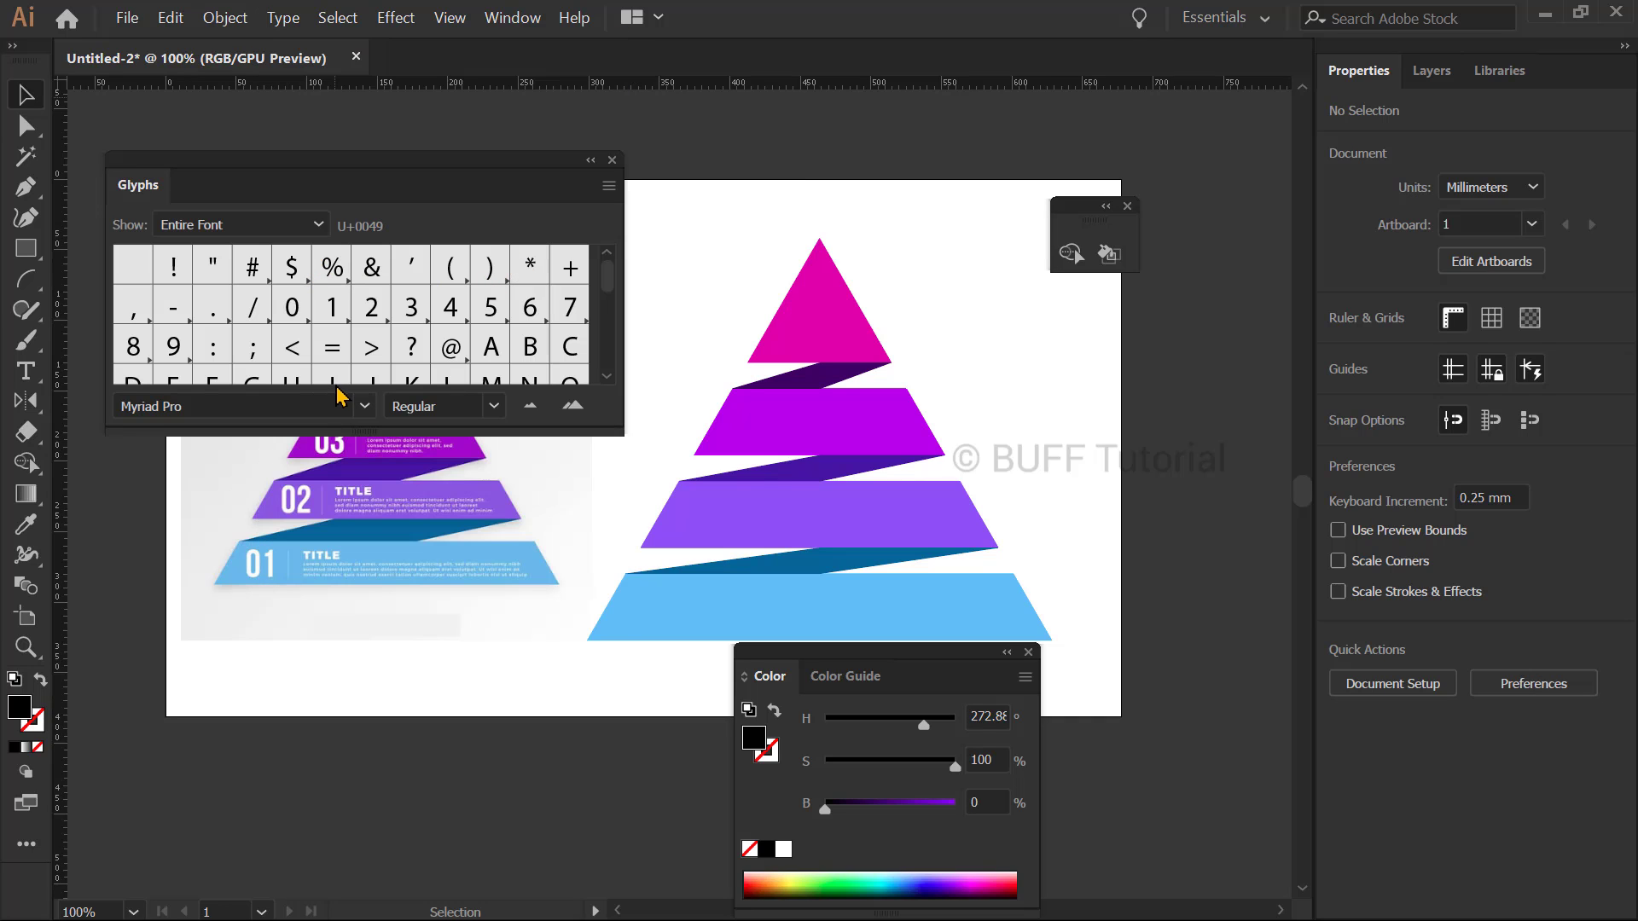
pyautogui.click(286, 401)
pyautogui.write('Font Awesome 5 Free')
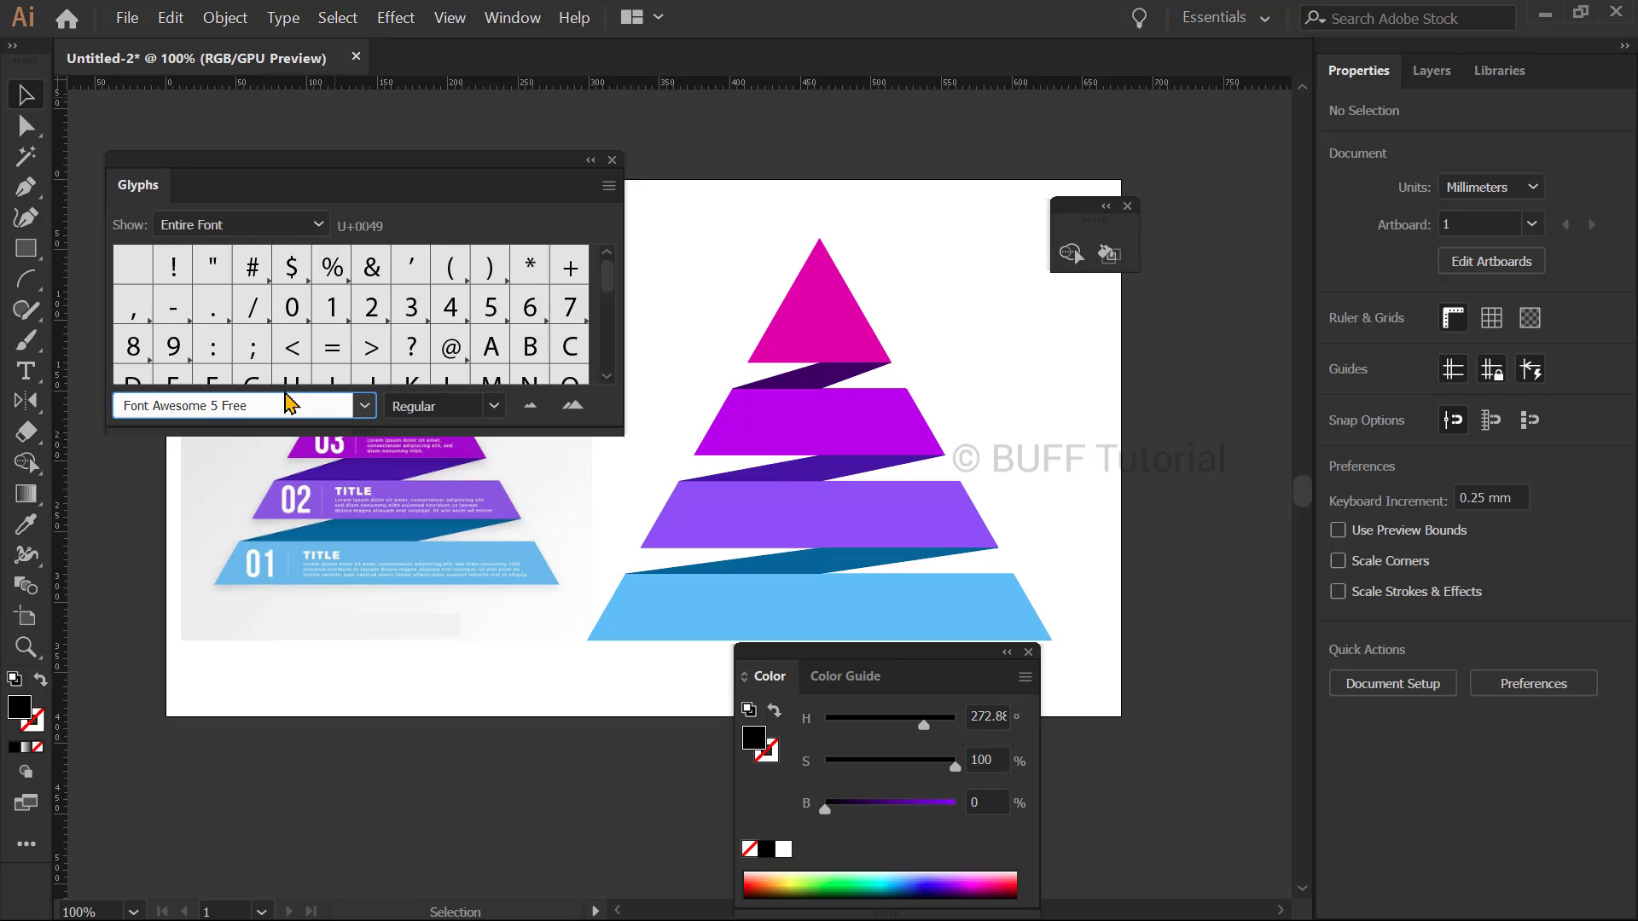
pyautogui.press('Return')
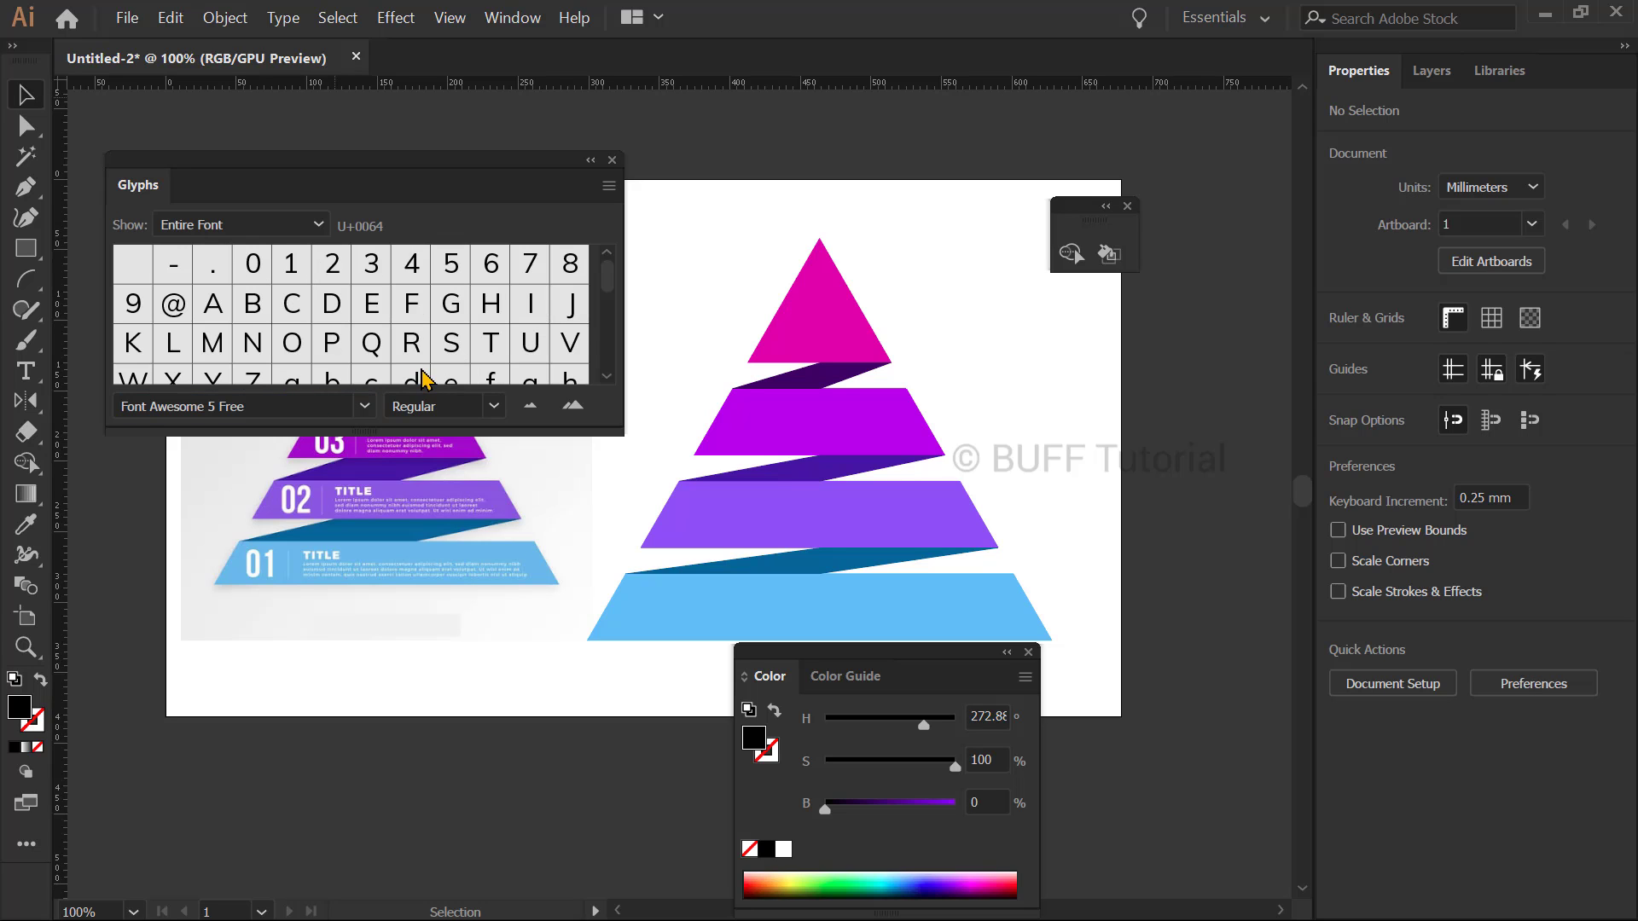
pyautogui.scroll(-5, 424, 378)
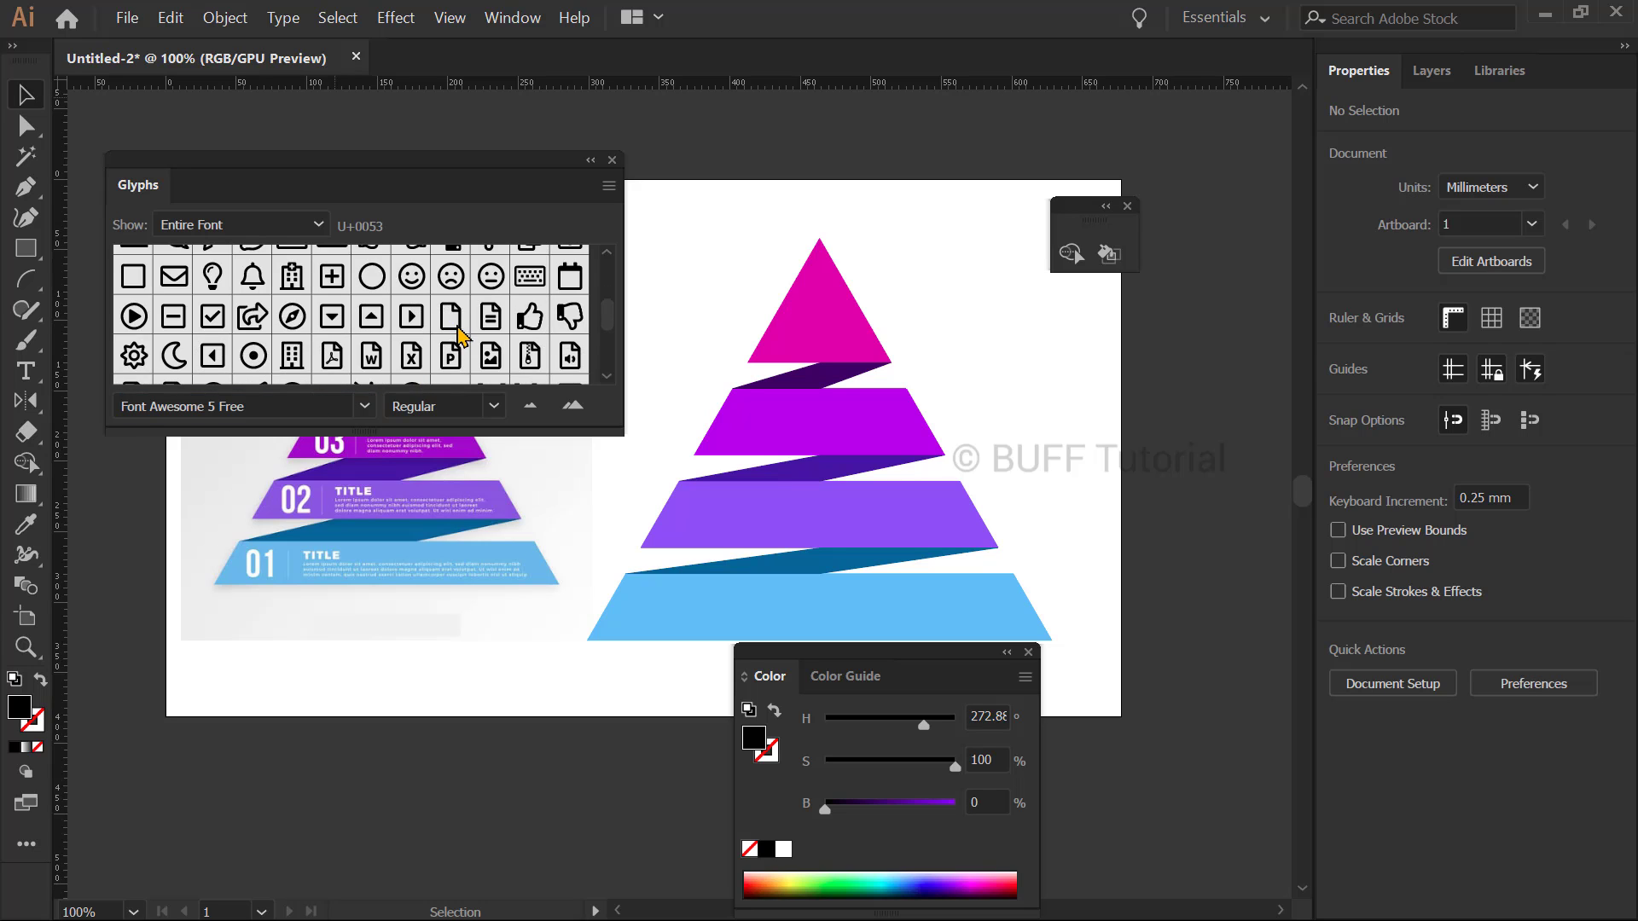
pyautogui.click(493, 406)
pyautogui.click(427, 456)
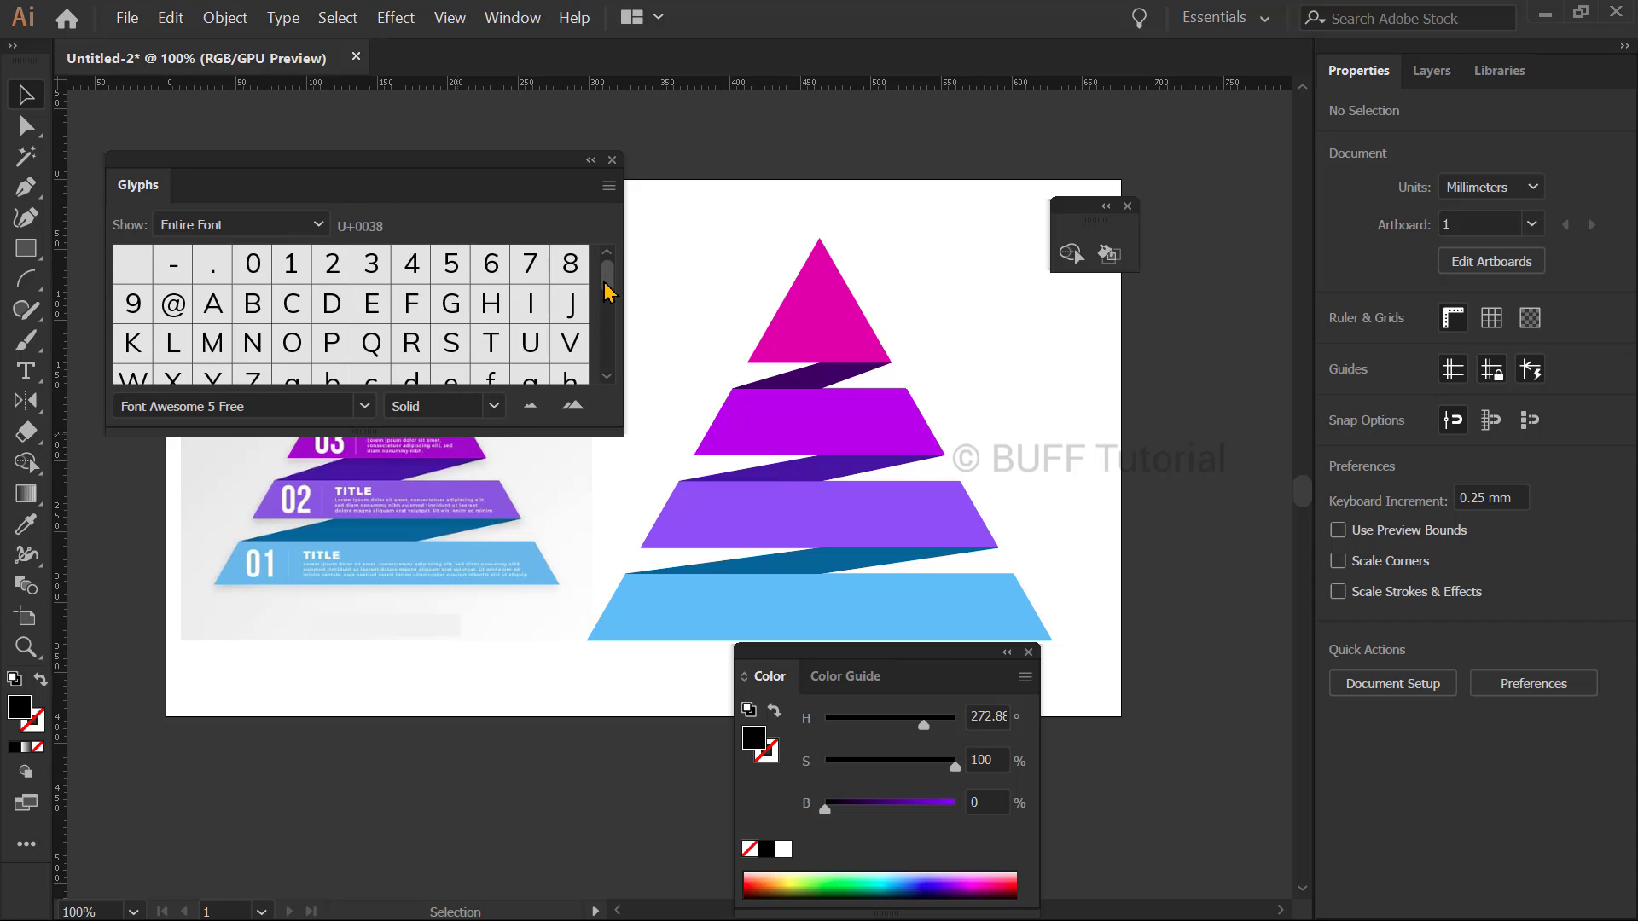
pyautogui.moveTo(605, 291); pyautogui.dragTo(605, 339)
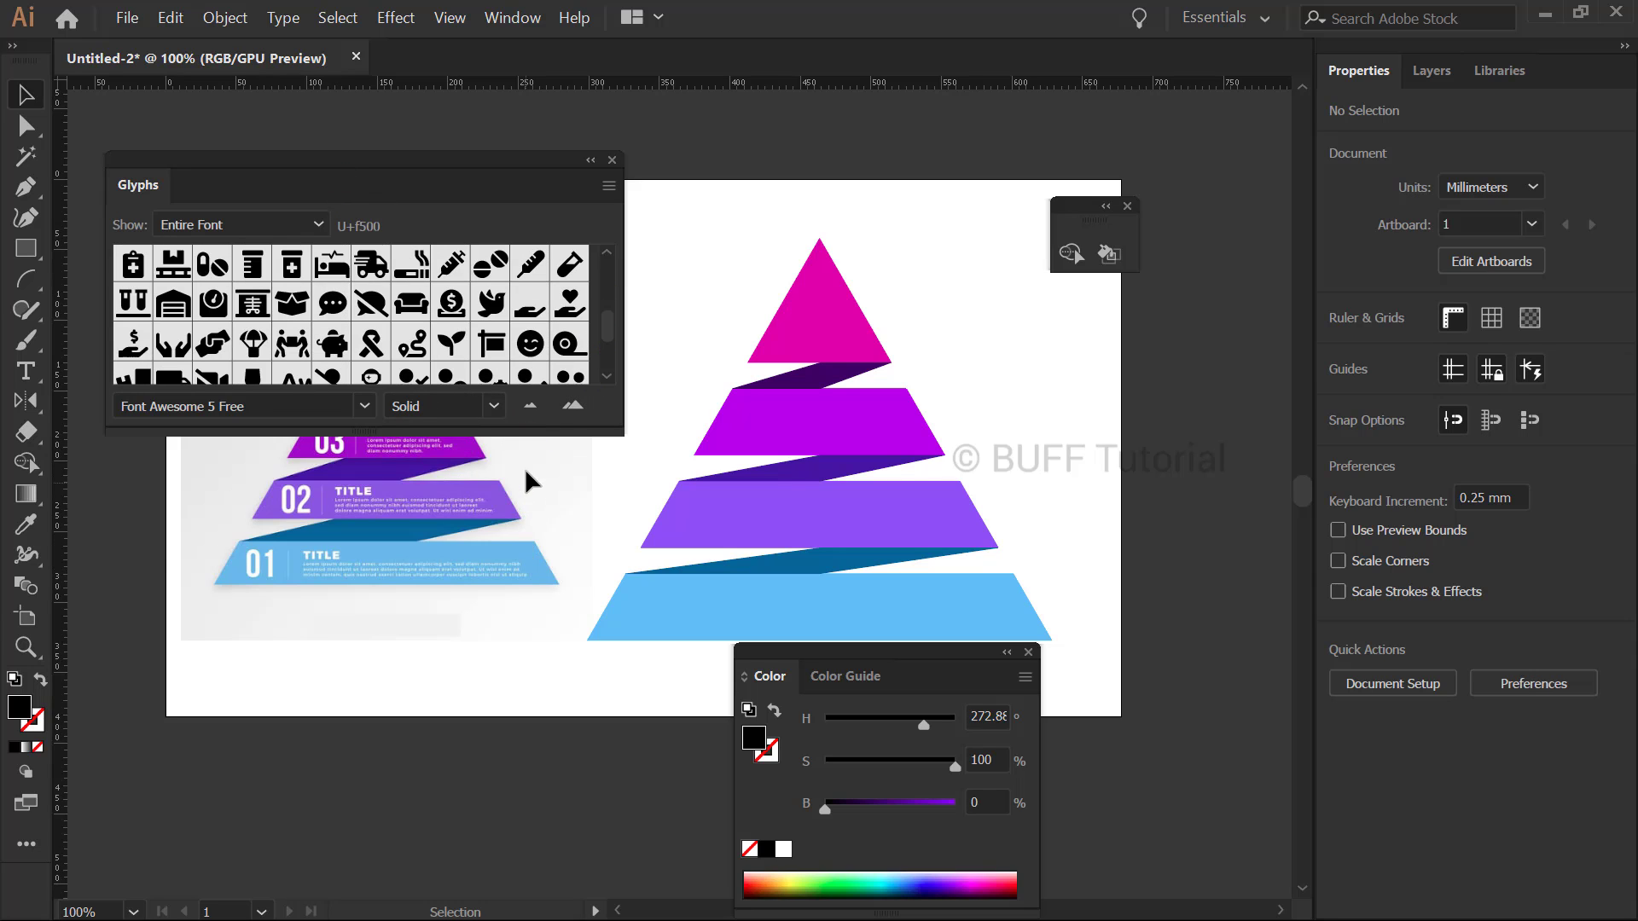
pyautogui.moveTo(529, 435); pyautogui.dragTo(768, 701)
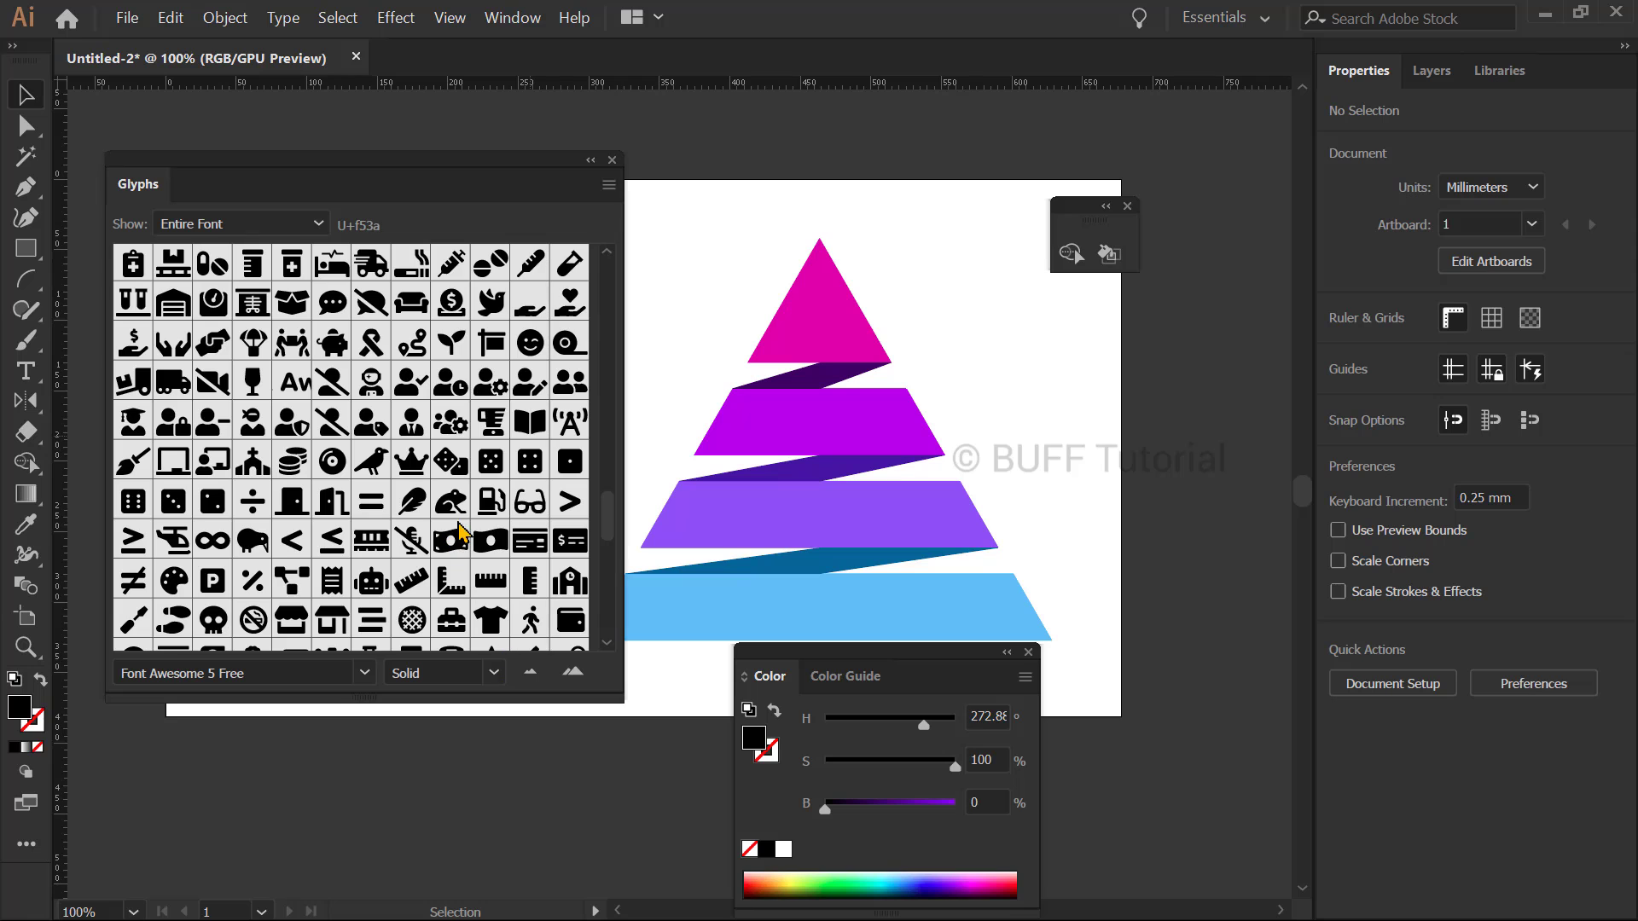
# Insert the shopping-bag glyph as a 12 pt text object at the artboard top
pyautogui.scroll(5, 459, 509)
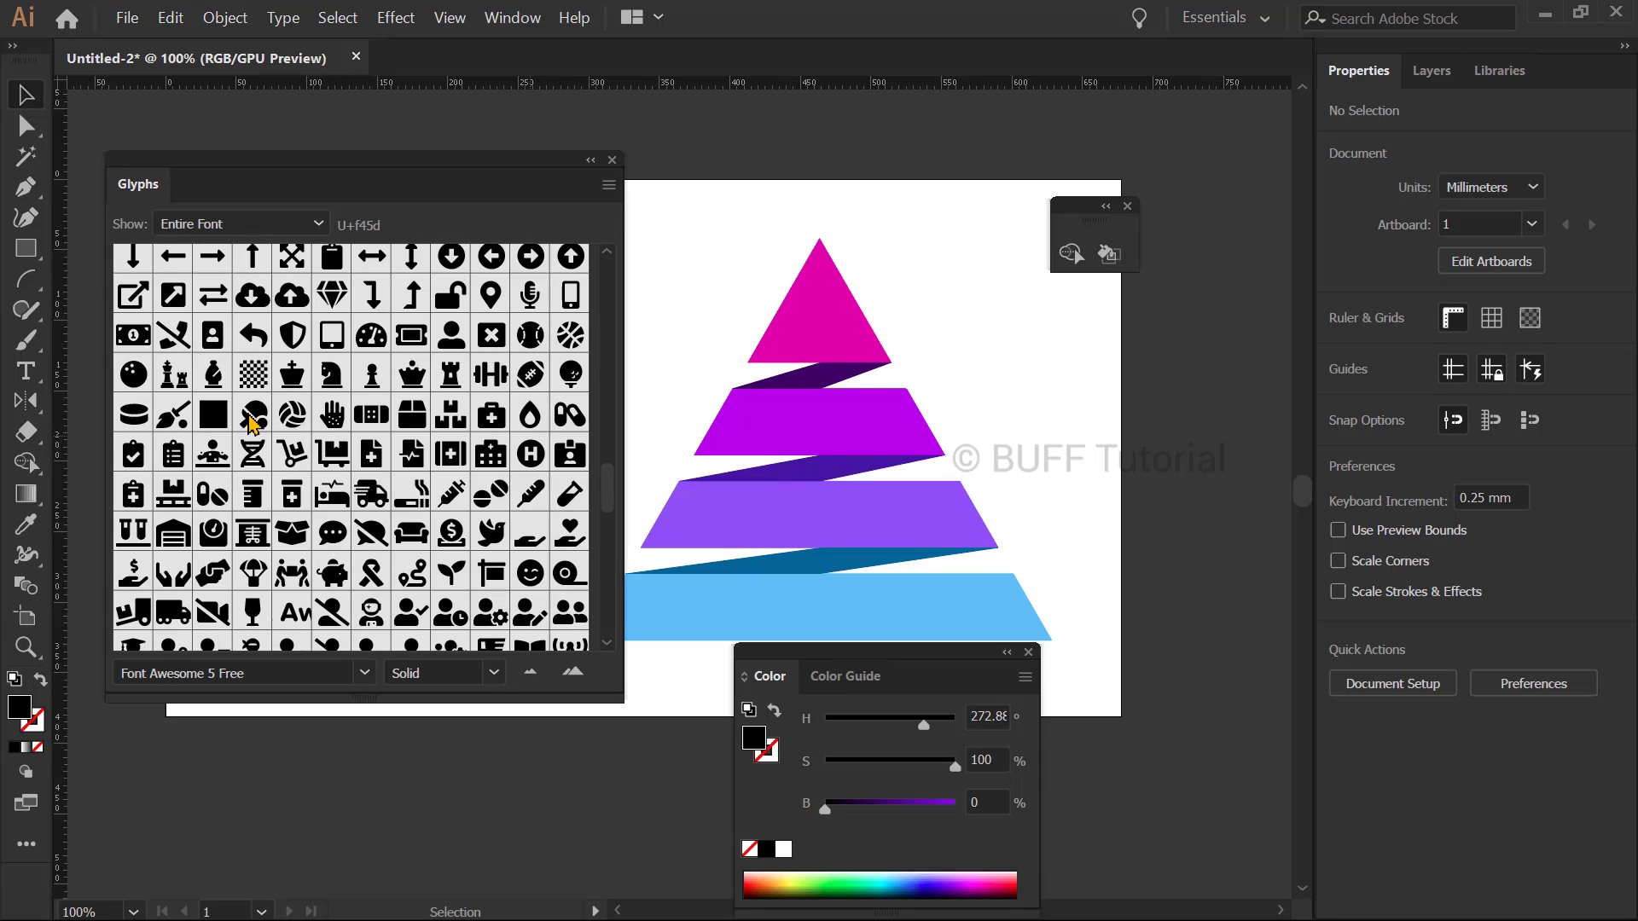
pyautogui.scroll(2, 250, 424)
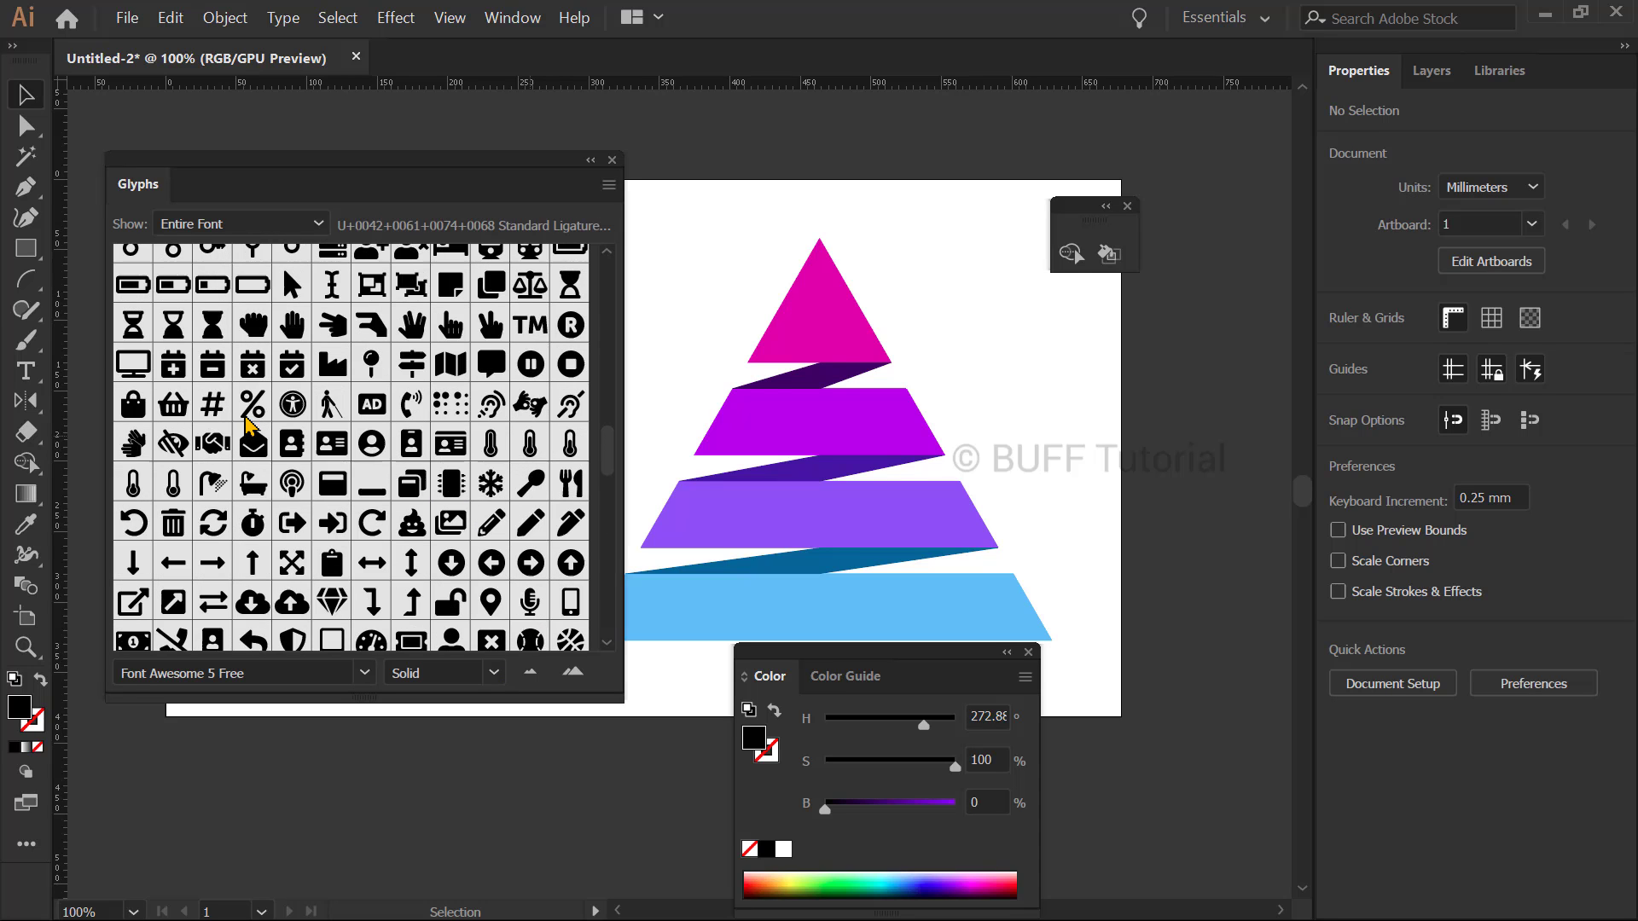
pyautogui.click(138, 411)
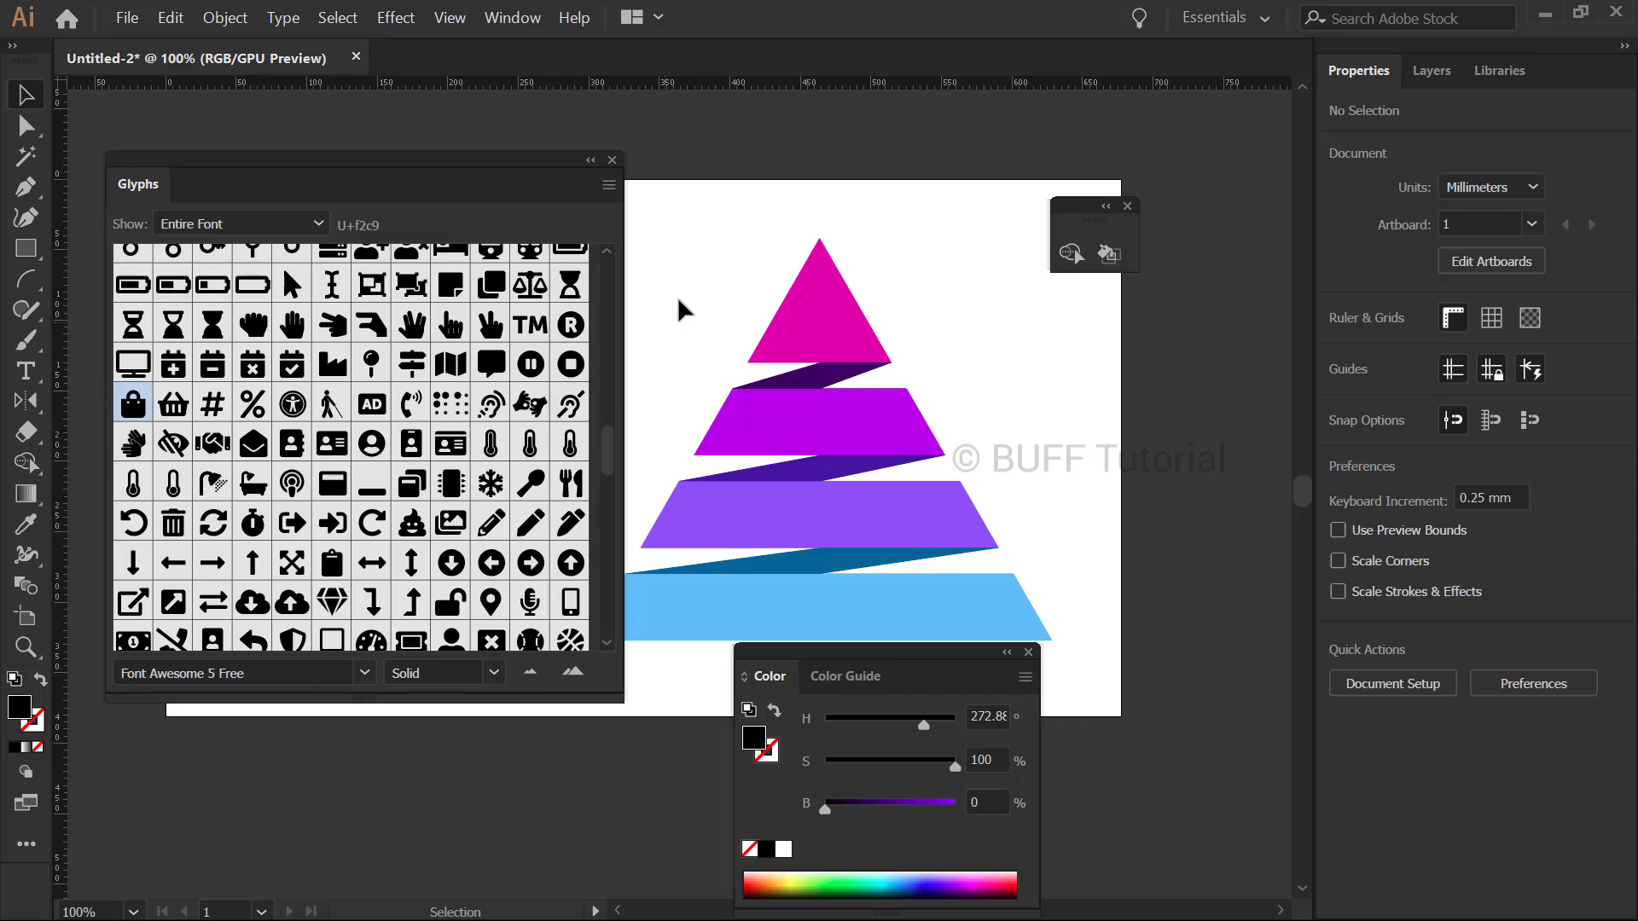
pyautogui.press('t')
pyautogui.click(708, 209)
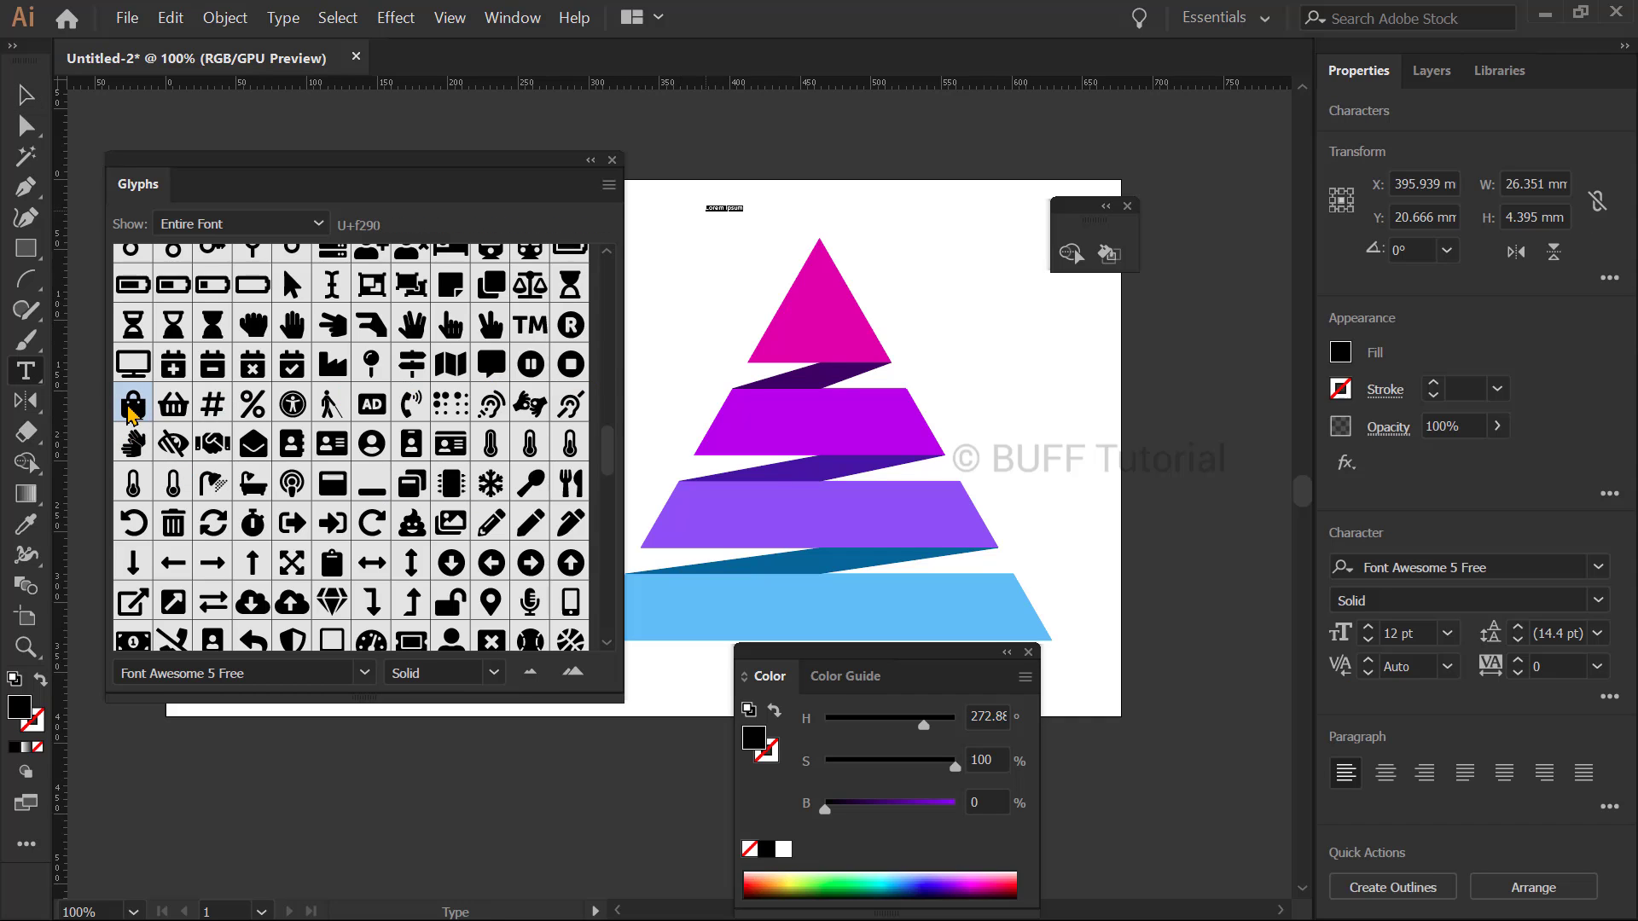
pyautogui.click(28, 96)
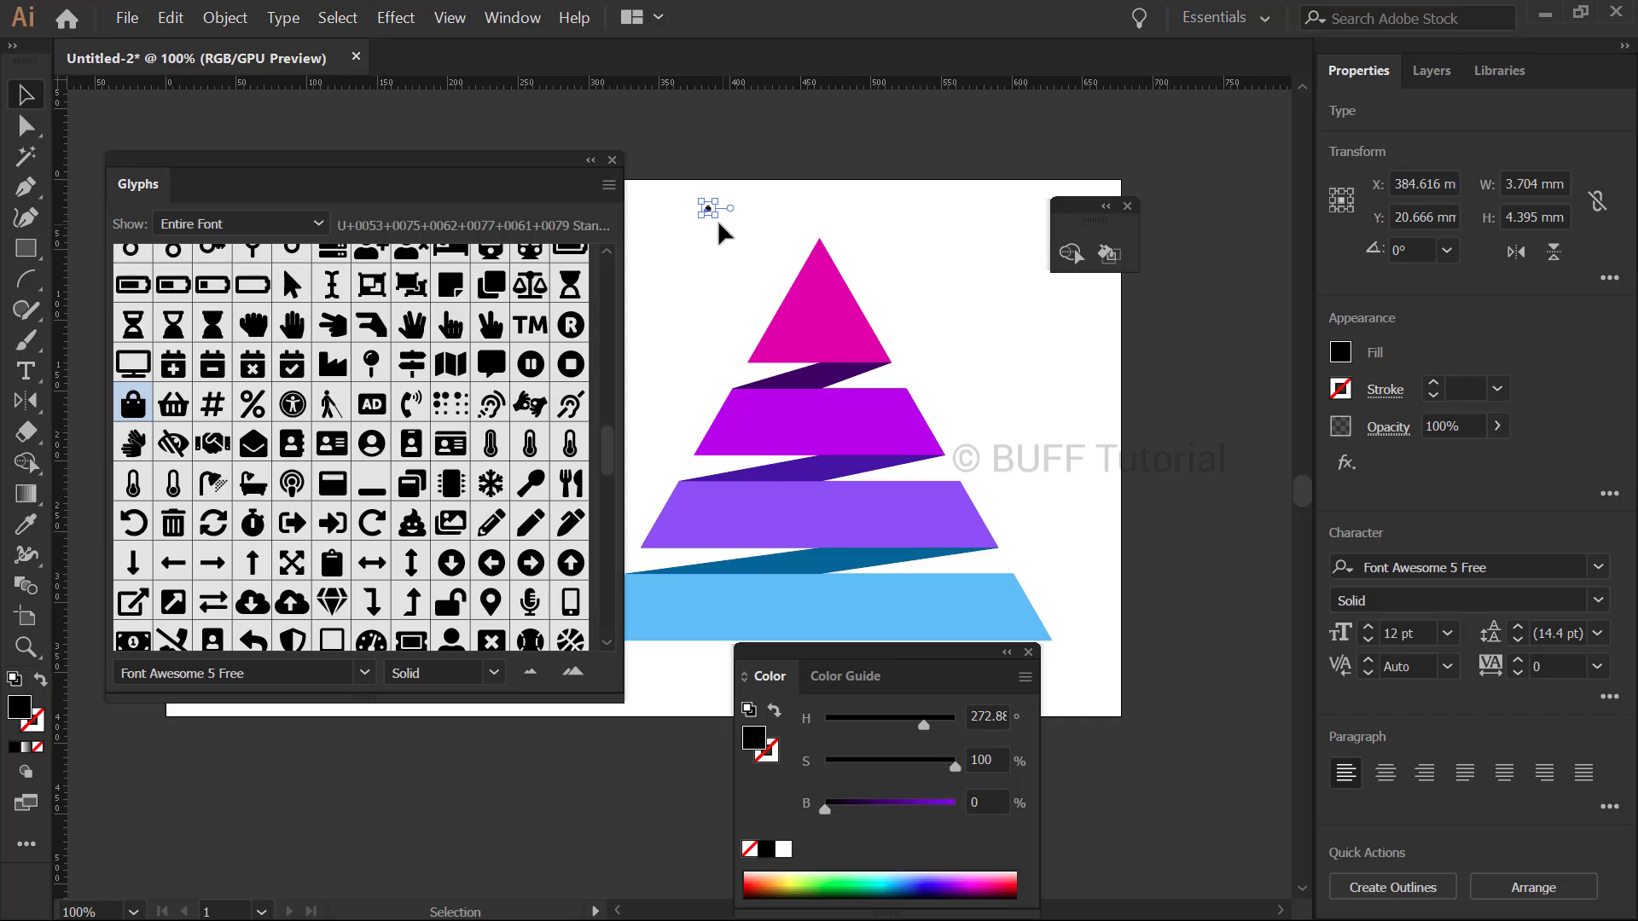
# Enlarge the bag glyph onto the top tier and change a copy into a baseball icon
pyautogui.moveTo(714, 214); pyautogui.dragTo(747, 431)
pyautogui.doubleClick(744, 424)
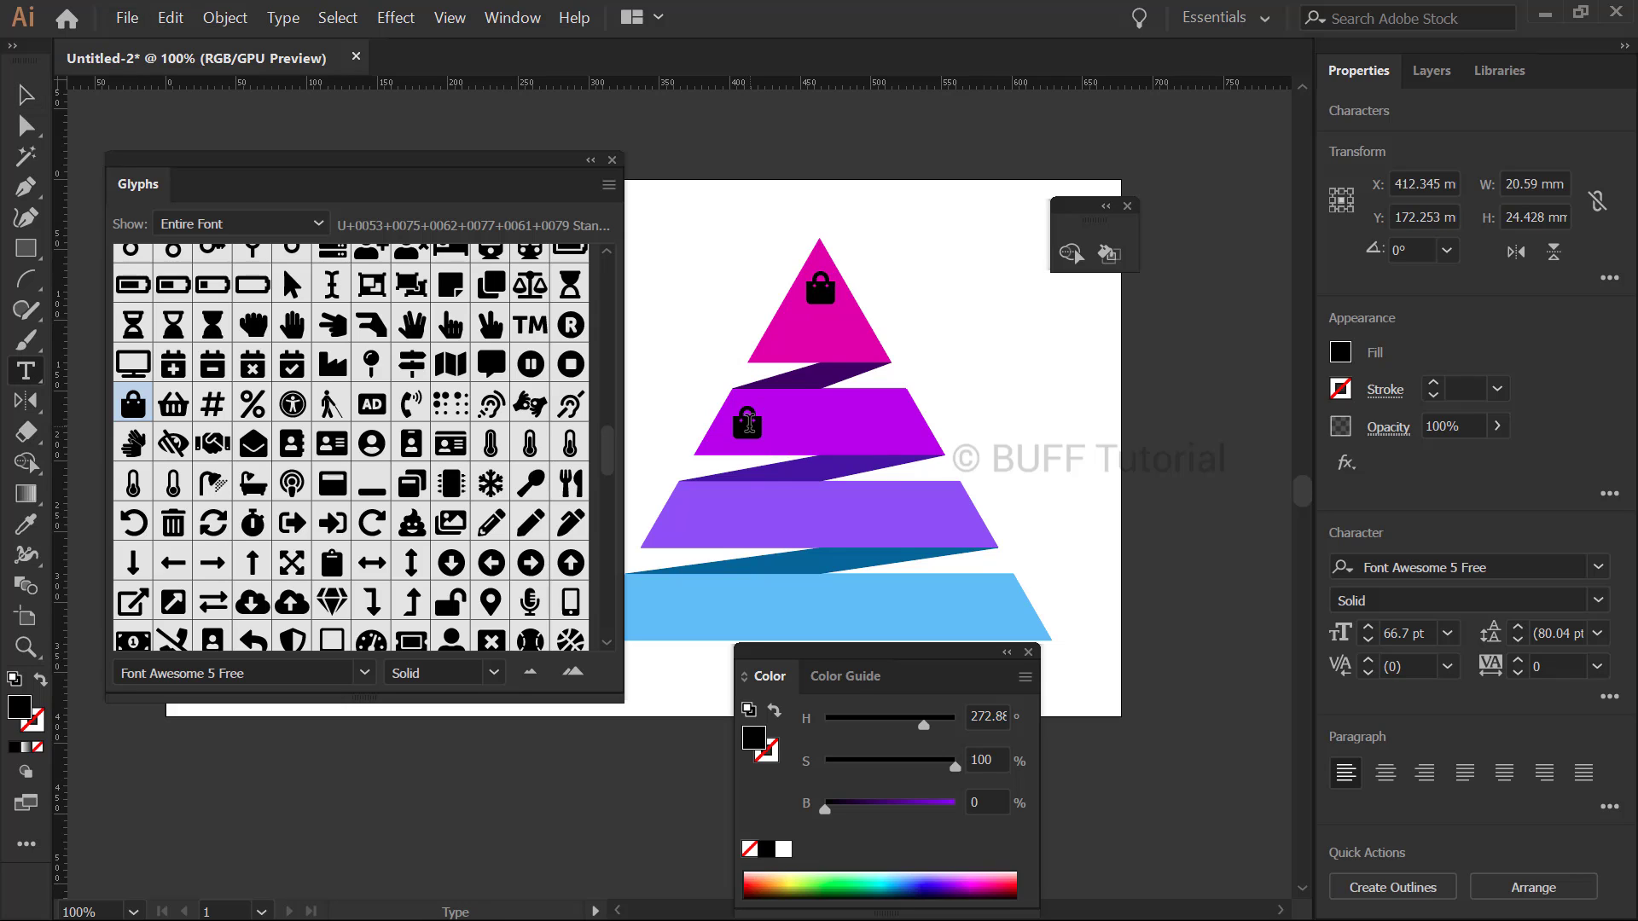
pyautogui.doubleClick(746, 424)
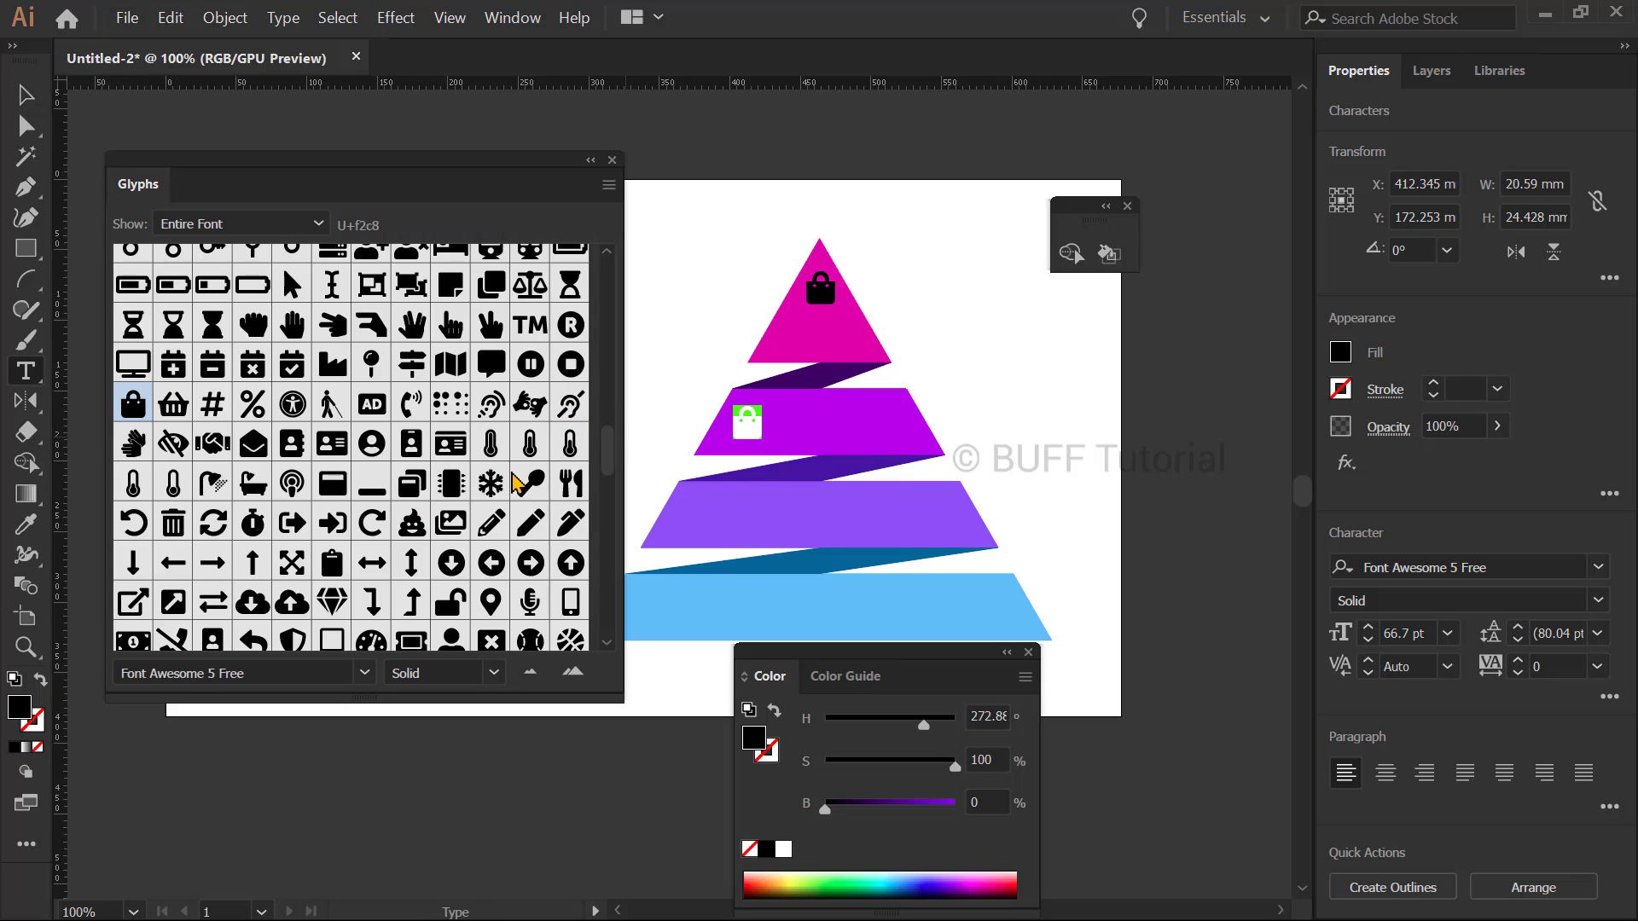
pyautogui.scroll(-2, 546, 595)
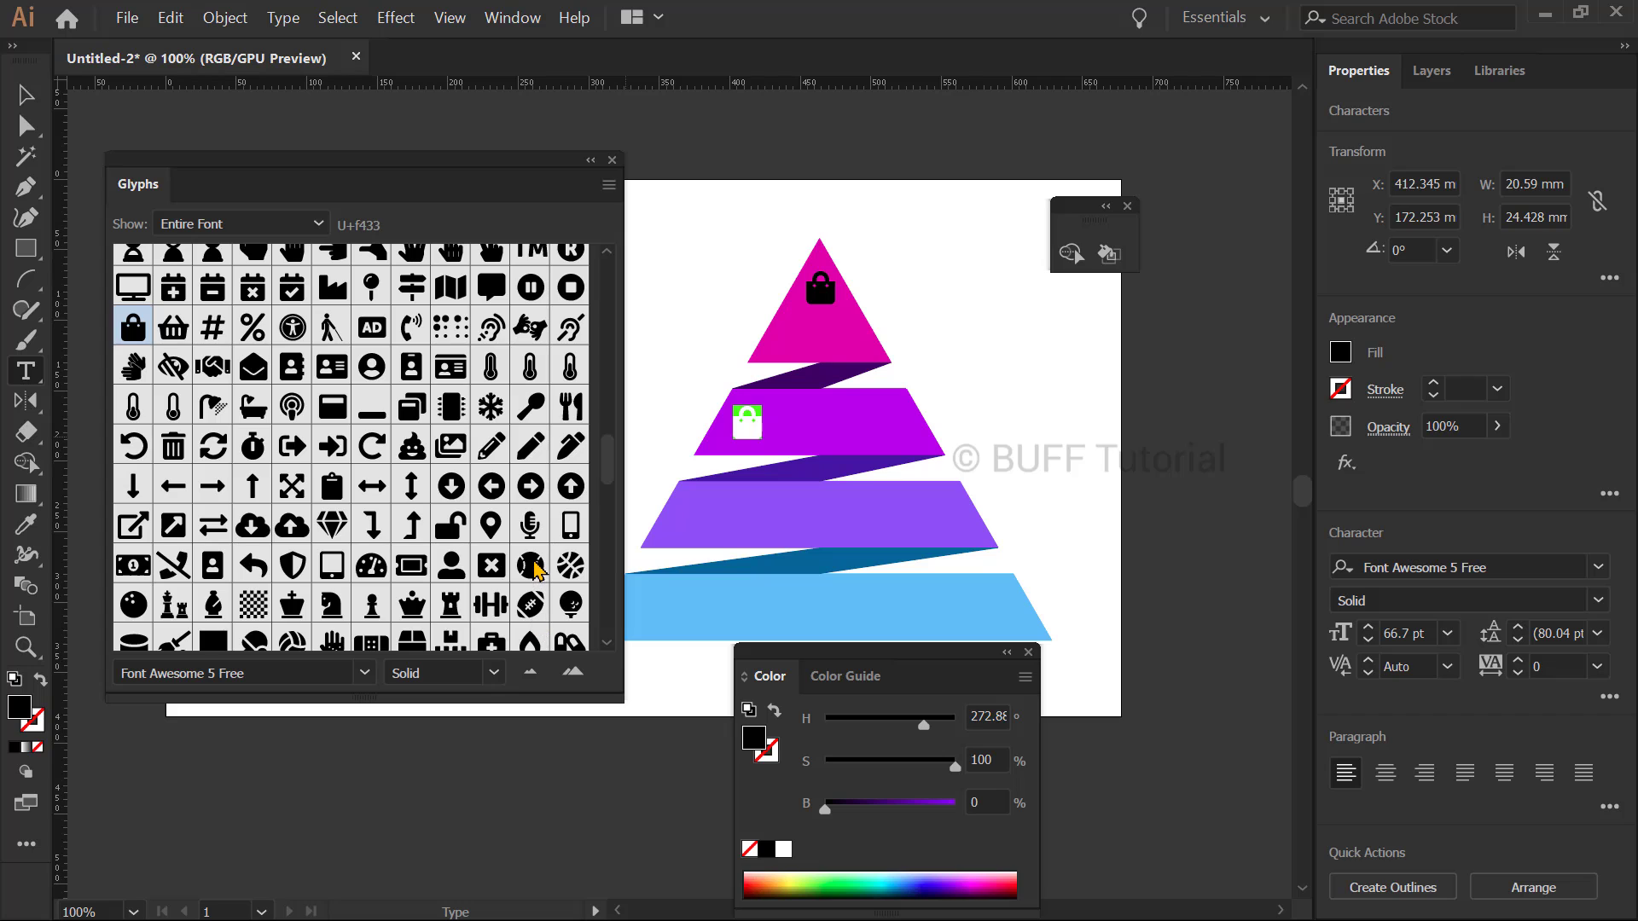
pyautogui.doubleClick(530, 566)
pyautogui.click(34, 95)
# Copy the baseball onto the violet band and replace it with a parachute icon
pyautogui.moveTo(846, 449); pyautogui.dragTo(964, 394)
pyautogui.moveTo(869, 372); pyautogui.dragTo(813, 464)
pyautogui.press('t')
pyautogui.doubleClick(813, 463)
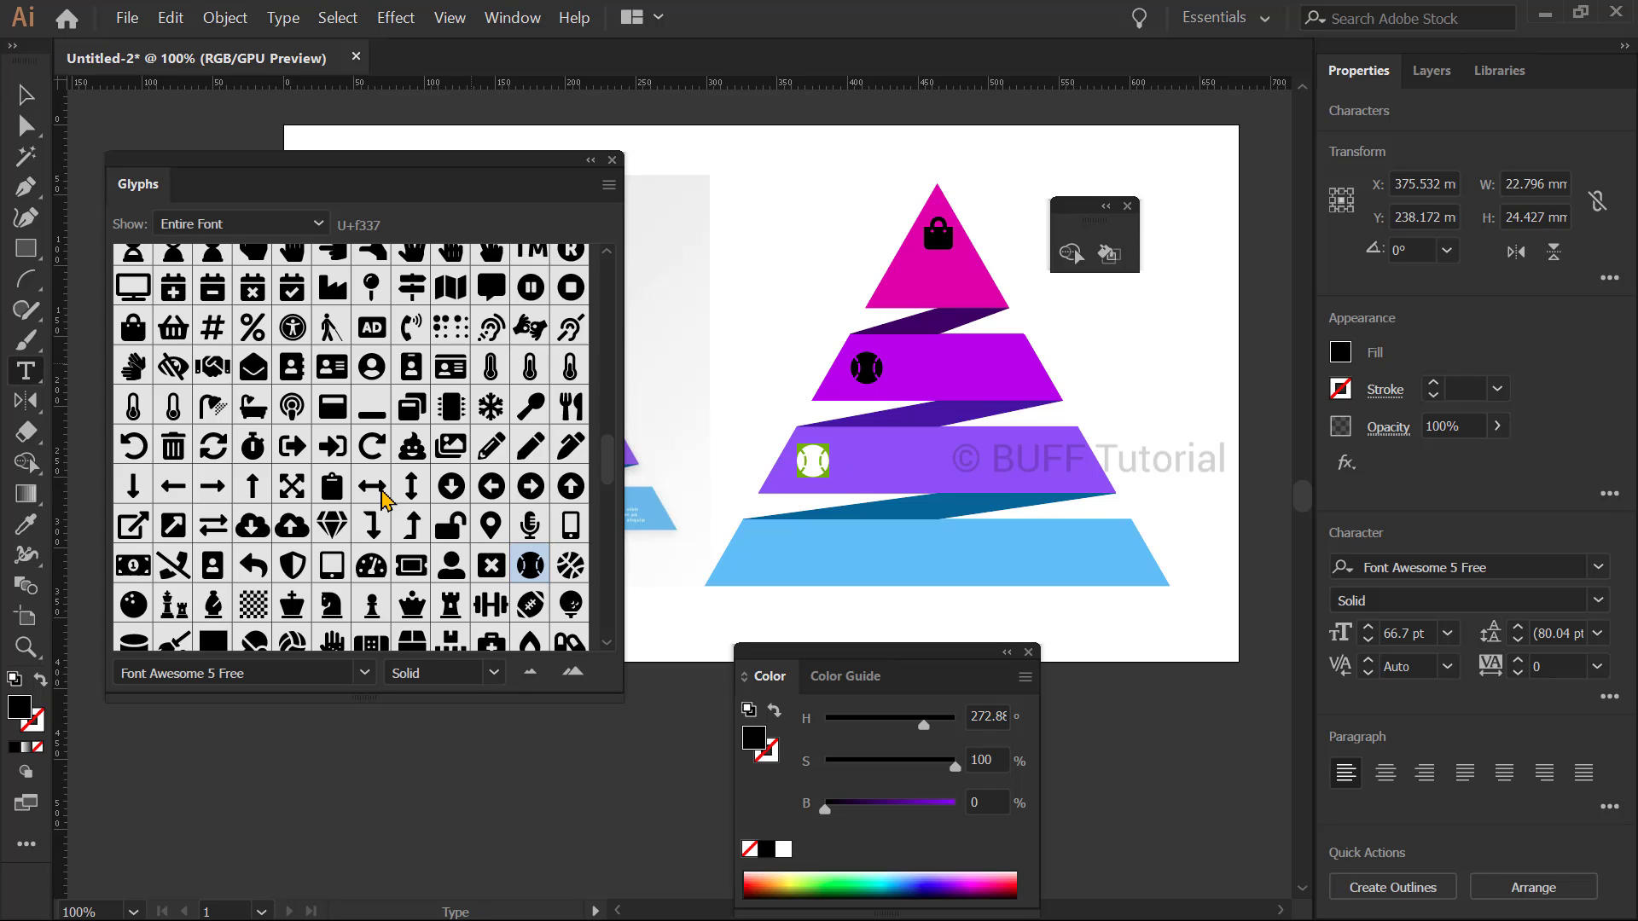
pyautogui.scroll(-2, 381, 497)
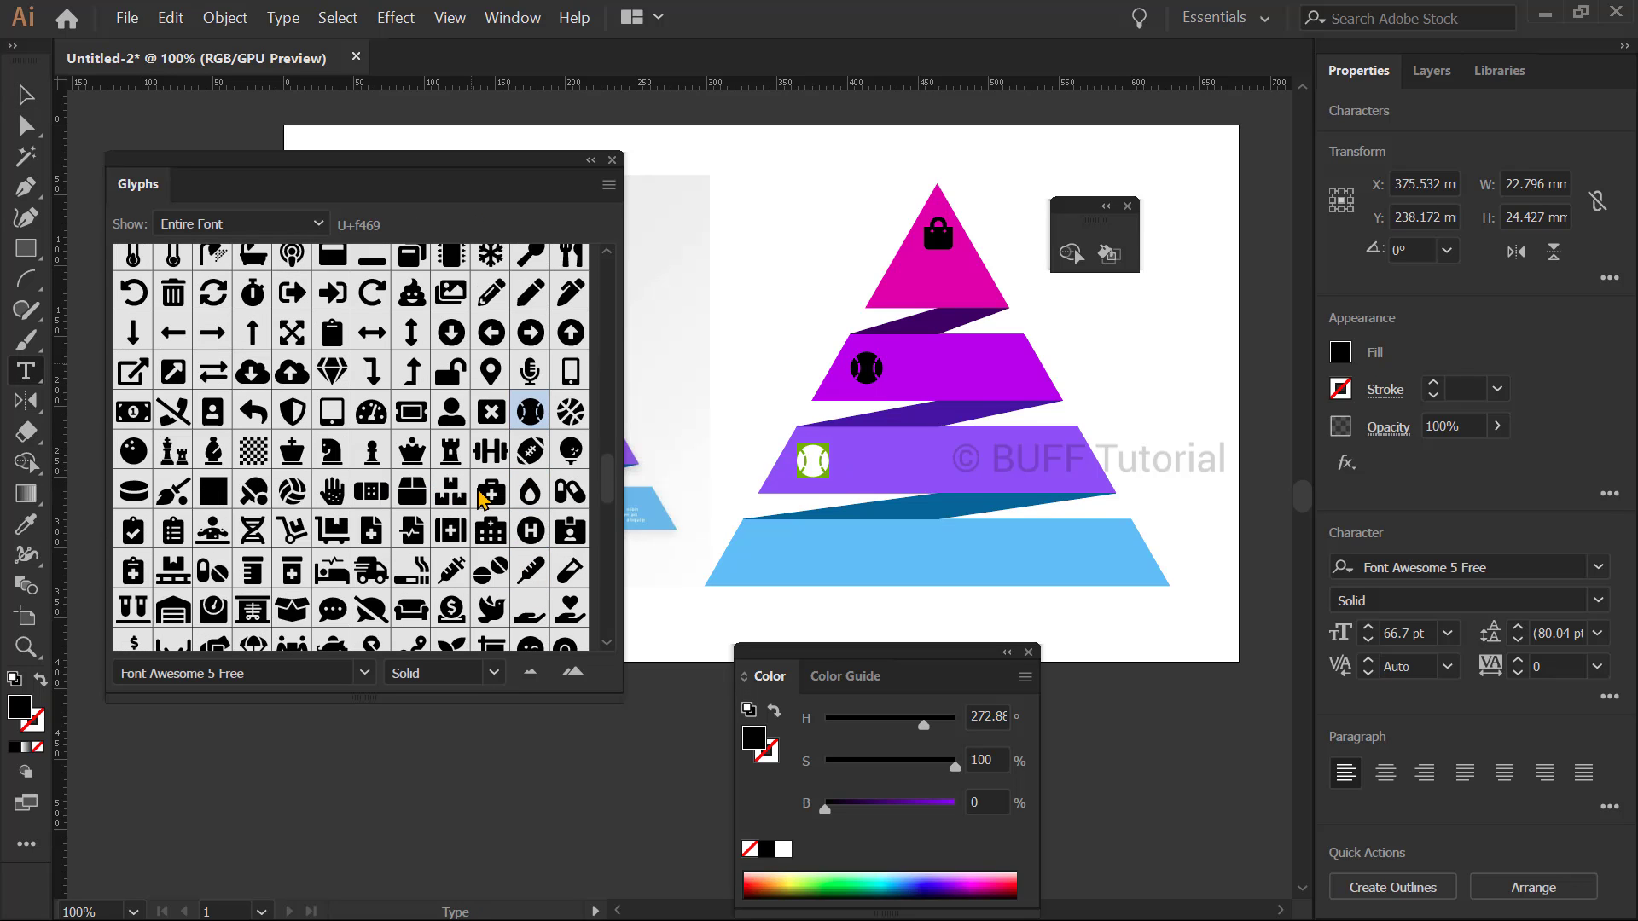
pyautogui.scroll(-1, 468, 512)
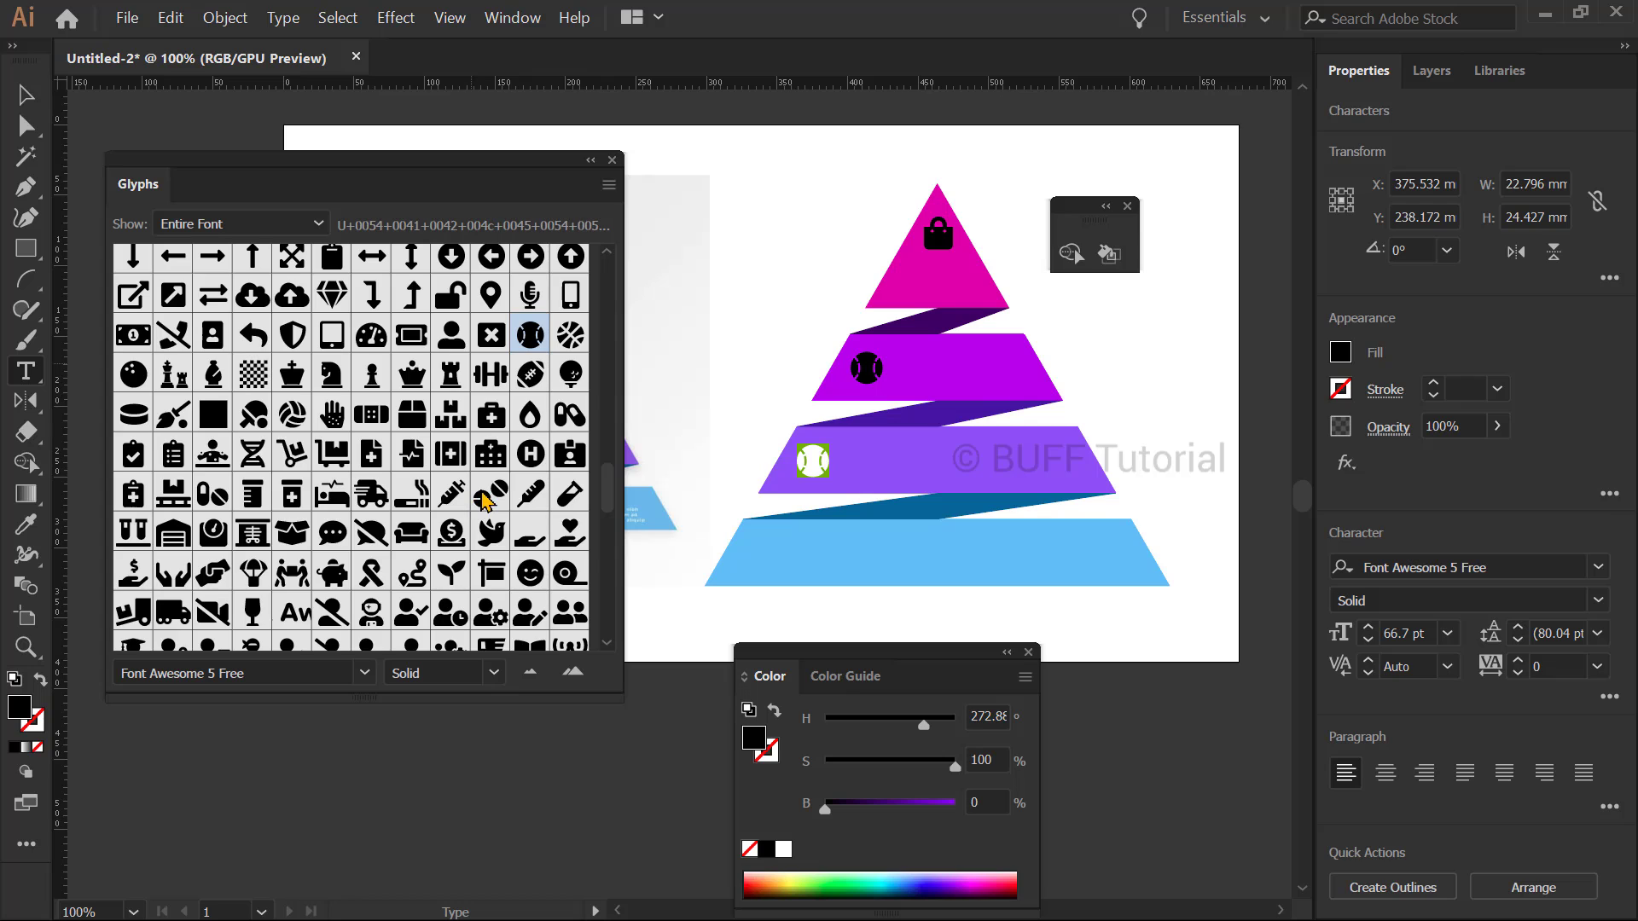
pyautogui.scroll(-1, 479, 507)
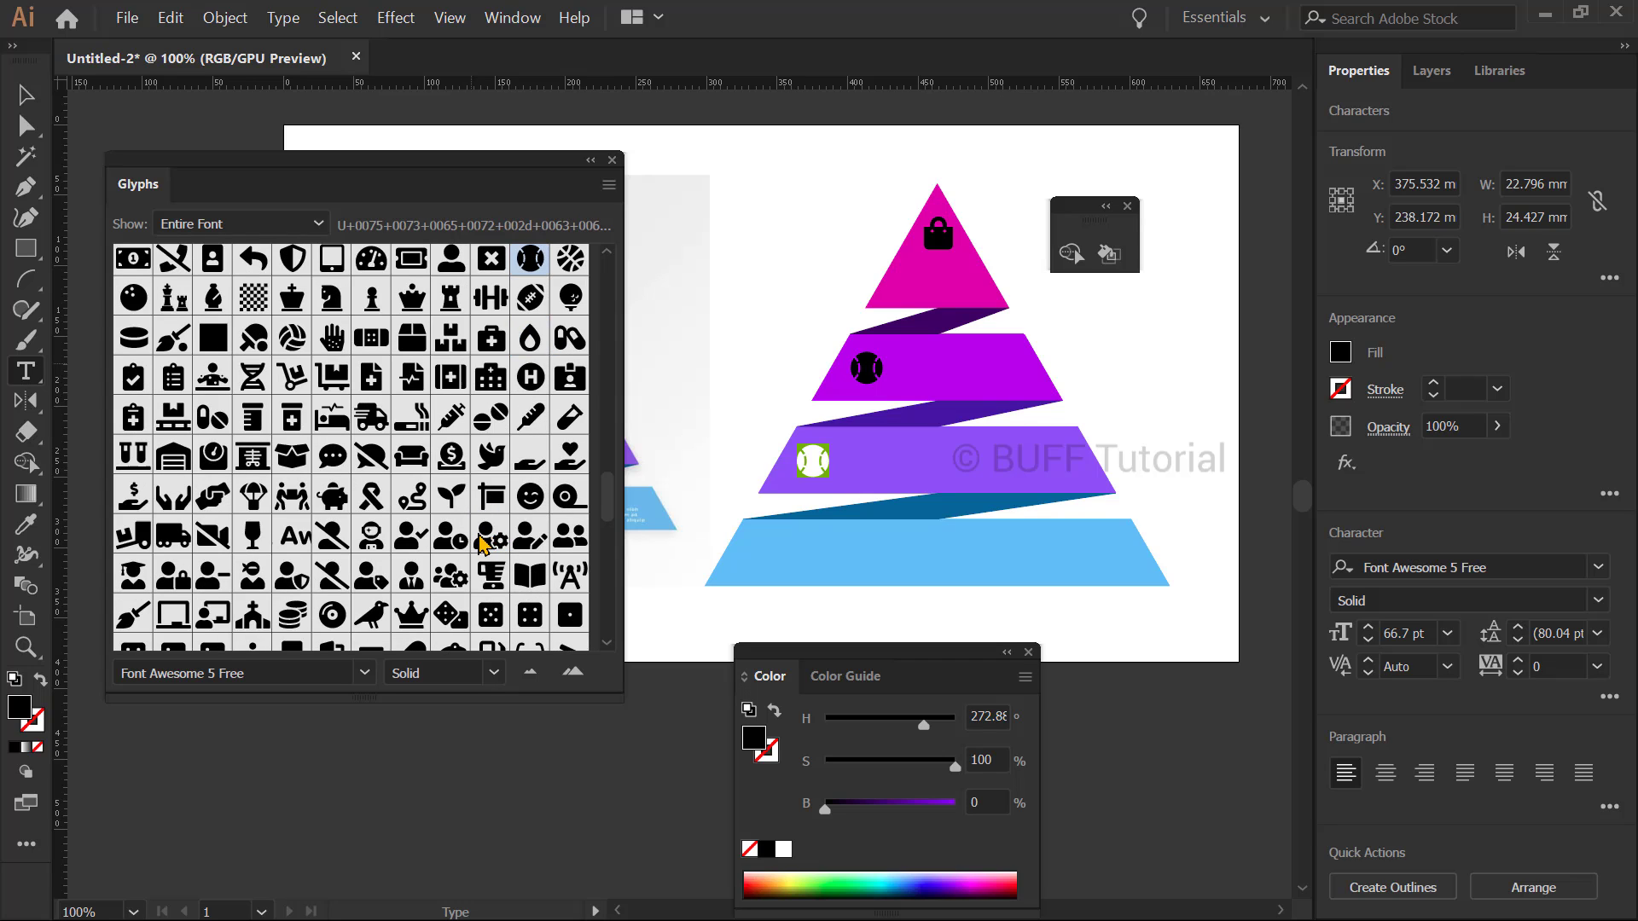
pyautogui.doubleClick(253, 495)
pyautogui.press('Escape')
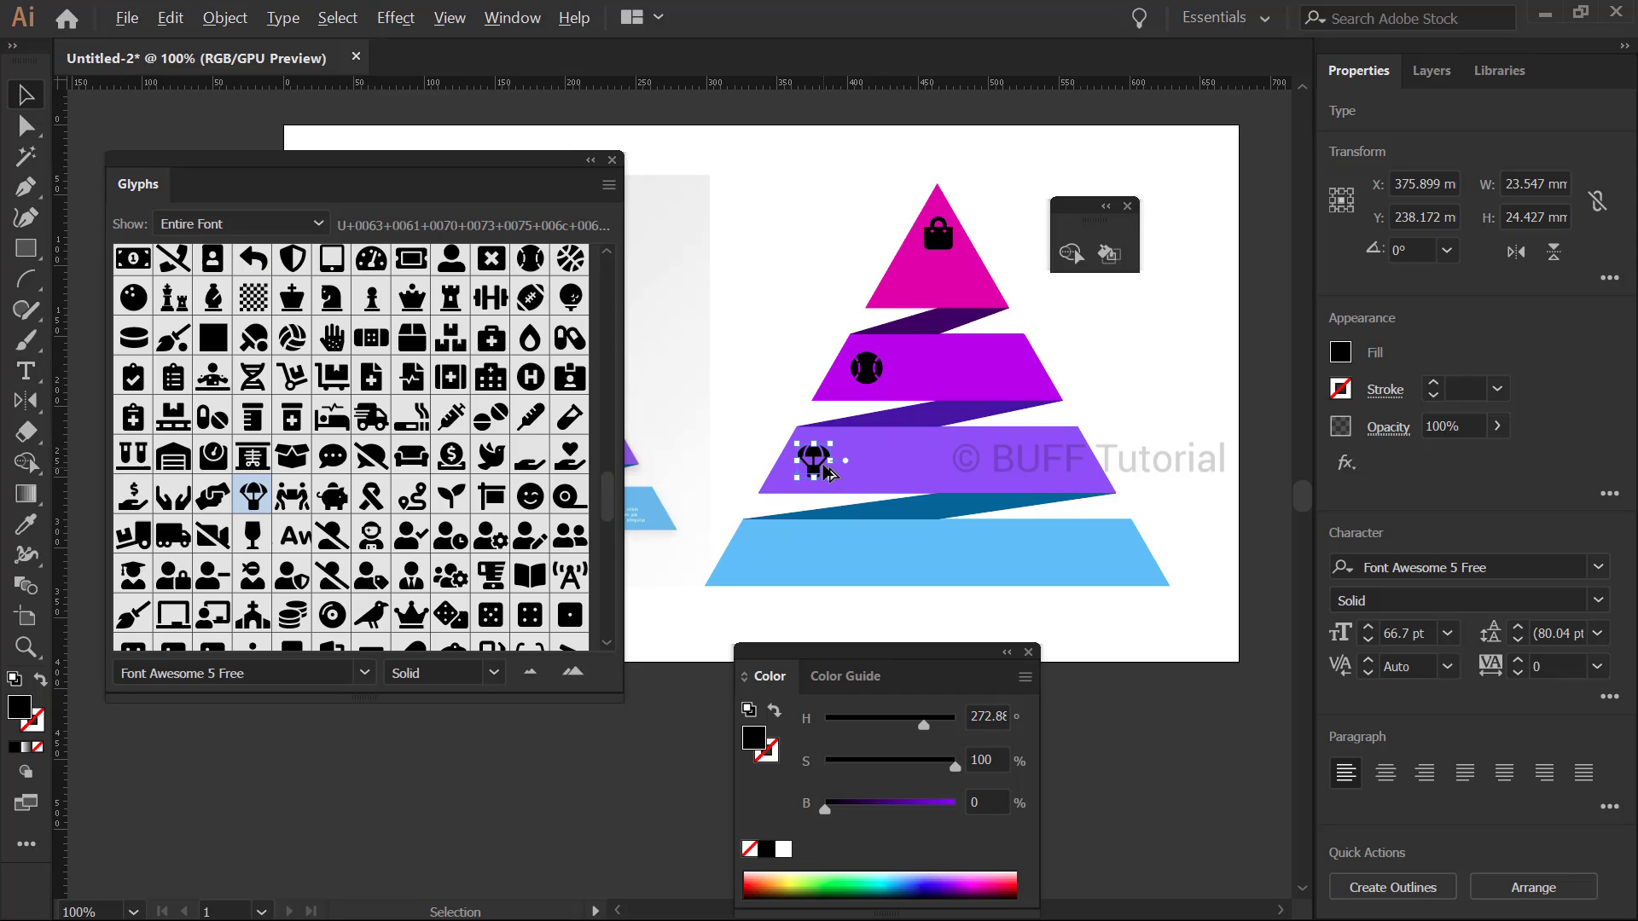
# Copy the parachute onto the blue bottom tier as a feather icon, then select all four icons
pyautogui.moveTo(829, 474); pyautogui.dragTo(764, 553)
pyautogui.doubleClick(765, 553)
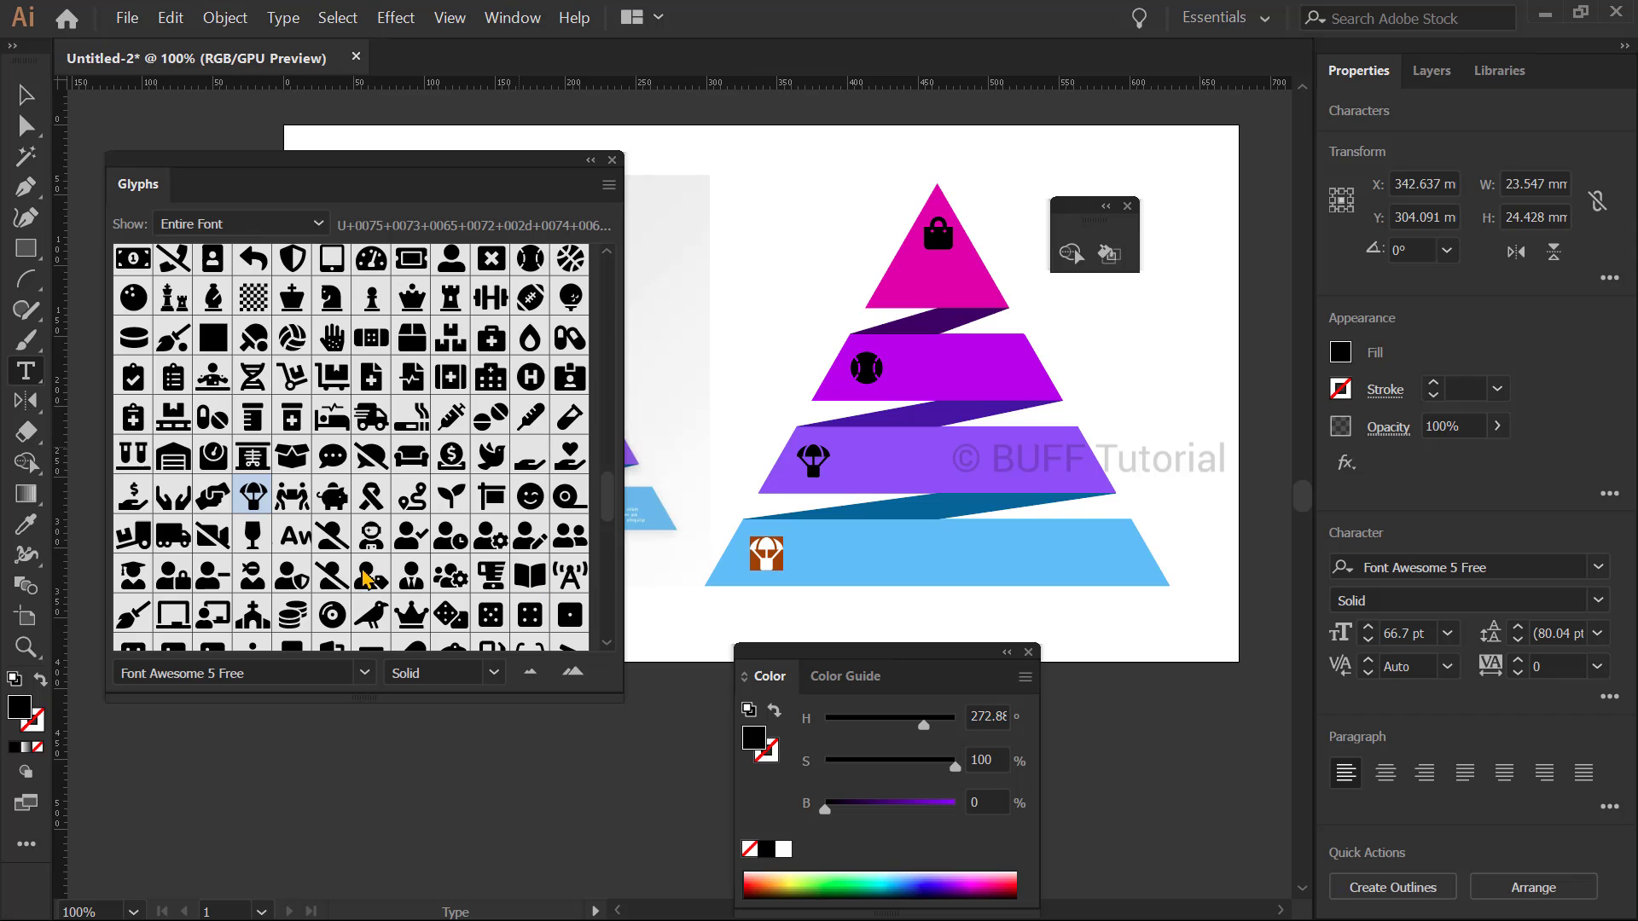
pyautogui.scroll(-2, 375, 577)
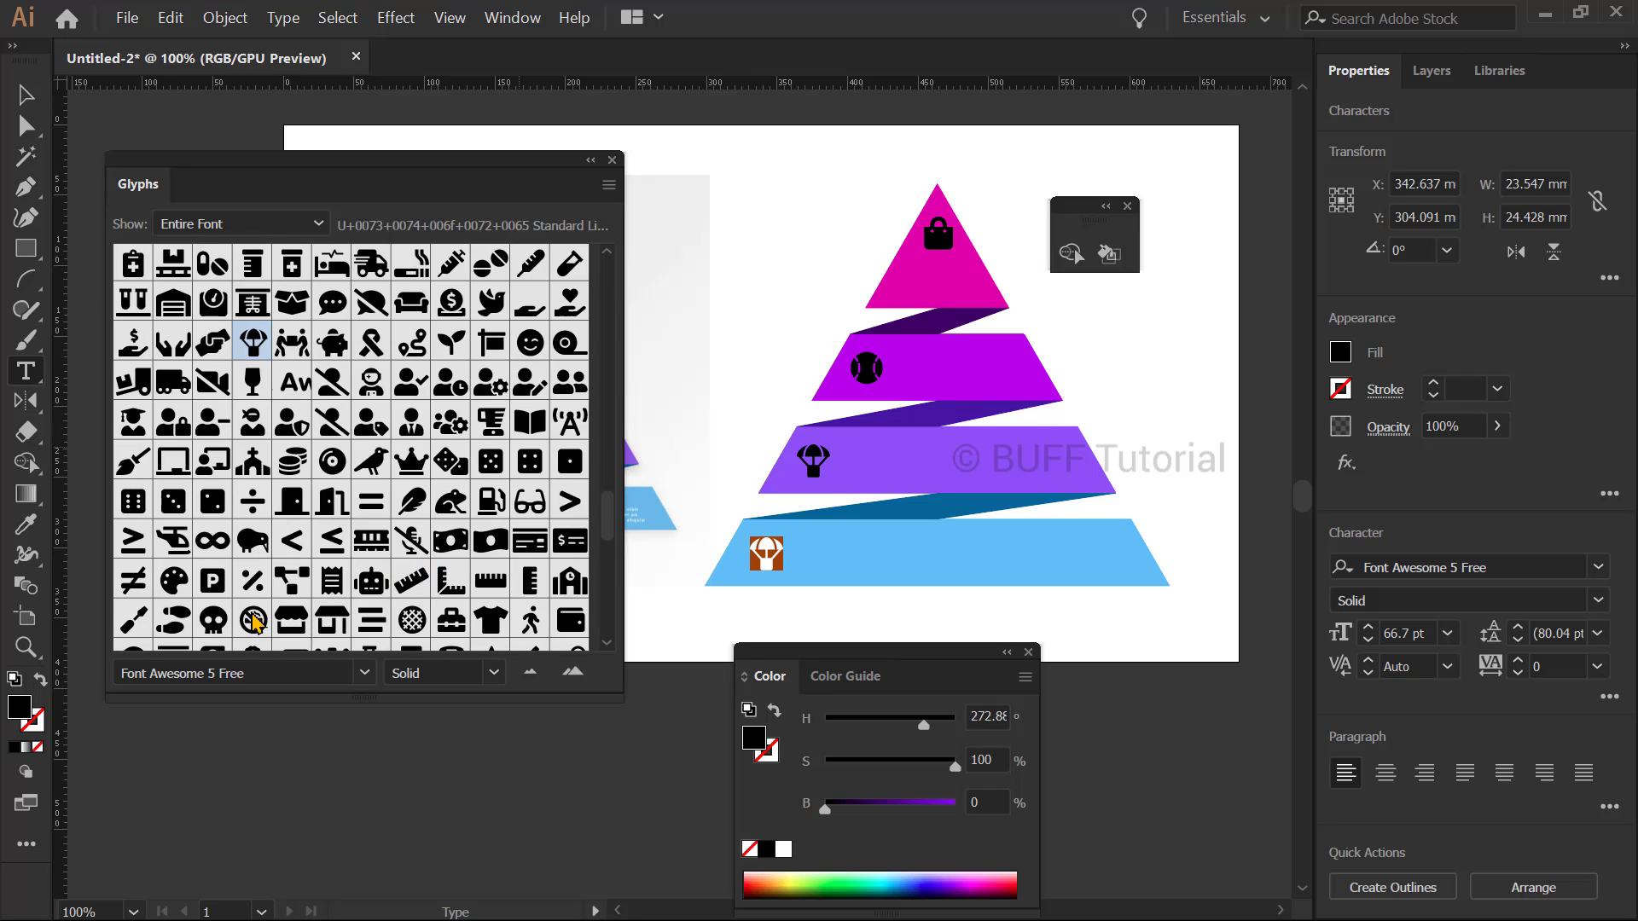
pyautogui.scroll(-2, 455, 607)
pyautogui.doubleClick(486, 550)
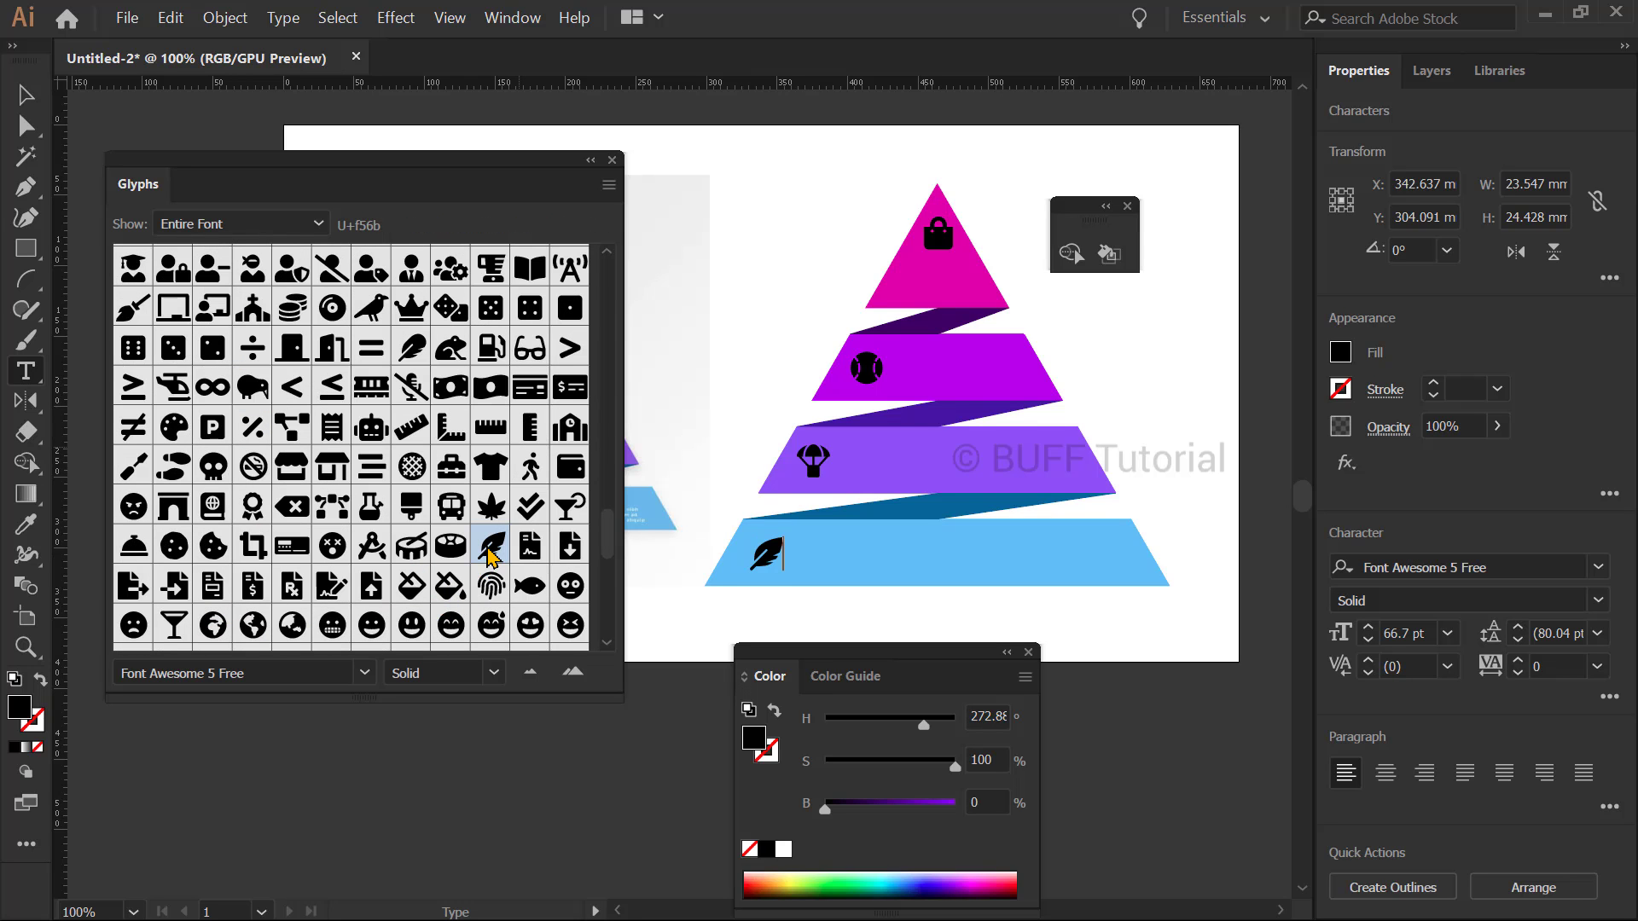
pyautogui.press('Escape')
pyautogui.keyDown('shift'); pyautogui.click(813, 461); pyautogui.keyUp('shift')
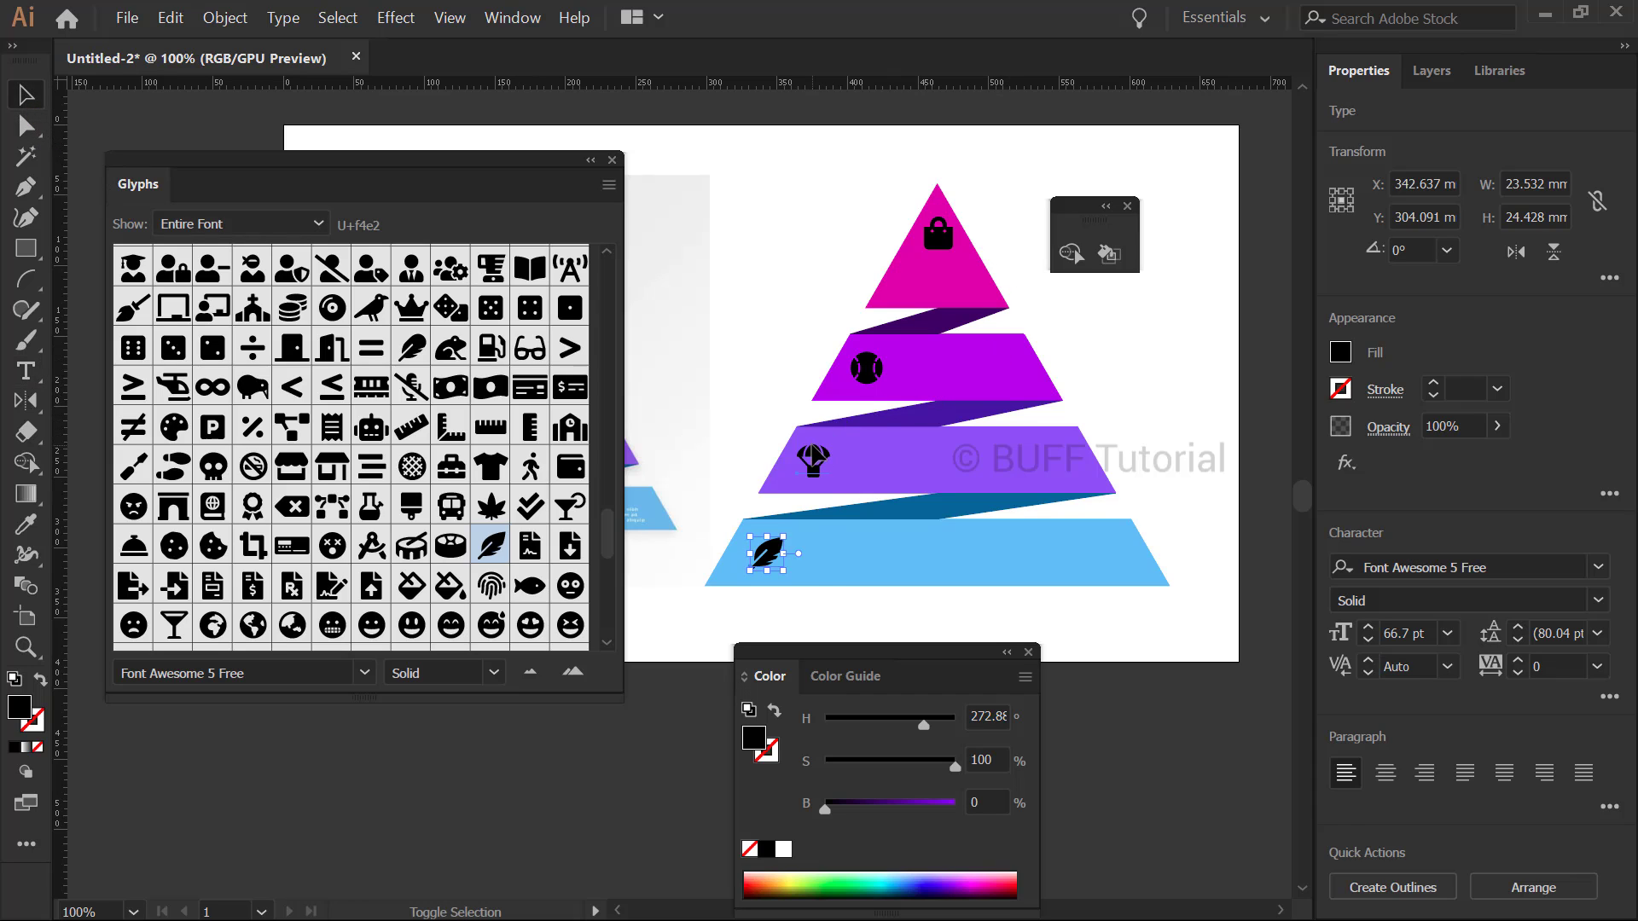
pyautogui.keyDown('shift'); pyautogui.click(866, 369); pyautogui.keyUp('shift')
pyautogui.keyDown('shift'); pyautogui.click(939, 233); pyautogui.keyUp('shift')
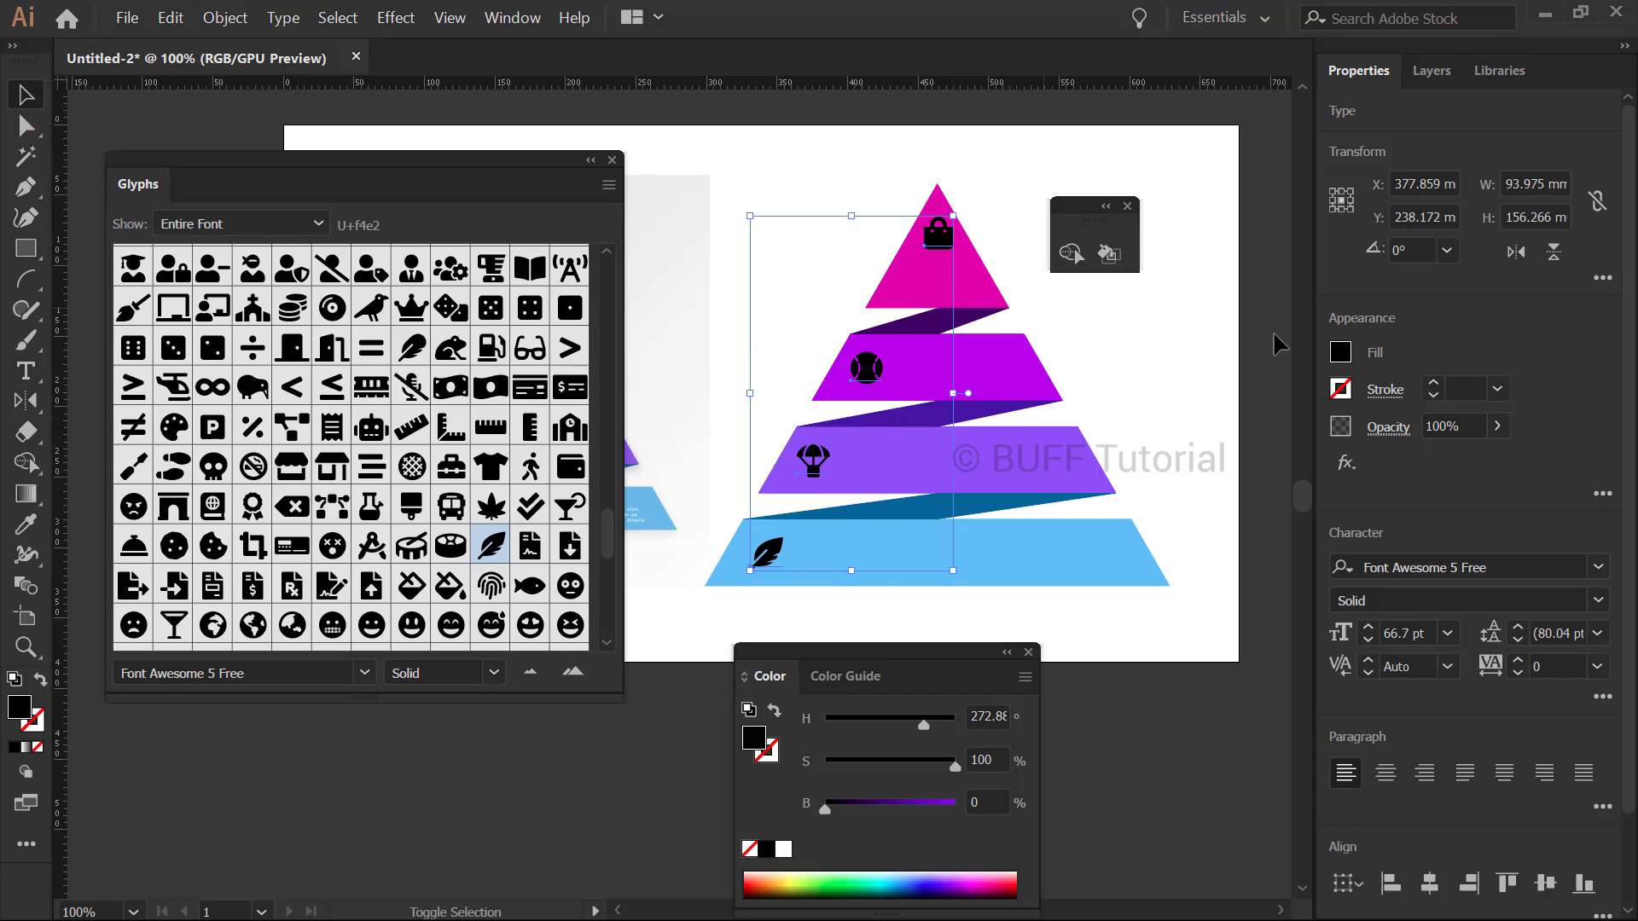
# Fill all four tier icons with white
pyautogui.click(1339, 363)
pyautogui.click(1098, 444)
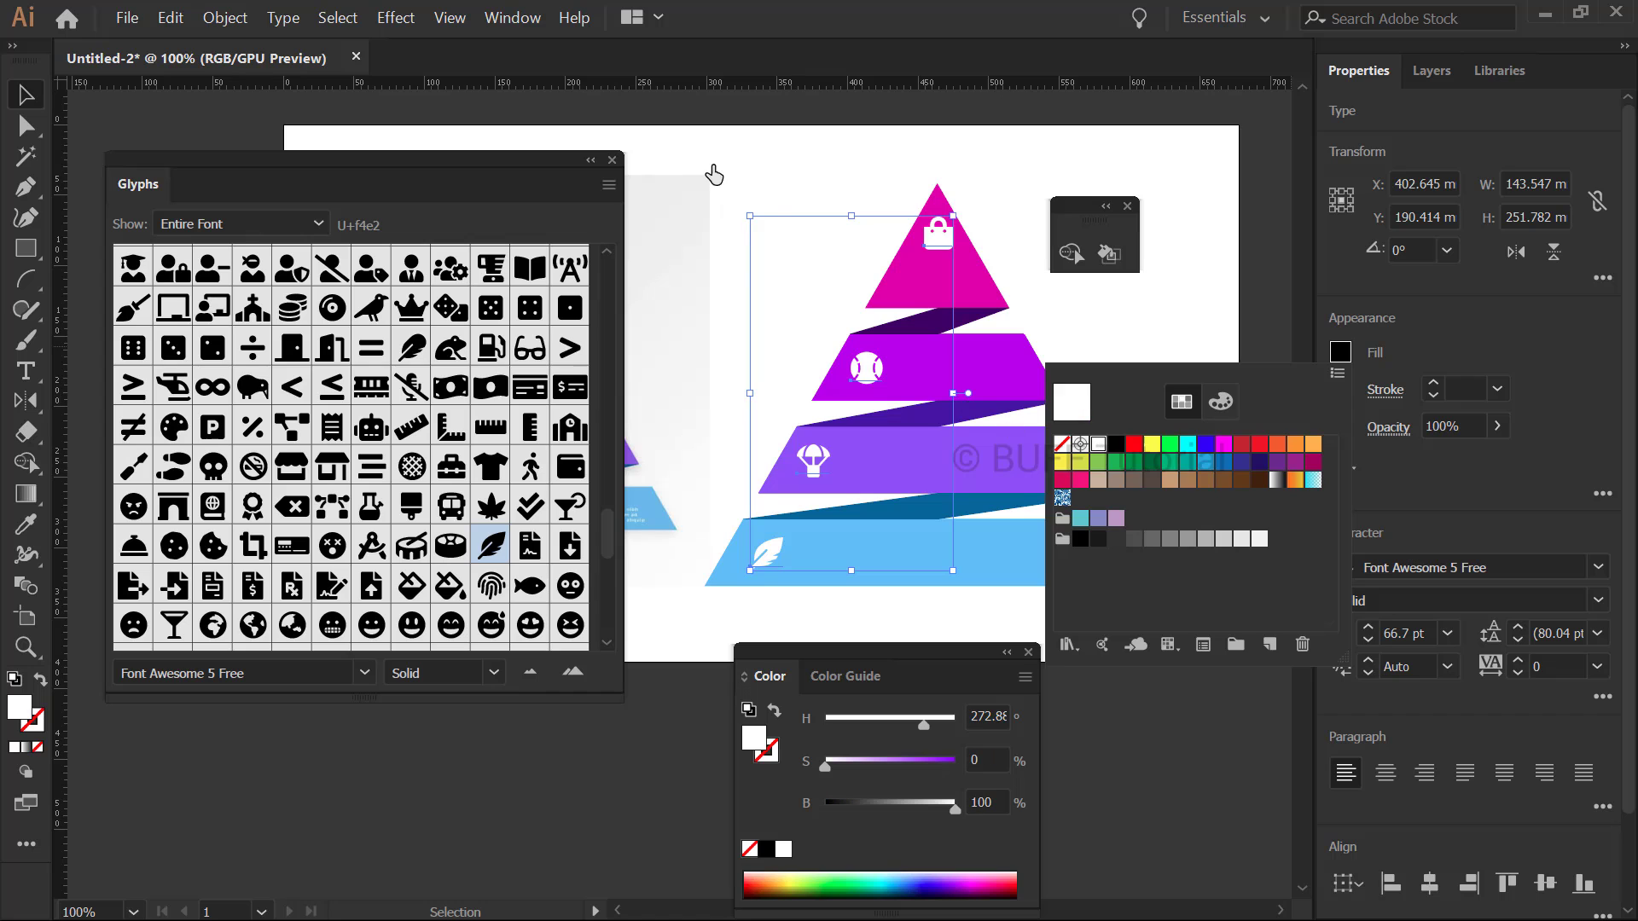
pyautogui.moveTo(551, 175); pyautogui.dragTo(487, 674)
pyautogui.click(489, 611)
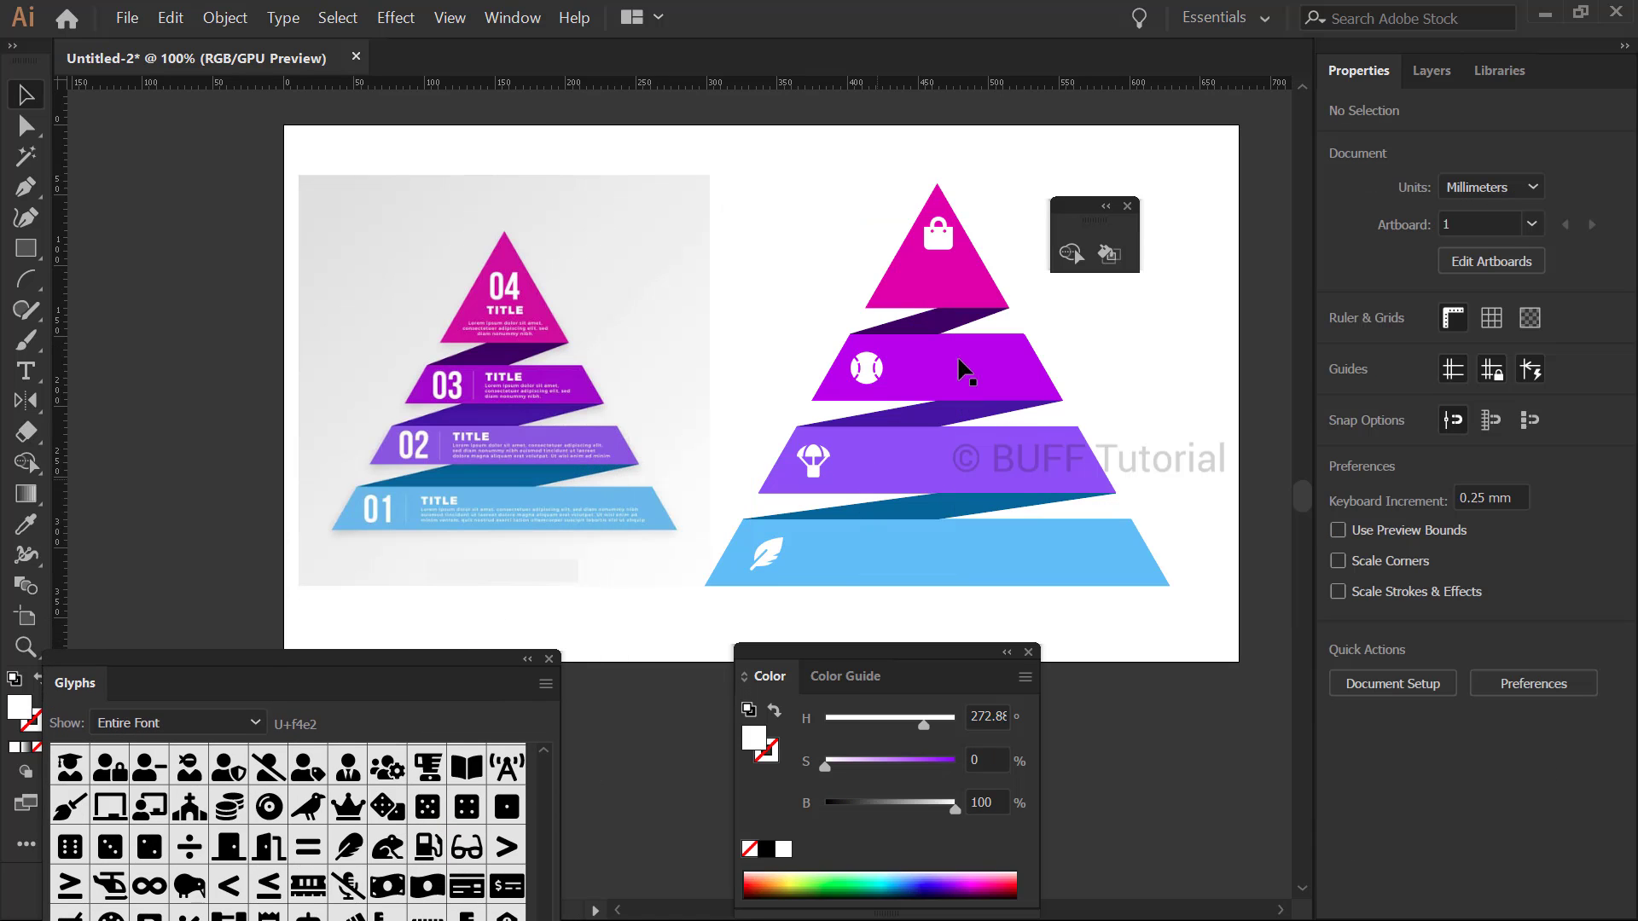
# Nudge the bag, baseball, parachute and feather icons slightly left
pyautogui.scroll(2, 1159, 352)
pyautogui.moveTo(1154, 350); pyautogui.dragTo(1138, 464)
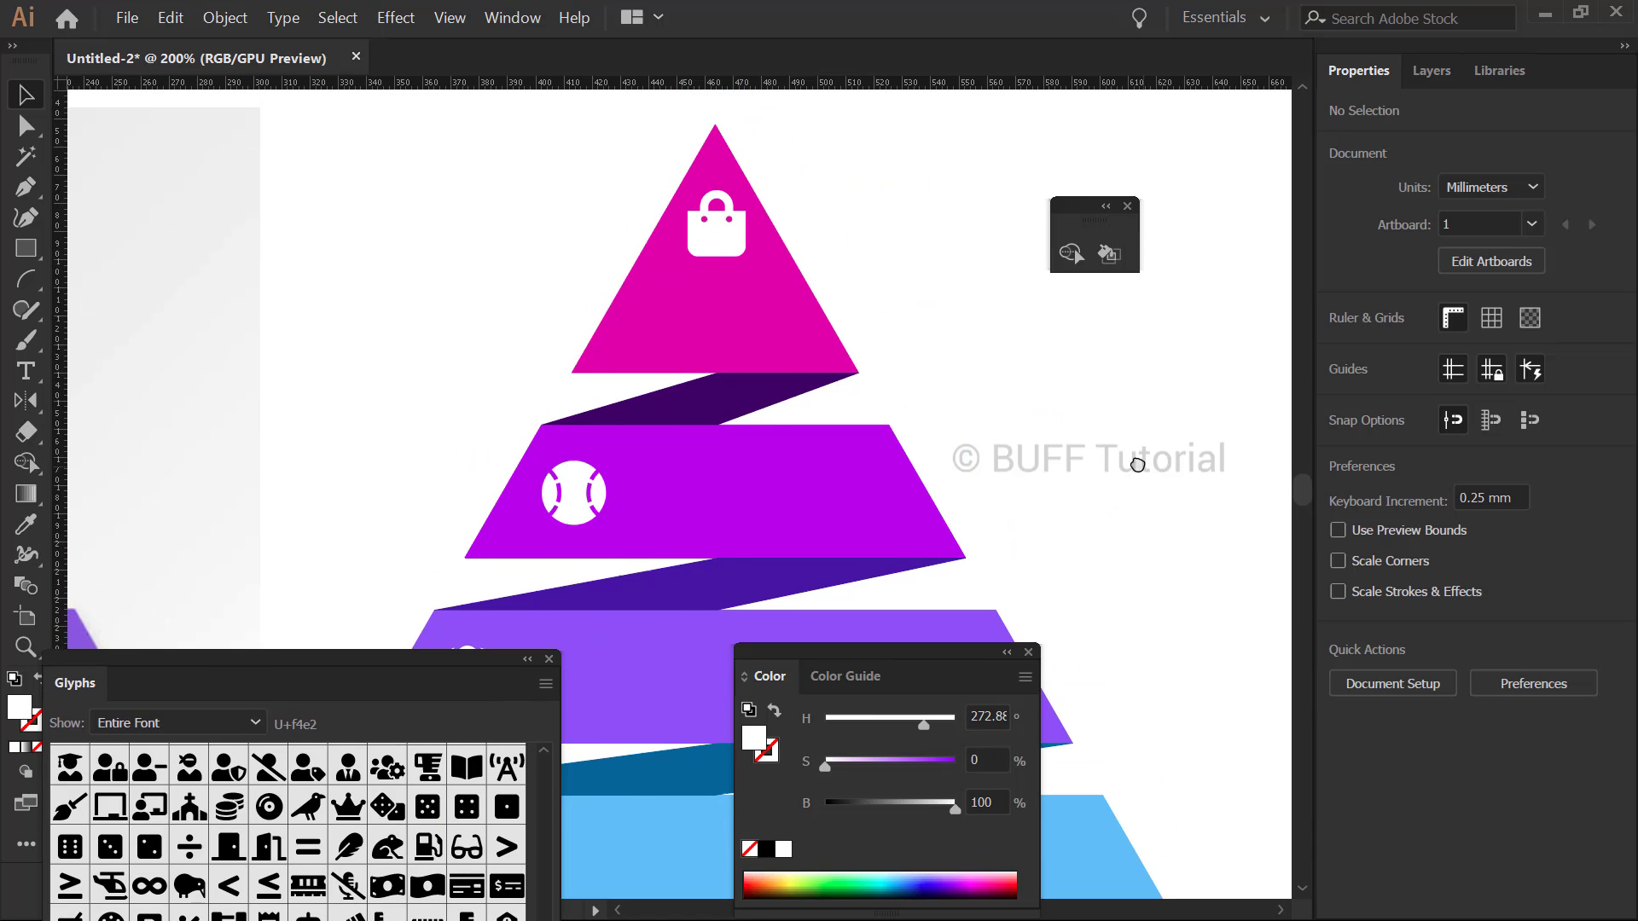
pyautogui.click(718, 249)
pyautogui.moveTo(718, 249); pyautogui.dragTo(713, 237)
pyautogui.moveTo(582, 485); pyautogui.dragTo(741, 309)
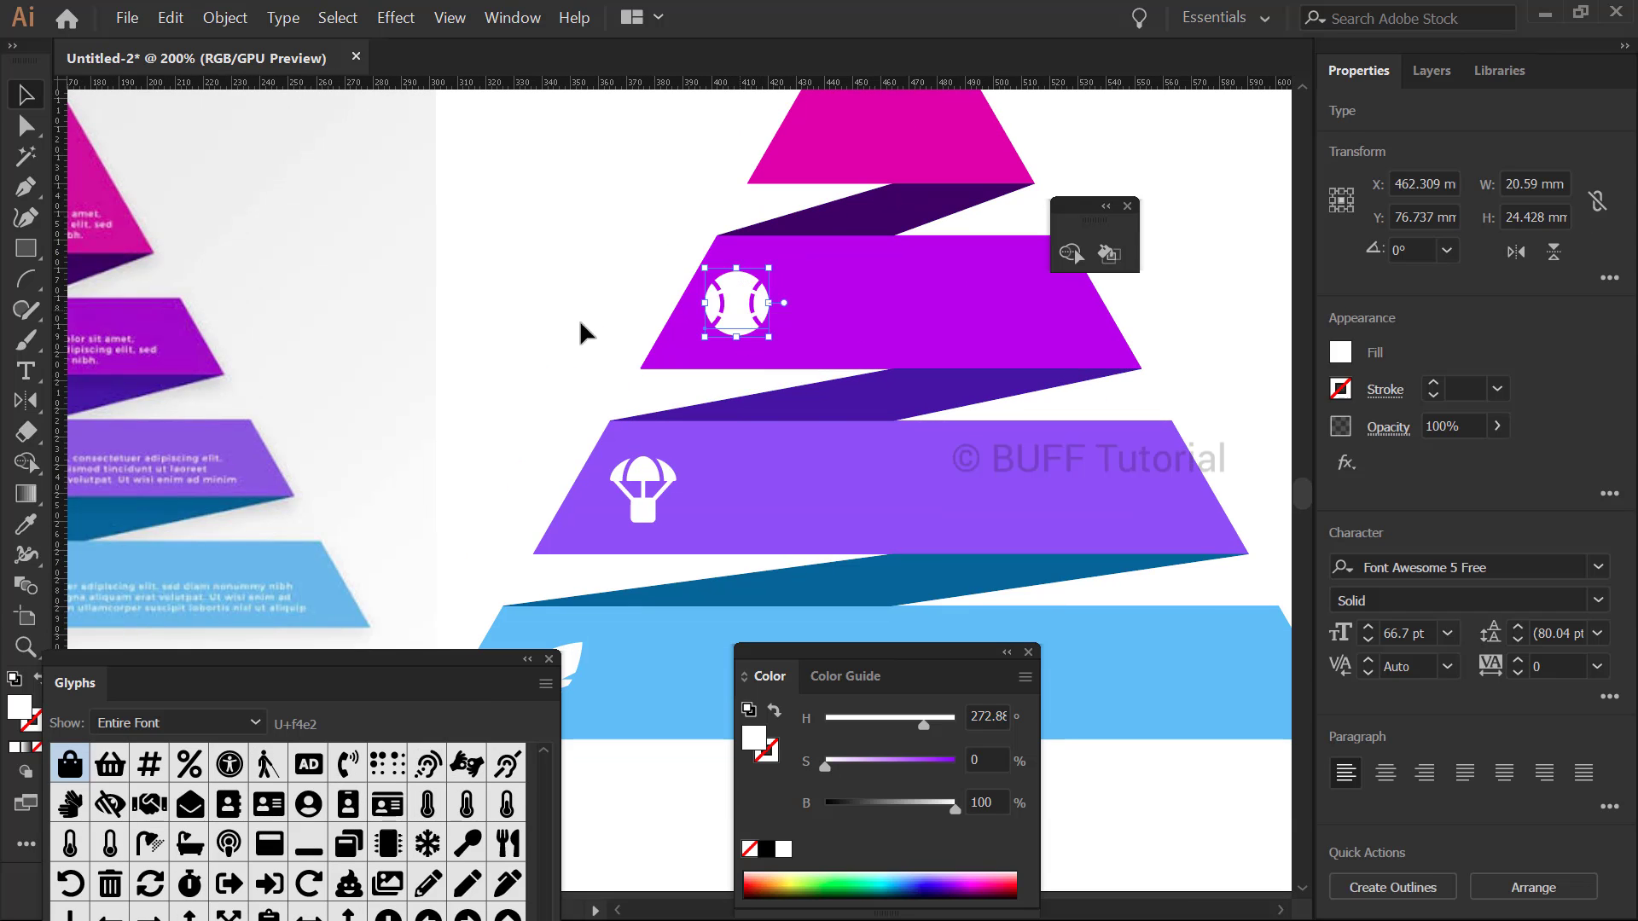
pyautogui.moveTo(580, 319); pyautogui.dragTo(798, 212)
pyautogui.moveTo(869, 375); pyautogui.dragTo(857, 376)
pyautogui.moveTo(785, 566); pyautogui.dragTo(769, 559)
pyautogui.moveTo(815, 503); pyautogui.dragTo(512, 502)
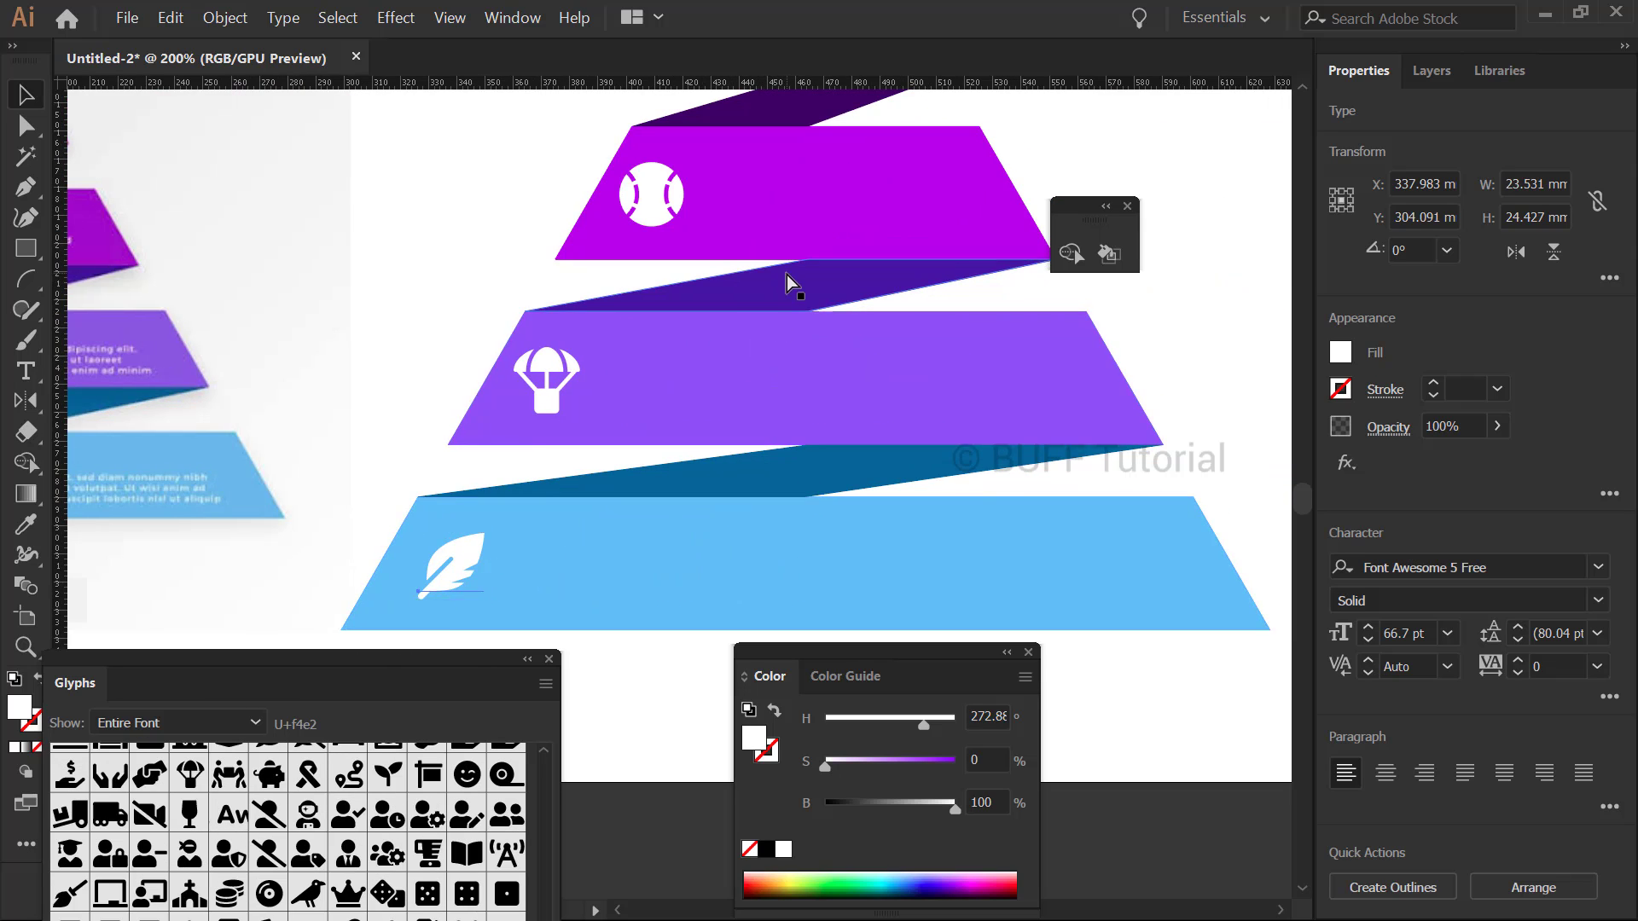
# Select each icon in turn to check its position on its tier
pyautogui.scroll(-1, 823, 259)
pyautogui.moveTo(826, 259); pyautogui.dragTo(769, 494)
pyautogui.click(646, 445)
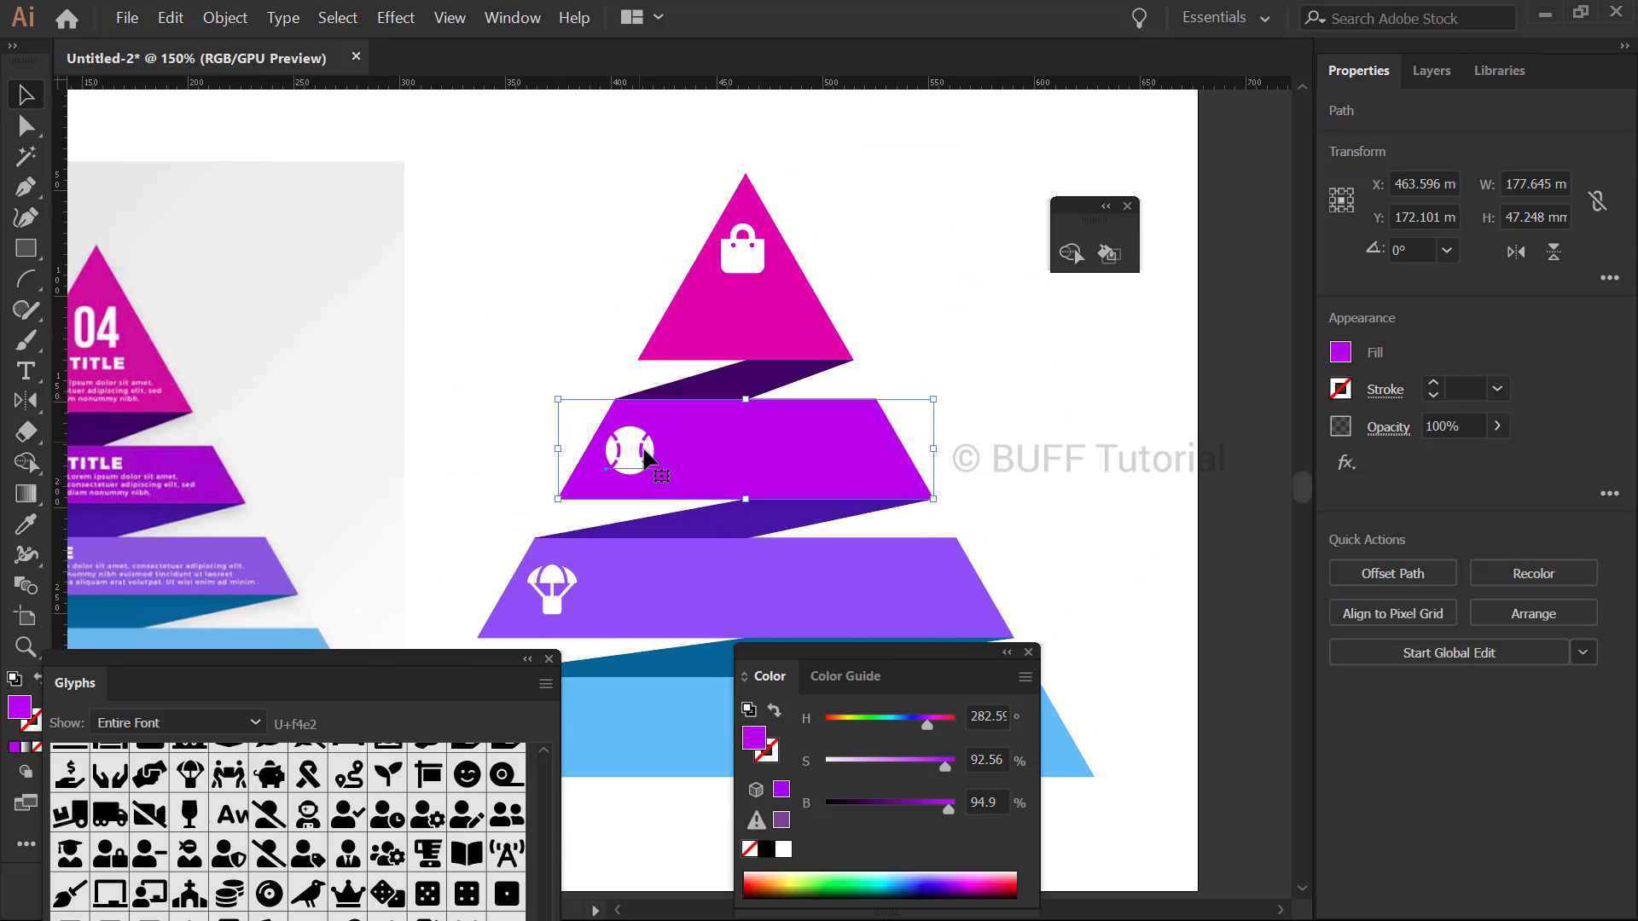
pyautogui.click(633, 451)
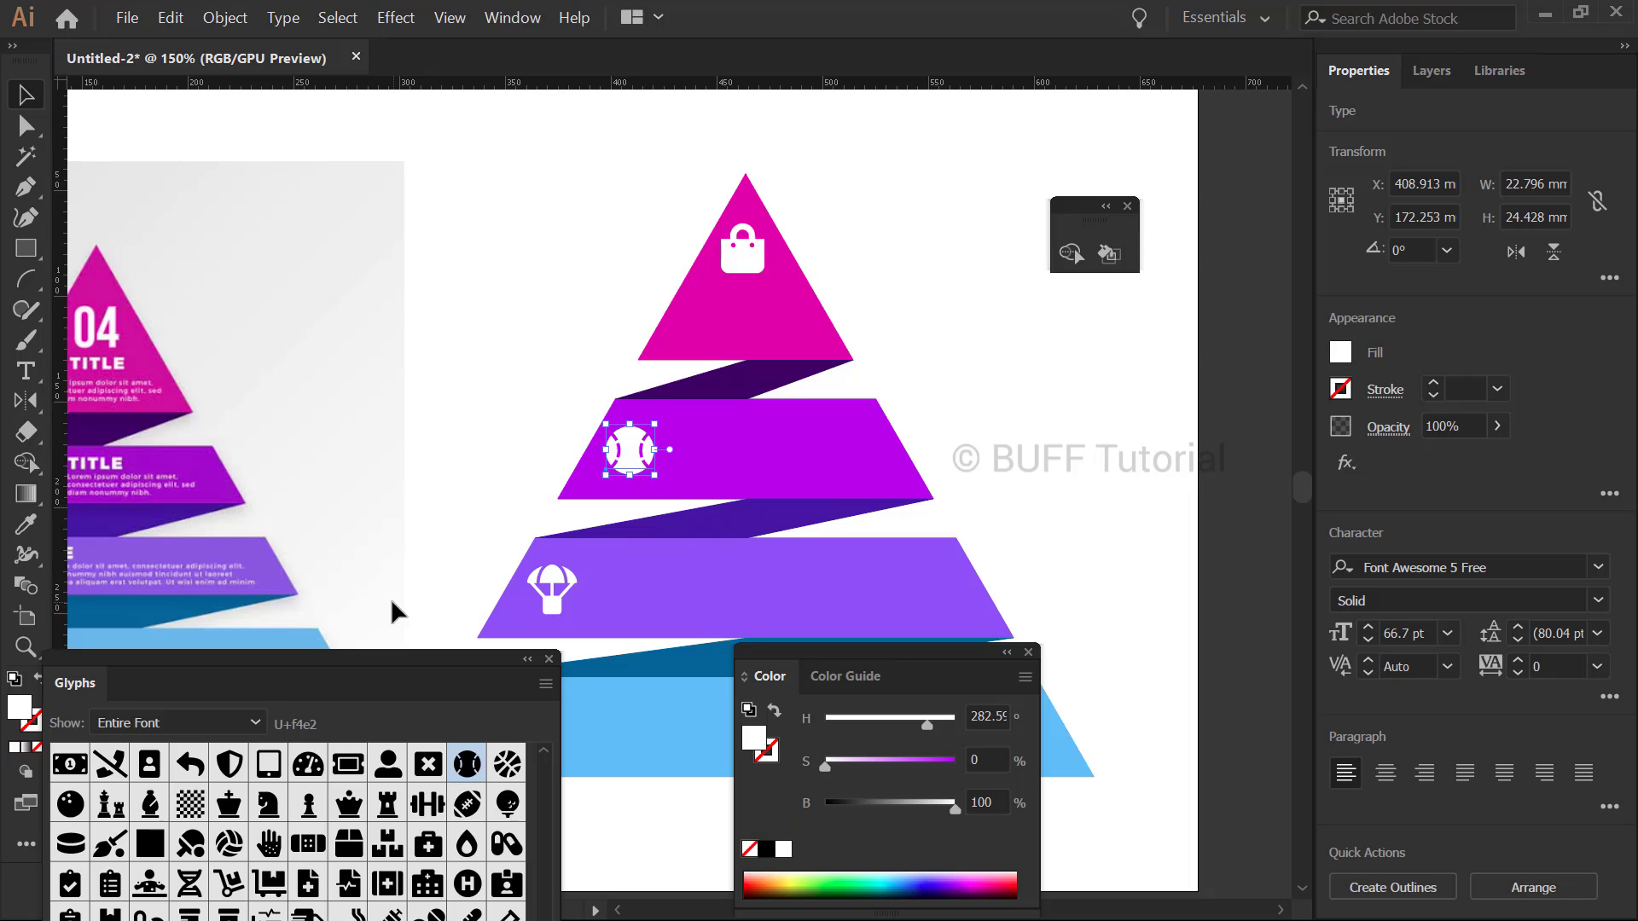
pyautogui.click(570, 589)
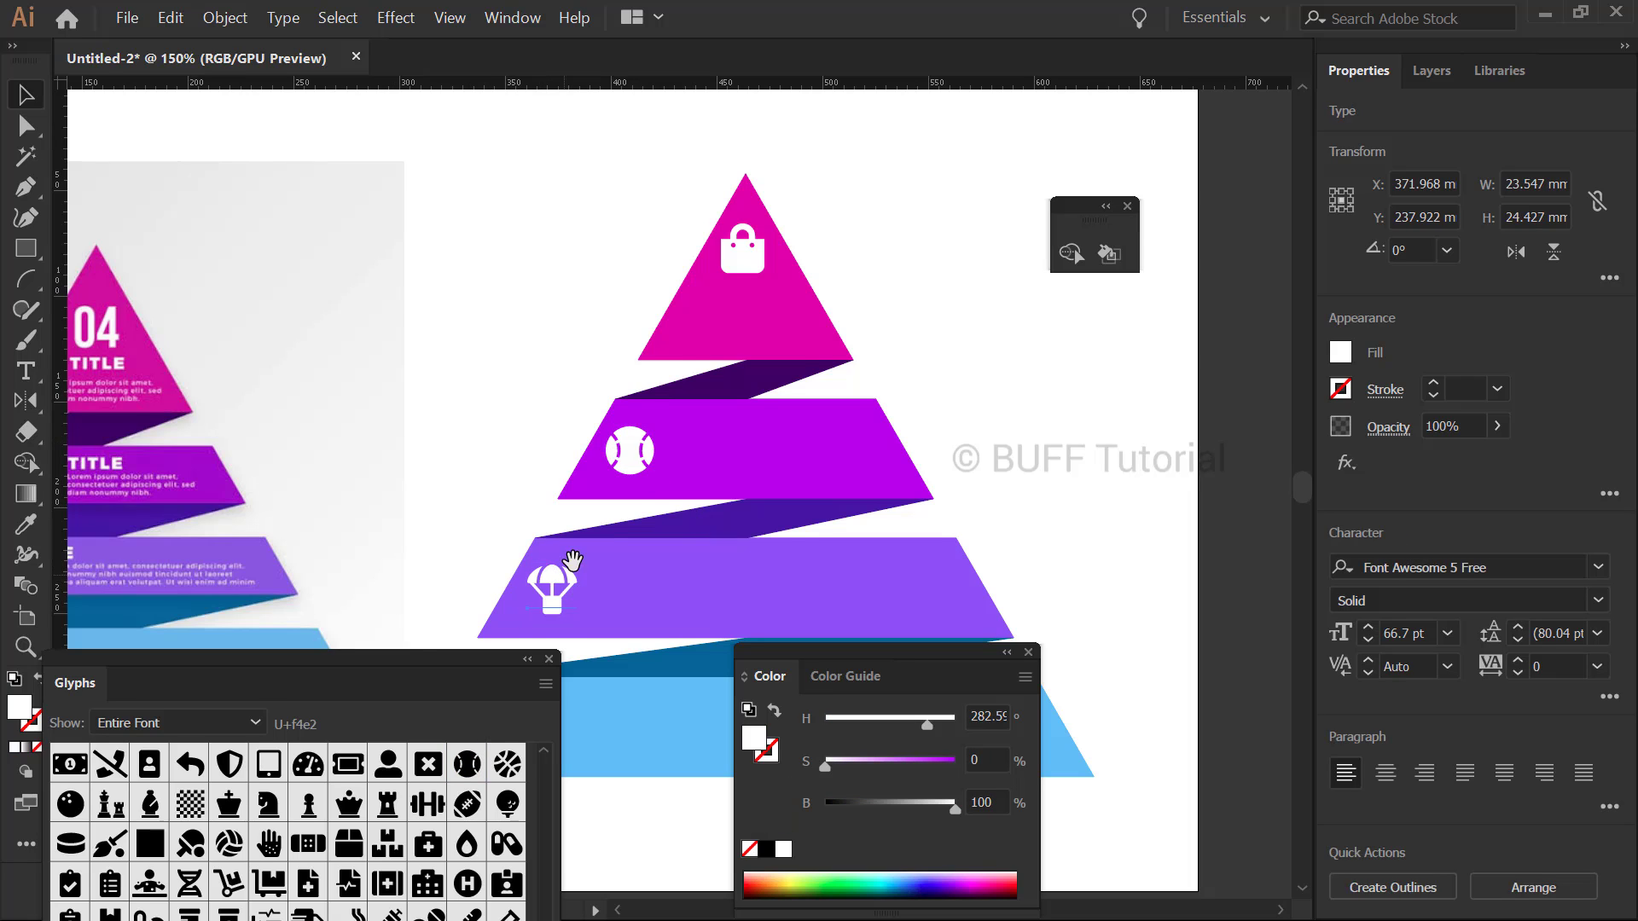
pyautogui.scroll(-3, 570, 579)
pyautogui.click(633, 450)
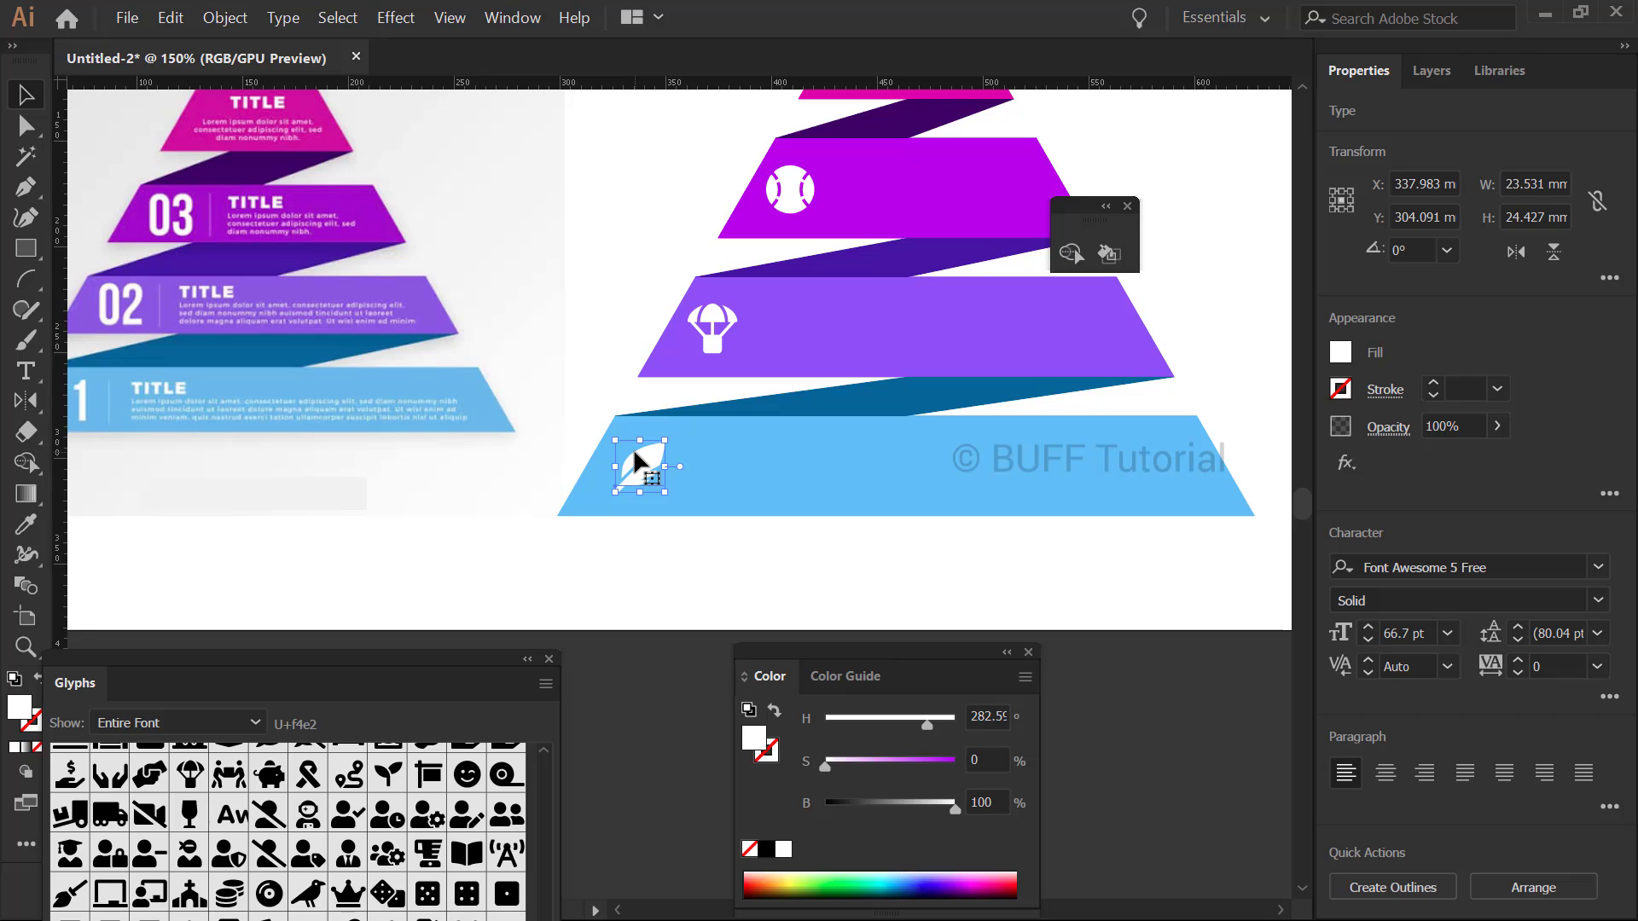
# Reset the Essentials workspace and centre the whole pyramid in view
pyautogui.click(1254, 19)
pyautogui.click(1203, 289)
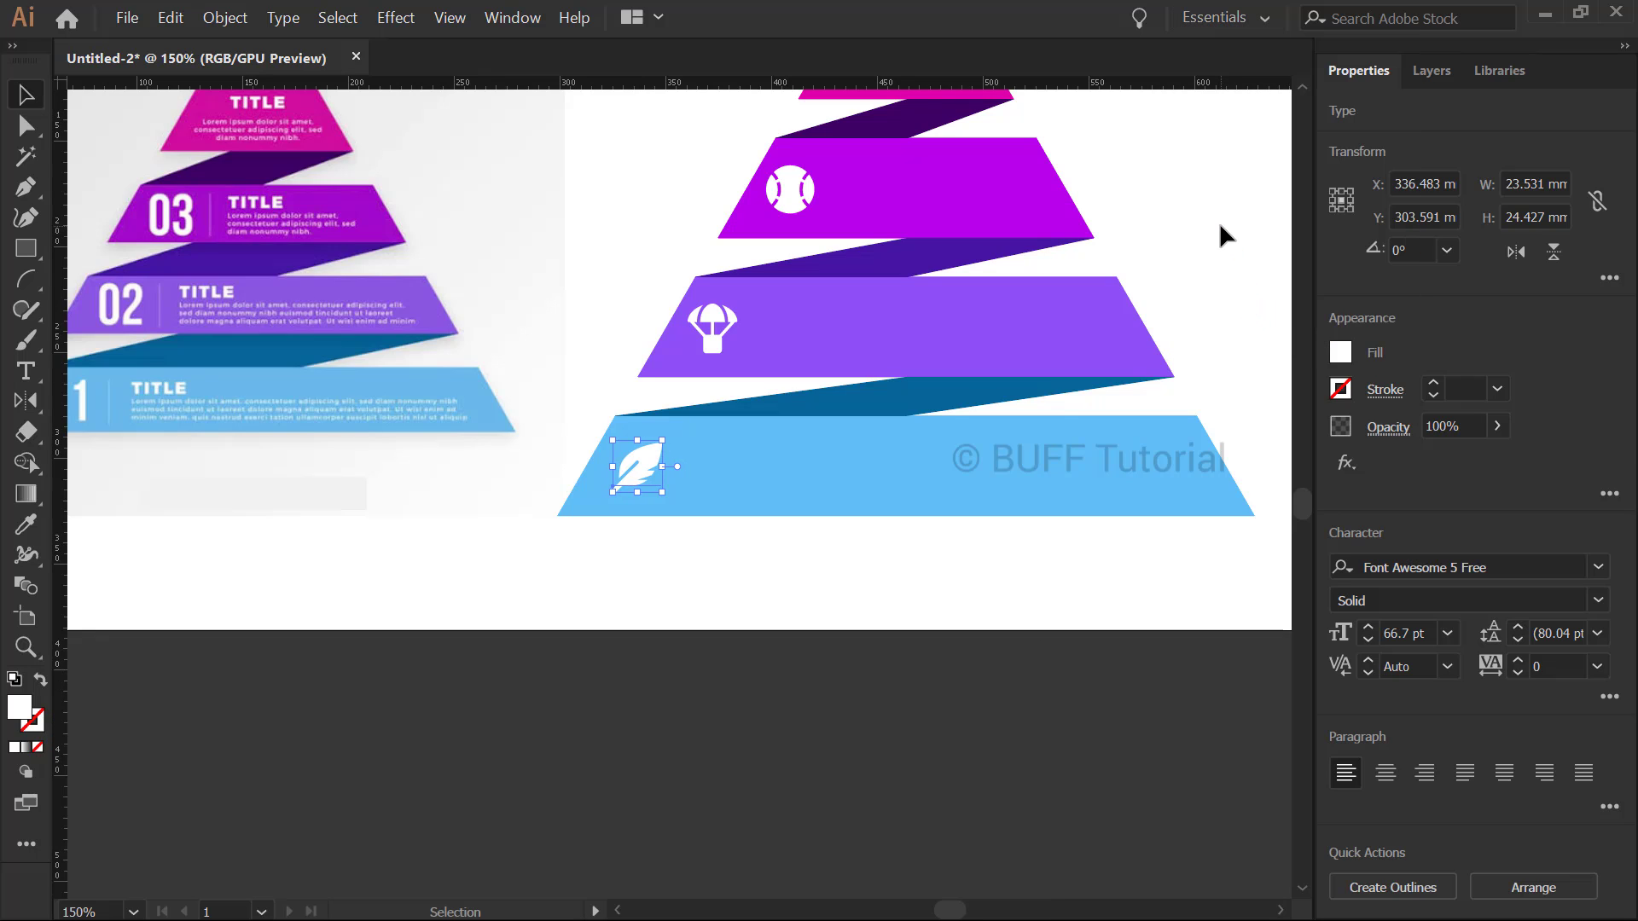
pyautogui.press('space')
pyautogui.moveTo(1144, 172); pyautogui.dragTo(1147, 309)
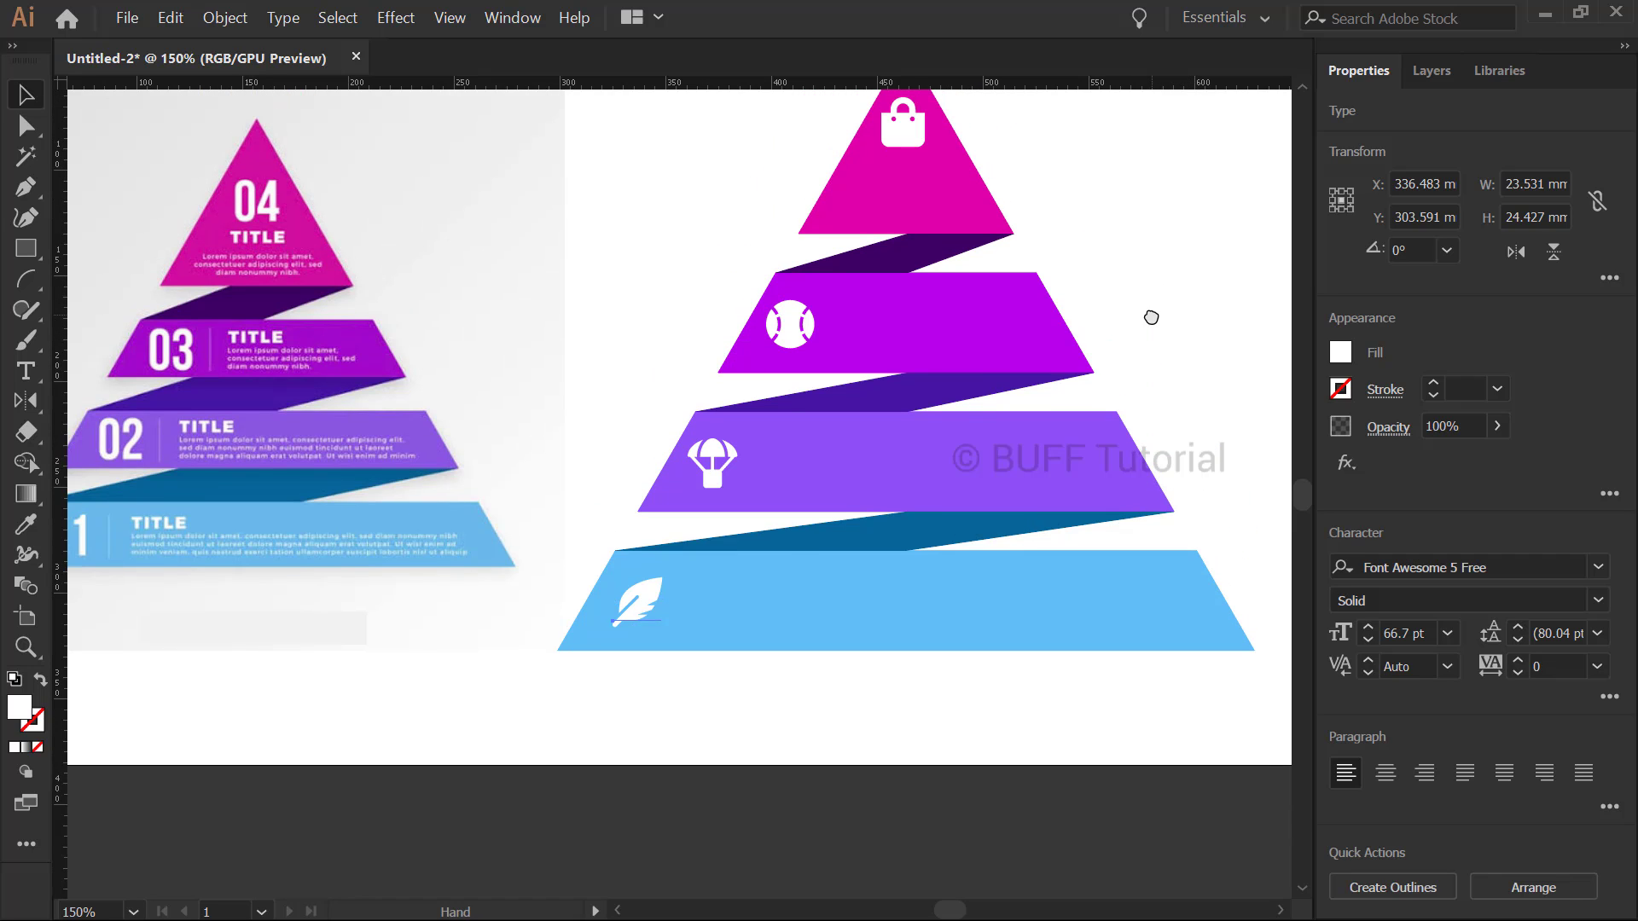
pyautogui.moveTo(858, 320); pyautogui.dragTo(855, 373)
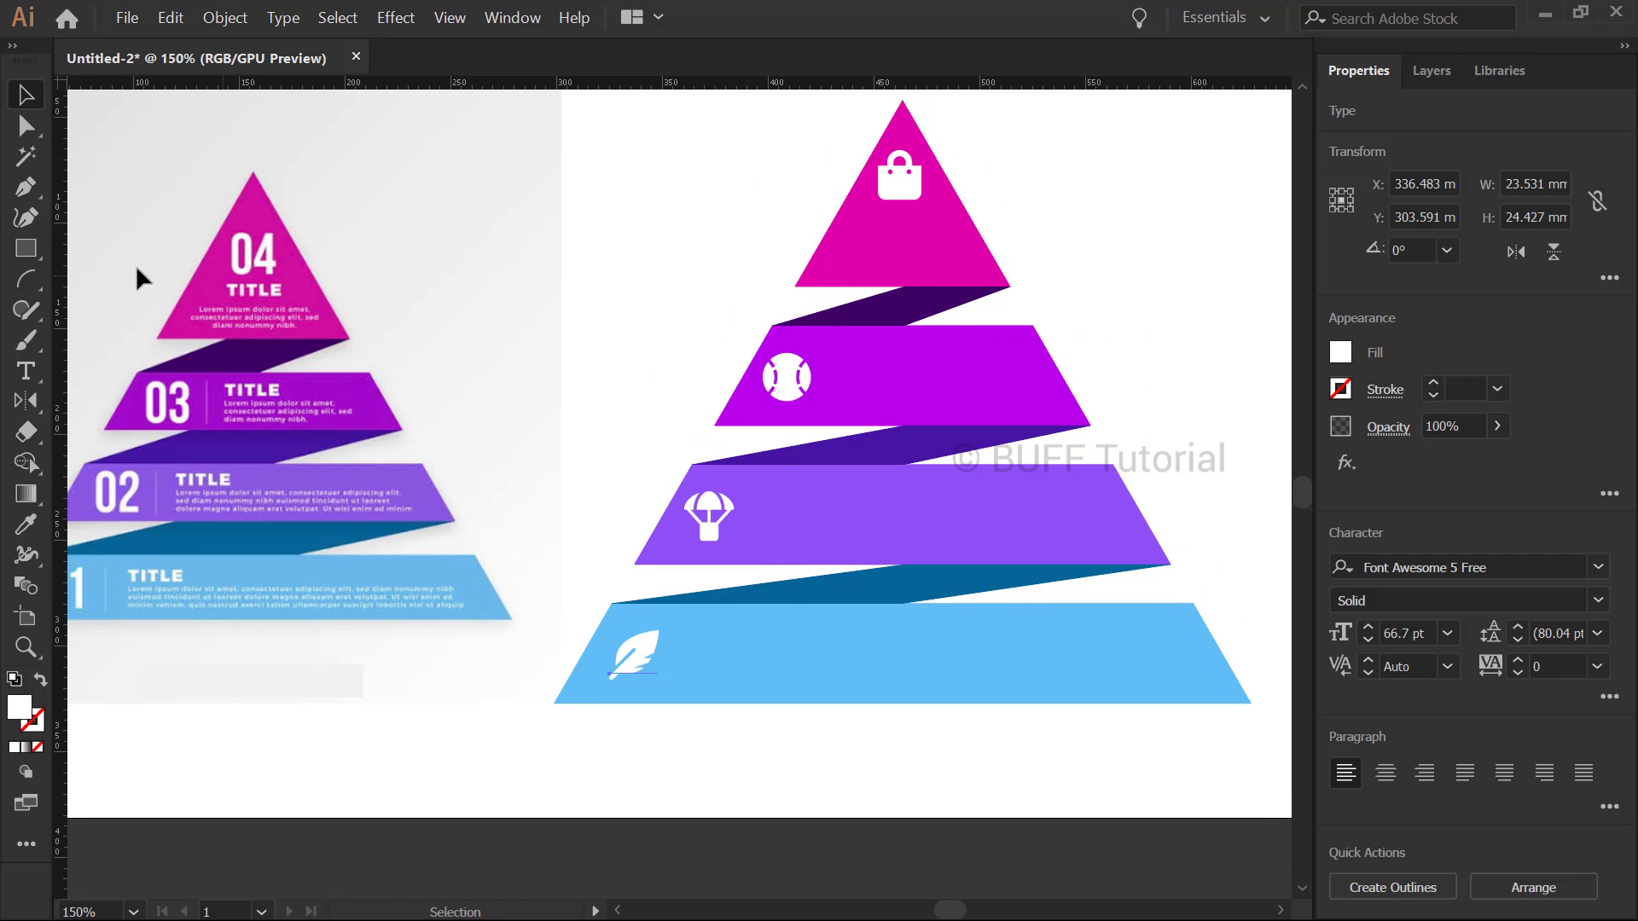
pyautogui.click(26, 371)
# Paste the title text into the top pink triangle and make it white
pyautogui.click(872, 238)
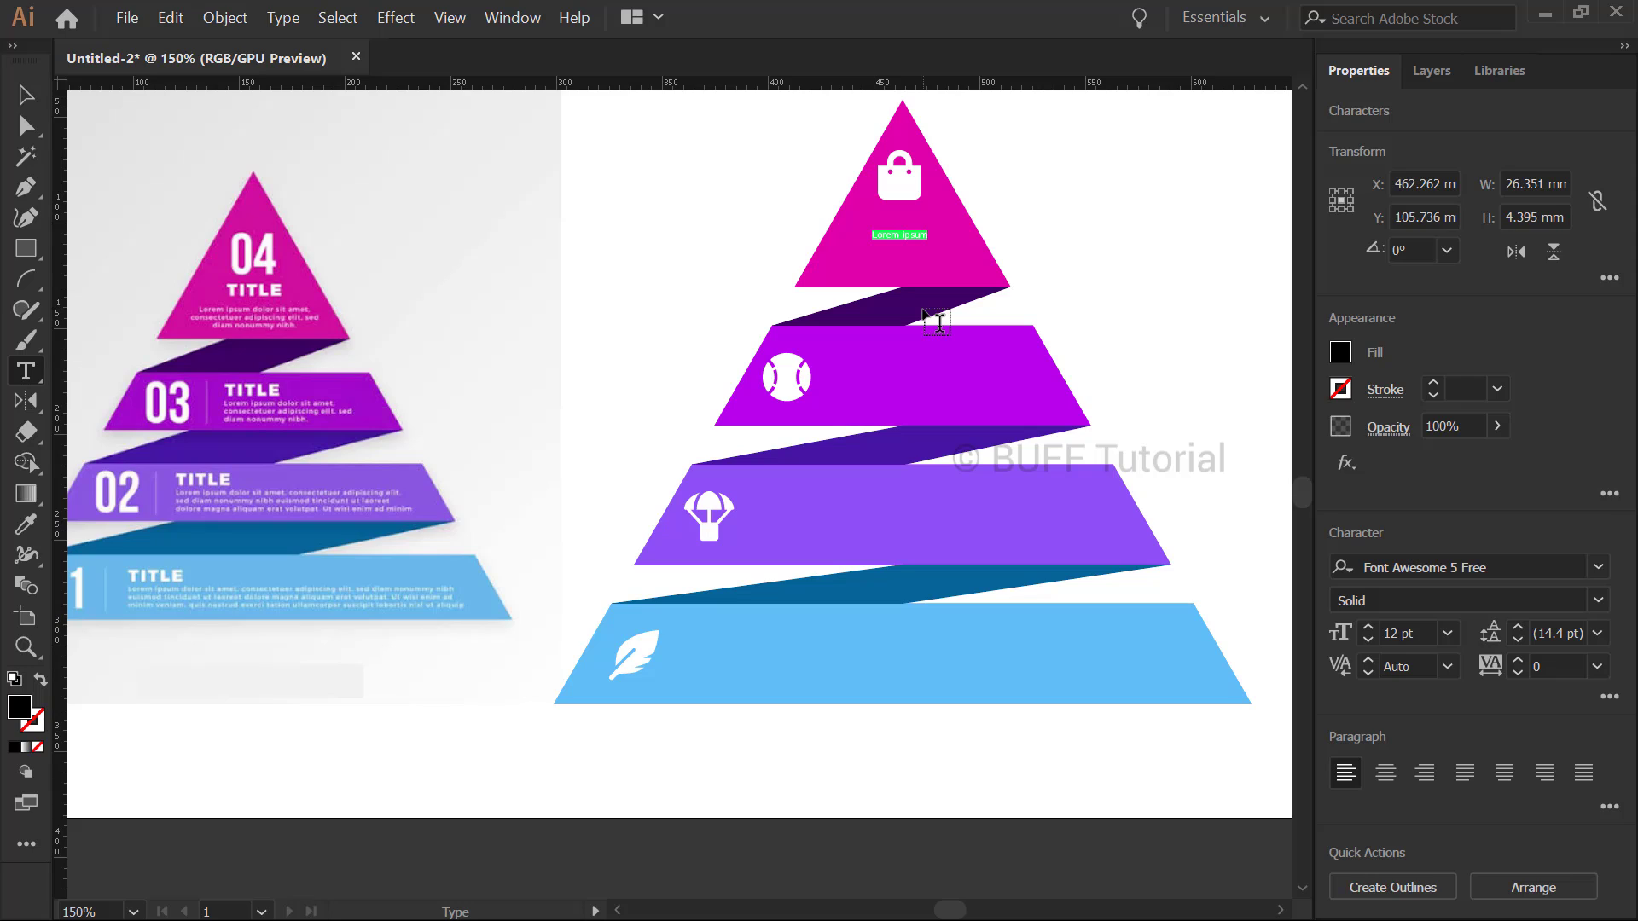
pyautogui.hotkey('ctrl', 'v')
pyautogui.click(25, 95)
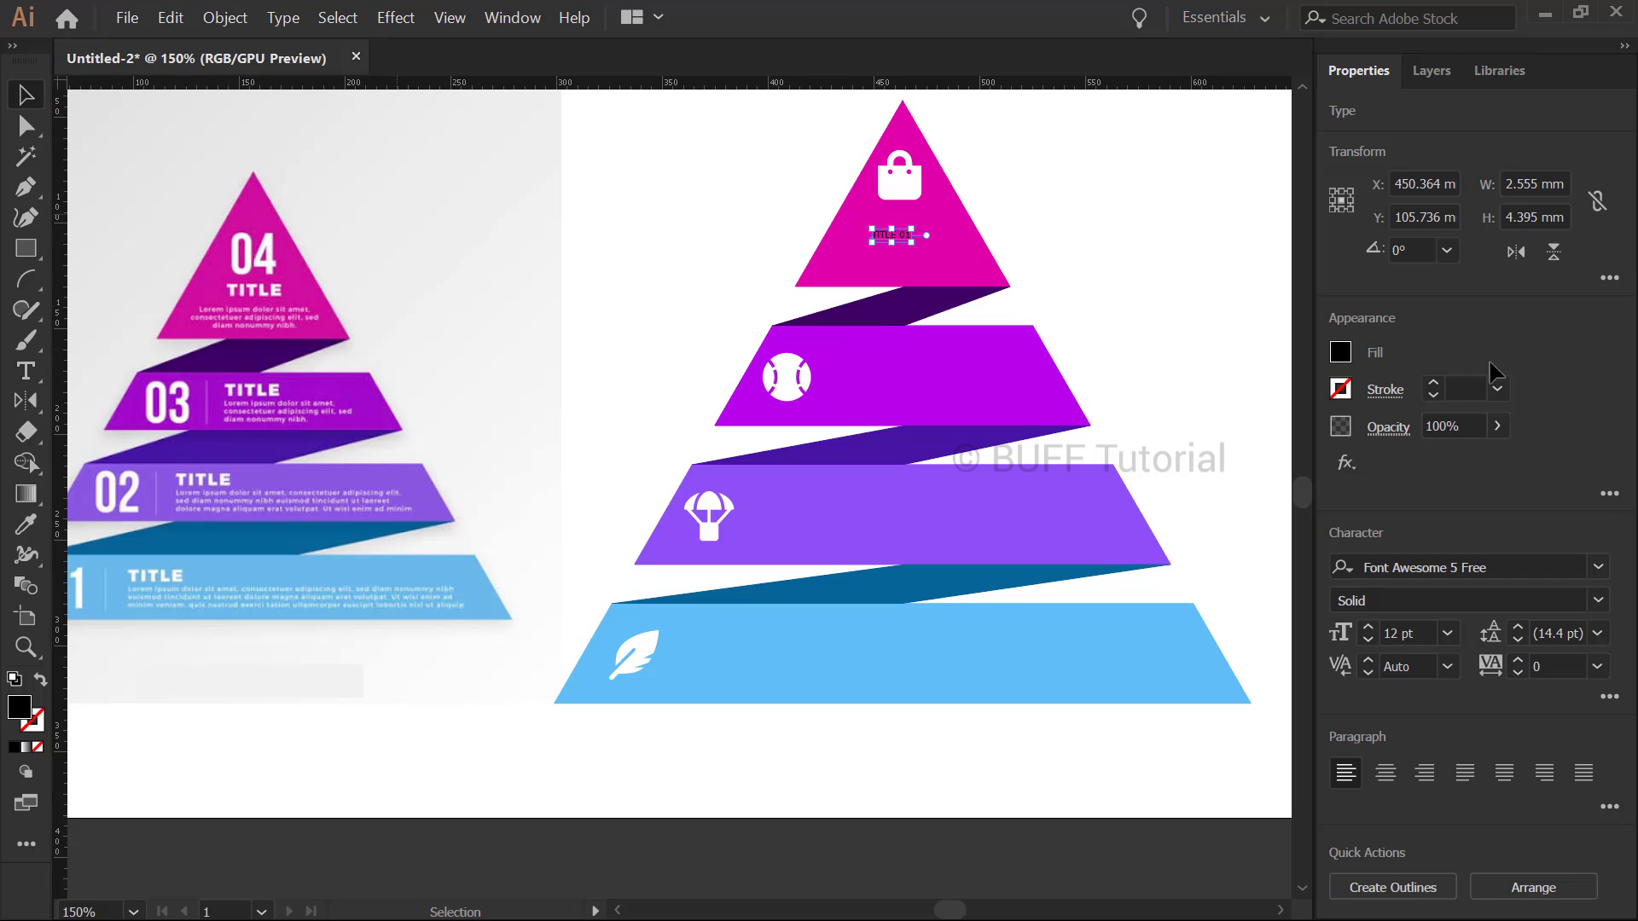
pyautogui.click(1341, 352)
pyautogui.click(1098, 444)
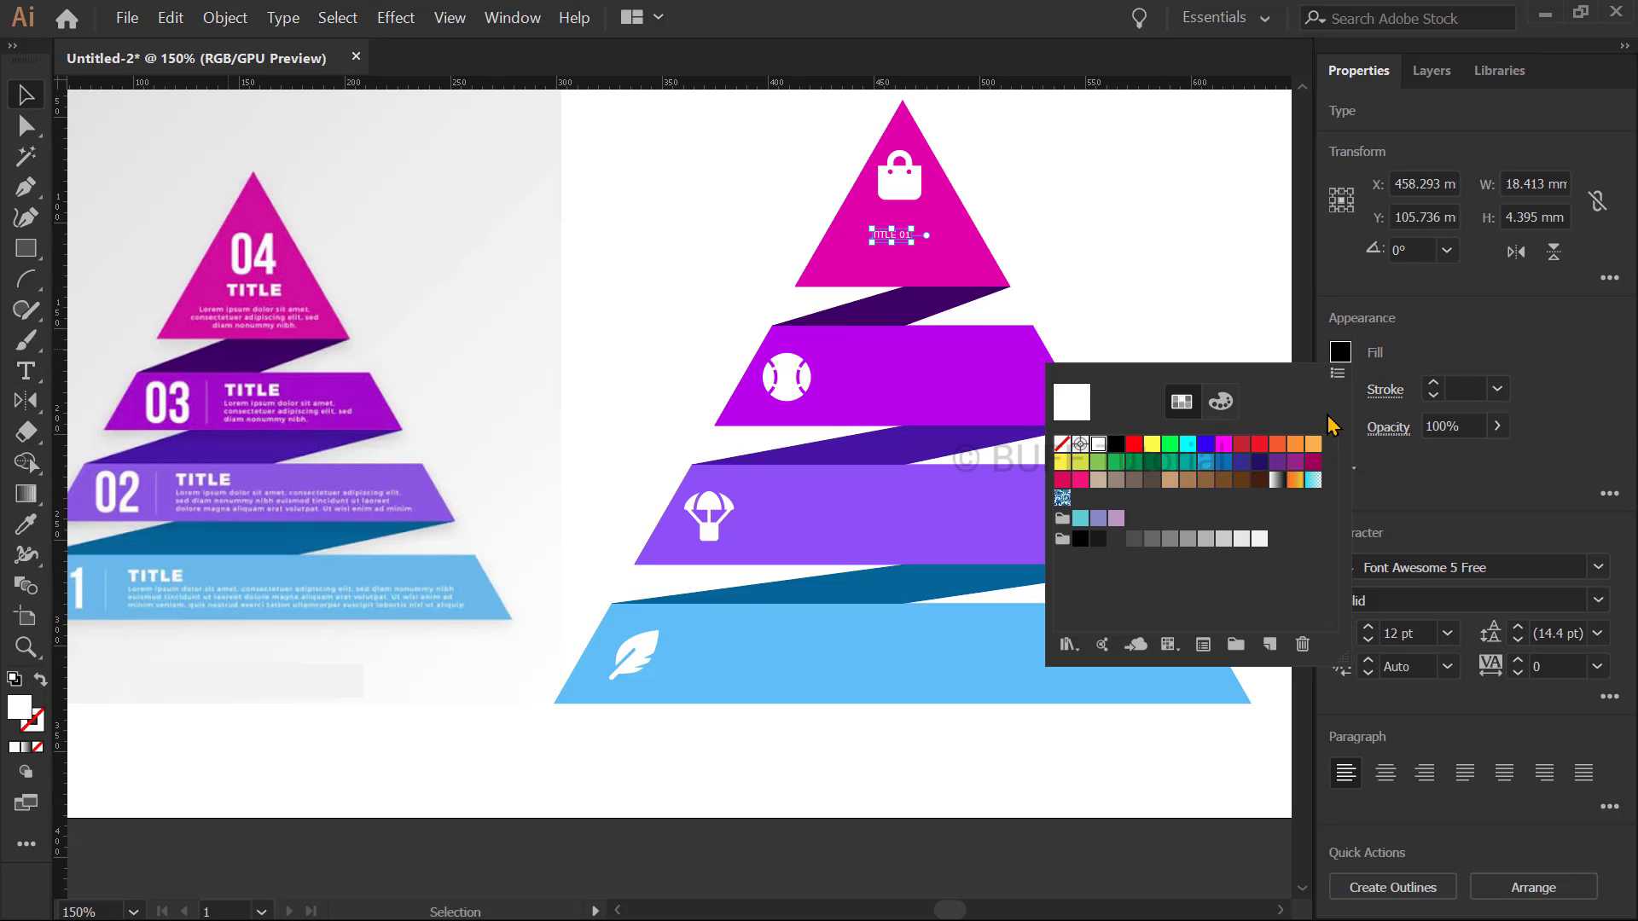
pyautogui.click(1481, 557)
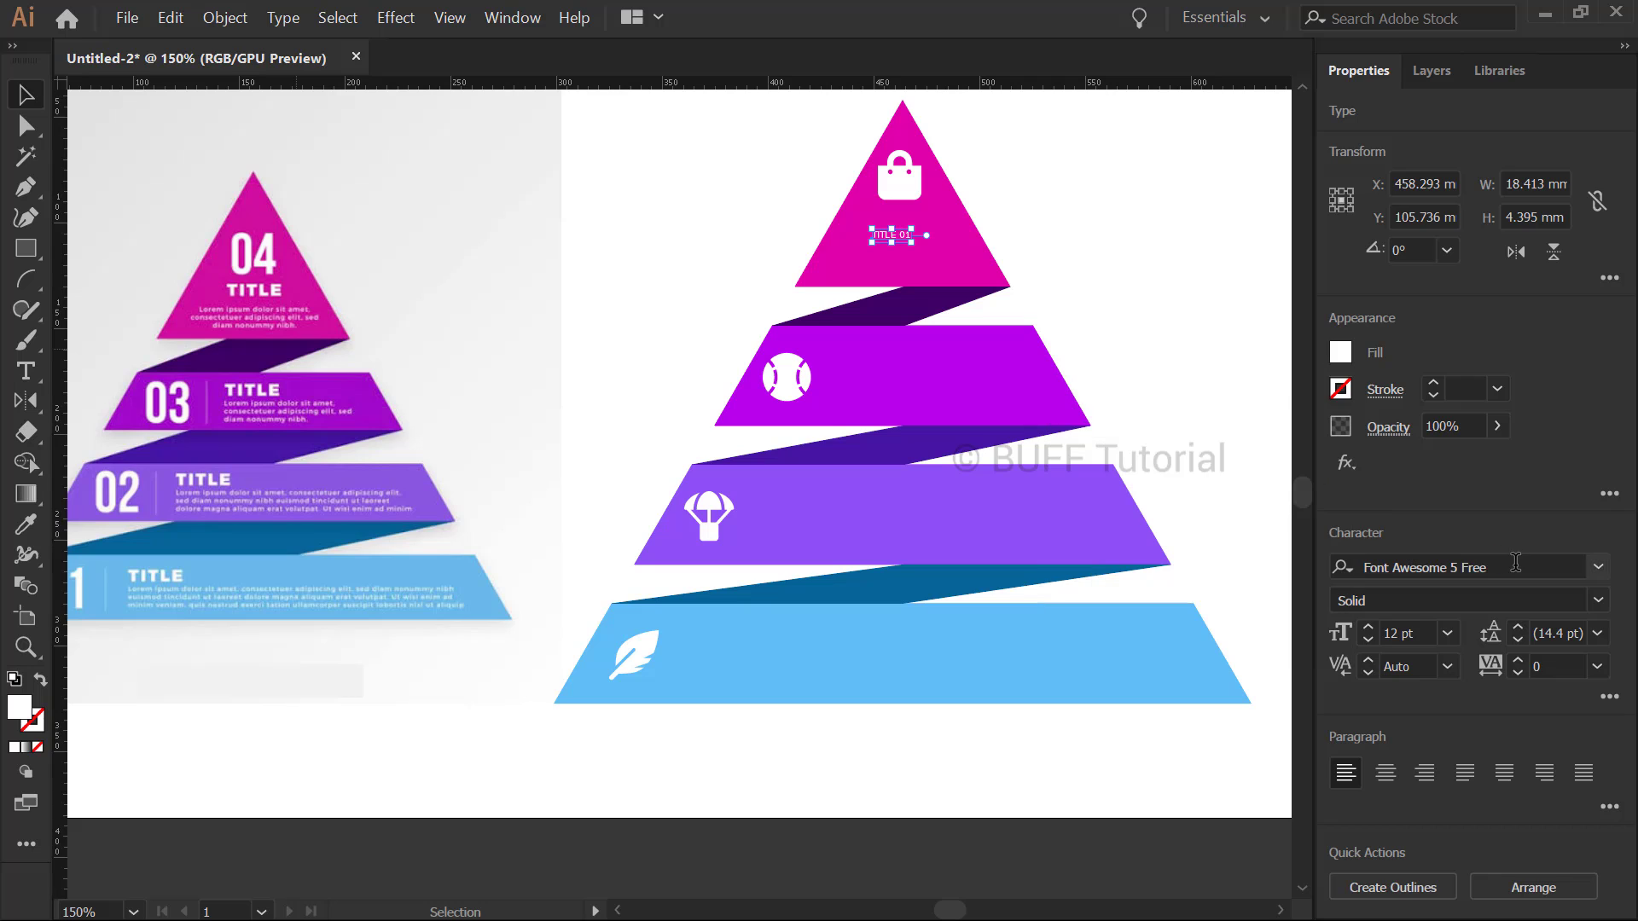
# Set TITLE 01 in Roboto Medium and scale it up
pyautogui.click(1485, 566)
pyautogui.write('ROBO')
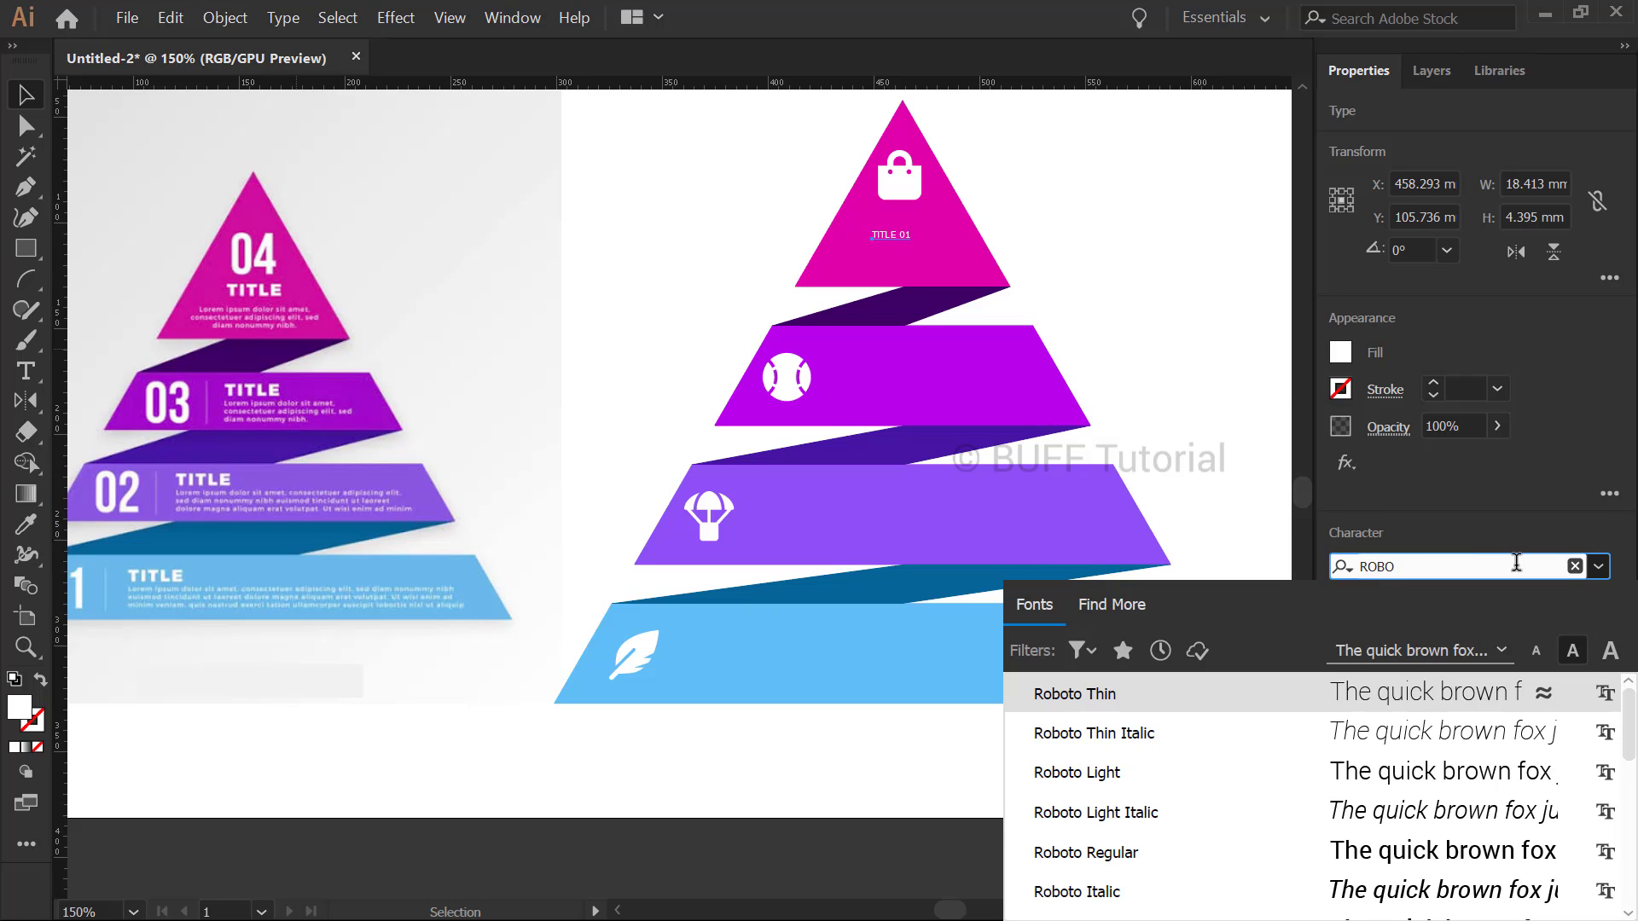
pyautogui.press('Down')
pyautogui.press('Down')
pyautogui.press('Down')
pyautogui.press('Down')
pyautogui.press('Down')
pyautogui.press('Down')
pyautogui.press('Down')
pyautogui.press('Up')
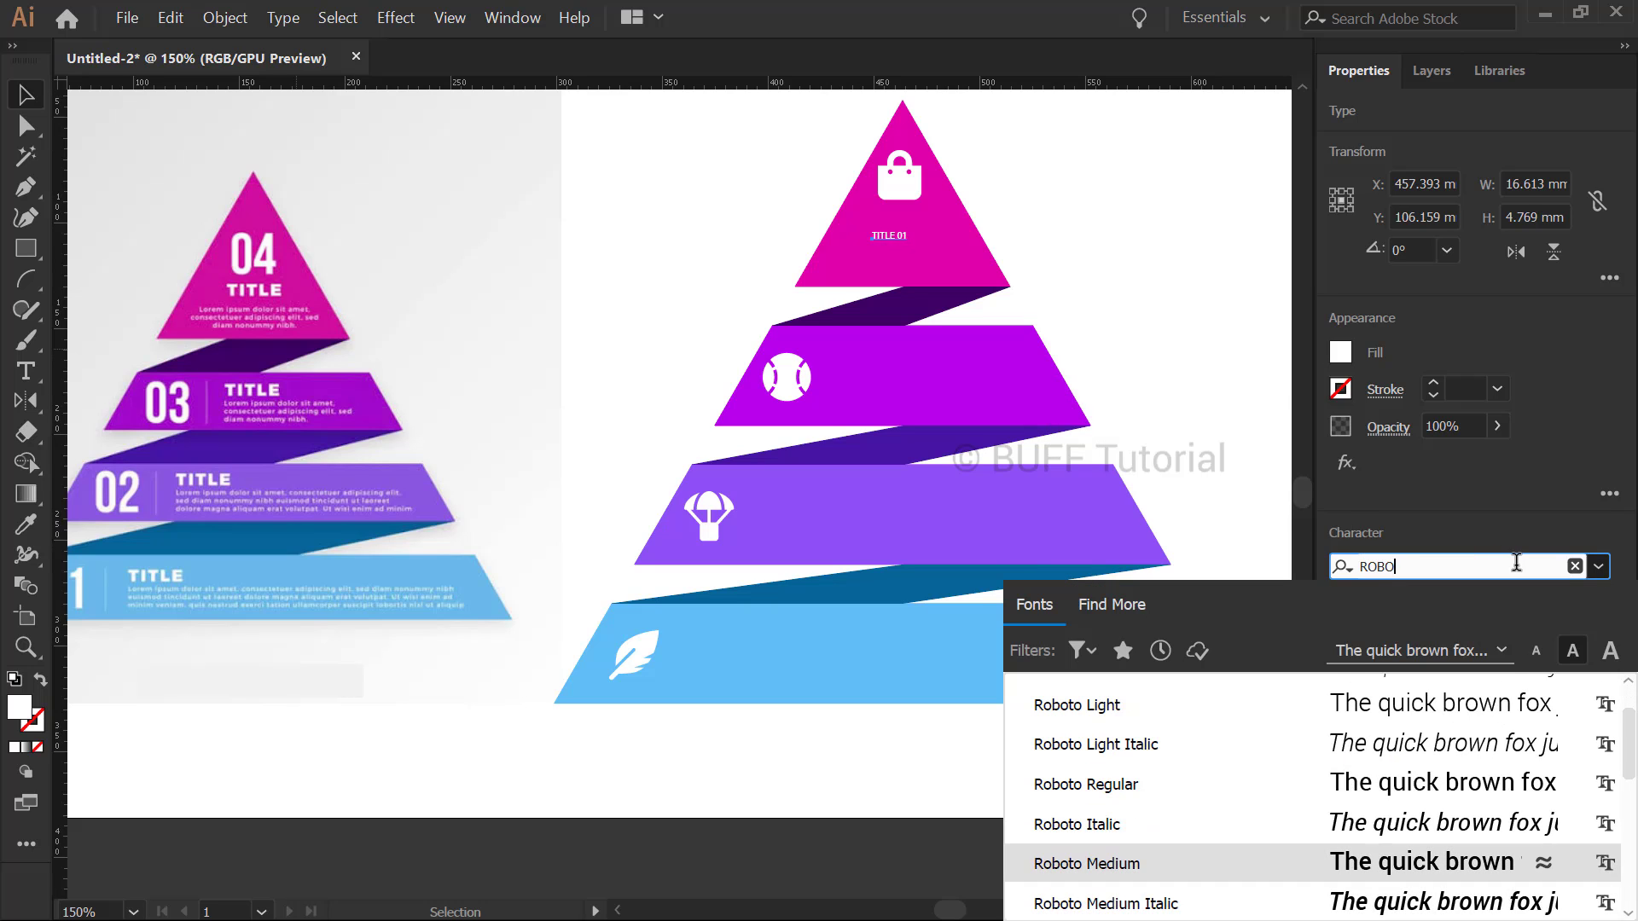
pyautogui.press('Return')
pyautogui.scroll(2, 1071, 250)
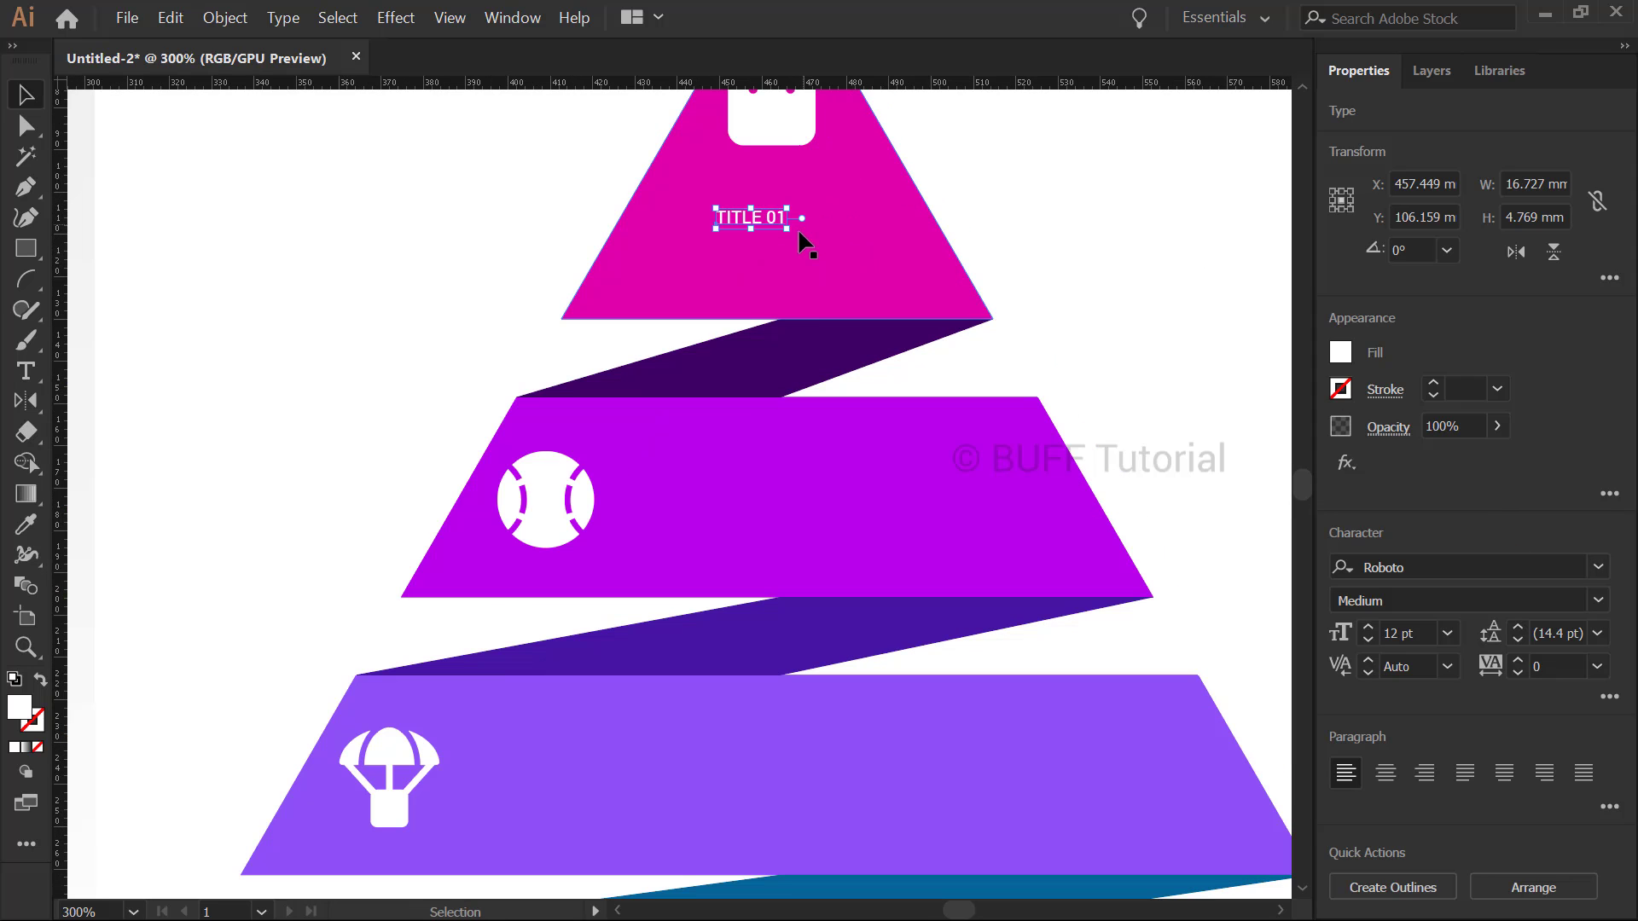
pyautogui.moveTo(799, 232)
pyautogui.mouseDown()
pyautogui.moveTo(834, 269)
pyautogui.moveTo(791, 201)
pyautogui.mouseUp()
# Make TITLE 01 Roboto Bold at about 21.45 pt, just under the bag icon
pyautogui.click(1598, 602)
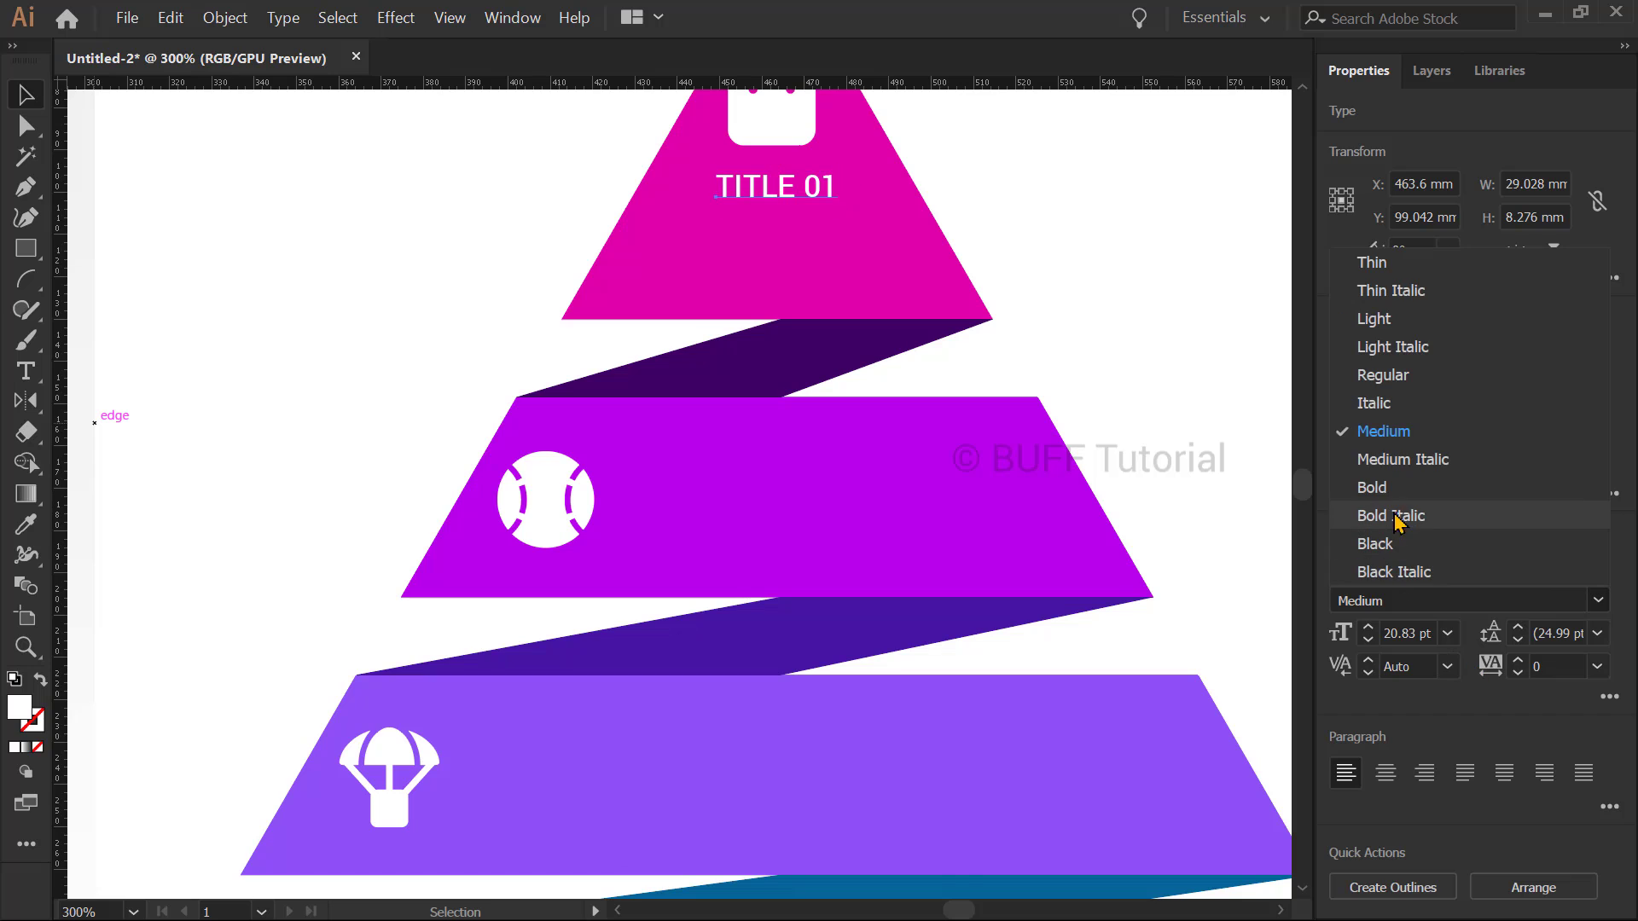
pyautogui.click(1365, 485)
pyautogui.moveTo(835, 207); pyautogui.dragTo(814, 188)
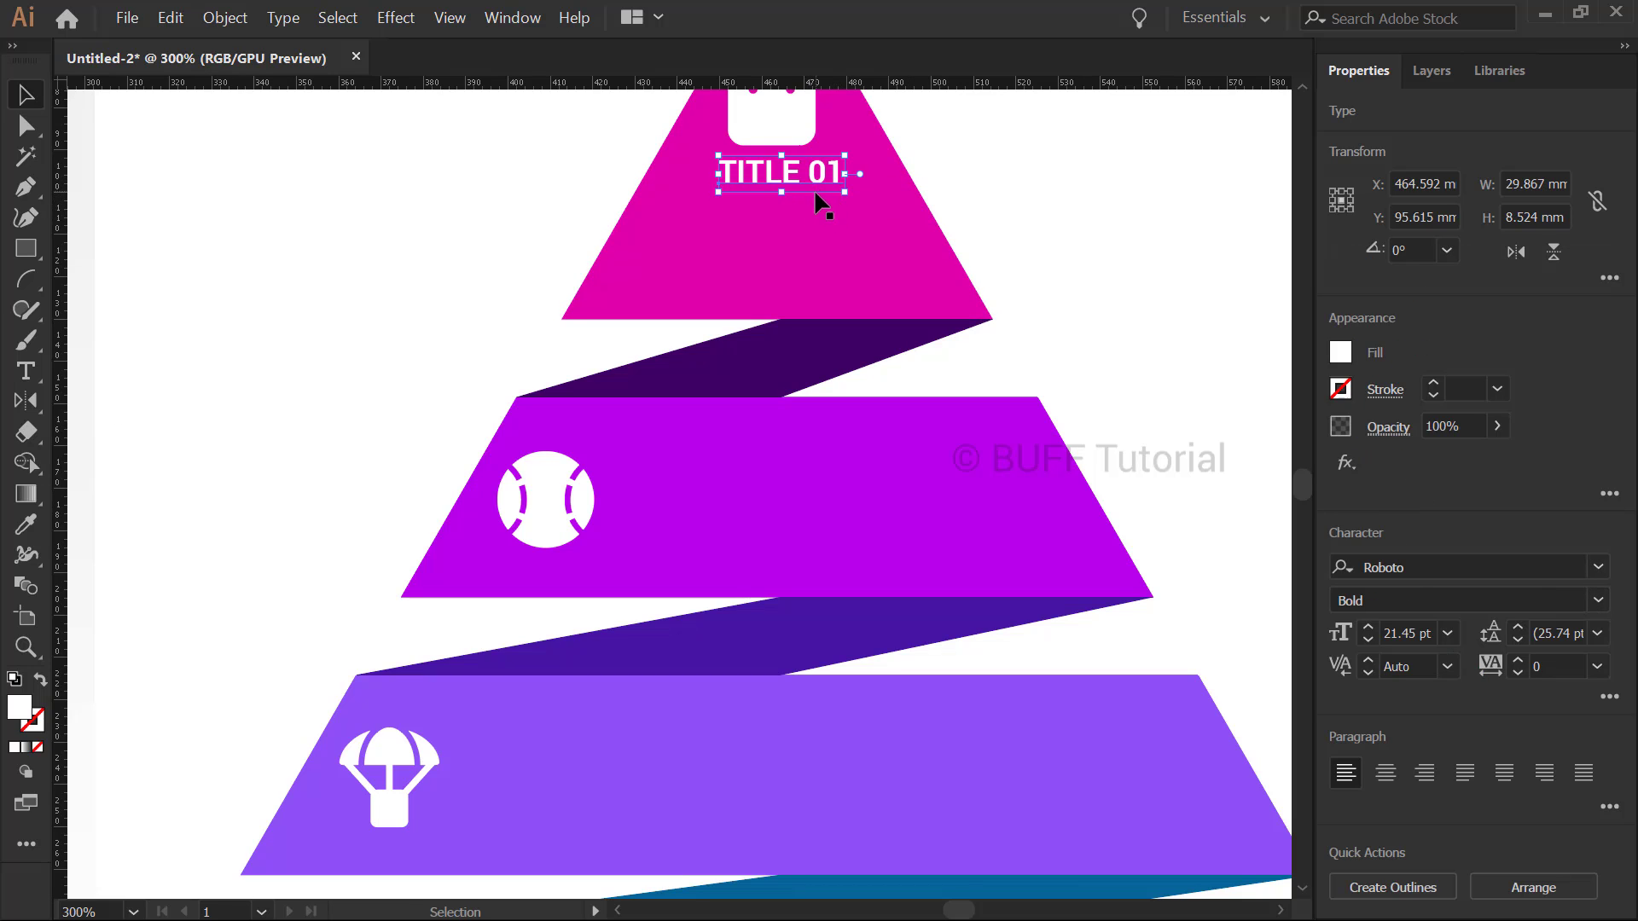
pyautogui.moveTo(1109, 220); pyautogui.dragTo(1109, 248)
pyautogui.click(669, 259)
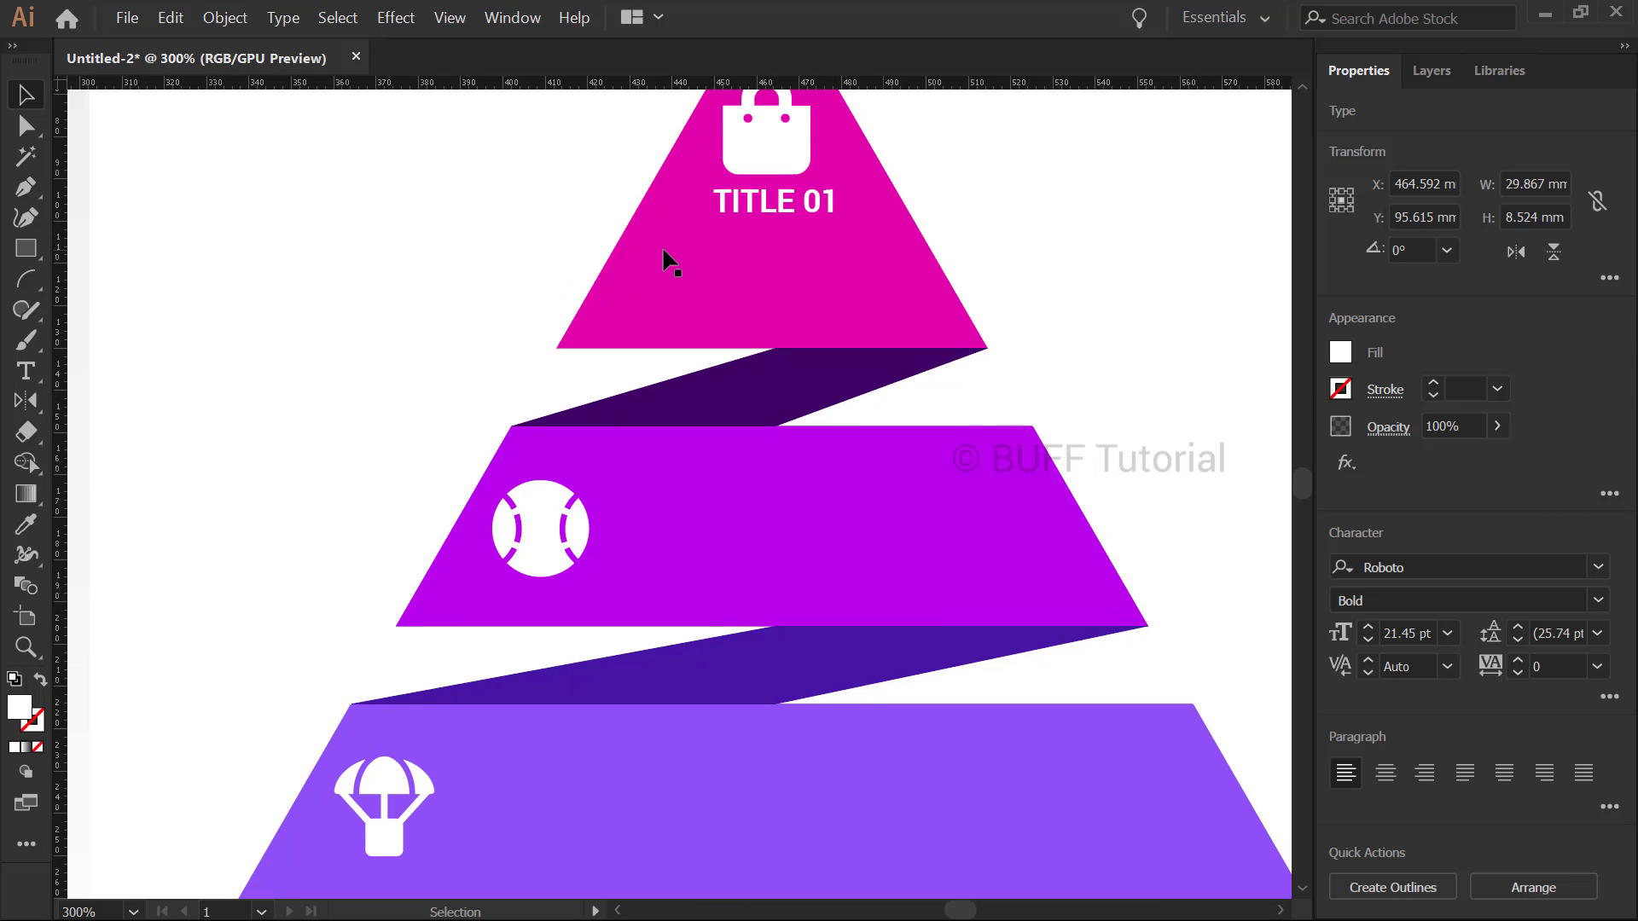
pyautogui.click(765, 213)
# Draw a vertical line beside the ball icon on the second tier
pyautogui.scroll(-3, 696, 359)
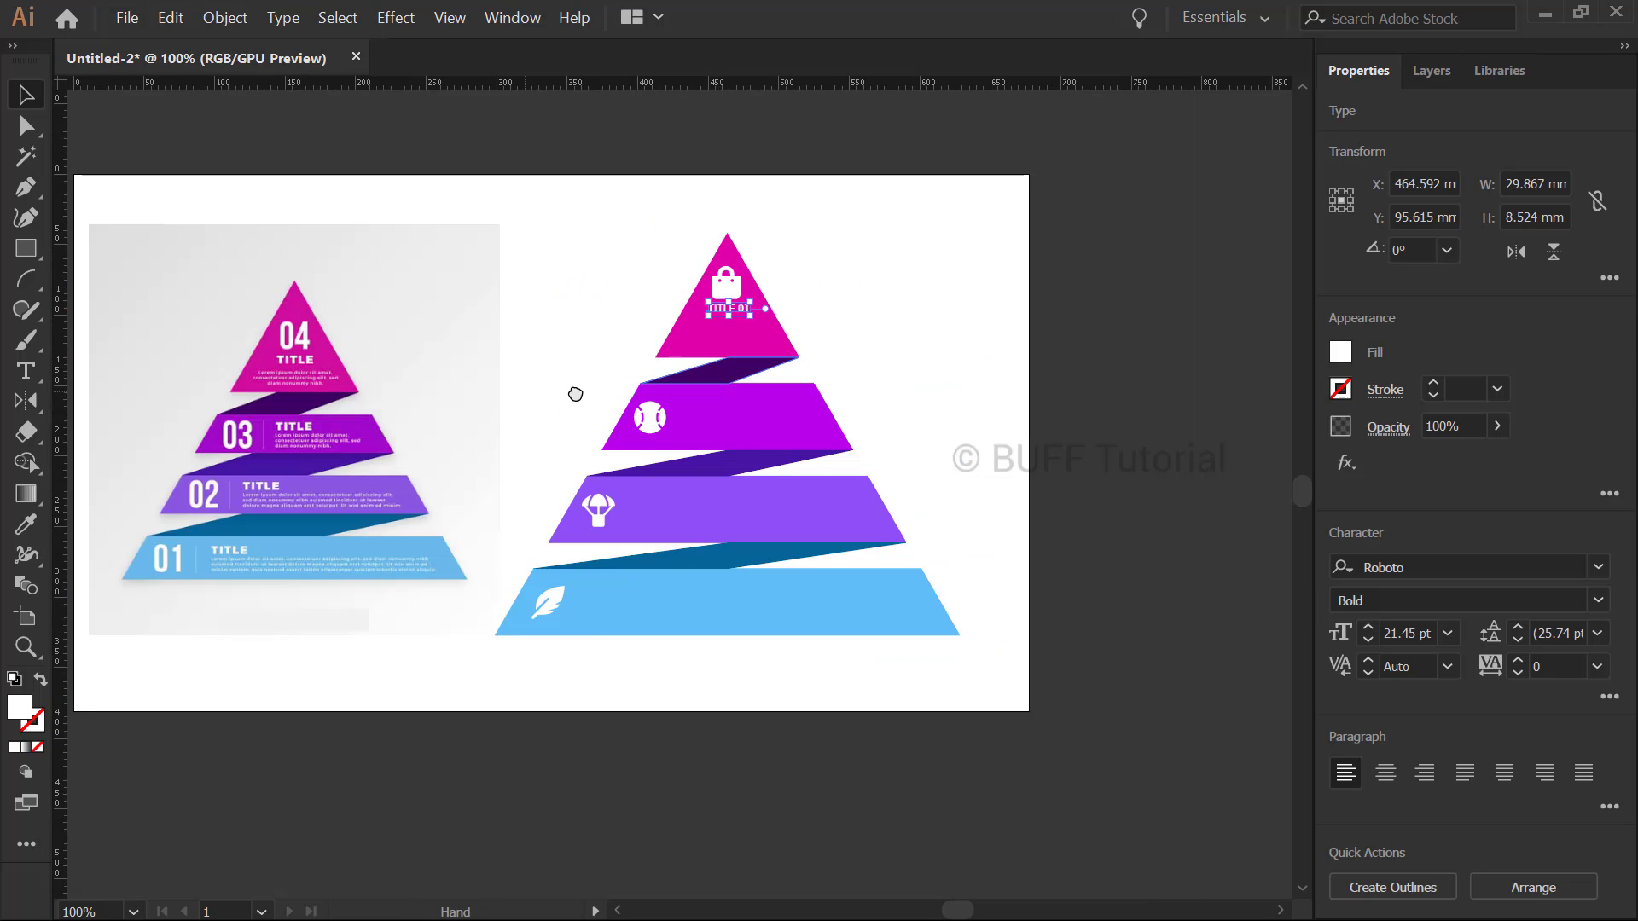
pyautogui.moveTo(574, 395); pyautogui.dragTo(680, 380)
pyautogui.scroll(1, 934, 343)
pyautogui.click(231, 343)
pyautogui.moveTo(162, 427); pyautogui.dragTo(331, 403)
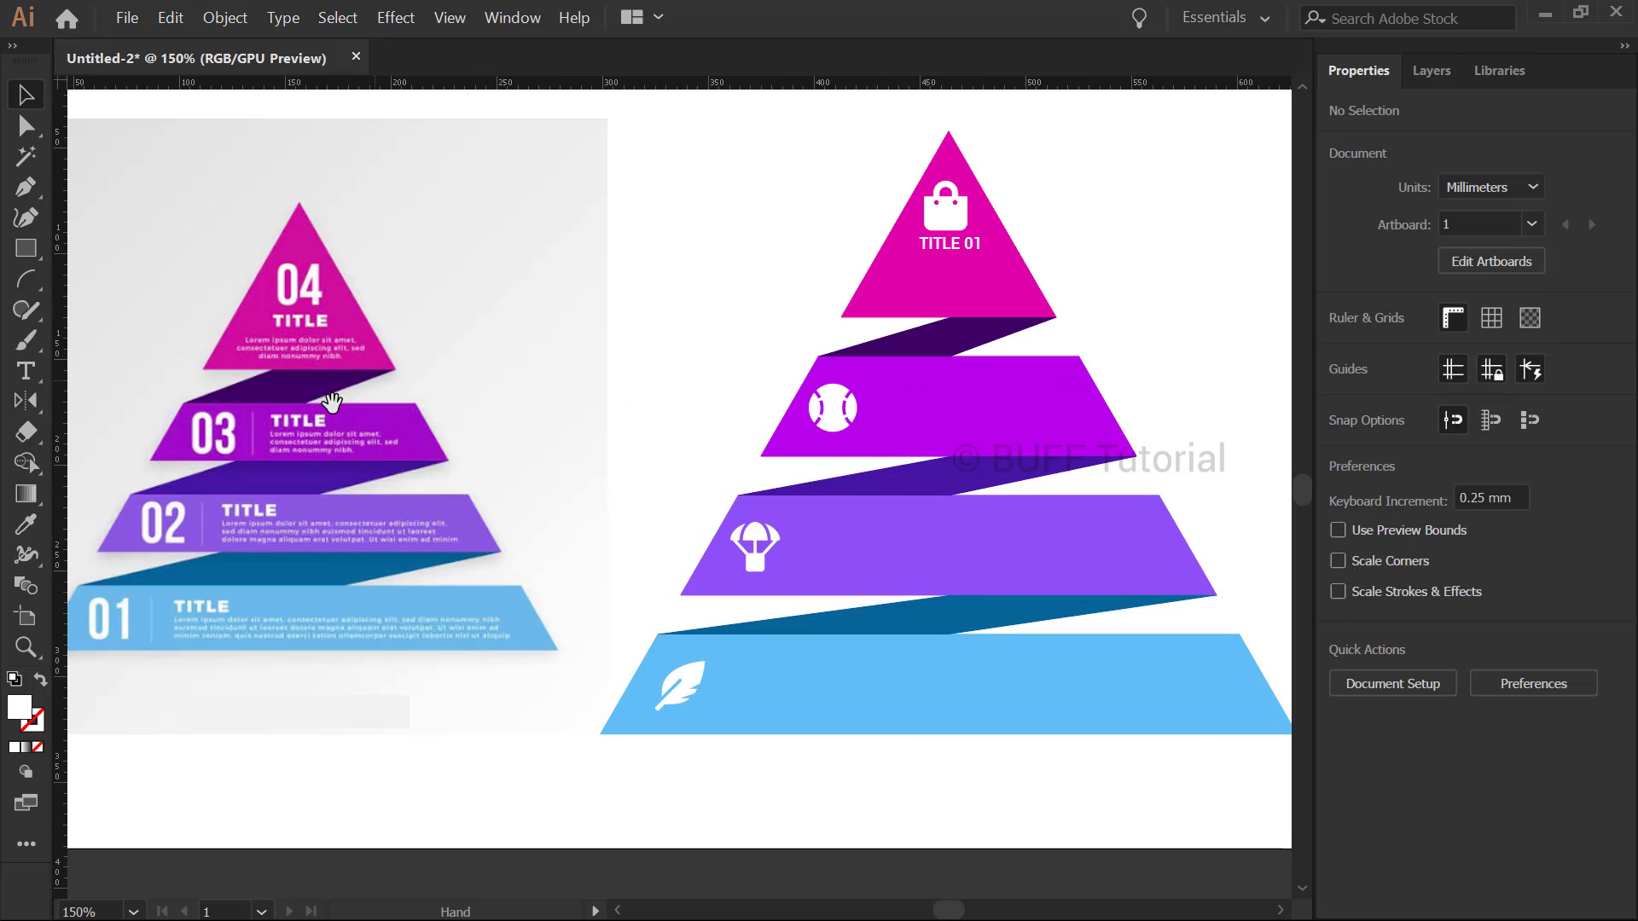
pyautogui.scroll(1, 971, 386)
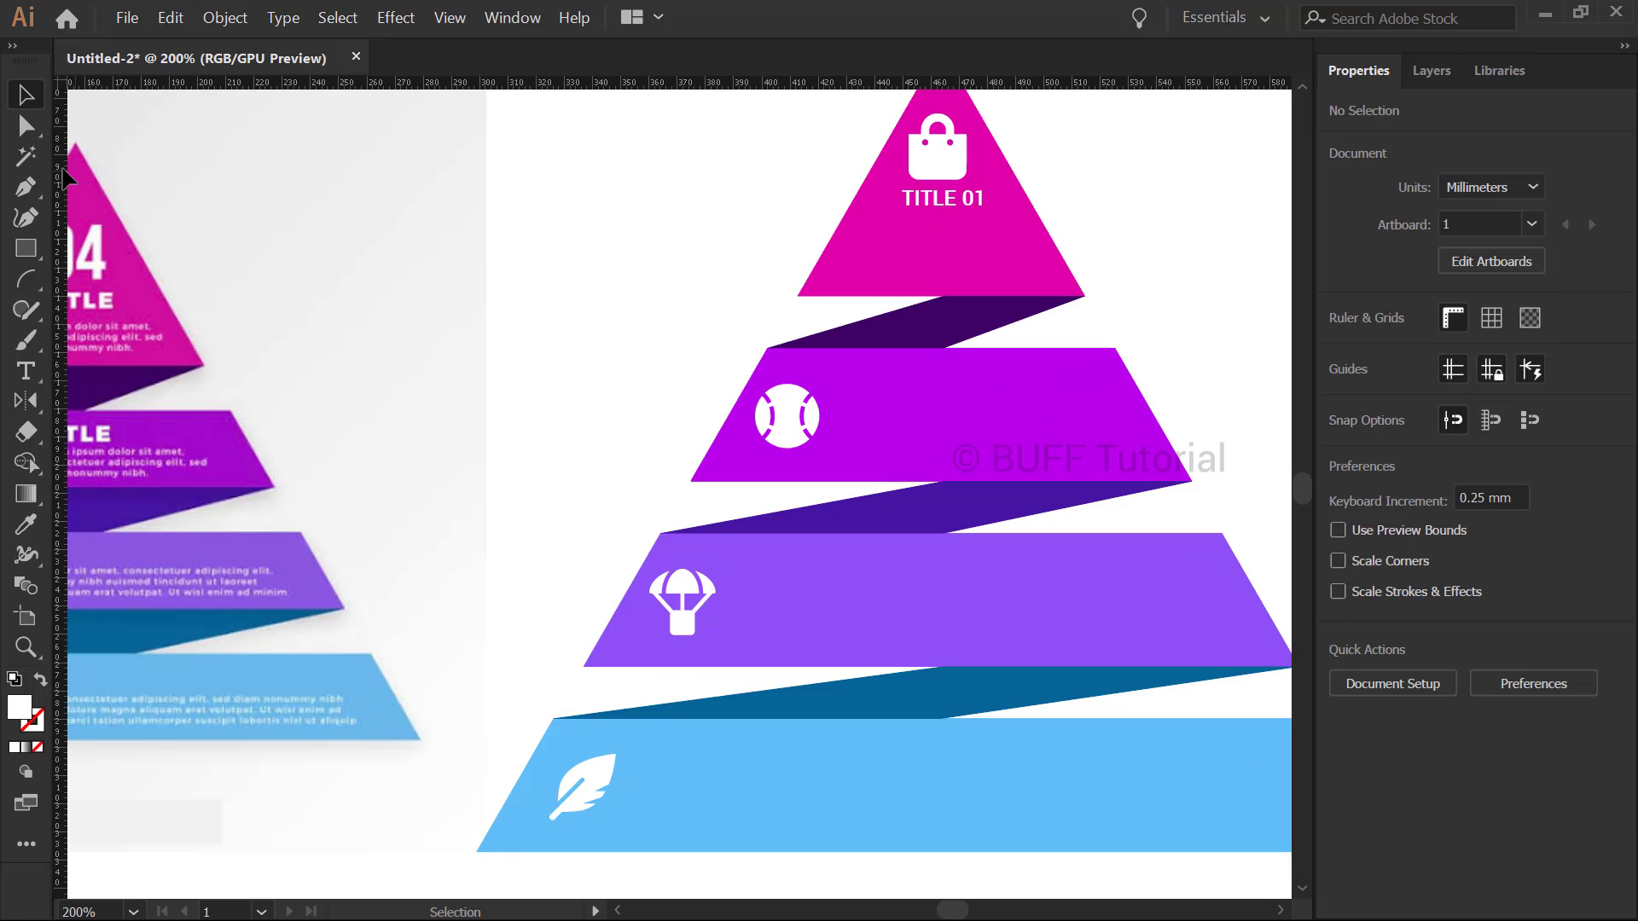
pyautogui.moveTo(28, 249); pyautogui.dragTo(109, 370)
pyautogui.moveTo(844, 371); pyautogui.dragTo(847, 459)
pyautogui.press('v')
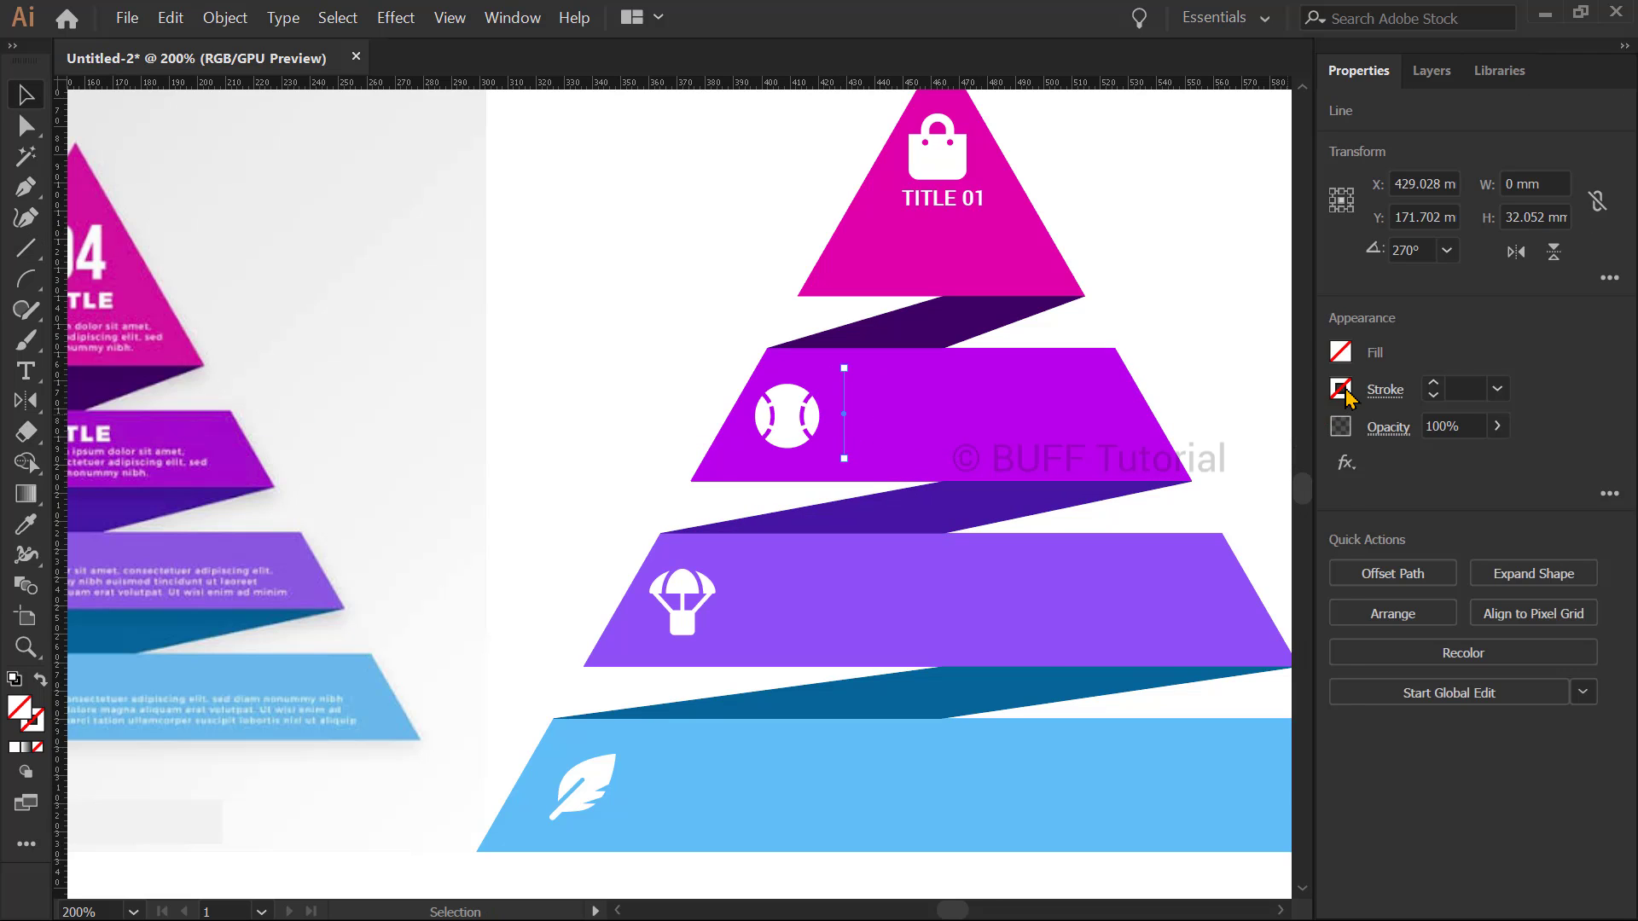
# Give the vertical line a white stroke
pyautogui.click(1340, 389)
pyautogui.click(1099, 492)
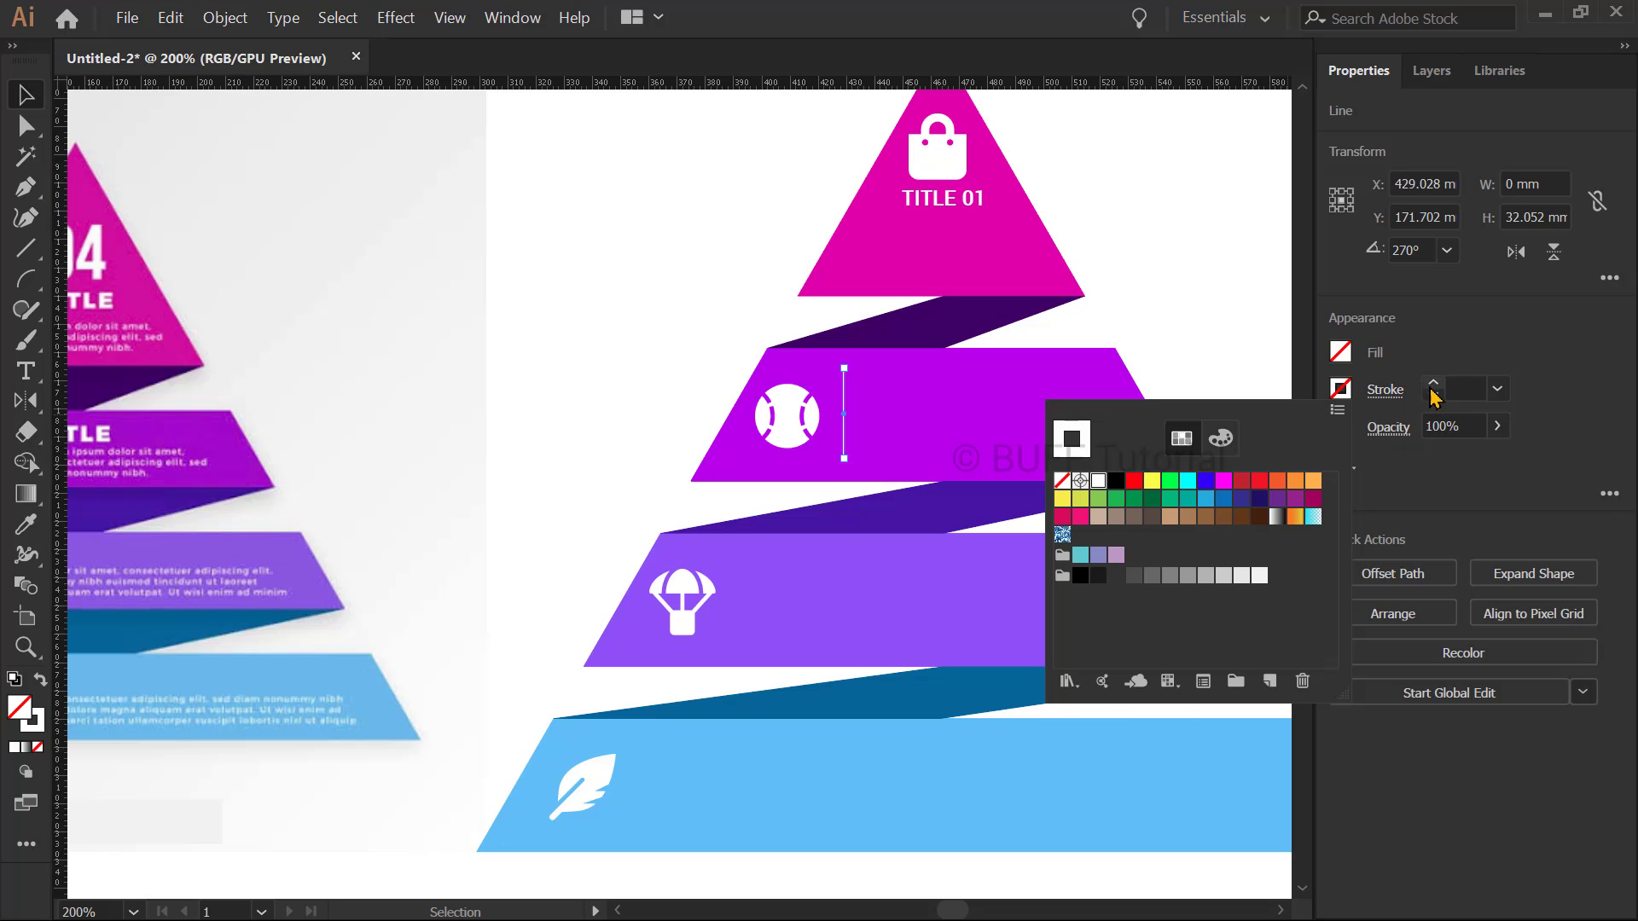
pyautogui.click(727, 343)
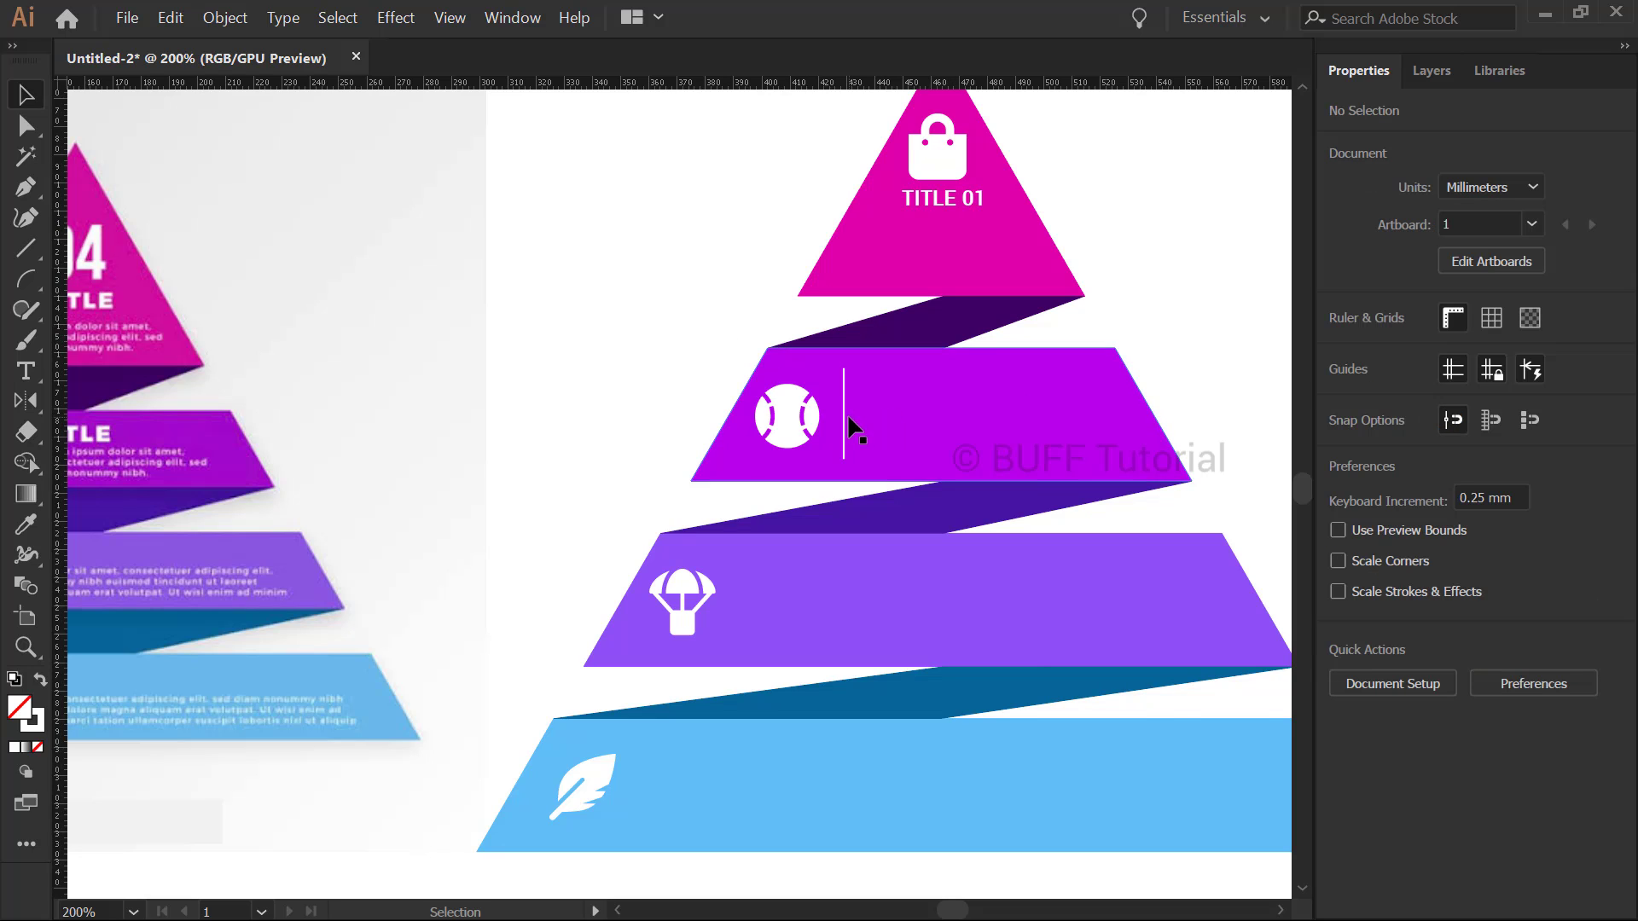
pyautogui.click(846, 413)
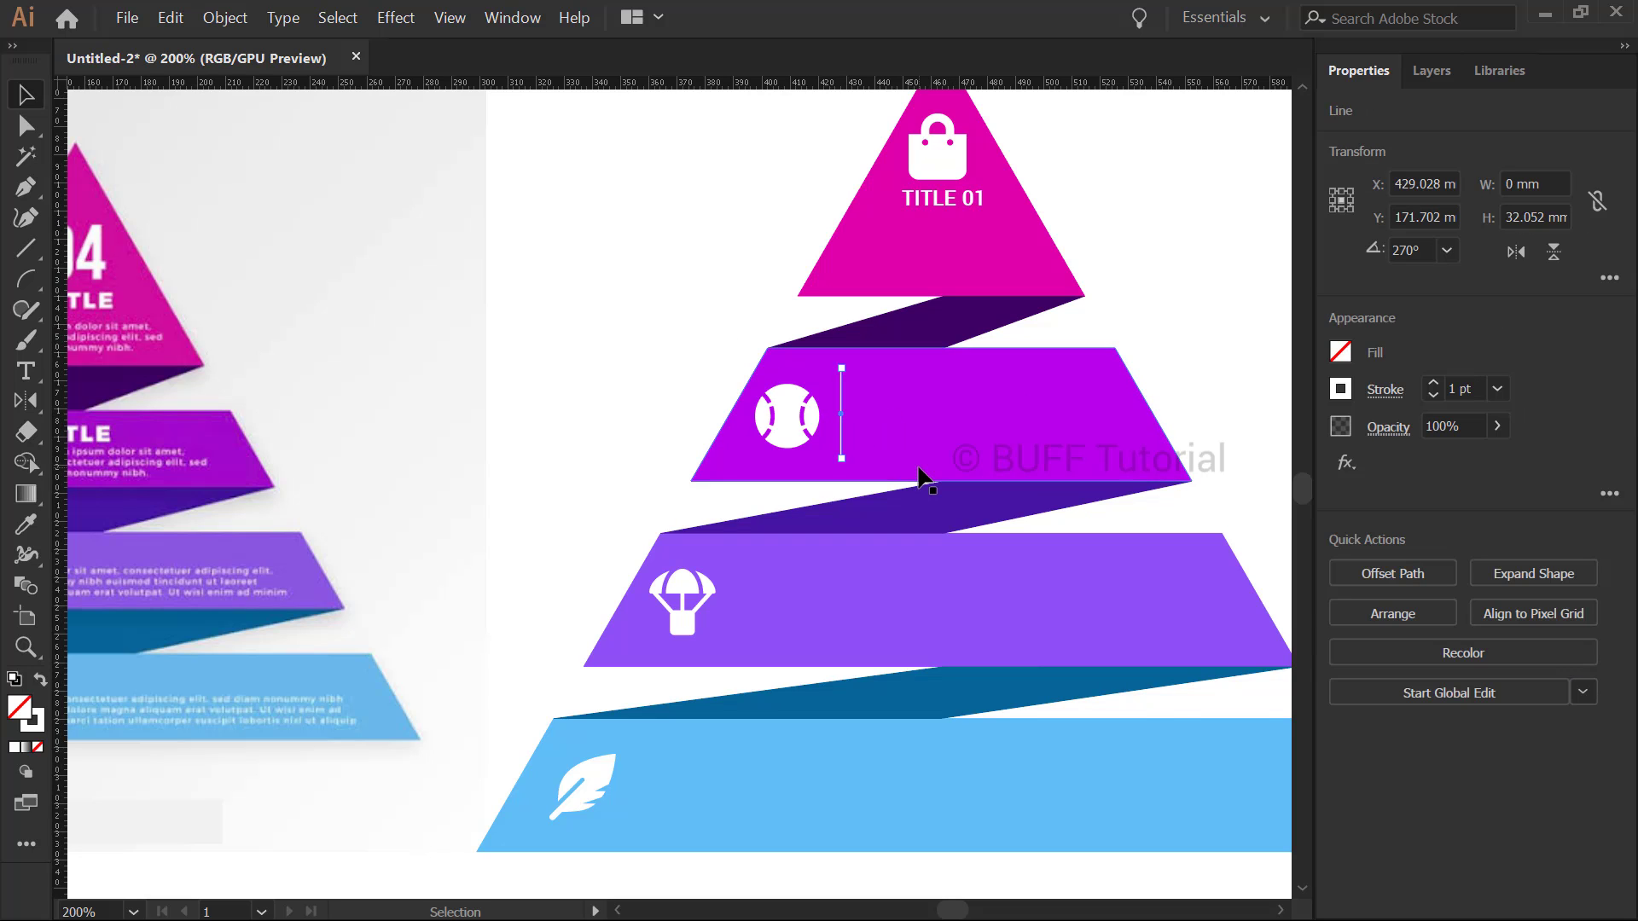
# Try lowering the line's opacity to about 66%, then undo it
pyautogui.click(1496, 427)
pyautogui.moveTo(1492, 456); pyautogui.dragTo(1457, 459)
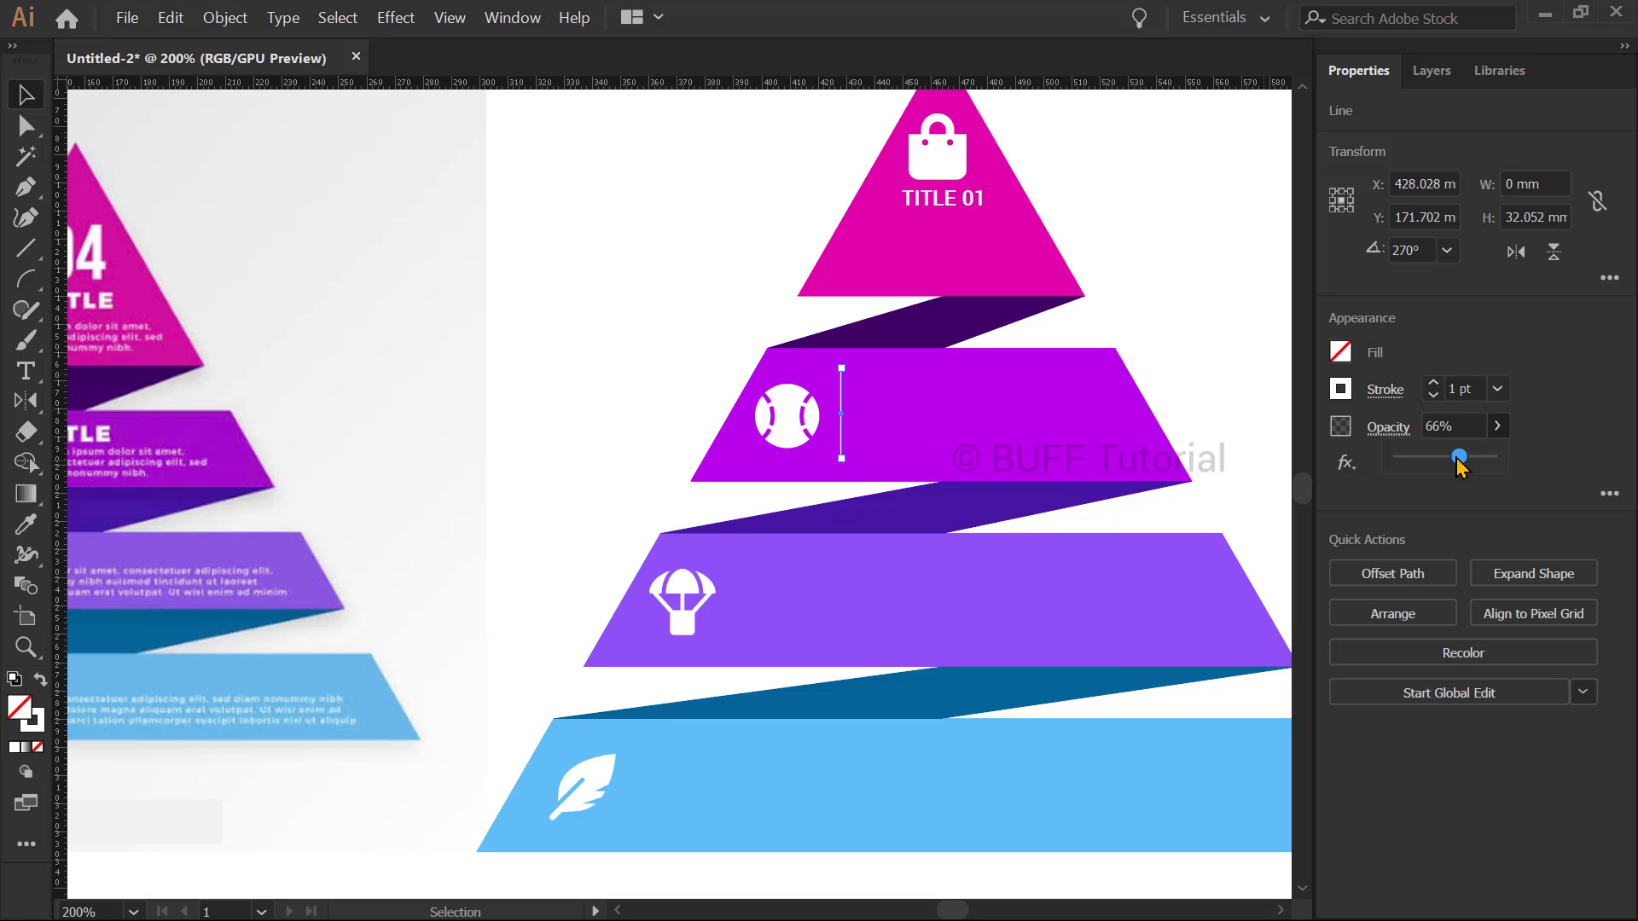
pyautogui.click(1160, 311)
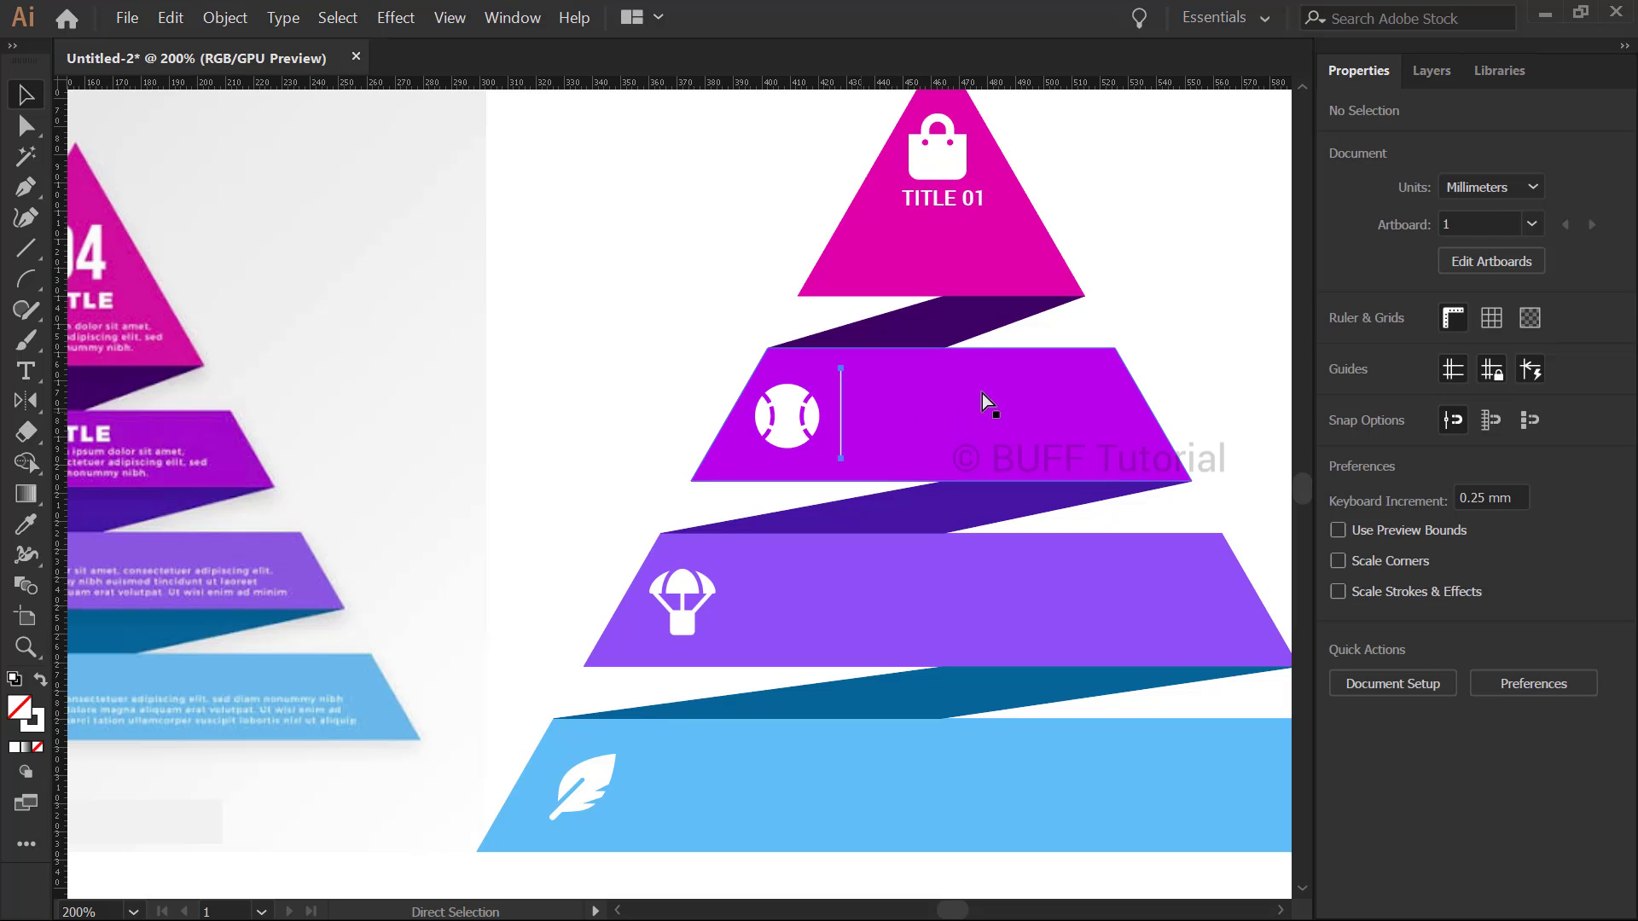
pyautogui.hotkey('ctrl', 'z')
pyautogui.hotkey('ctrl', 'z')
pyautogui.click(843, 416)
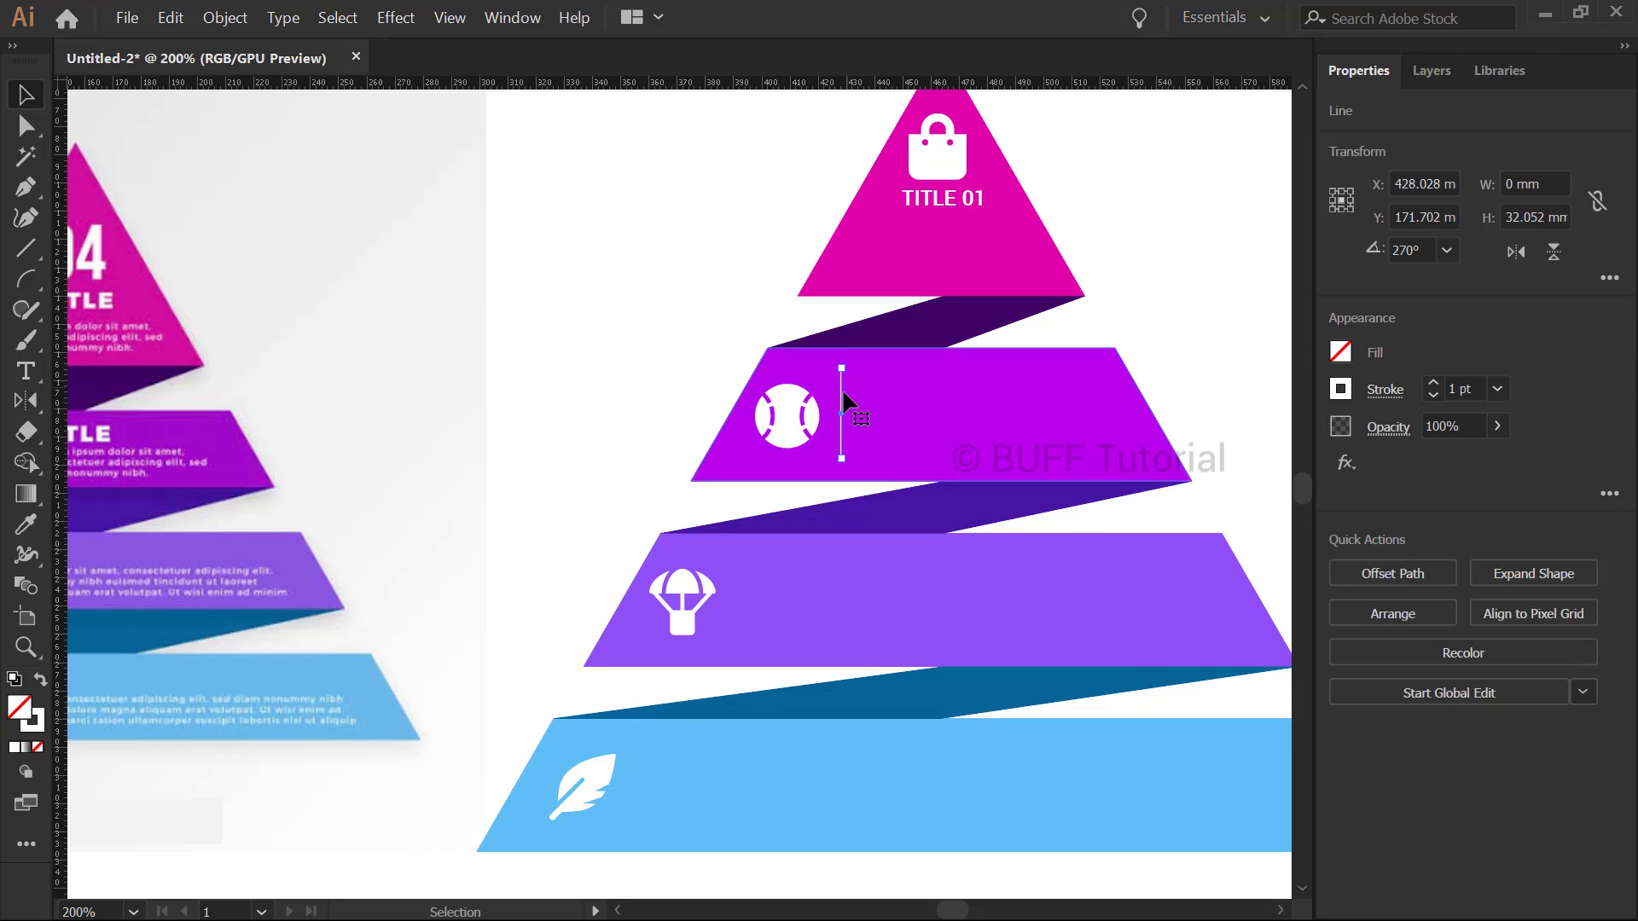
pyautogui.click(1163, 208)
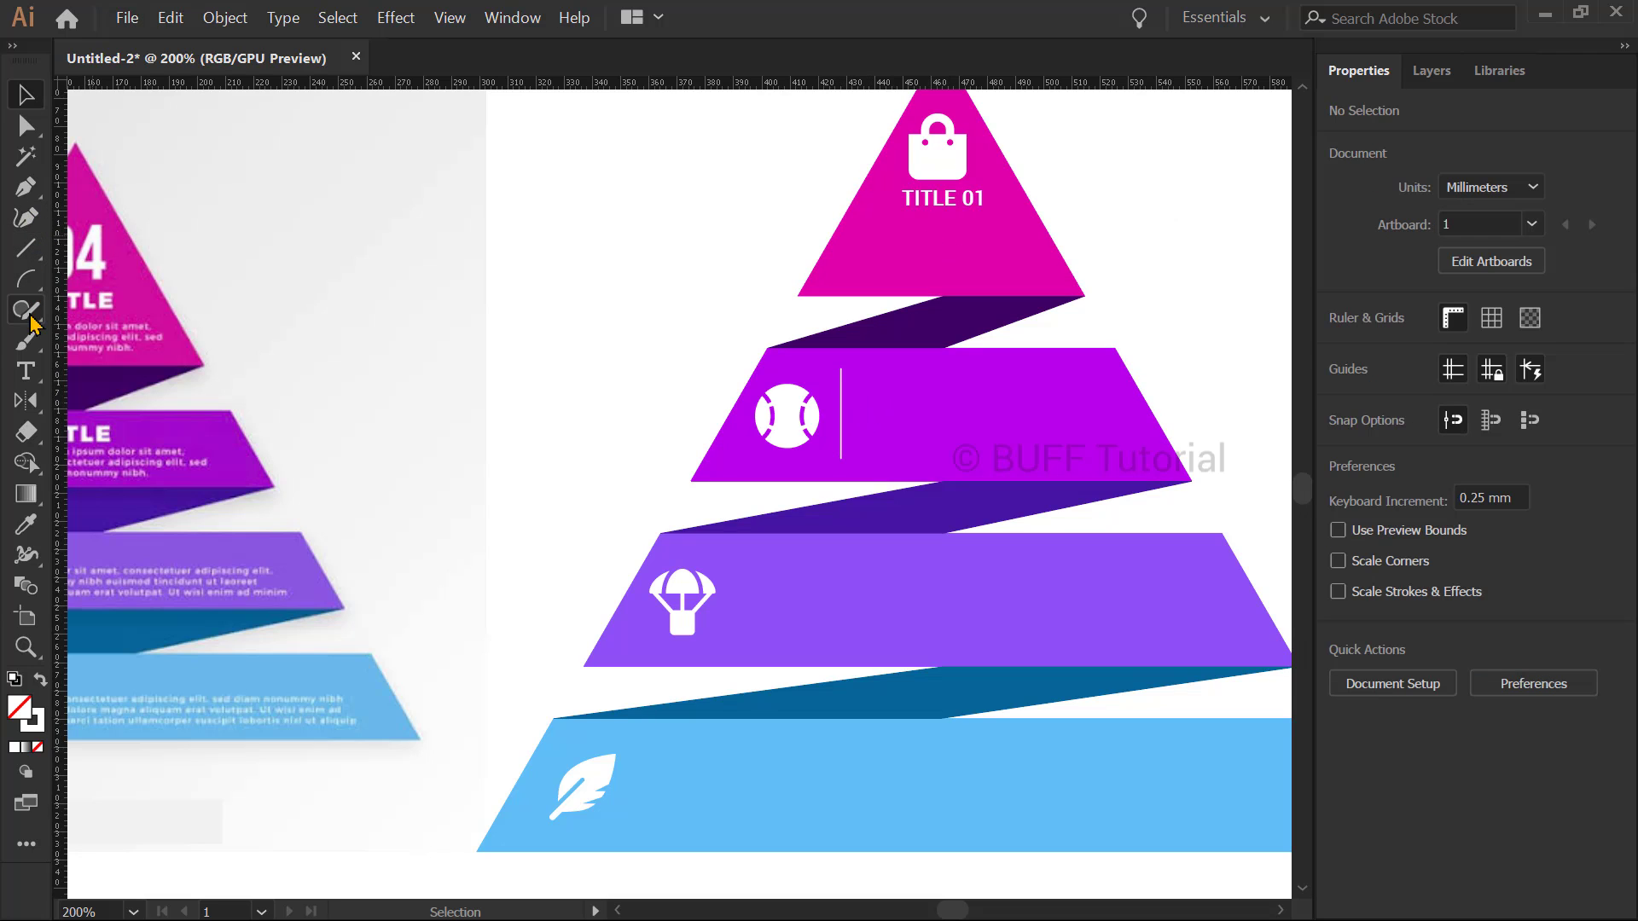
pyautogui.click(25, 372)
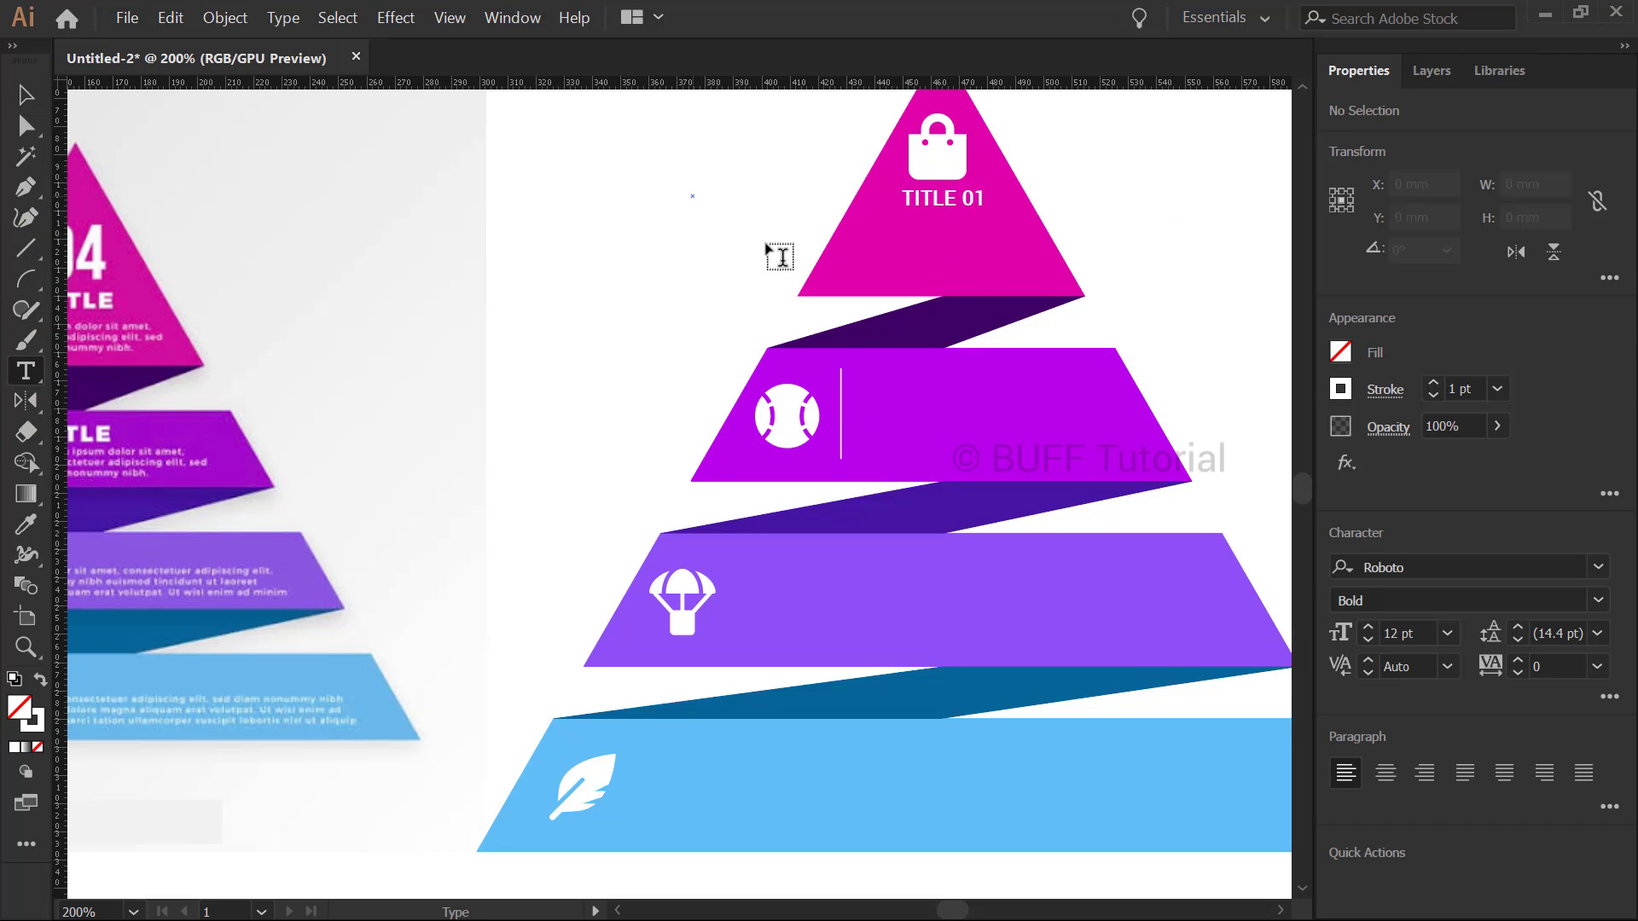
# Add a white 10 pt placeholder text area in the top triangle
pyautogui.moveTo(693, 196); pyautogui.dragTo(941, 262)
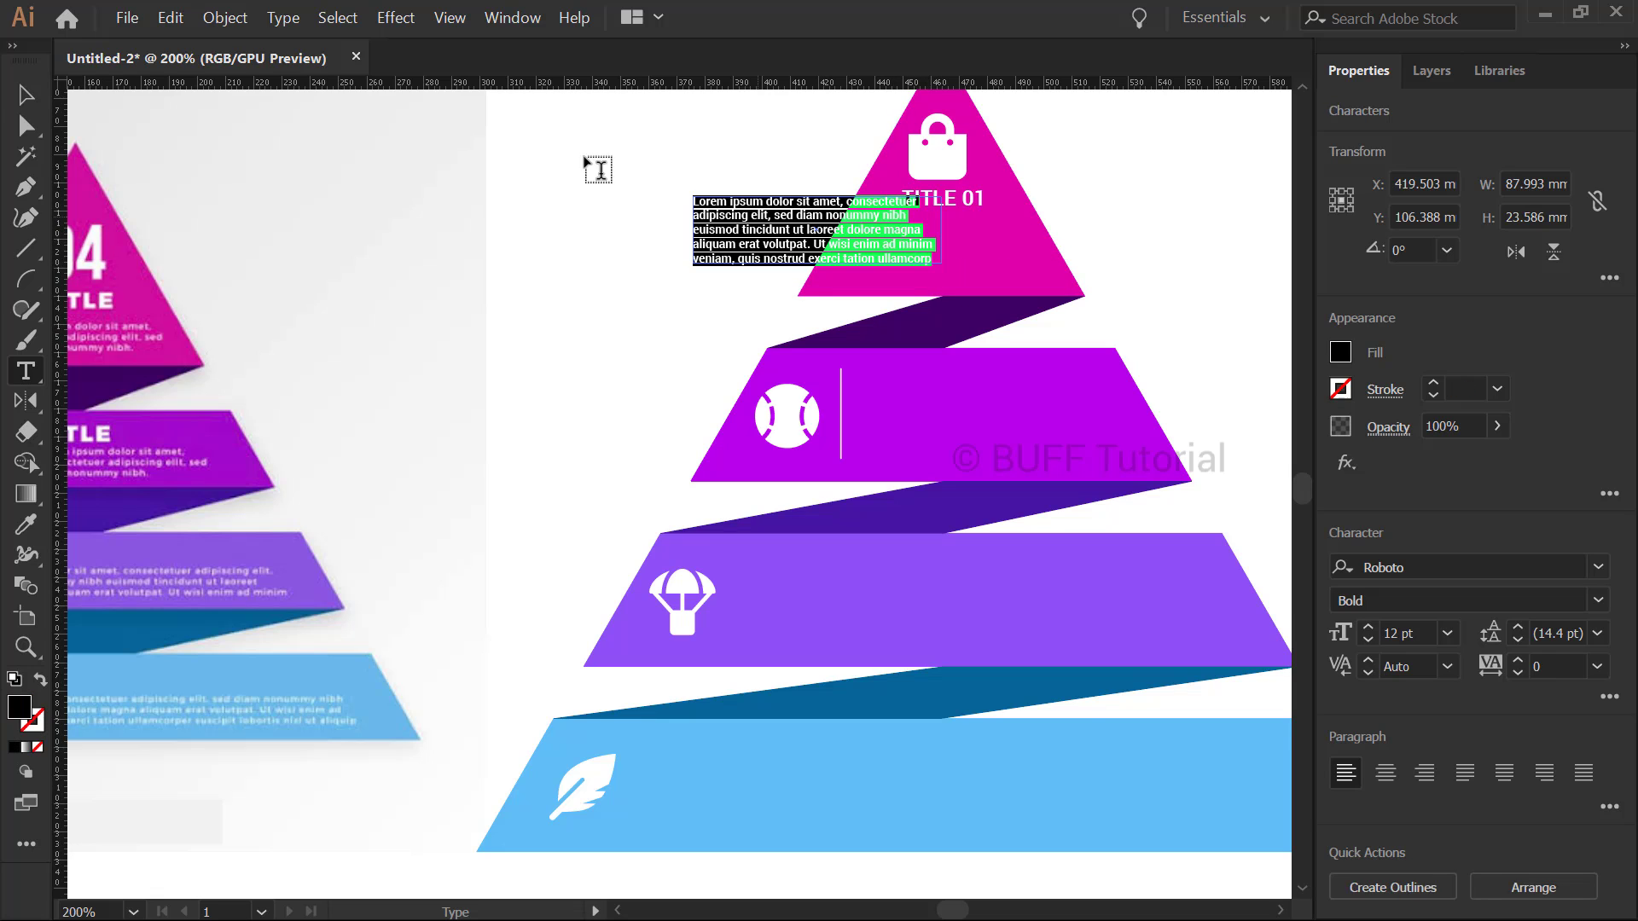
pyautogui.press('Escape')
pyautogui.moveTo(815, 223); pyautogui.dragTo(953, 235)
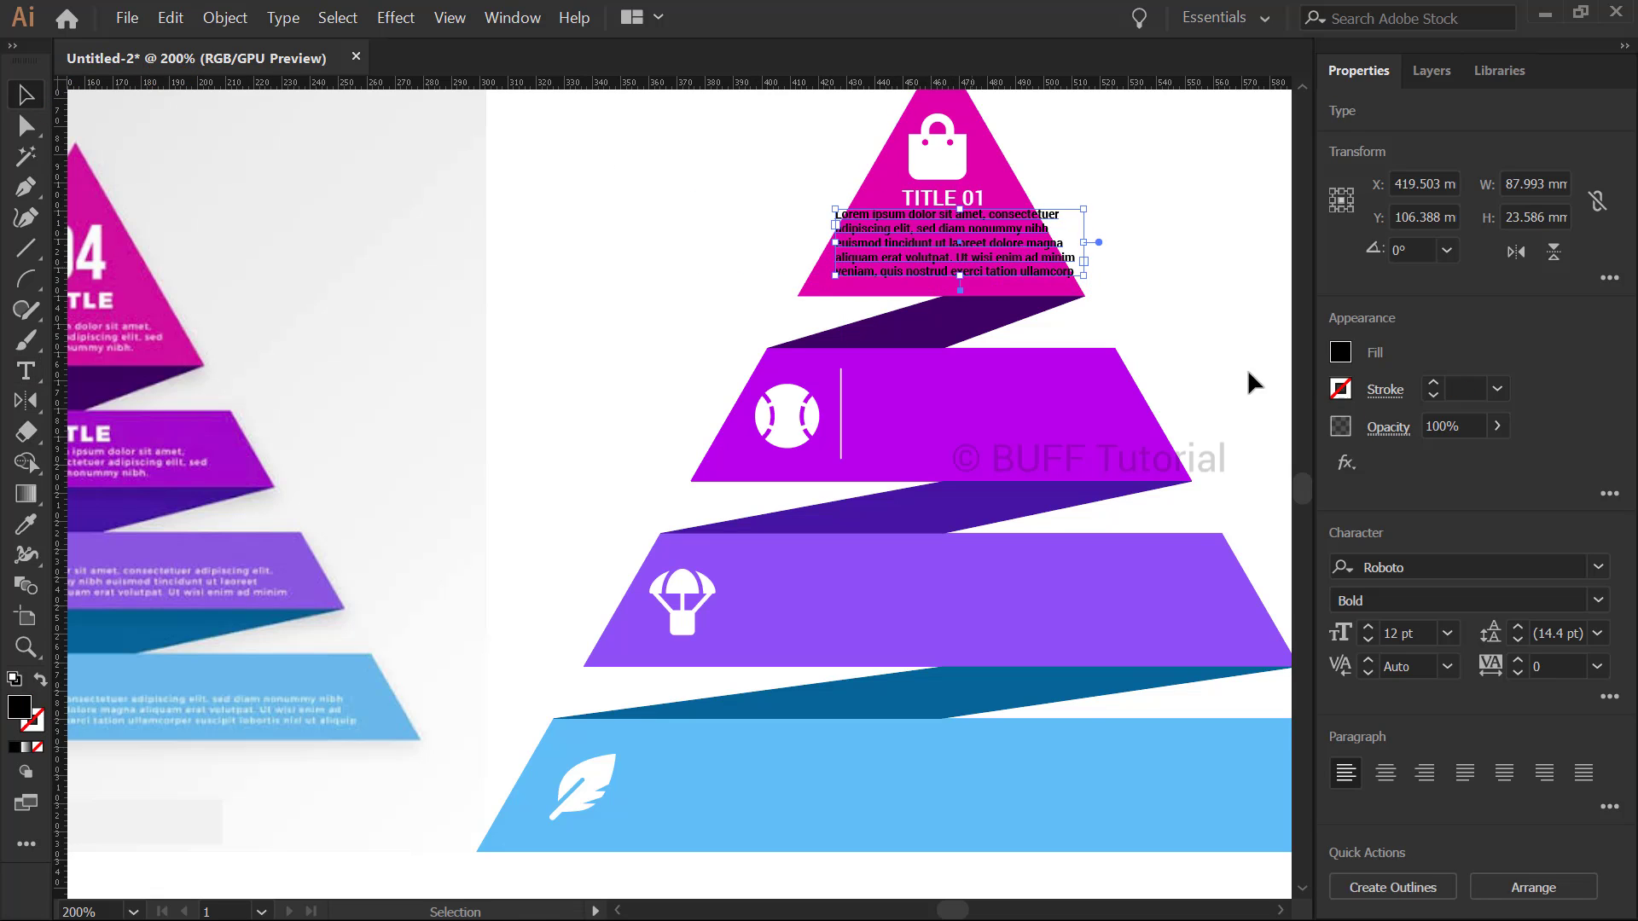
pyautogui.click(1339, 358)
pyautogui.click(1100, 445)
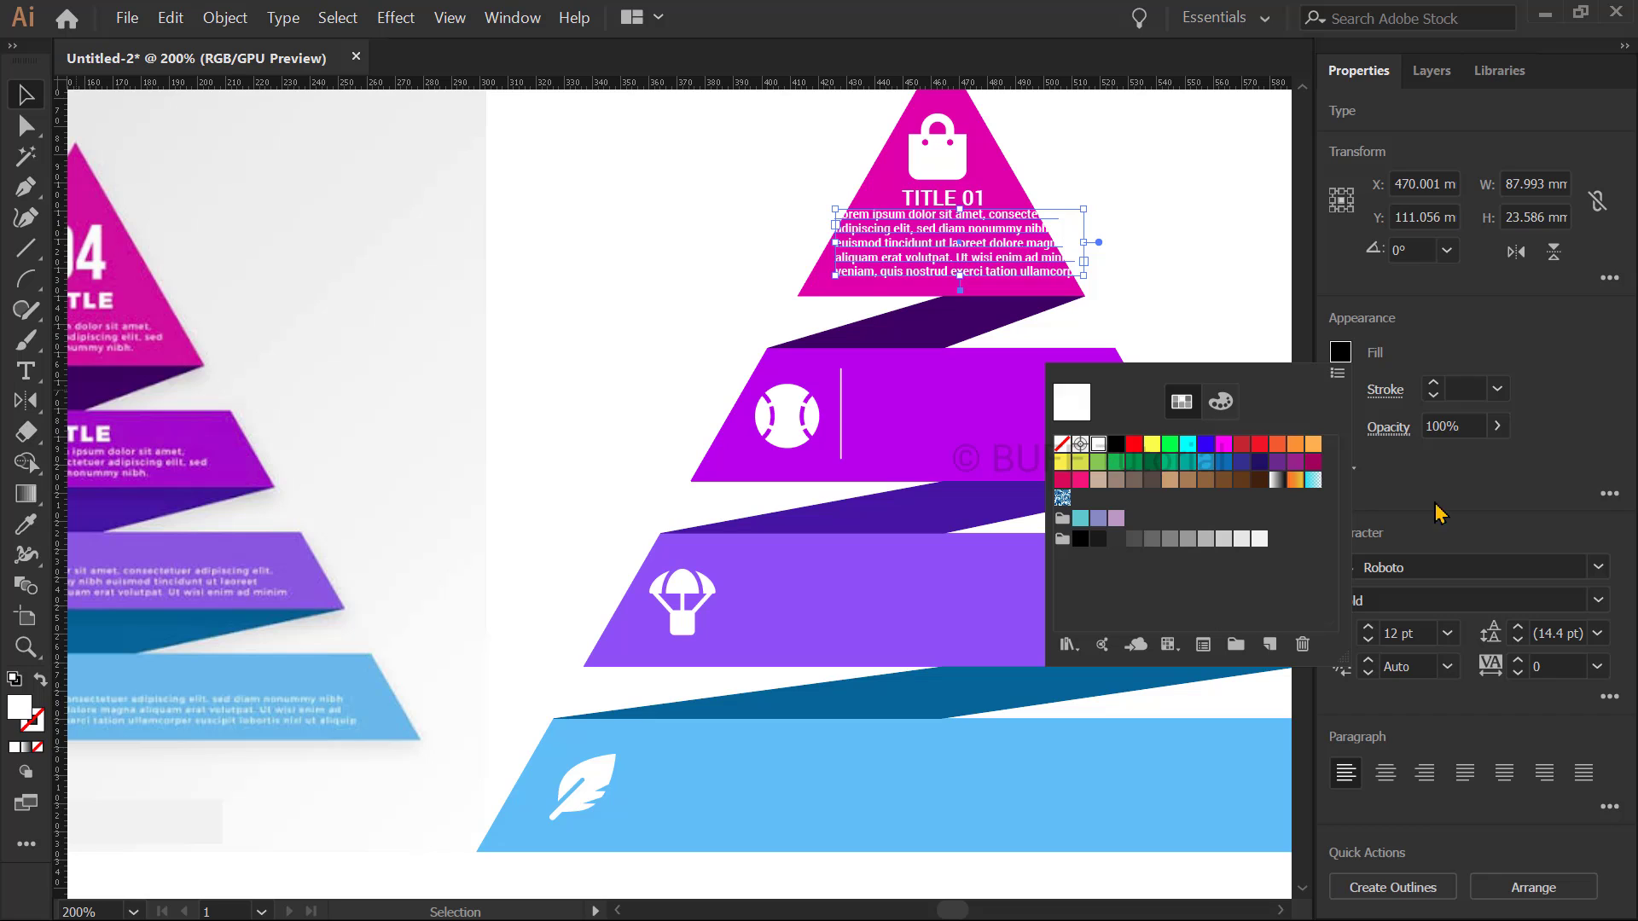
pyautogui.click(1368, 648)
pyautogui.click(1369, 644)
pyautogui.click(1368, 644)
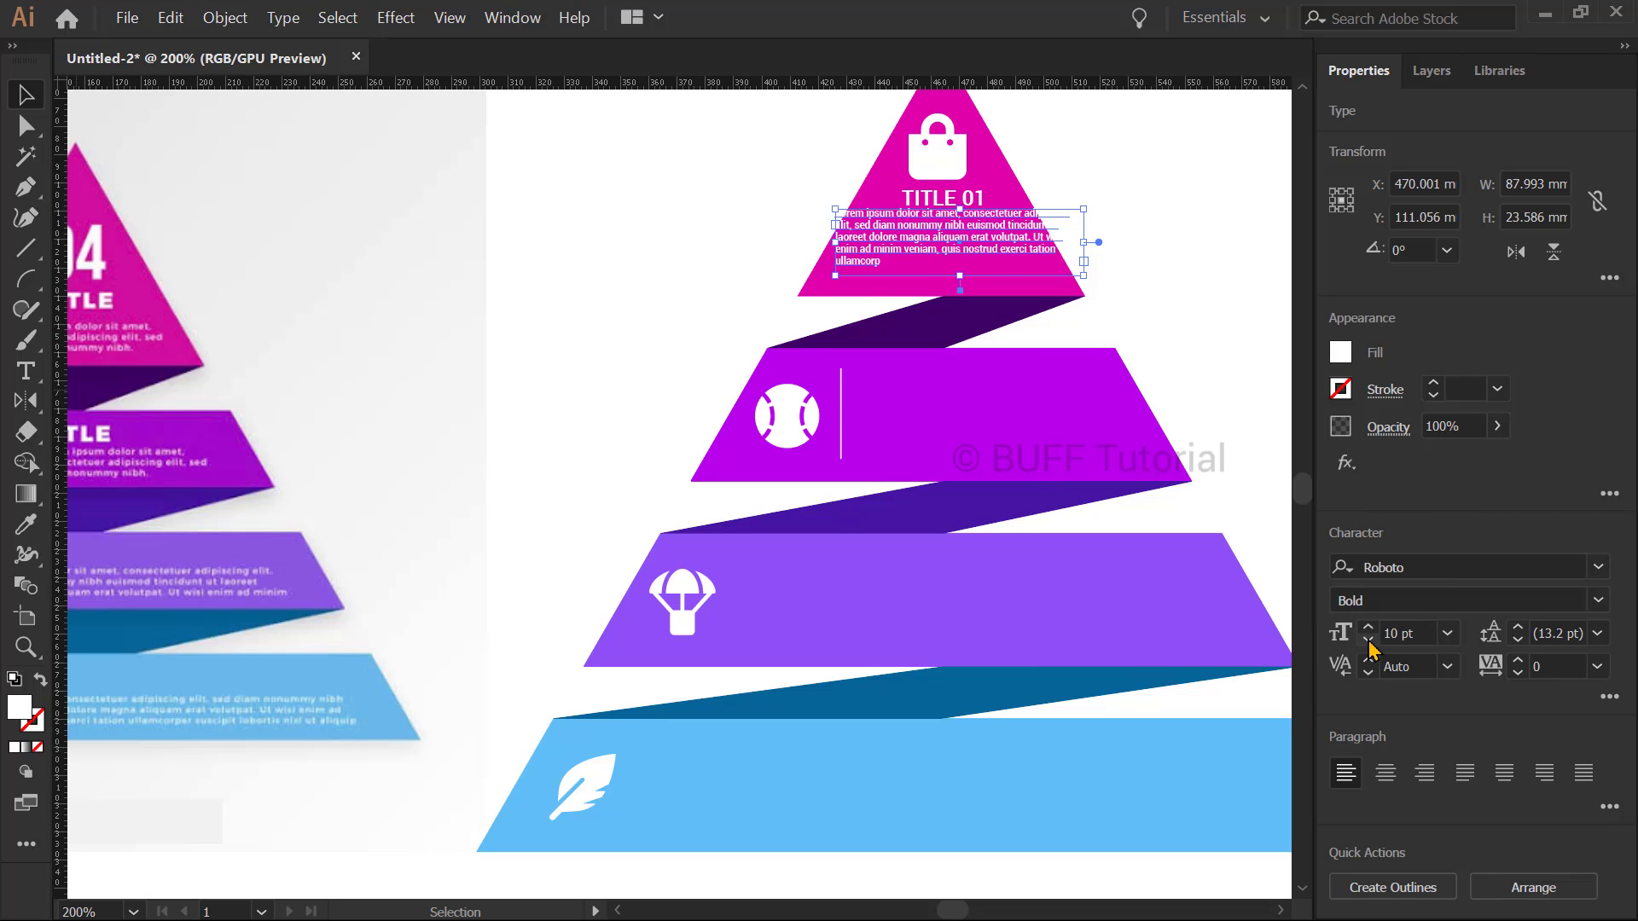
# Trim the surplus placeholder text and move the paragraph under TITLE 01
pyautogui.doubleClick(970, 238)
pyautogui.moveTo(970, 238); pyautogui.dragTo(1284, 391)
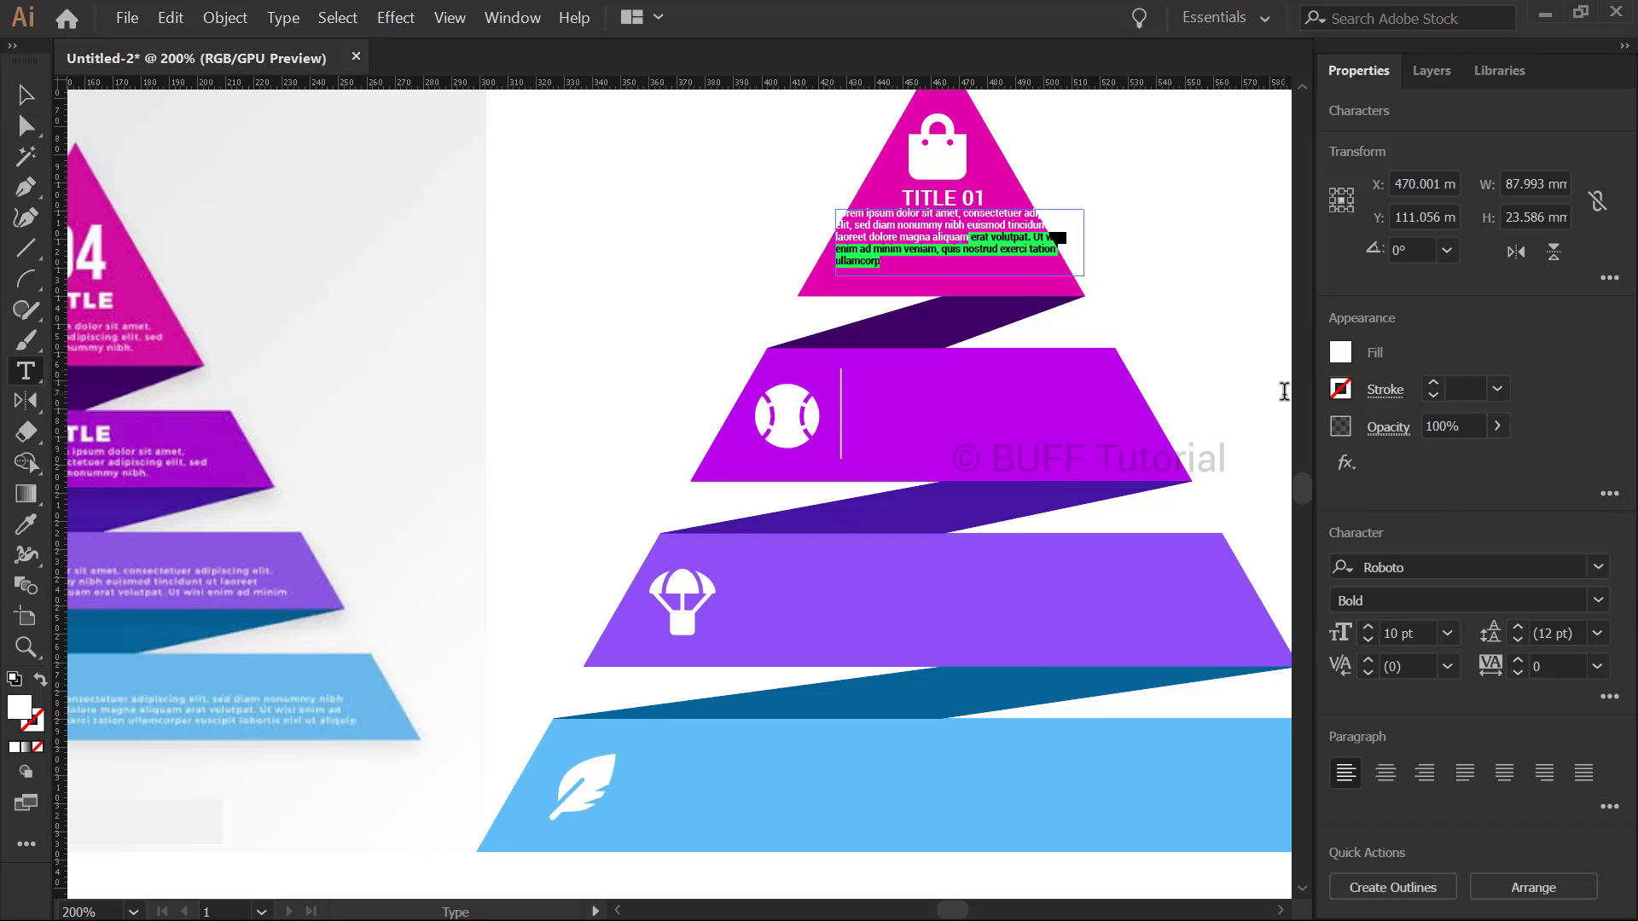
pyautogui.press('BackSpace')
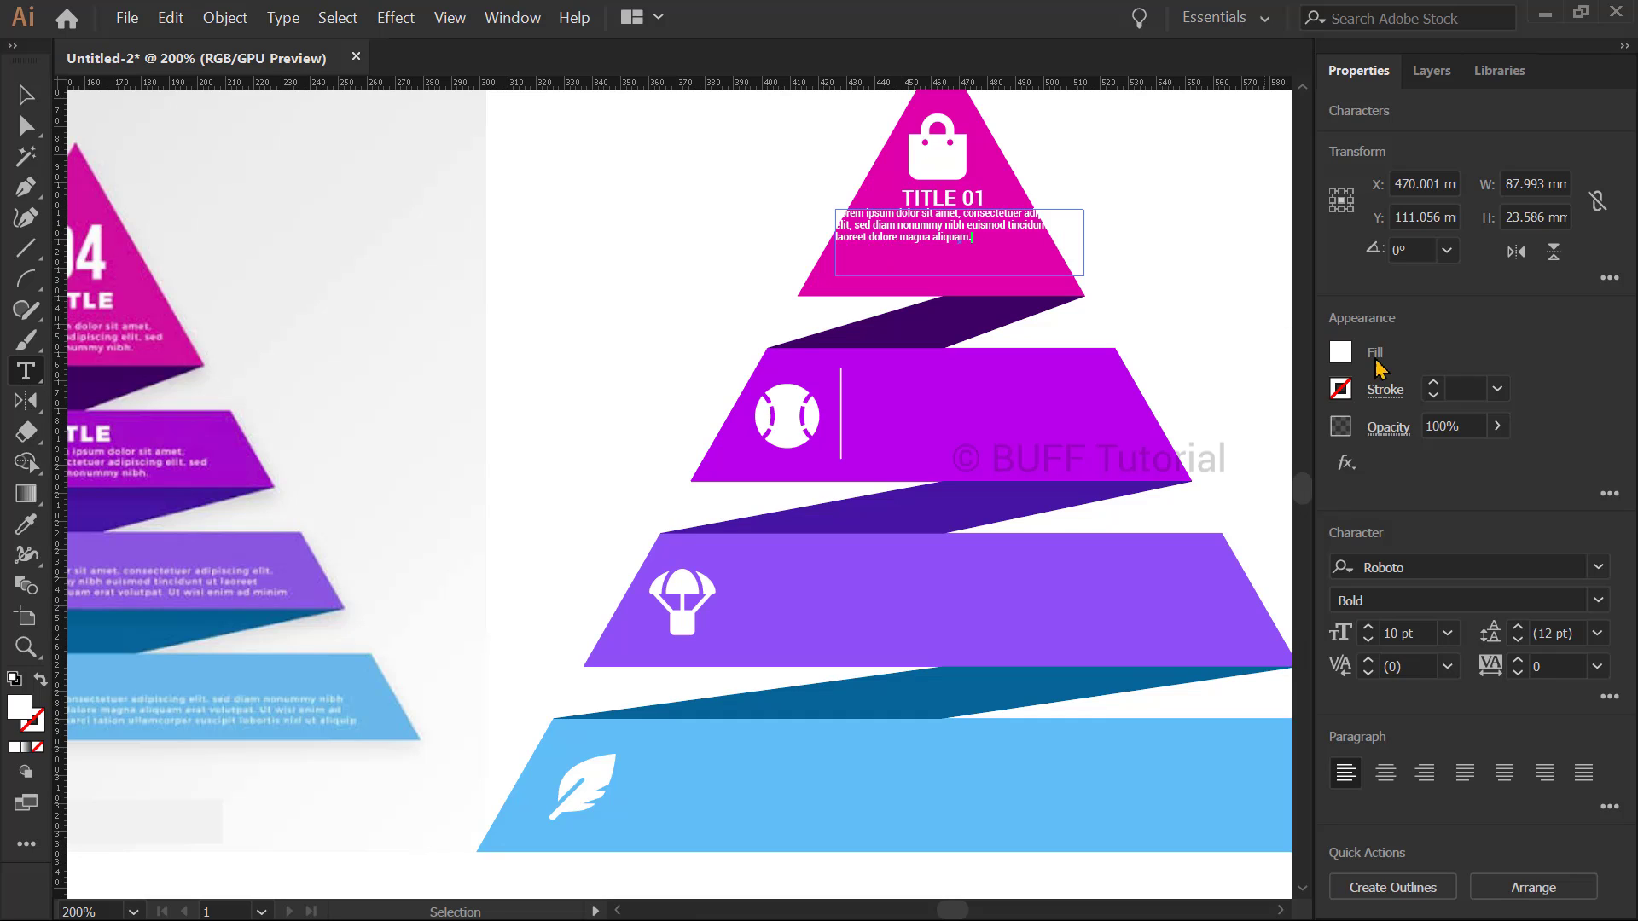
pyautogui.hotkey('ctrl', 'a')
pyautogui.press('Escape')
pyautogui.moveTo(923, 239); pyautogui.dragTo(930, 270)
# Centre the body text with 16 pt leading, a narrower frame and 13 pt size
pyautogui.click(1385, 772)
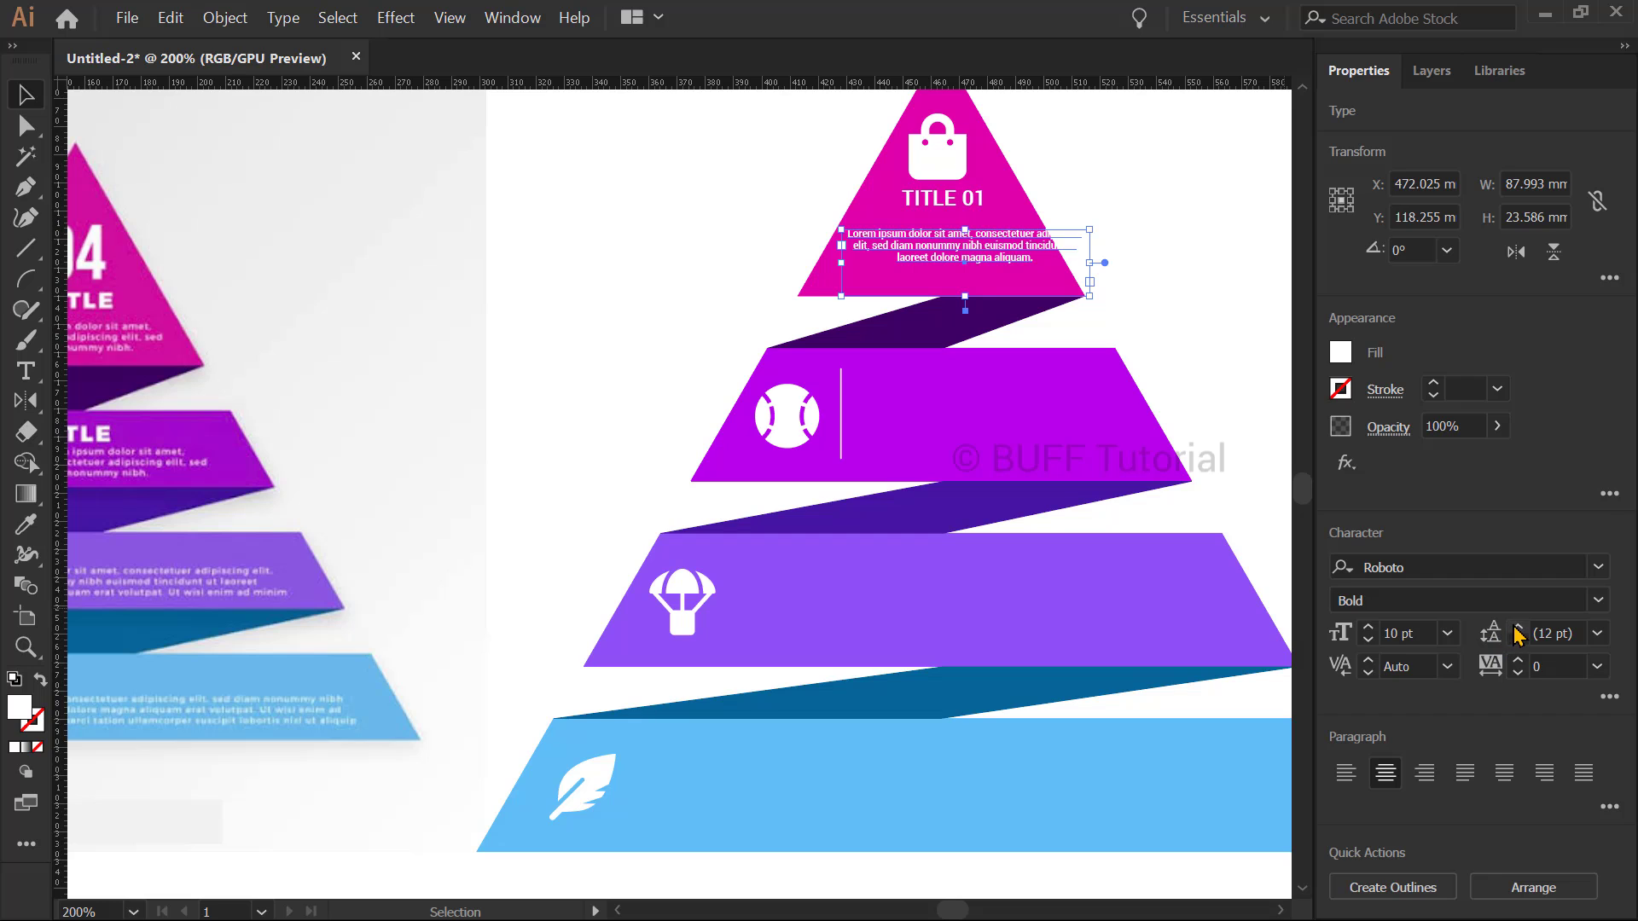
pyautogui.click(1517, 628)
pyautogui.click(1518, 628)
pyautogui.click(1518, 628)
pyautogui.click(1518, 627)
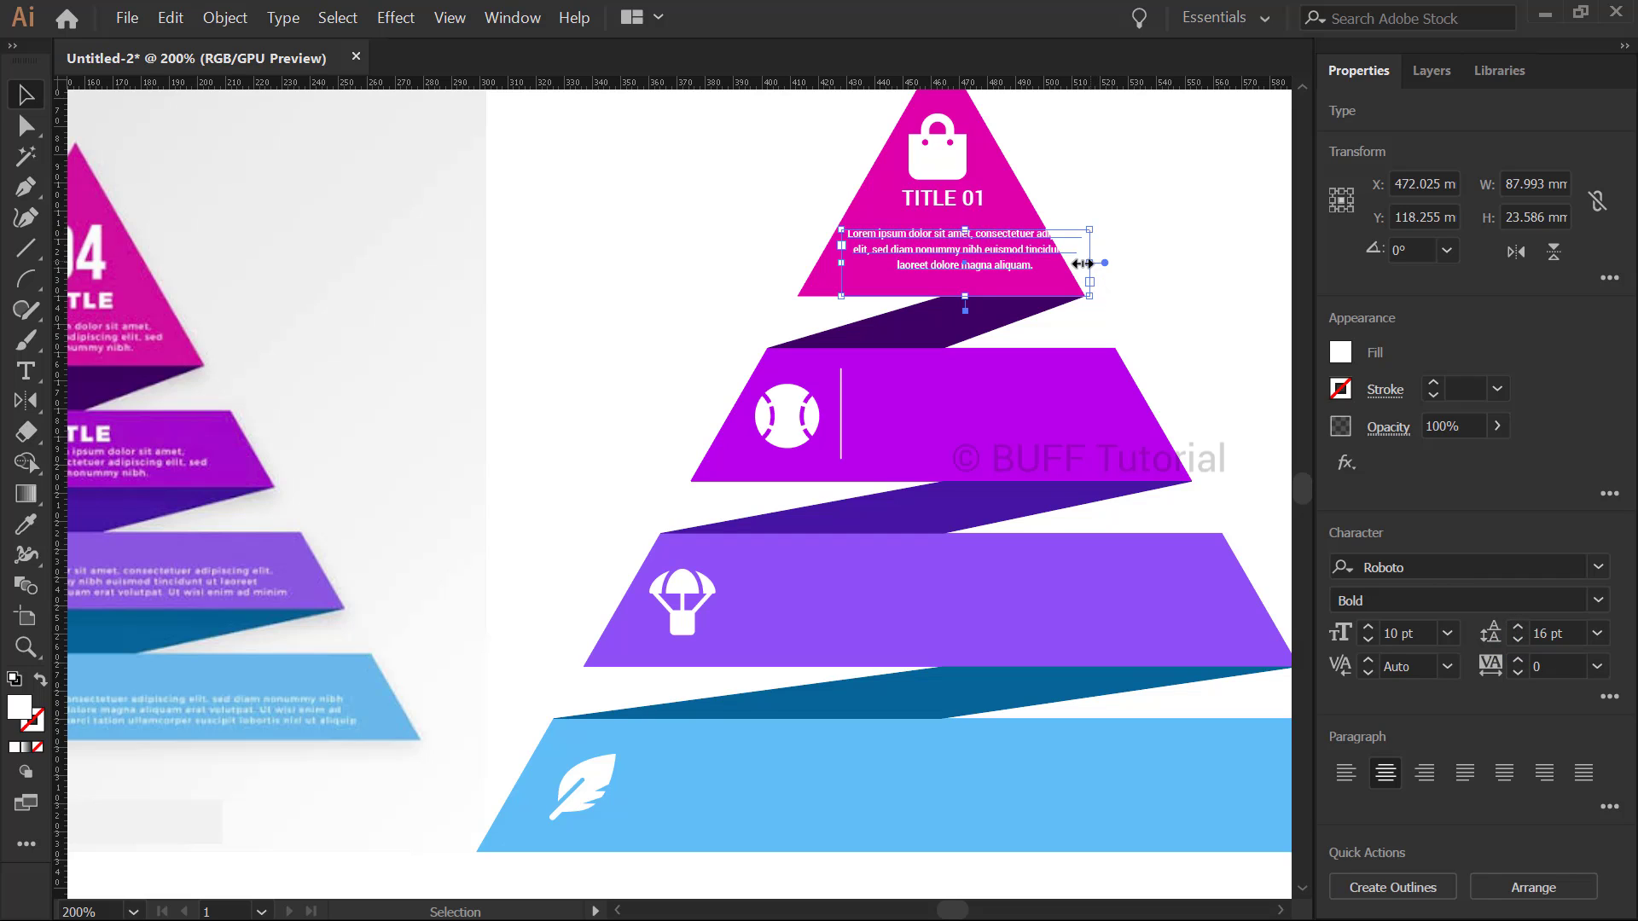
pyautogui.moveTo(1082, 263); pyautogui.dragTo(1037, 252)
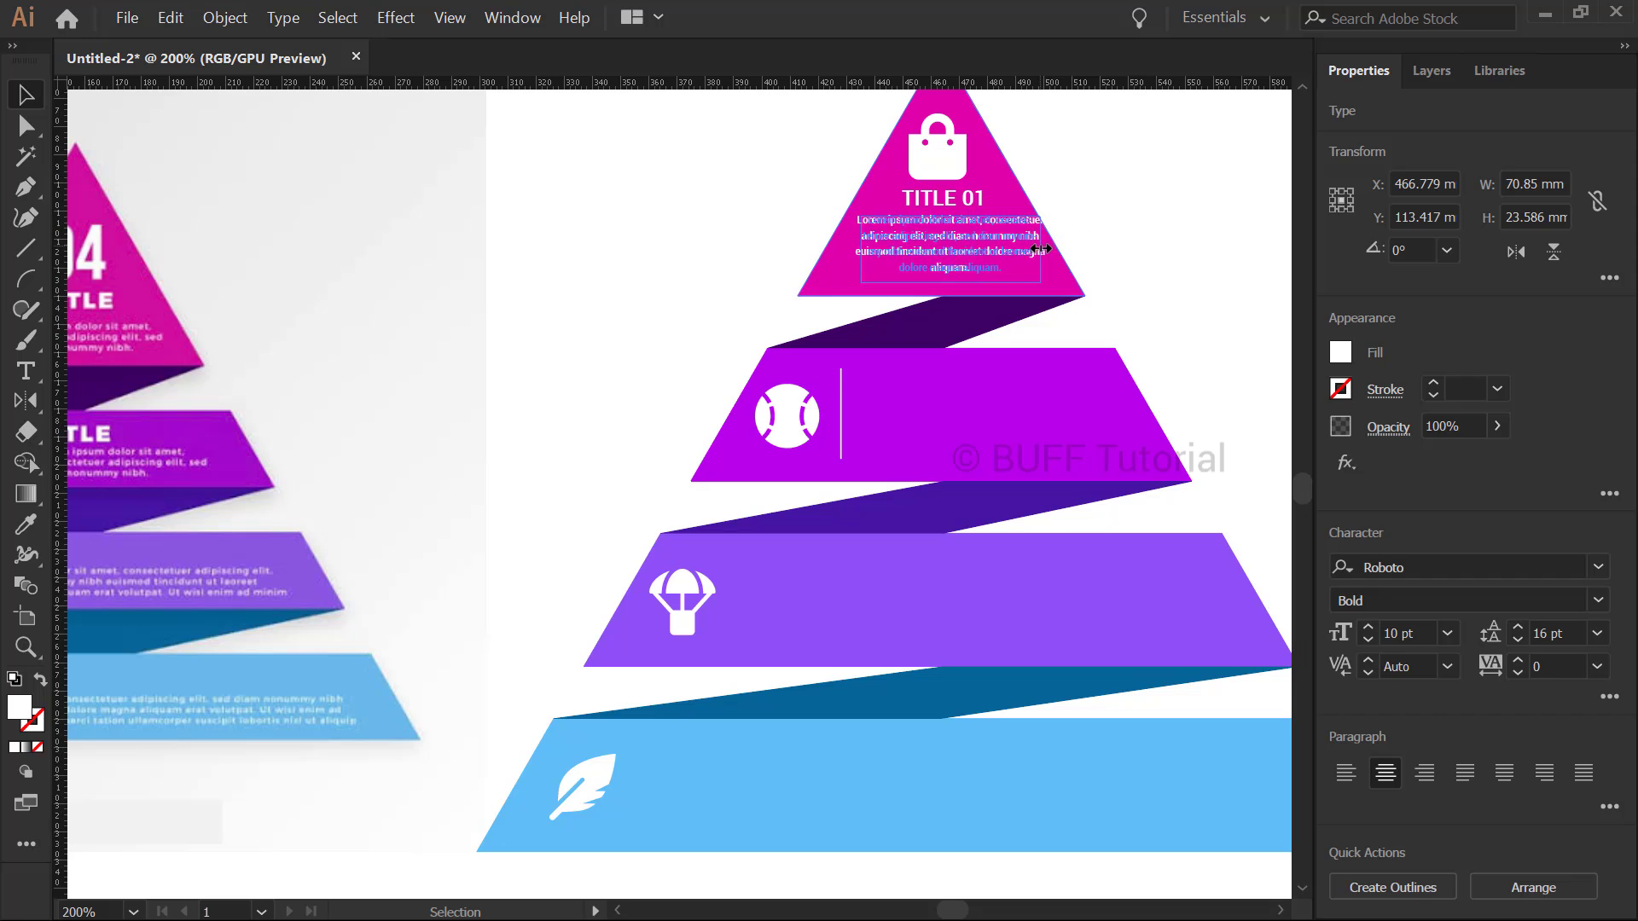
pyautogui.click(1368, 630)
pyautogui.click(1368, 630)
pyautogui.click(1368, 629)
pyautogui.click(1206, 308)
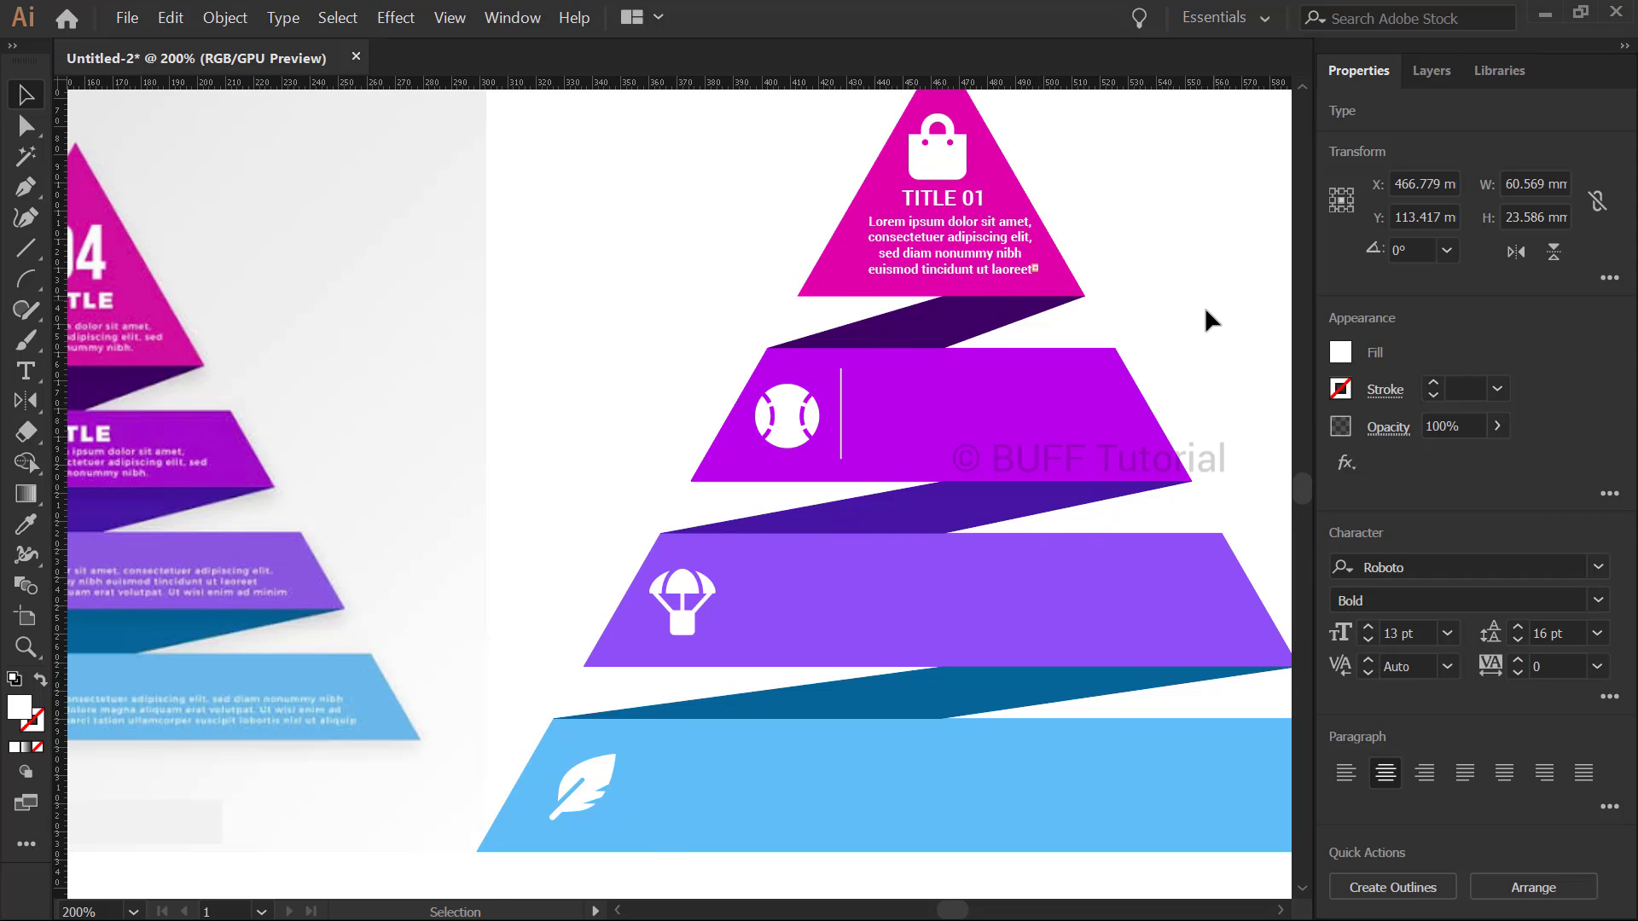
pyautogui.scroll(-1, 1205, 306)
pyautogui.scroll(2, 1121, 263)
# Cut the body text so it ends at "nibh."
pyautogui.click(968, 296)
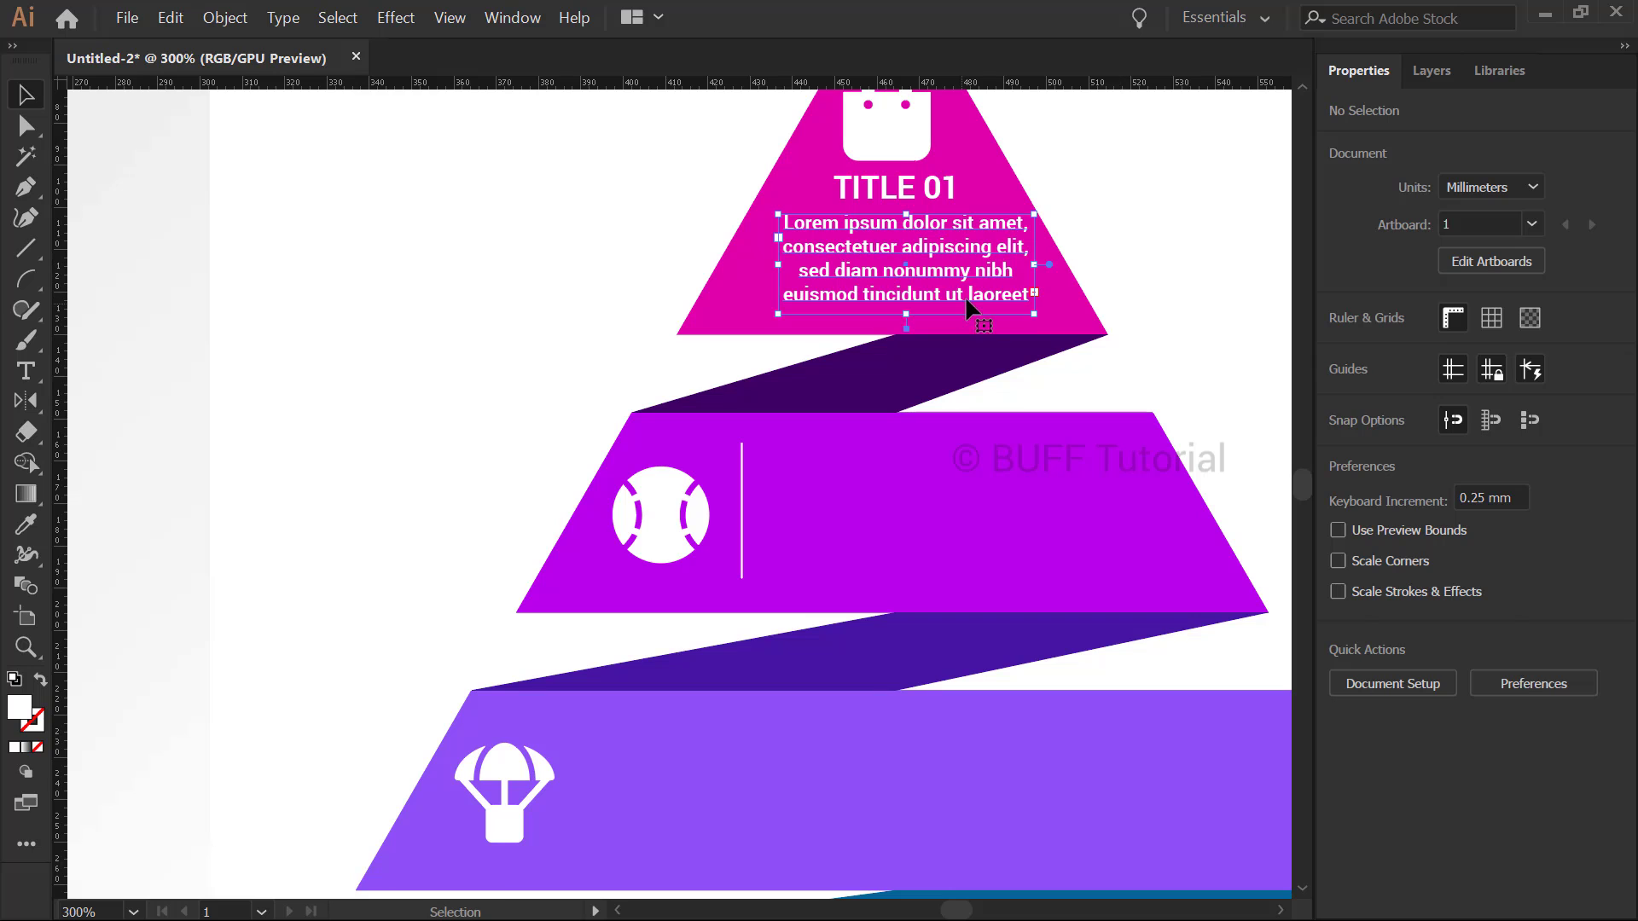
pyautogui.press('t')
pyautogui.moveTo(1022, 265); pyautogui.dragTo(1093, 374)
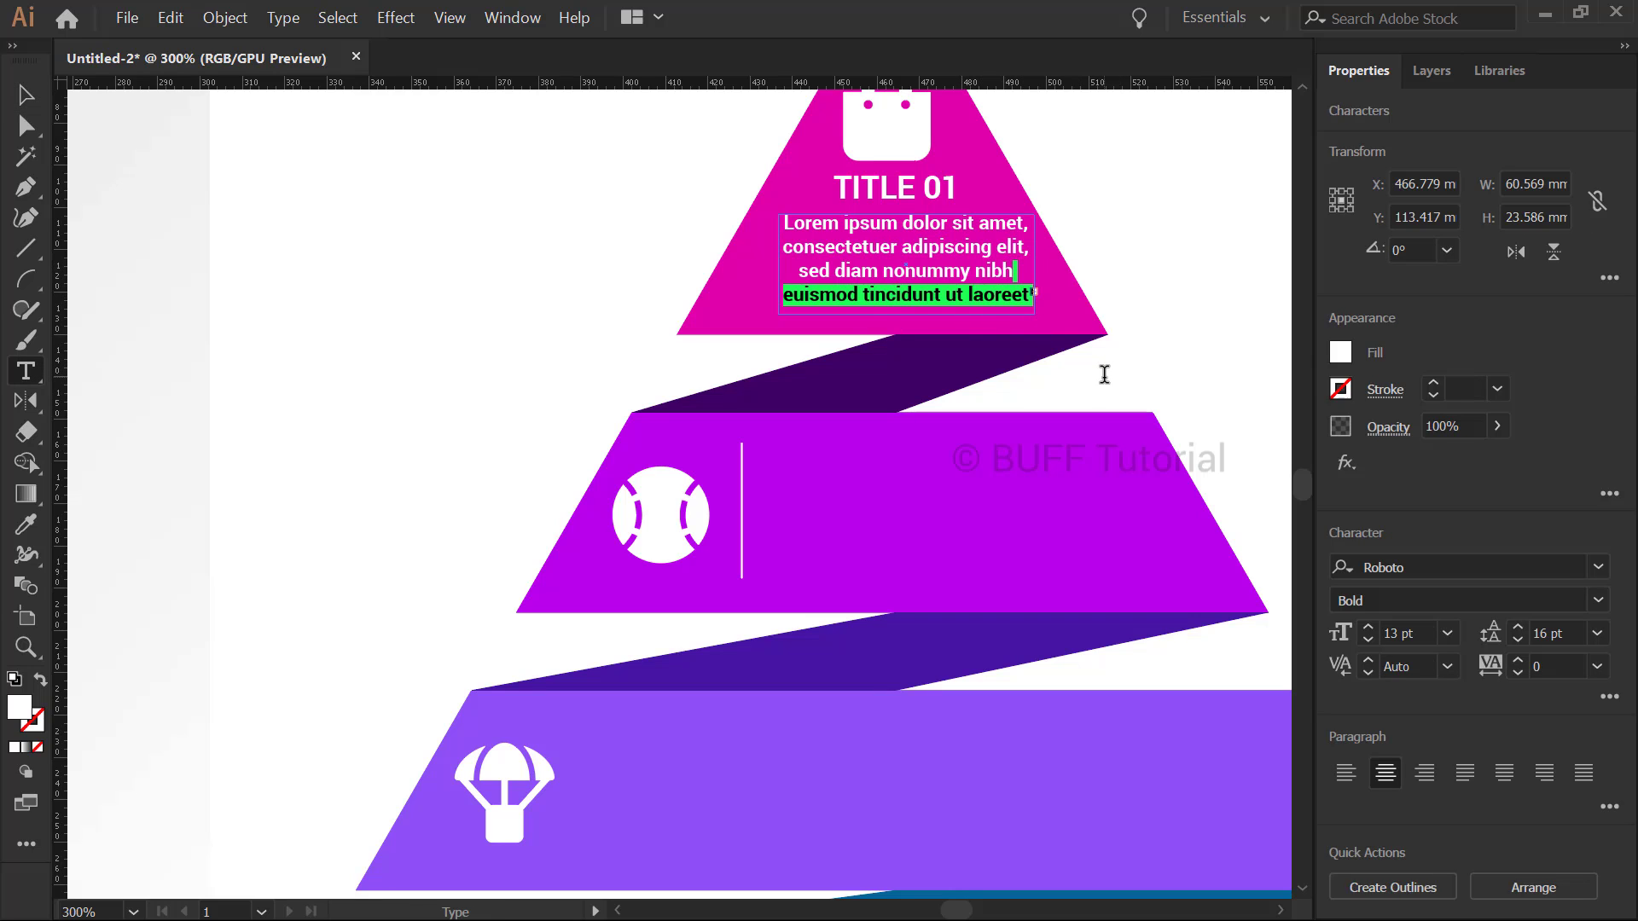
pyautogui.press('Delete')
pyautogui.press('Delete')
pyautogui.press('Delete')
pyautogui.press('Delete')
pyautogui.press('Delete')
pyautogui.press('Delete')
pyautogui.press('Delete')
pyautogui.press('Delete')
pyautogui.press('Delete')
pyautogui.press('Delete')
pyautogui.press('Delete')
pyautogui.press('Delete')
pyautogui.press('Delete')
pyautogui.press('Delete')
pyautogui.press('Delete')
pyautogui.press('Delete')
pyautogui.press('Delete')
pyautogui.press('Delete')
pyautogui.press('Delete')
pyautogui.press('Delete')
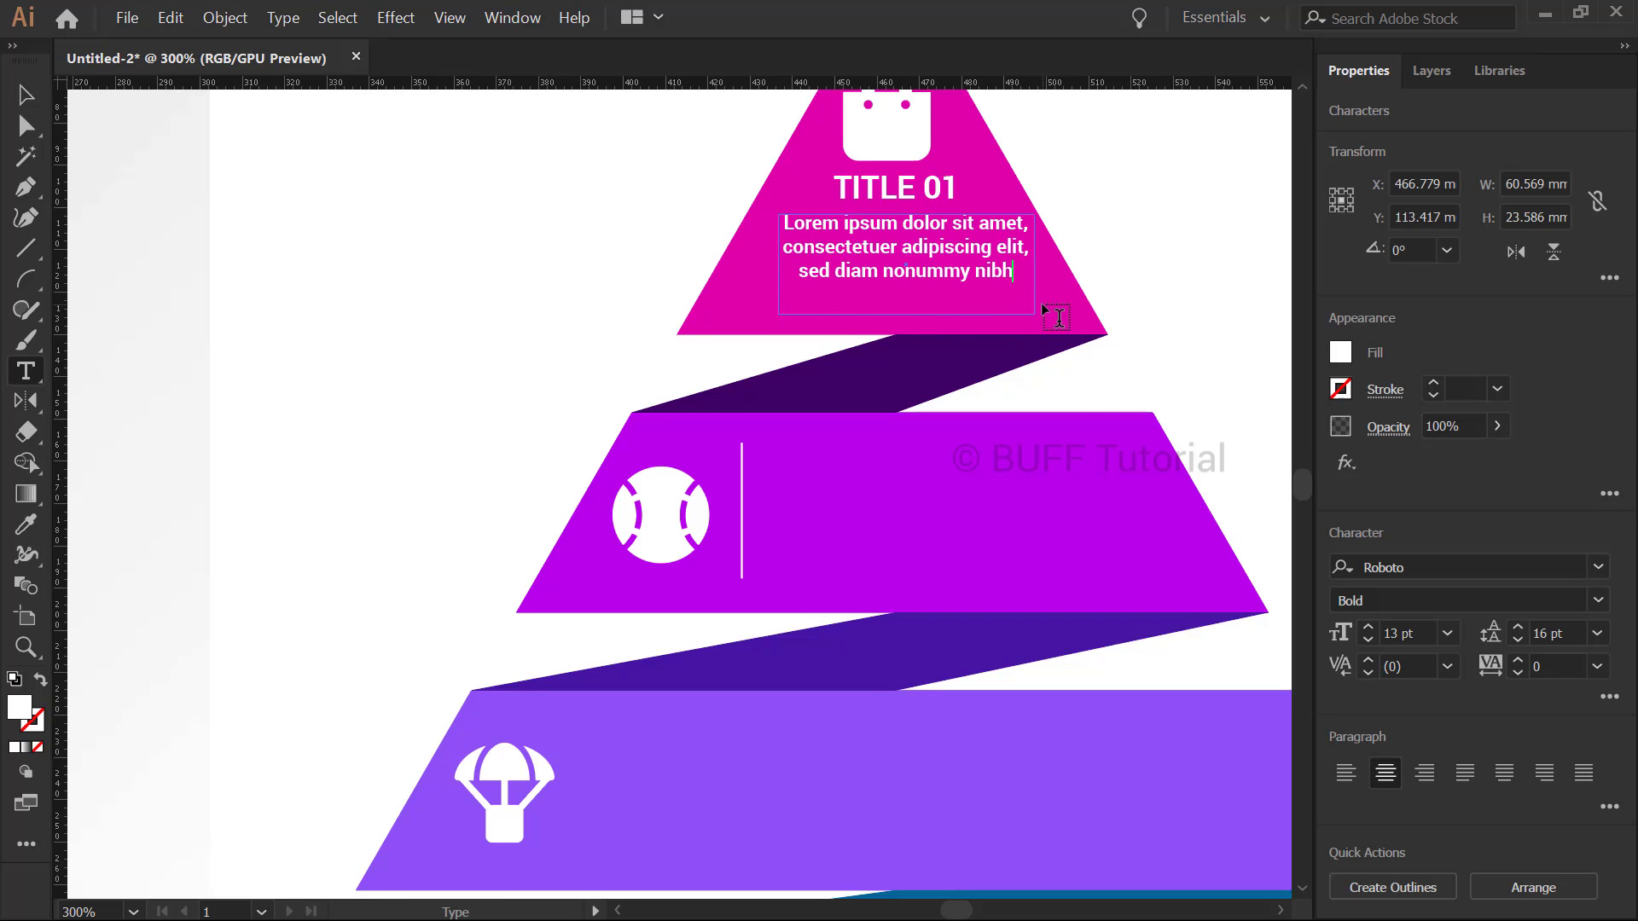
pyautogui.write('.')
pyautogui.press('Escape')
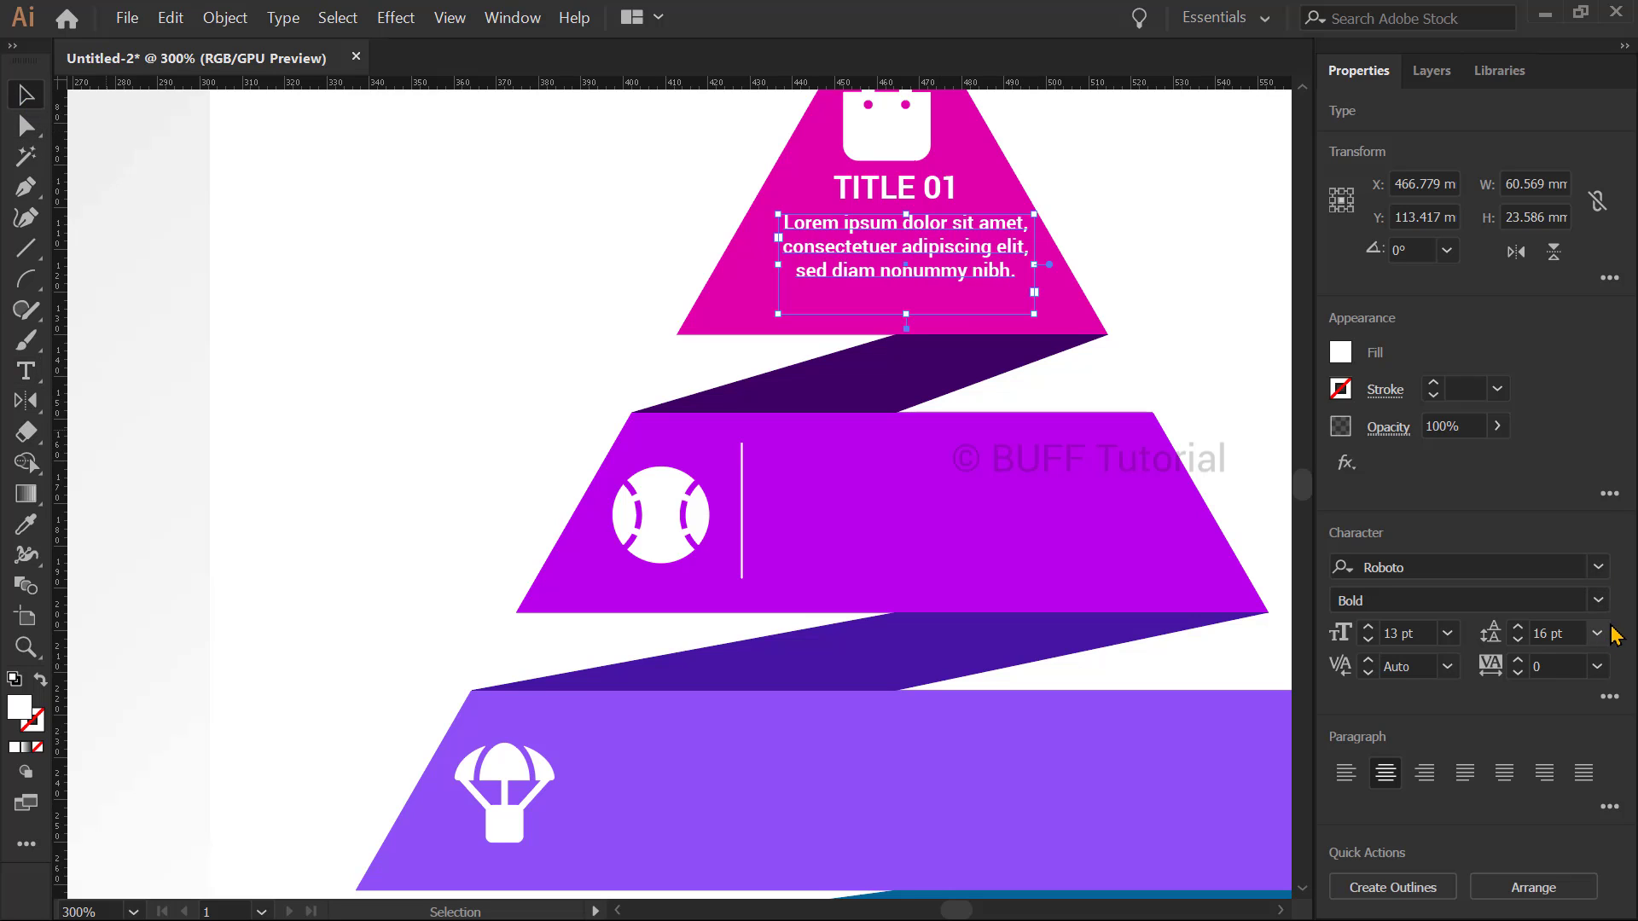
# Set the body text to Roboto Light and reflow its frame lower in the magenta tier
pyautogui.click(1598, 601)
pyautogui.click(1450, 321)
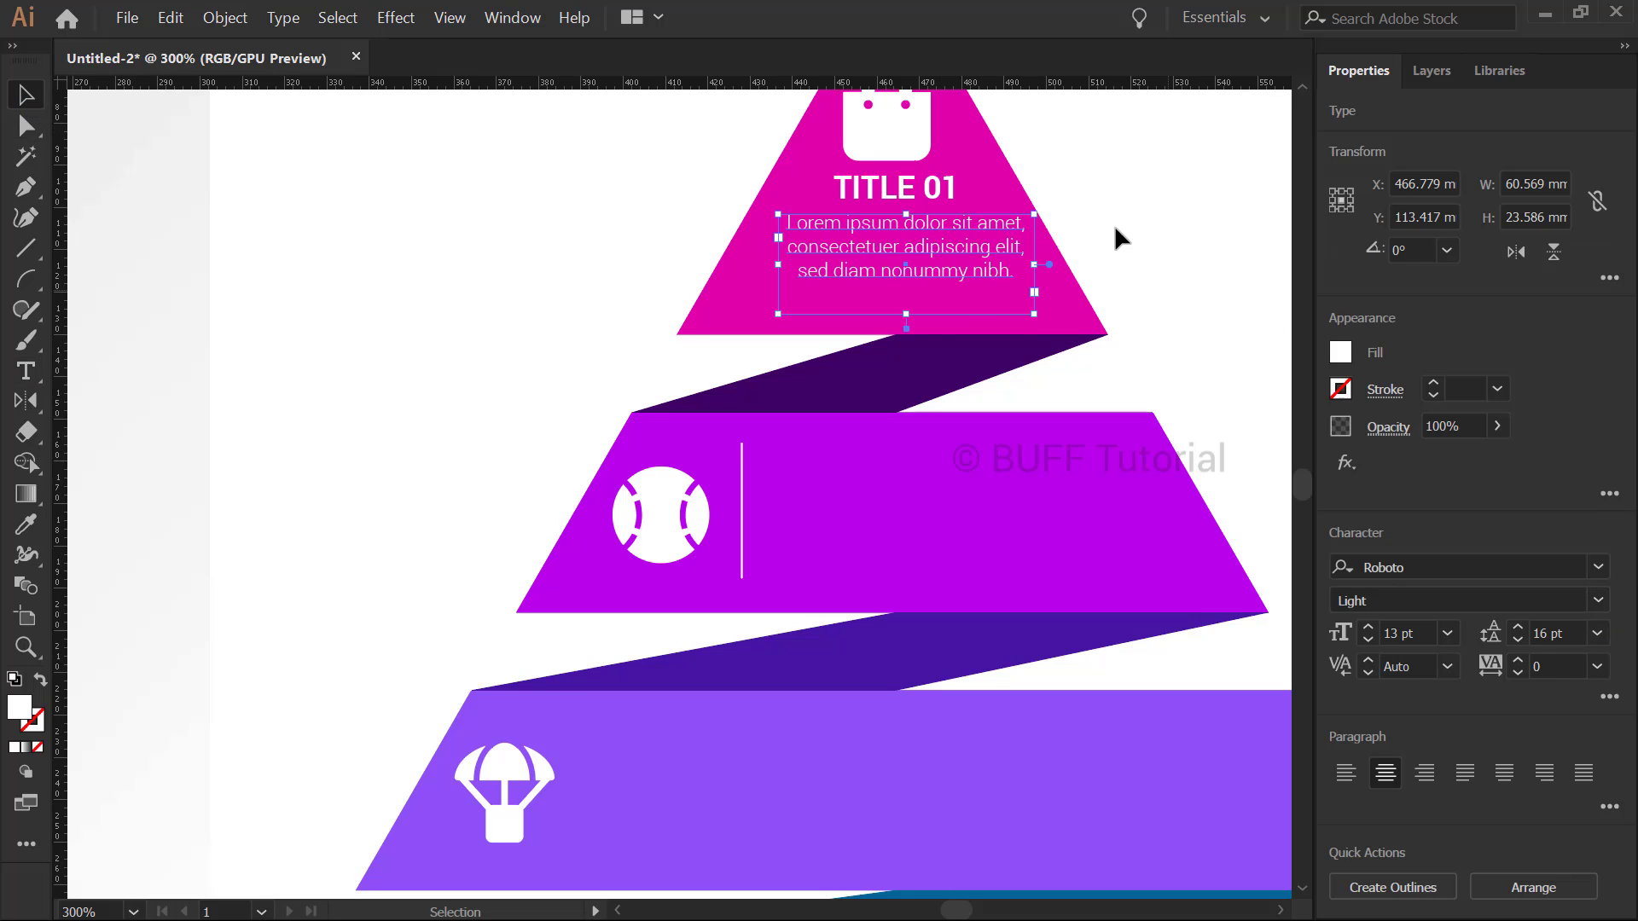
pyautogui.click(984, 275)
pyautogui.scroll(2, 955, 189)
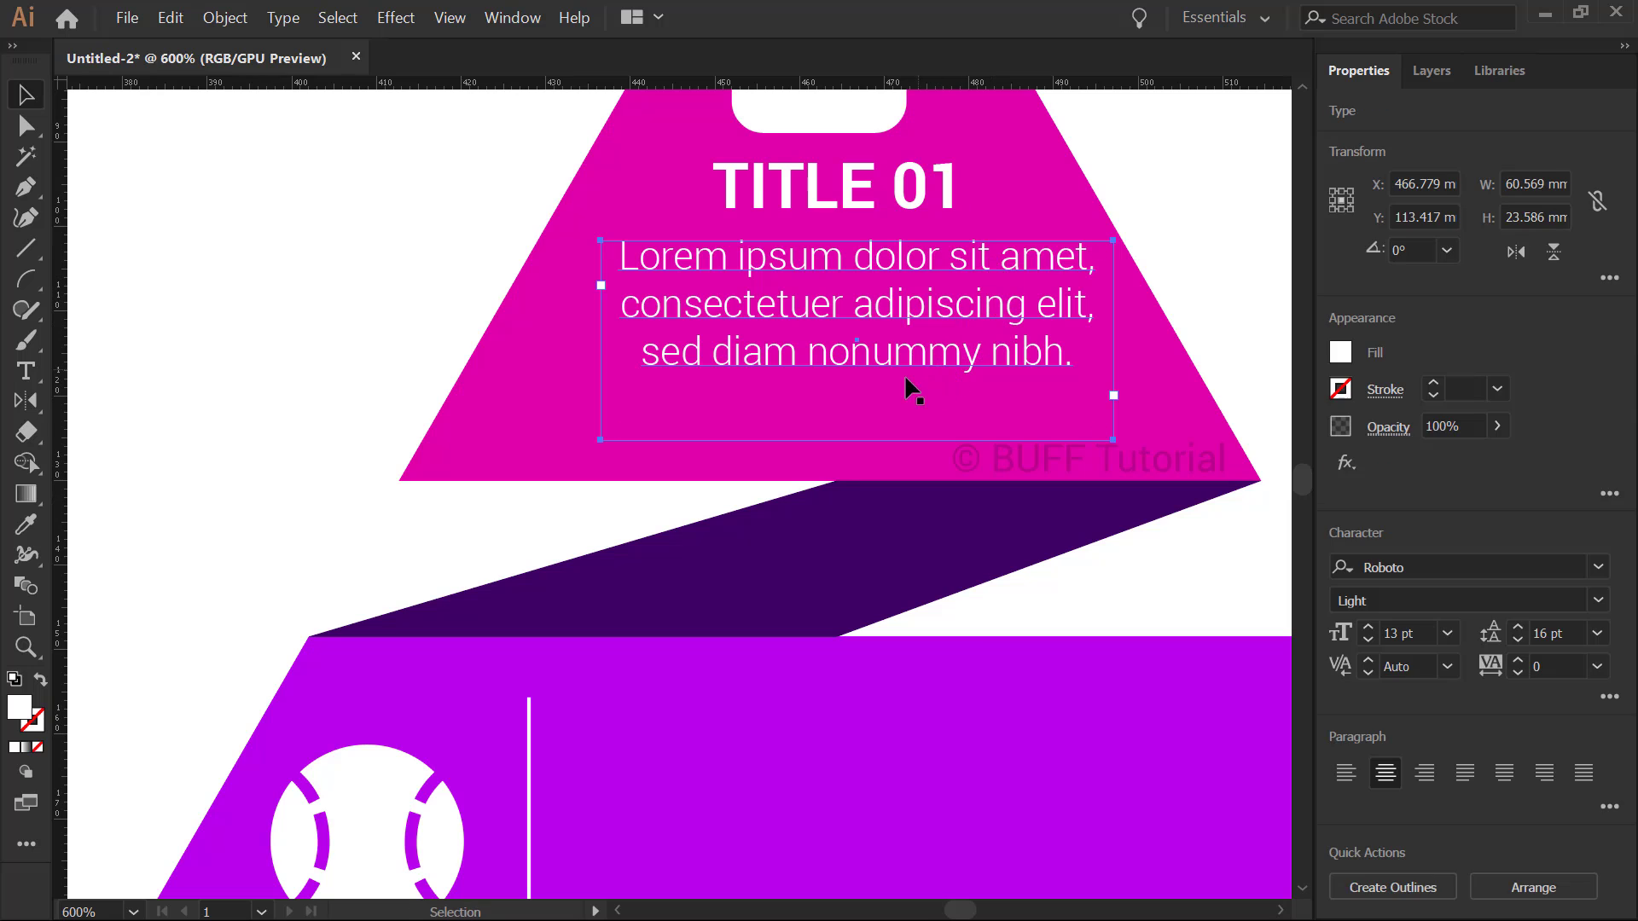
pyautogui.moveTo(792, 362); pyautogui.dragTo(746, 393)
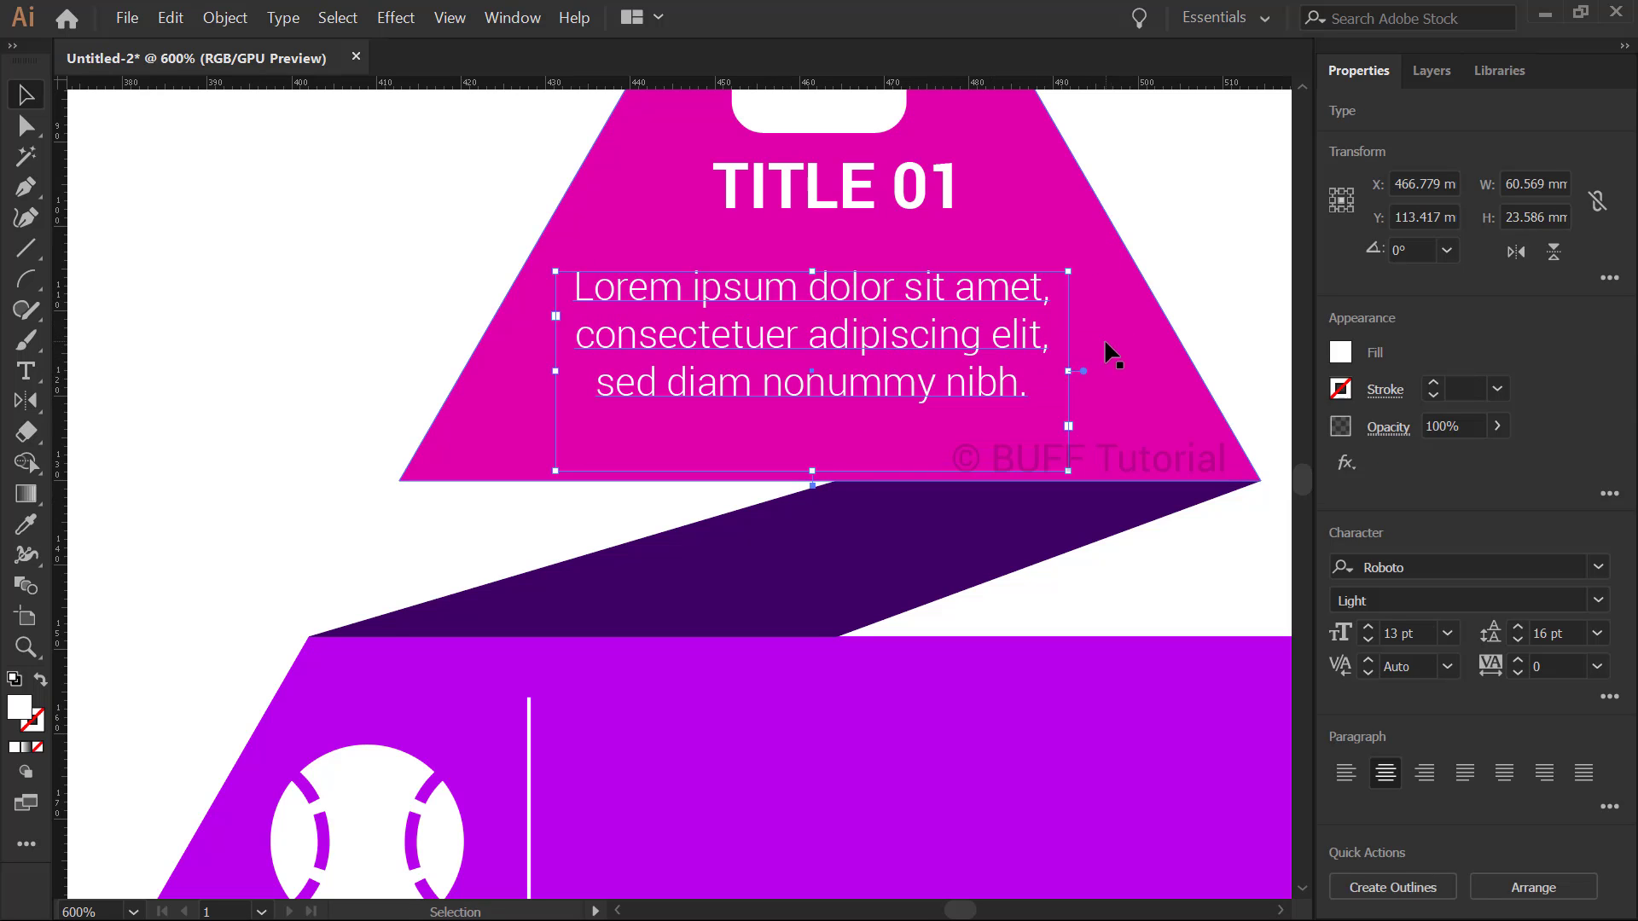
pyautogui.moveTo(1068, 372); pyautogui.dragTo(1126, 372)
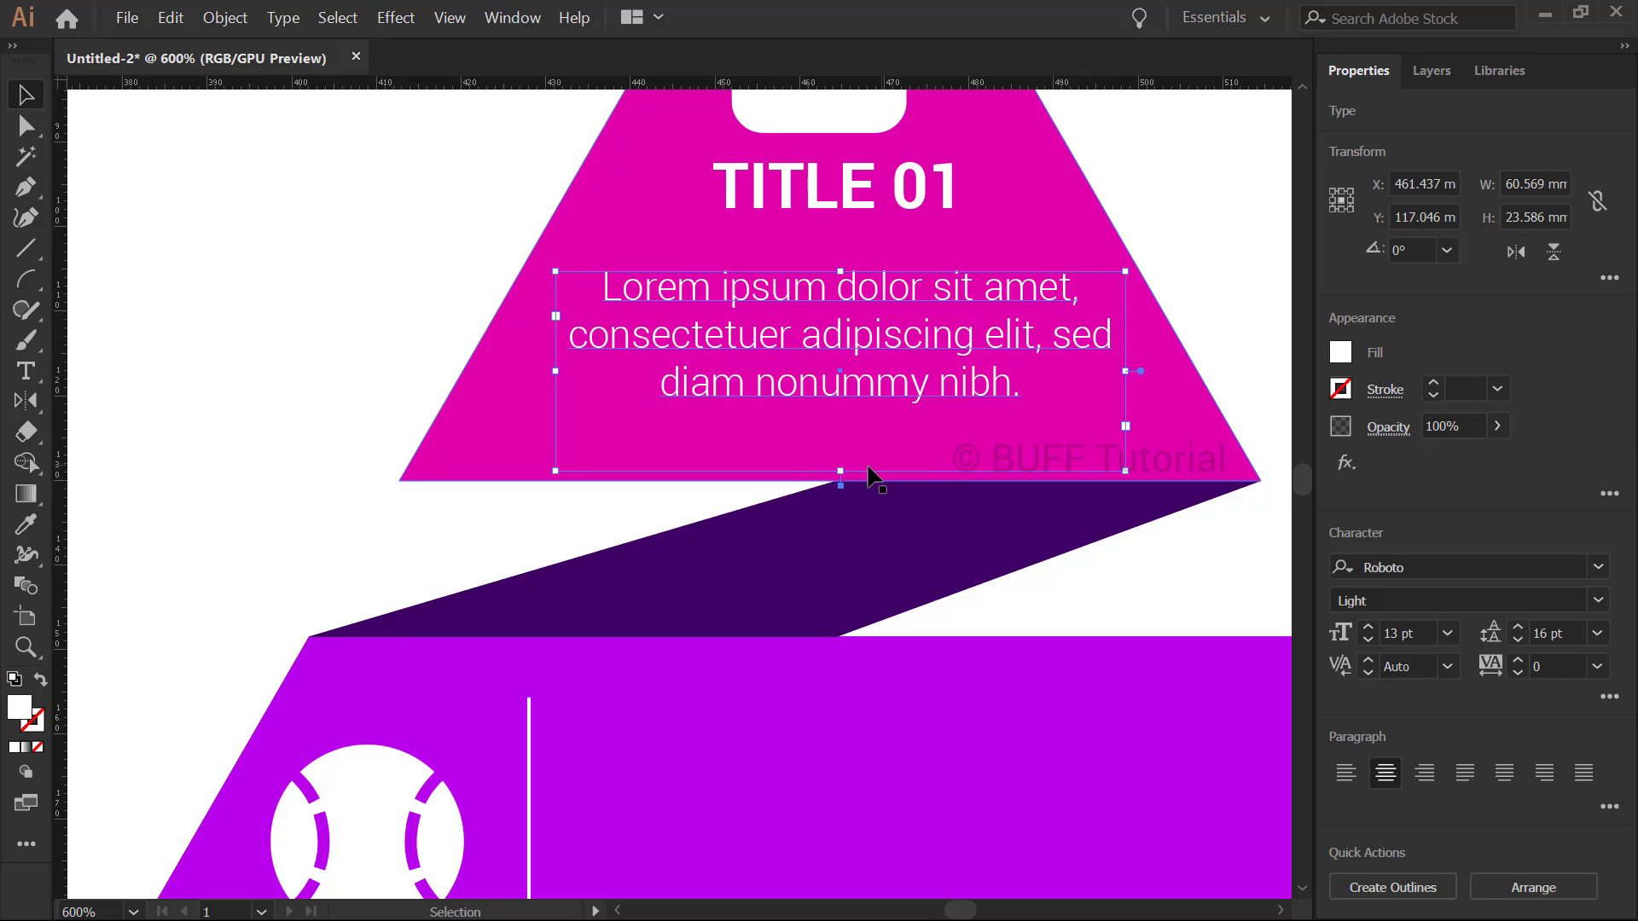
pyautogui.moveTo(840, 472); pyautogui.dragTo(859, 421)
# Nudge the body text into place under TITLE 01 and copy it into the purple tier
pyautogui.click(1177, 251)
pyautogui.scroll(-2, 1155, 259)
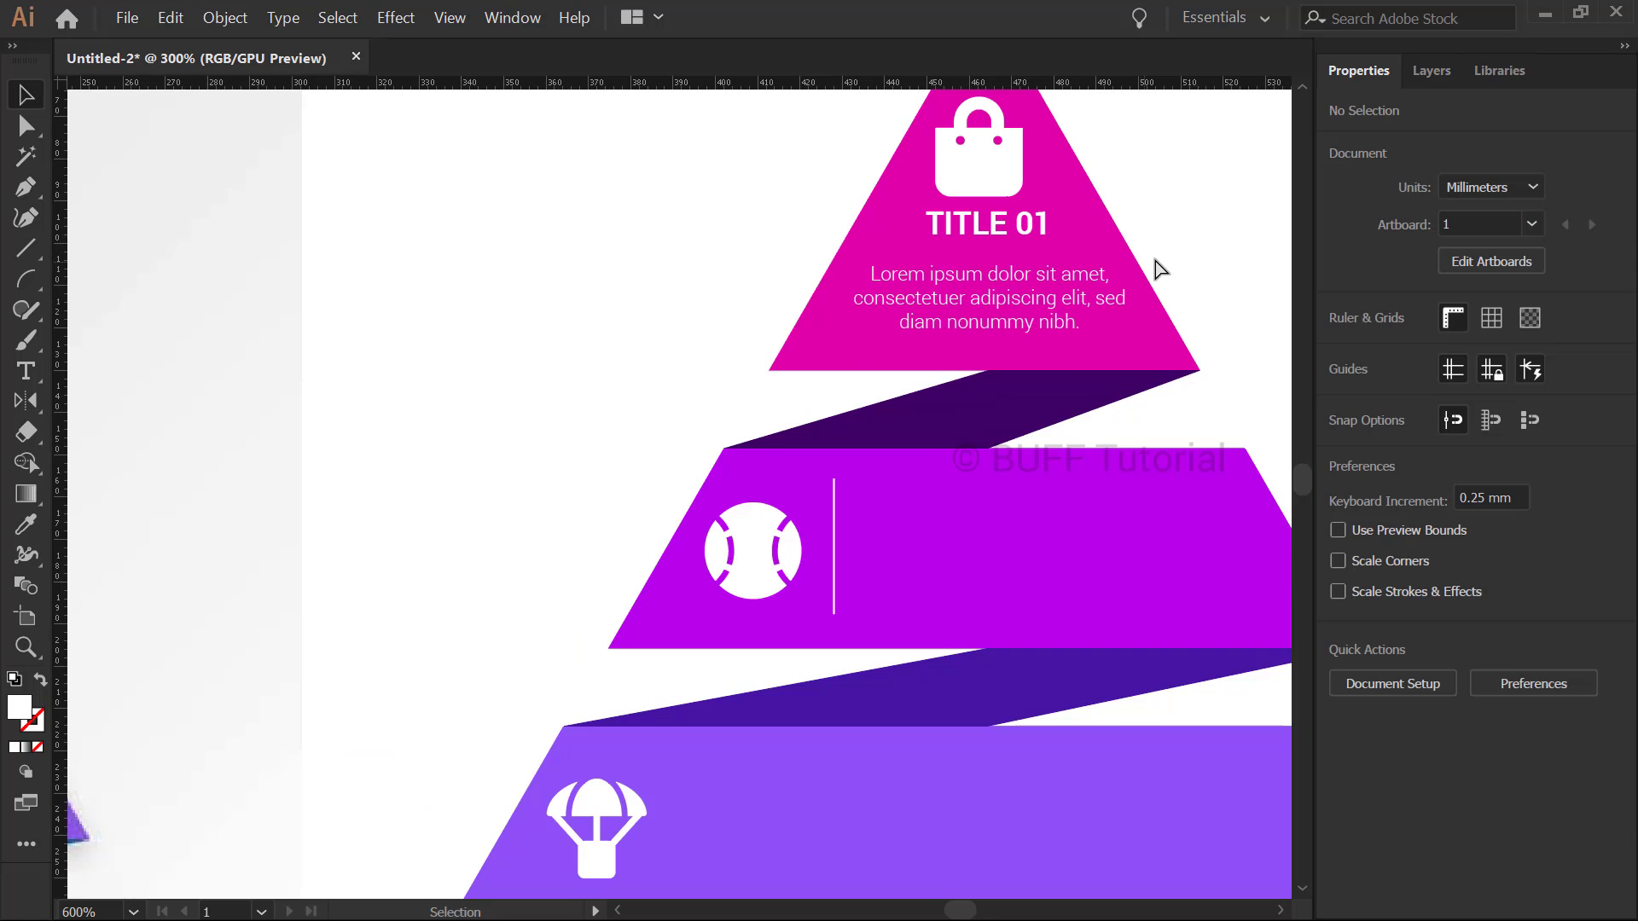
pyautogui.moveTo(1155, 259); pyautogui.dragTo(1109, 292)
pyautogui.moveTo(995, 306); pyautogui.dragTo(992, 294)
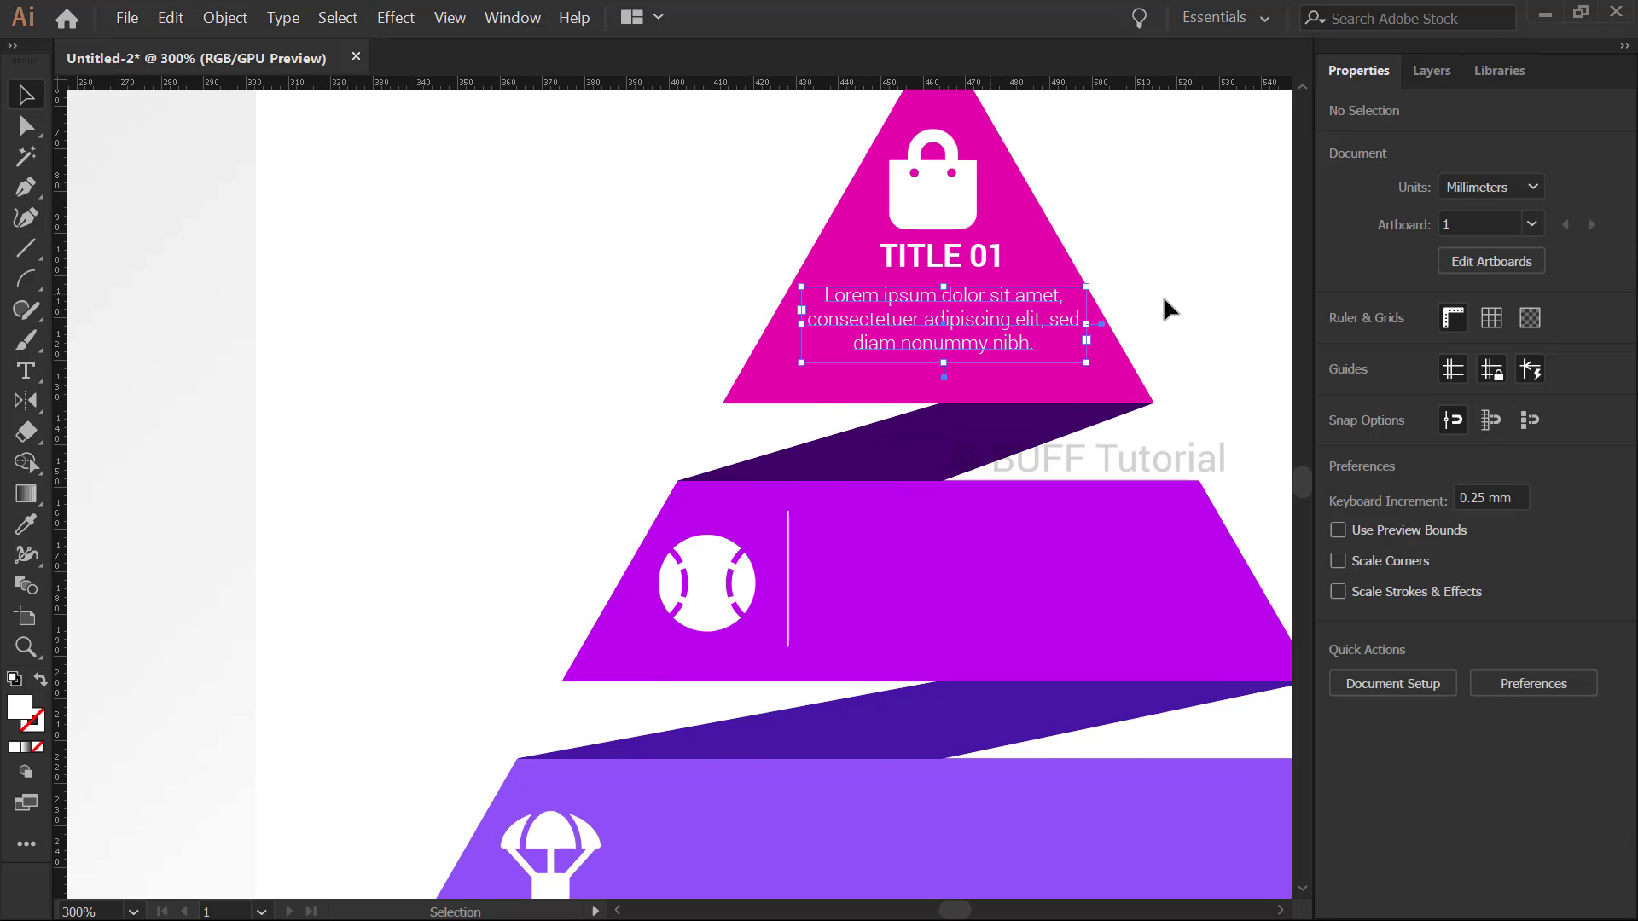
pyautogui.press('Left')
pyautogui.press('Left')
pyautogui.press('Left')
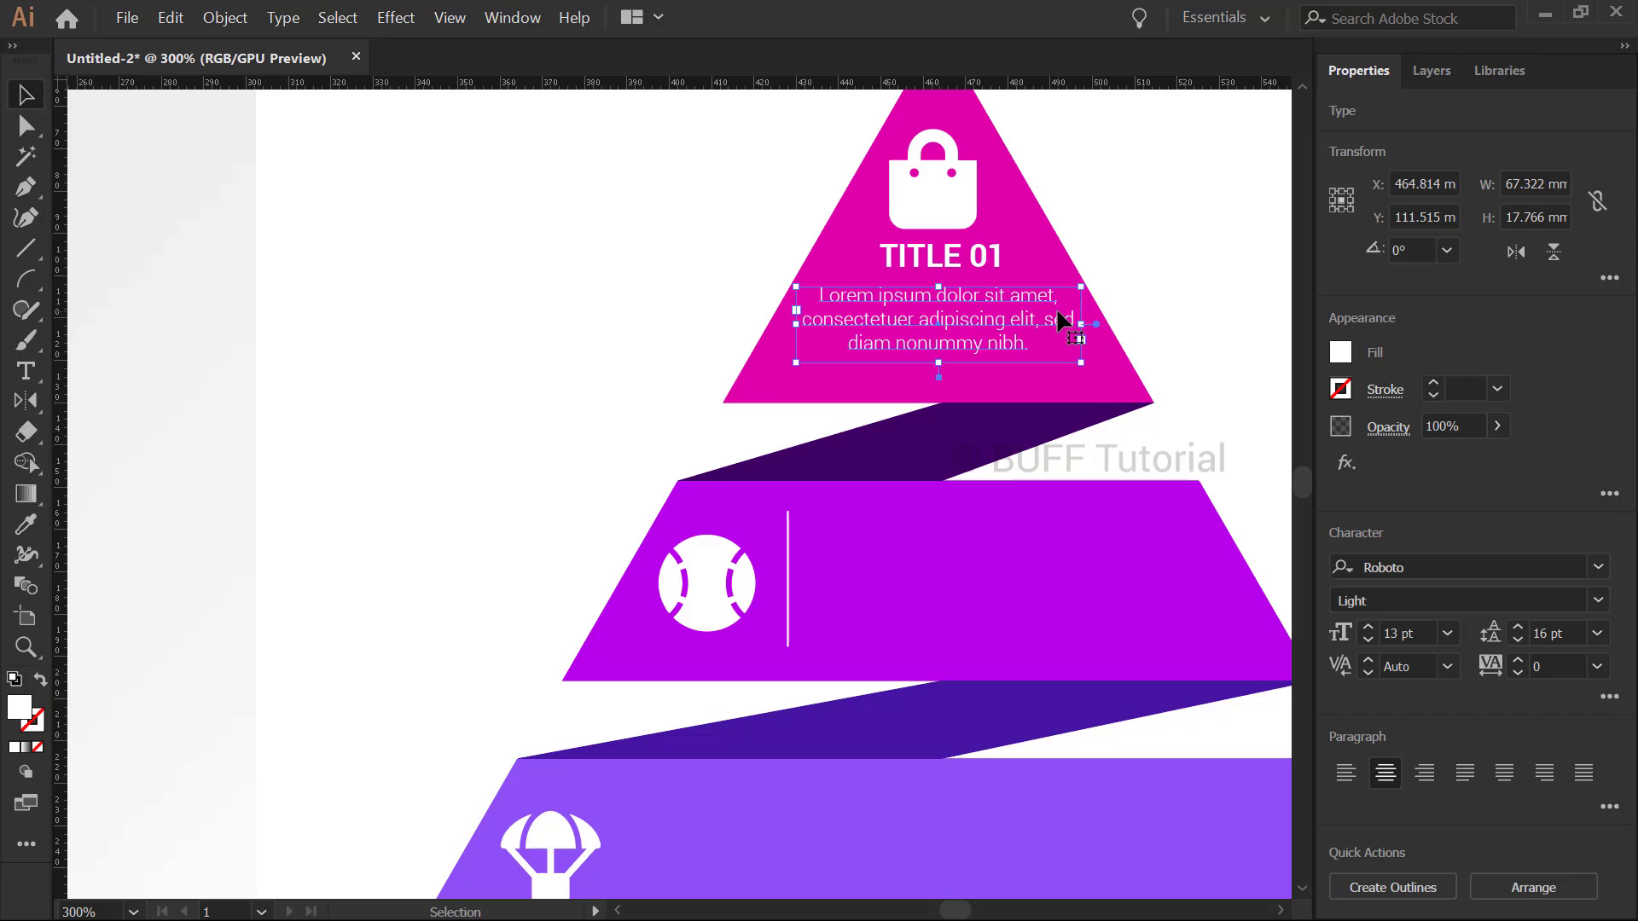
pyautogui.moveTo(1027, 320); pyautogui.dragTo(1210, 608)
# Left-align the copied paragraph and move it lower in the purple band
pyautogui.click(1345, 772)
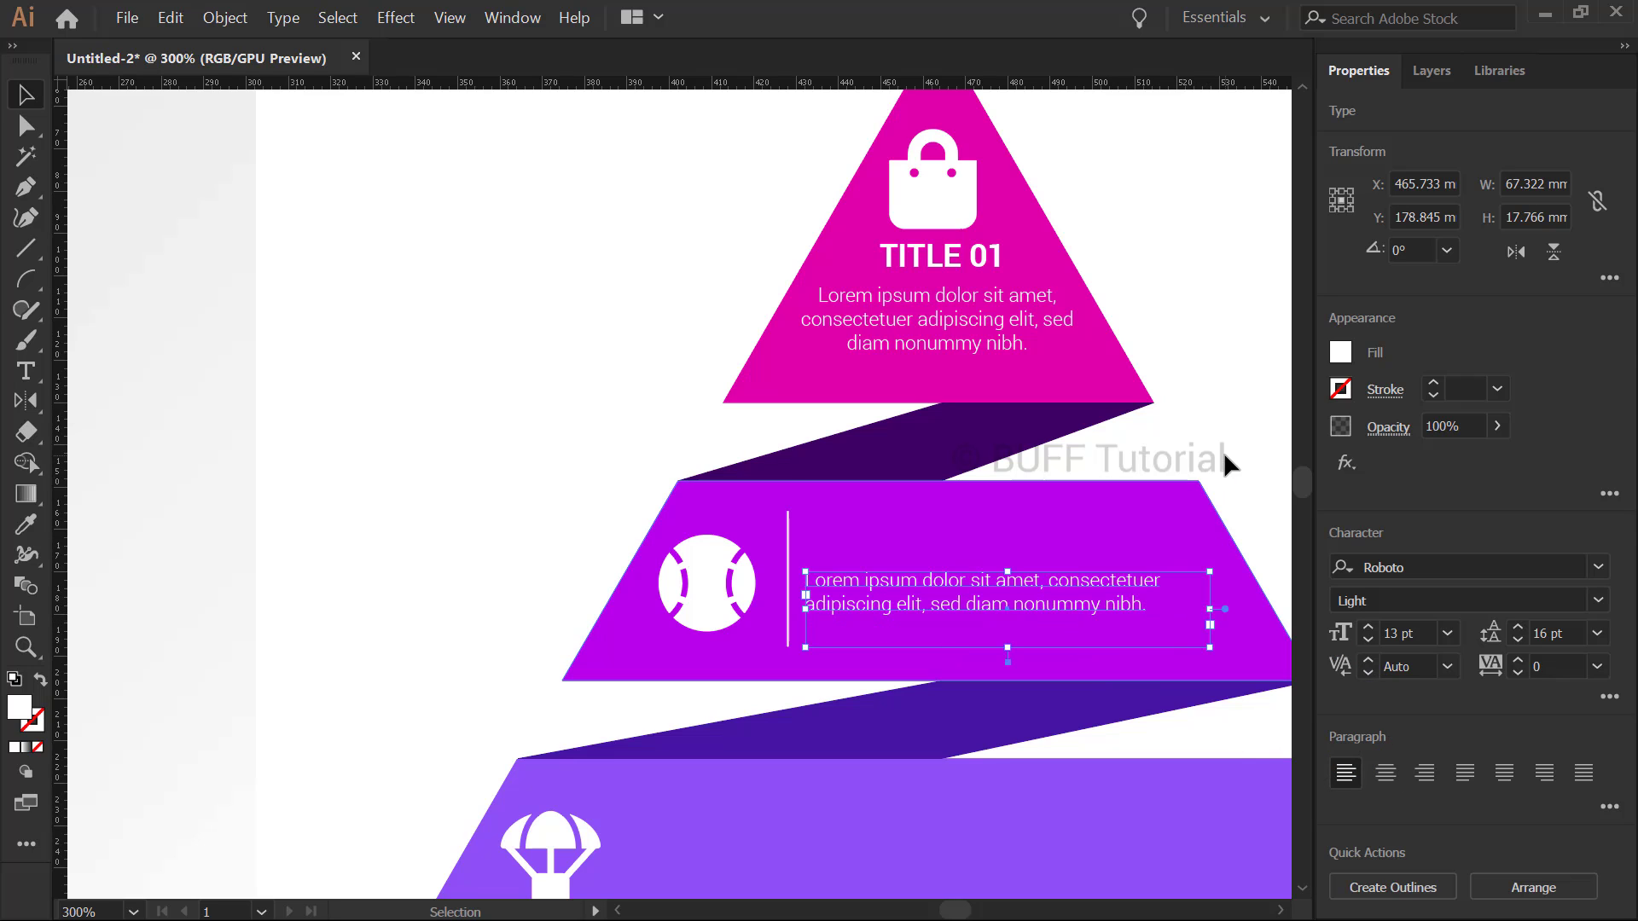
pyautogui.click(1226, 465)
pyautogui.moveTo(1031, 614); pyautogui.dragTo(1012, 646)
# Copy TITLE 01 down into the second tier and renumber it TITLE 02
pyautogui.click(943, 267)
pyautogui.click(946, 256)
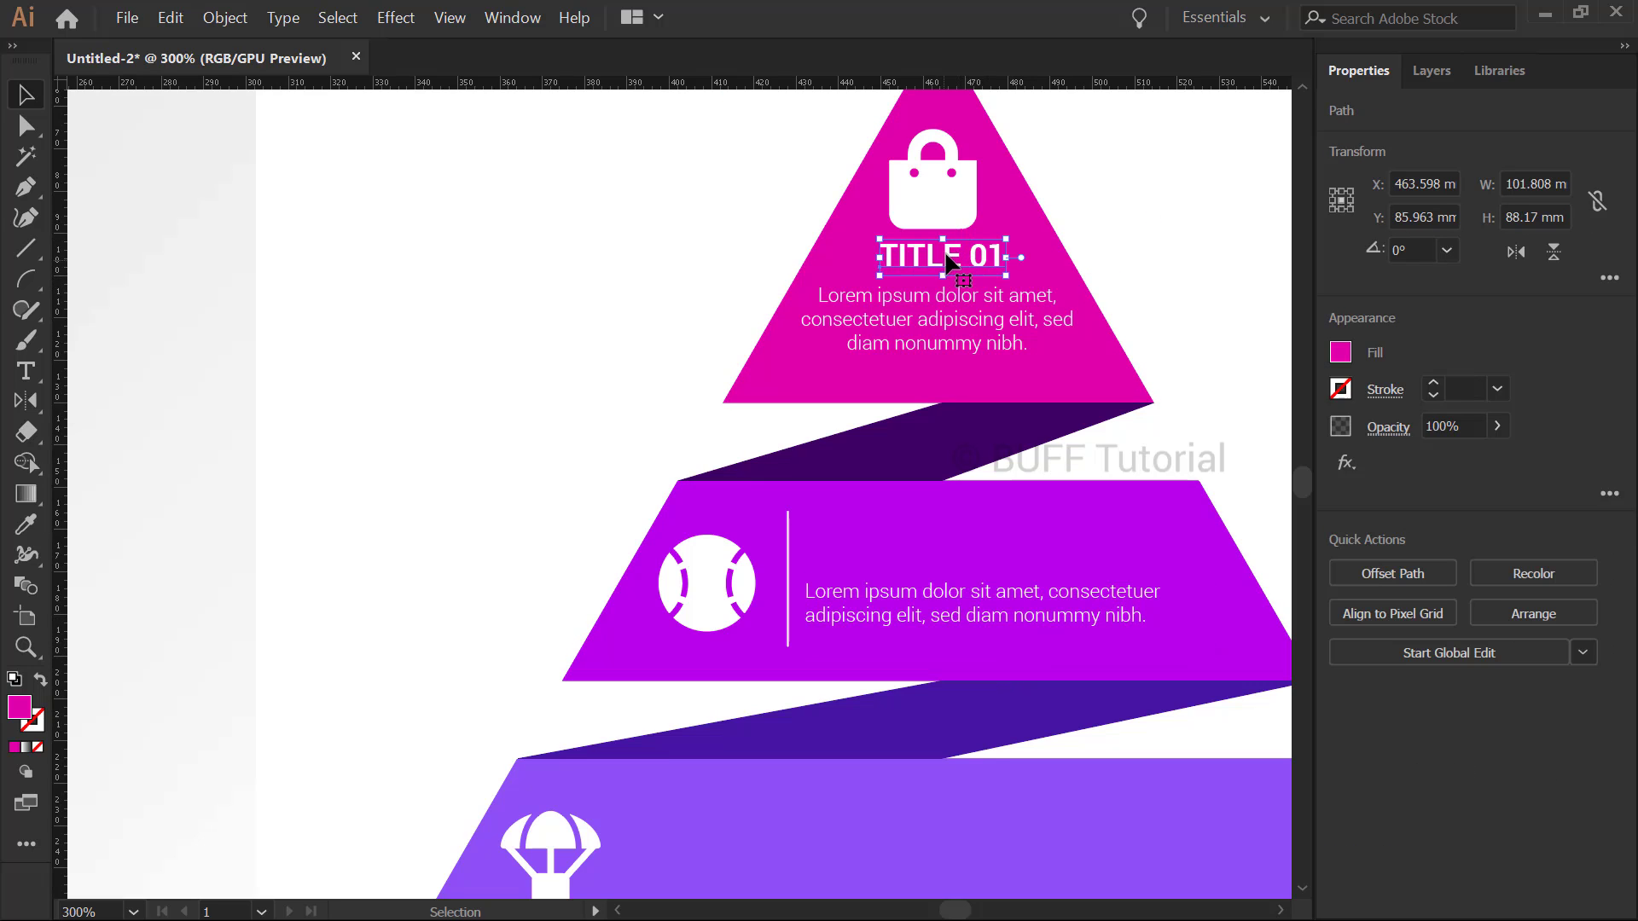
pyautogui.moveTo(948, 260); pyautogui.dragTo(951, 546)
pyautogui.press('t')
pyautogui.write('02')
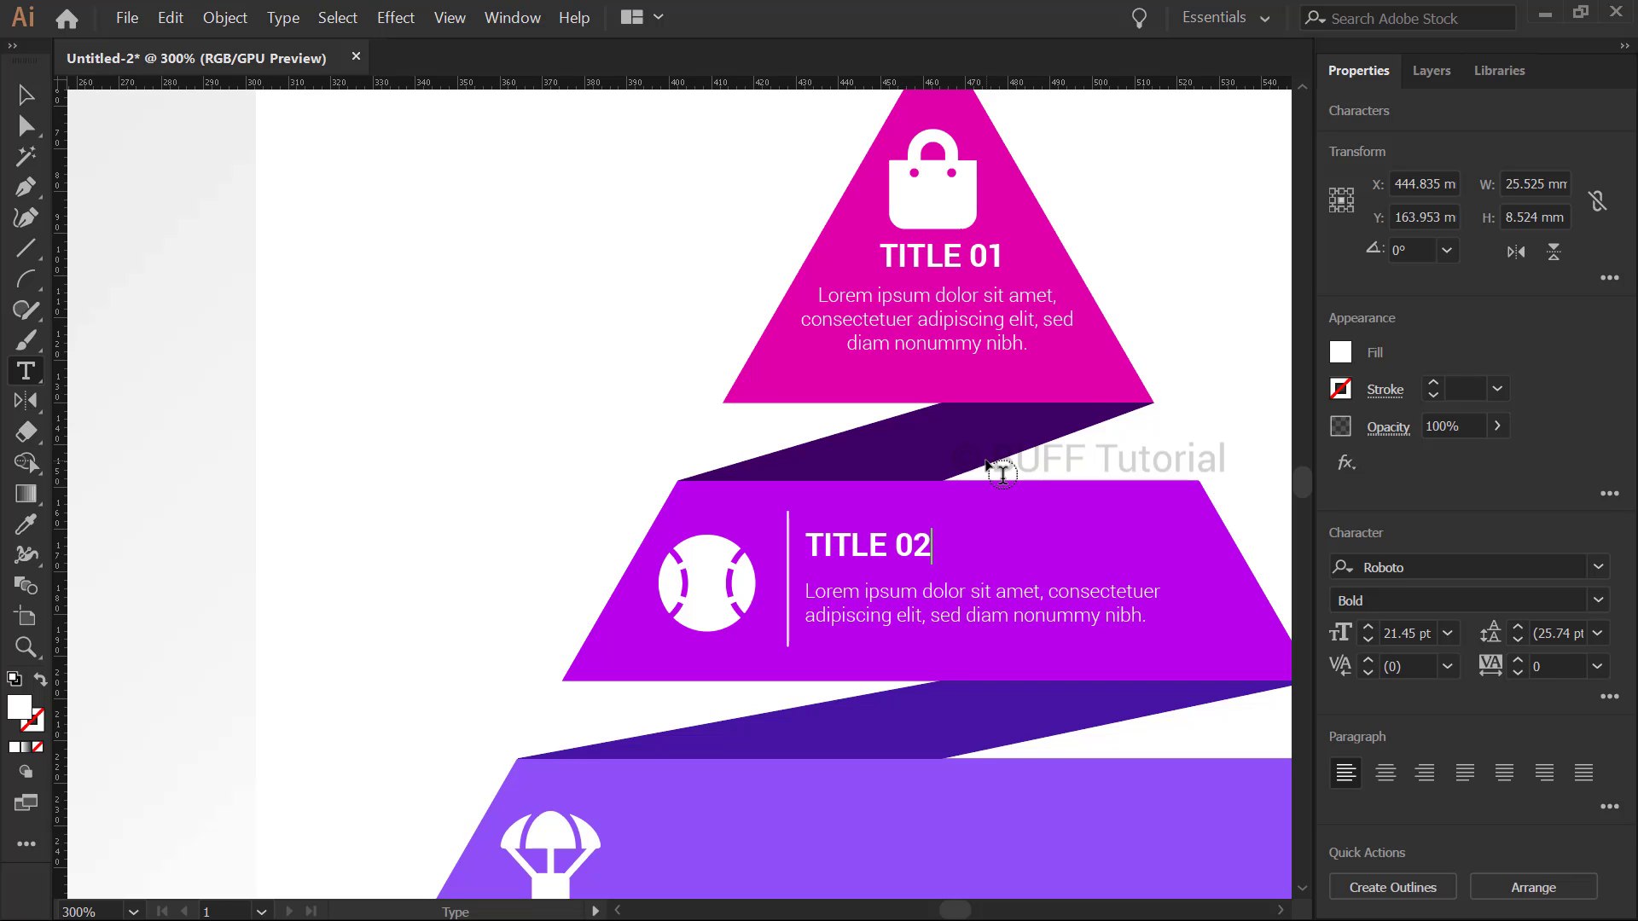
pyautogui.press('Escape')
pyautogui.click(469, 380)
# Zoom in on the second tier's body text and make its text box taller
pyautogui.scroll(-2, 469, 381)
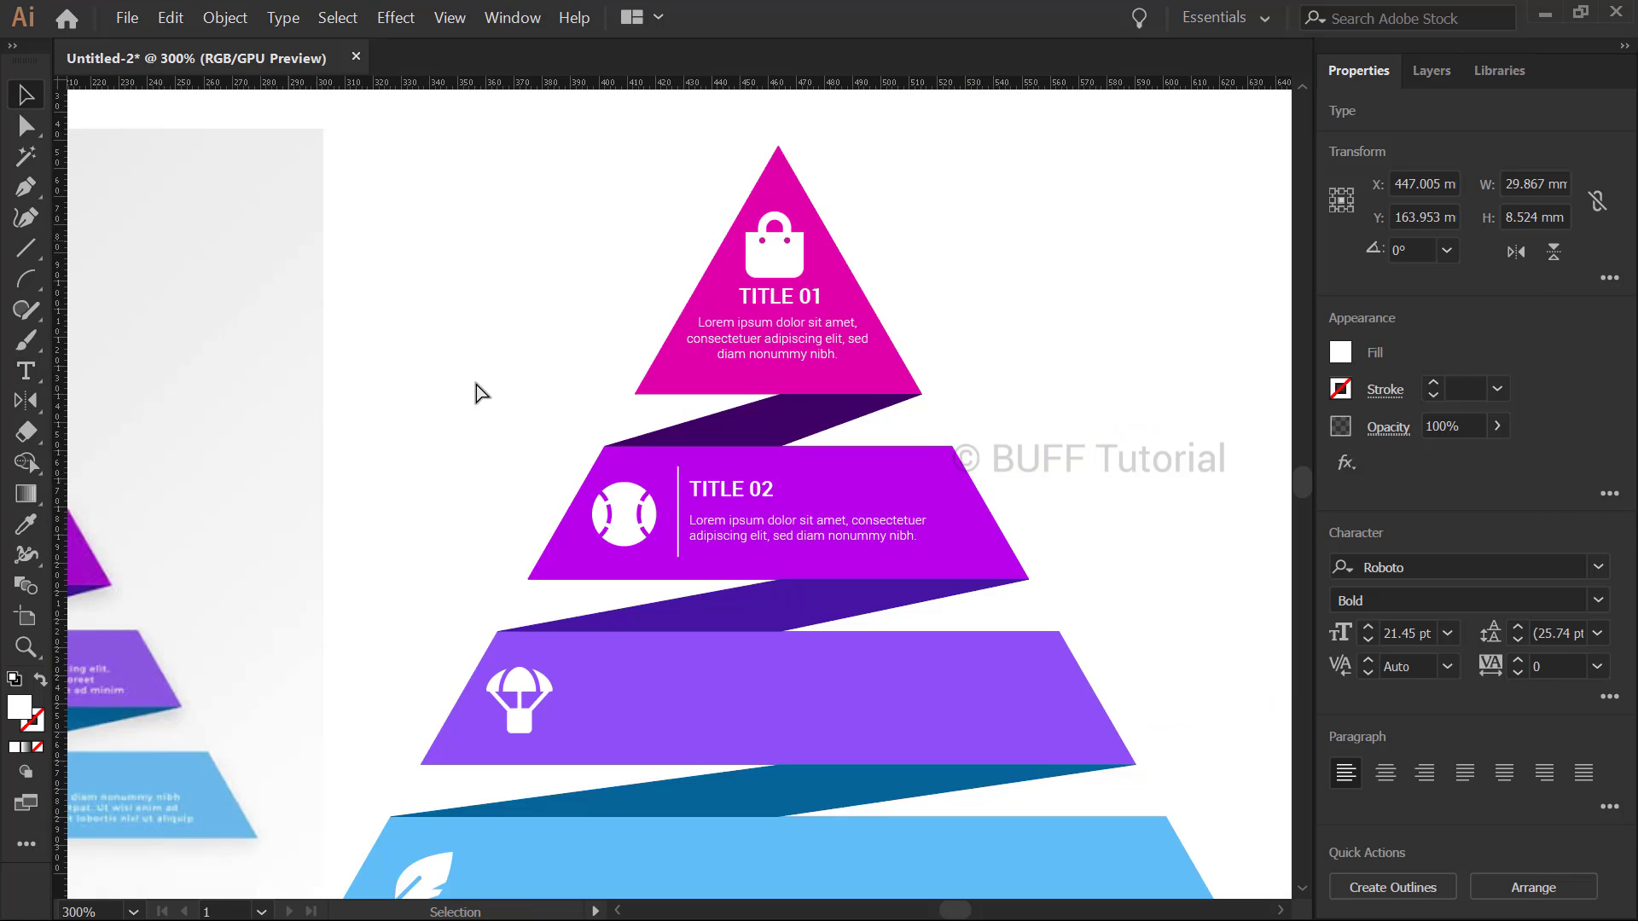
pyautogui.moveTo(685, 458); pyautogui.dragTo(934, 403)
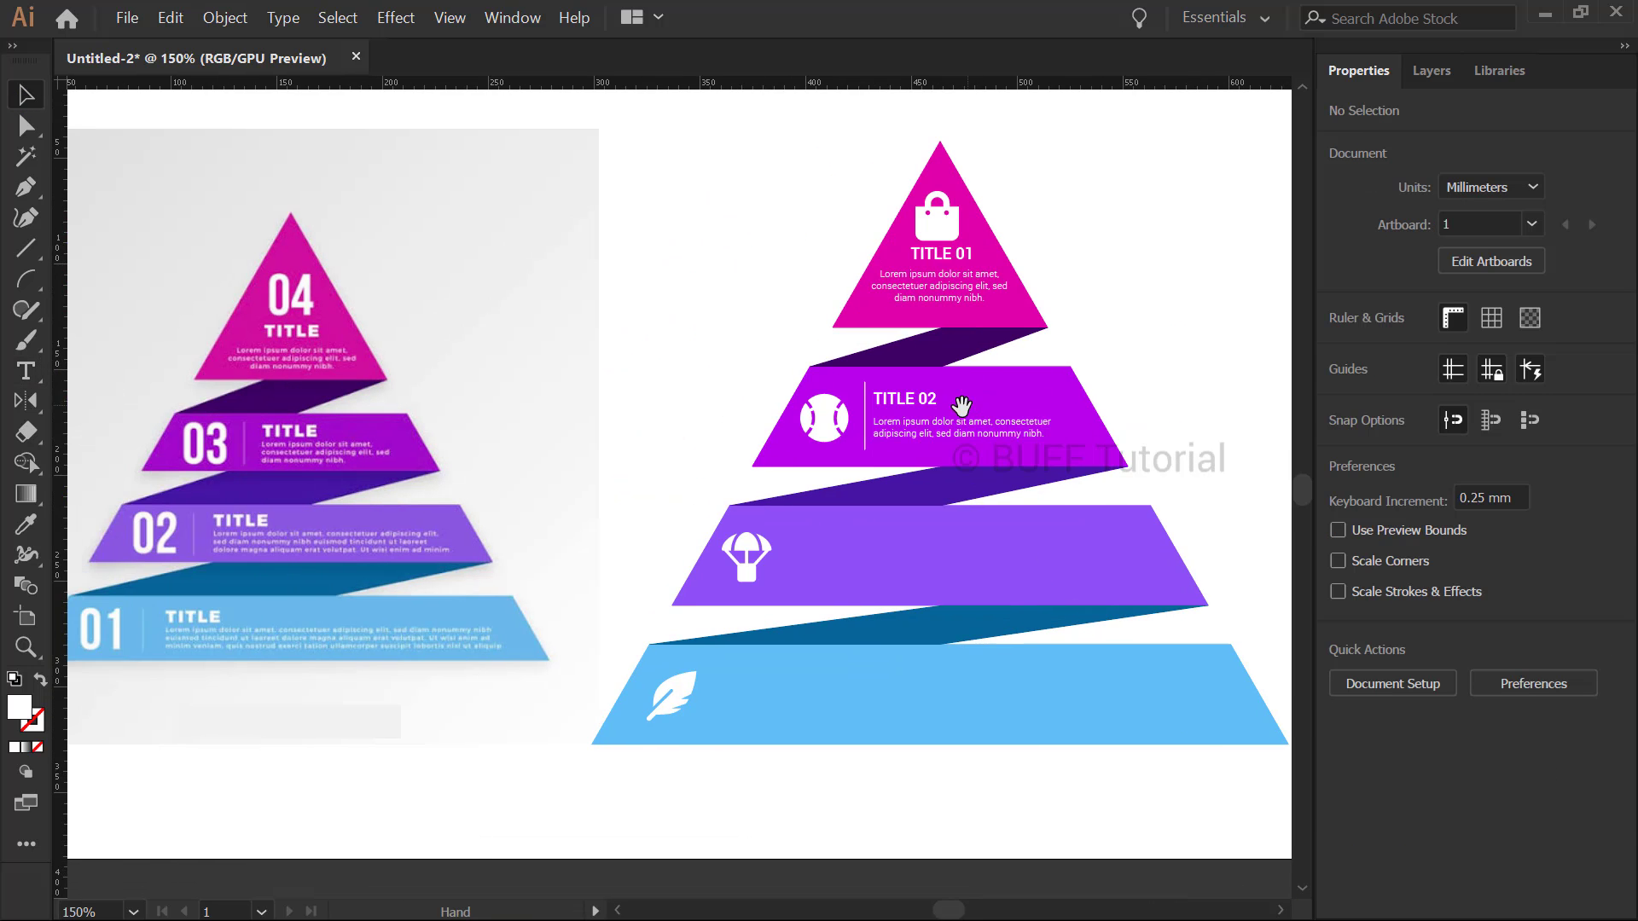
pyautogui.click(981, 440)
pyautogui.hotkey('ctrl', '+')
pyautogui.tripleClick(1028, 444)
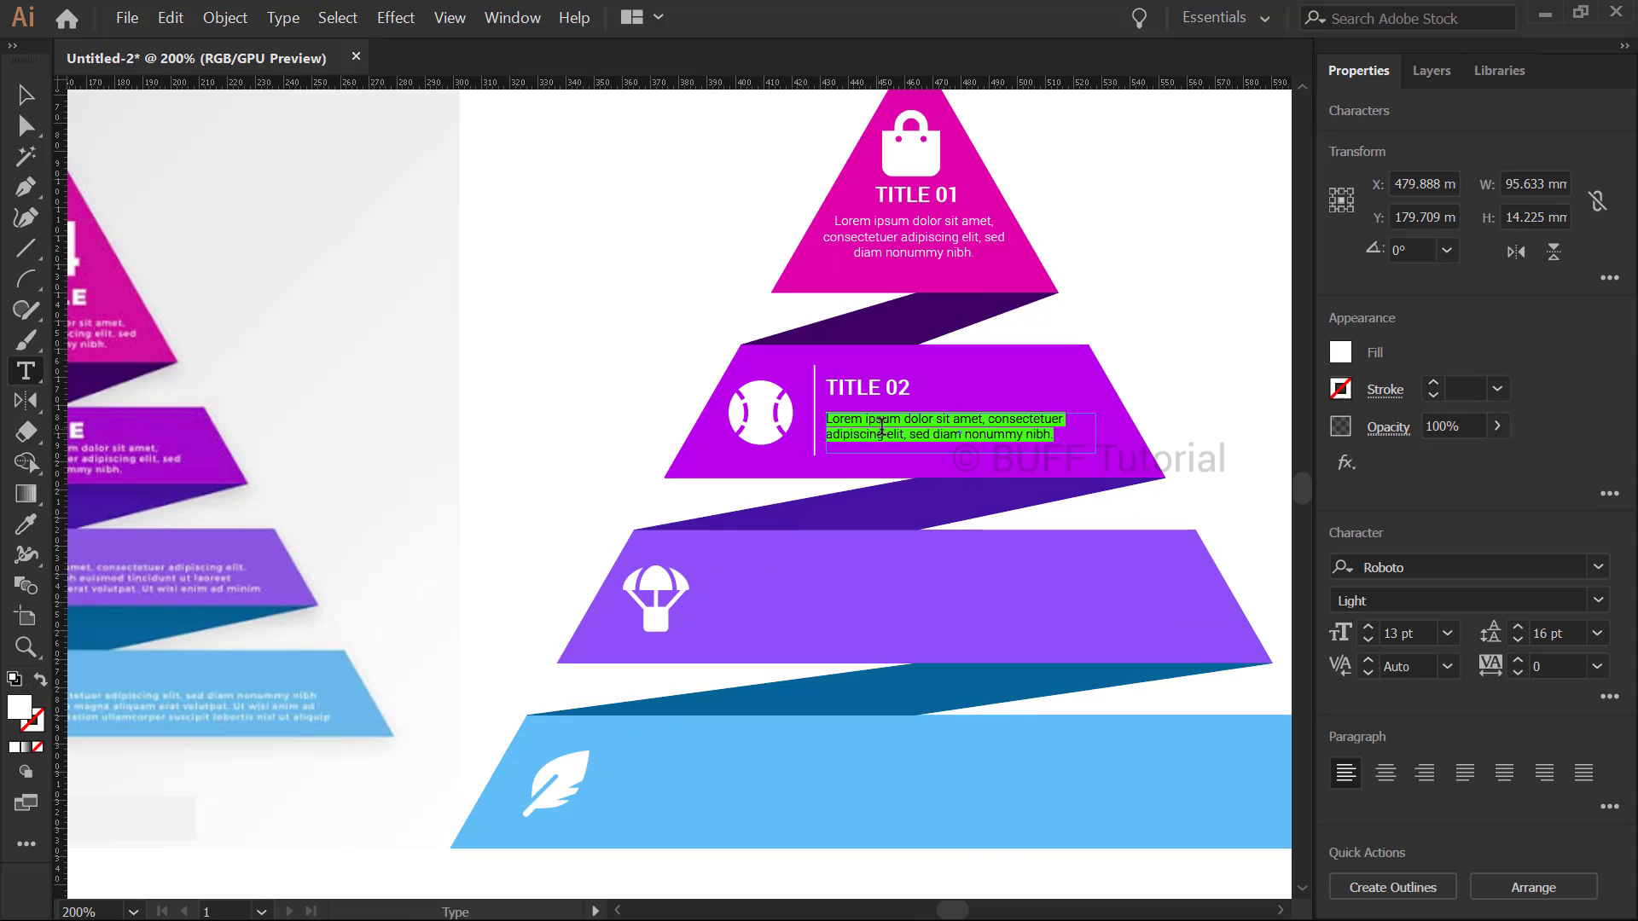
pyautogui.rightClick(914, 431)
pyautogui.click(26, 97)
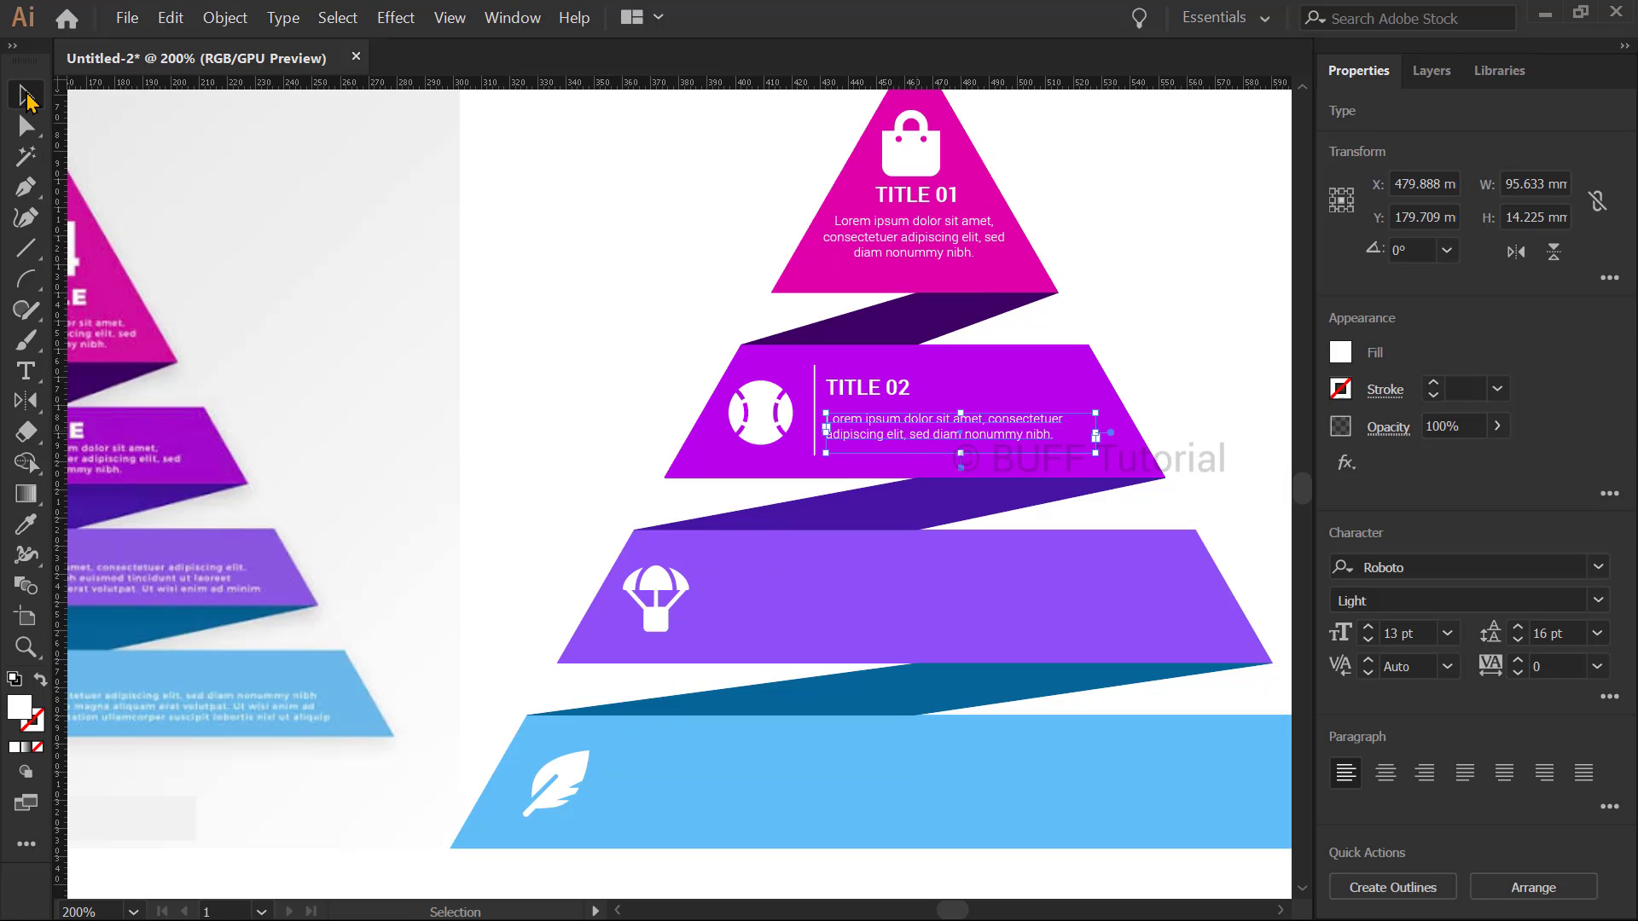
pyautogui.moveTo(962, 453); pyautogui.dragTo(962, 471)
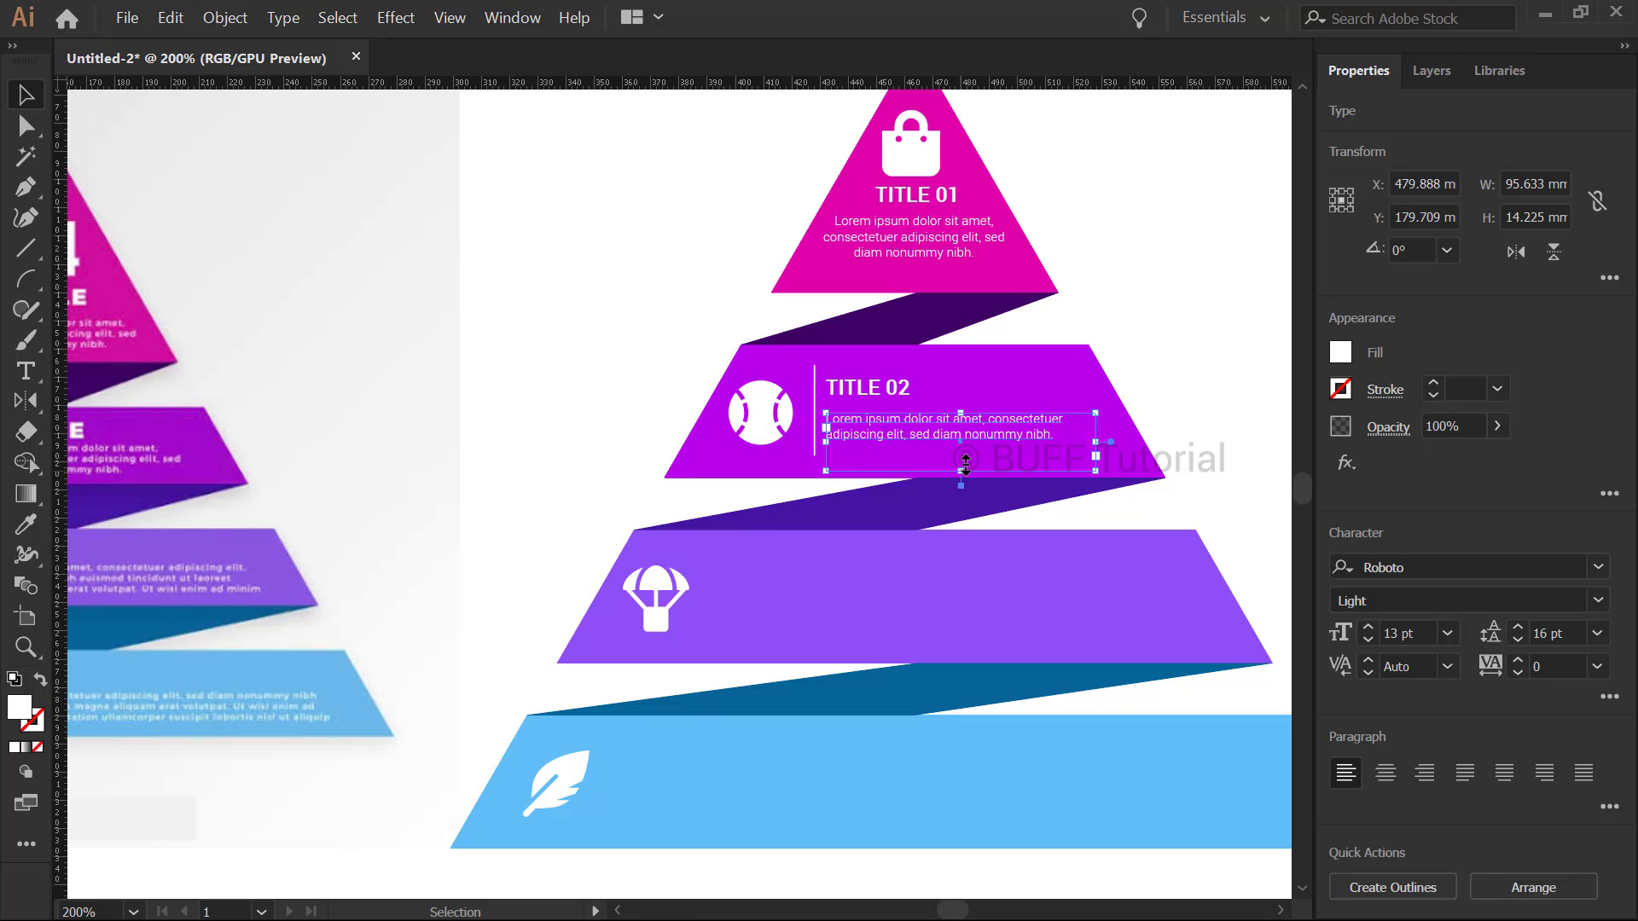
# Refill the second tier's box with placeholder text, trimmed to end with a period
pyautogui.doubleClick(968, 436)
pyautogui.hotkey('ctrl', 'a')
pyautogui.rightClick(968, 433)
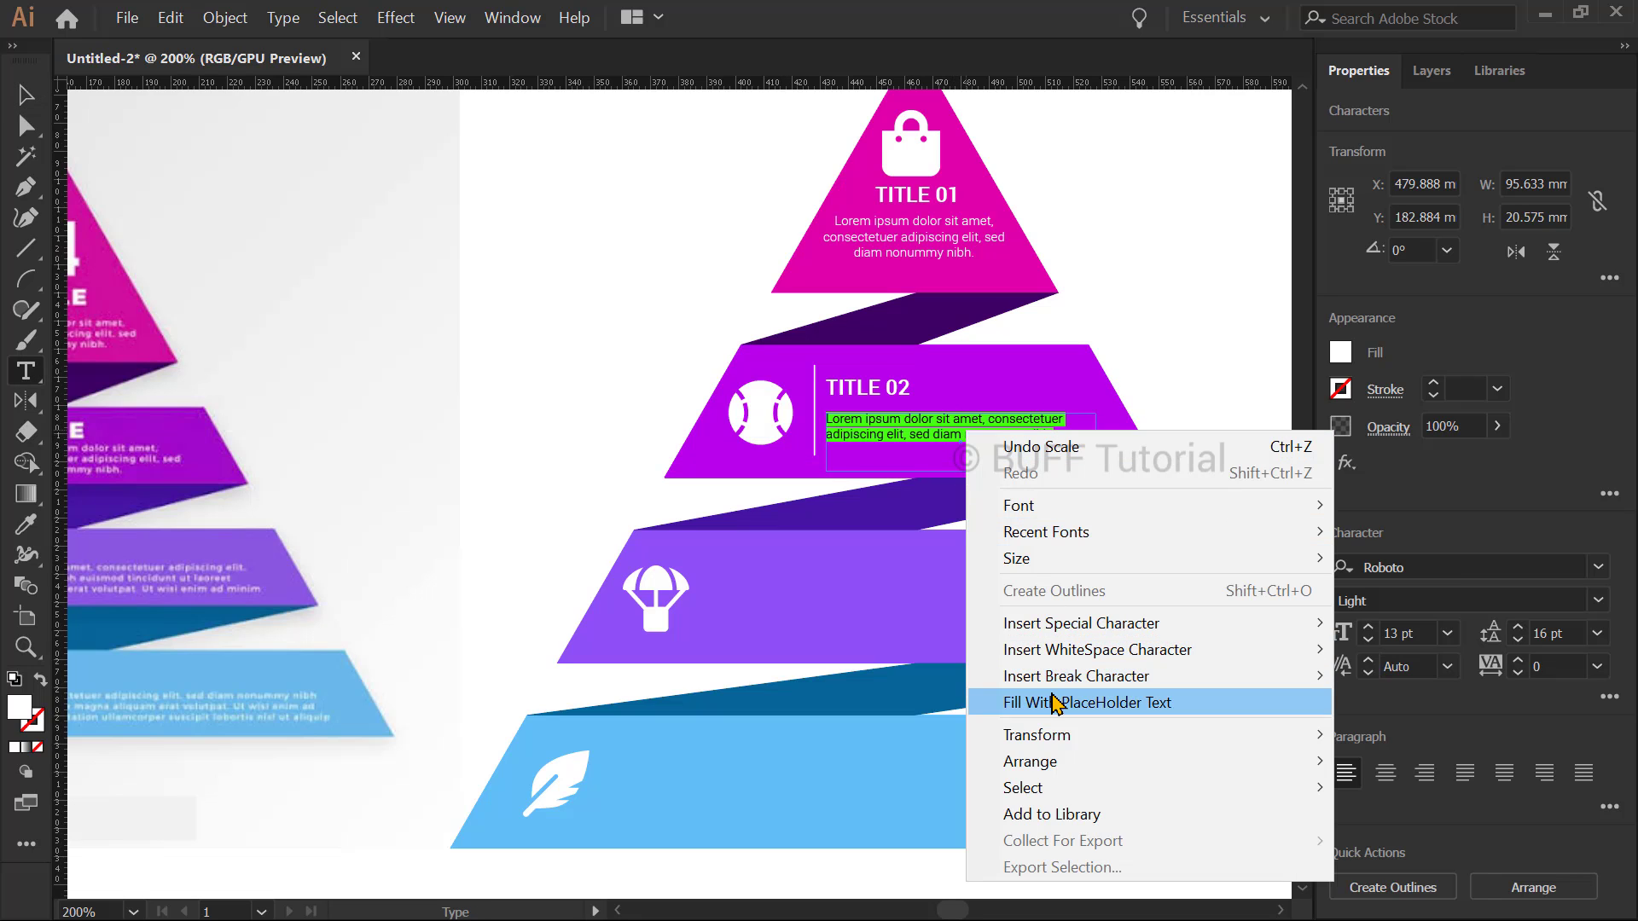
pyautogui.click(1053, 703)
pyautogui.moveTo(1027, 450); pyautogui.dragTo(1196, 493)
pyautogui.press('BackSpace')
pyautogui.write('.Lorem')
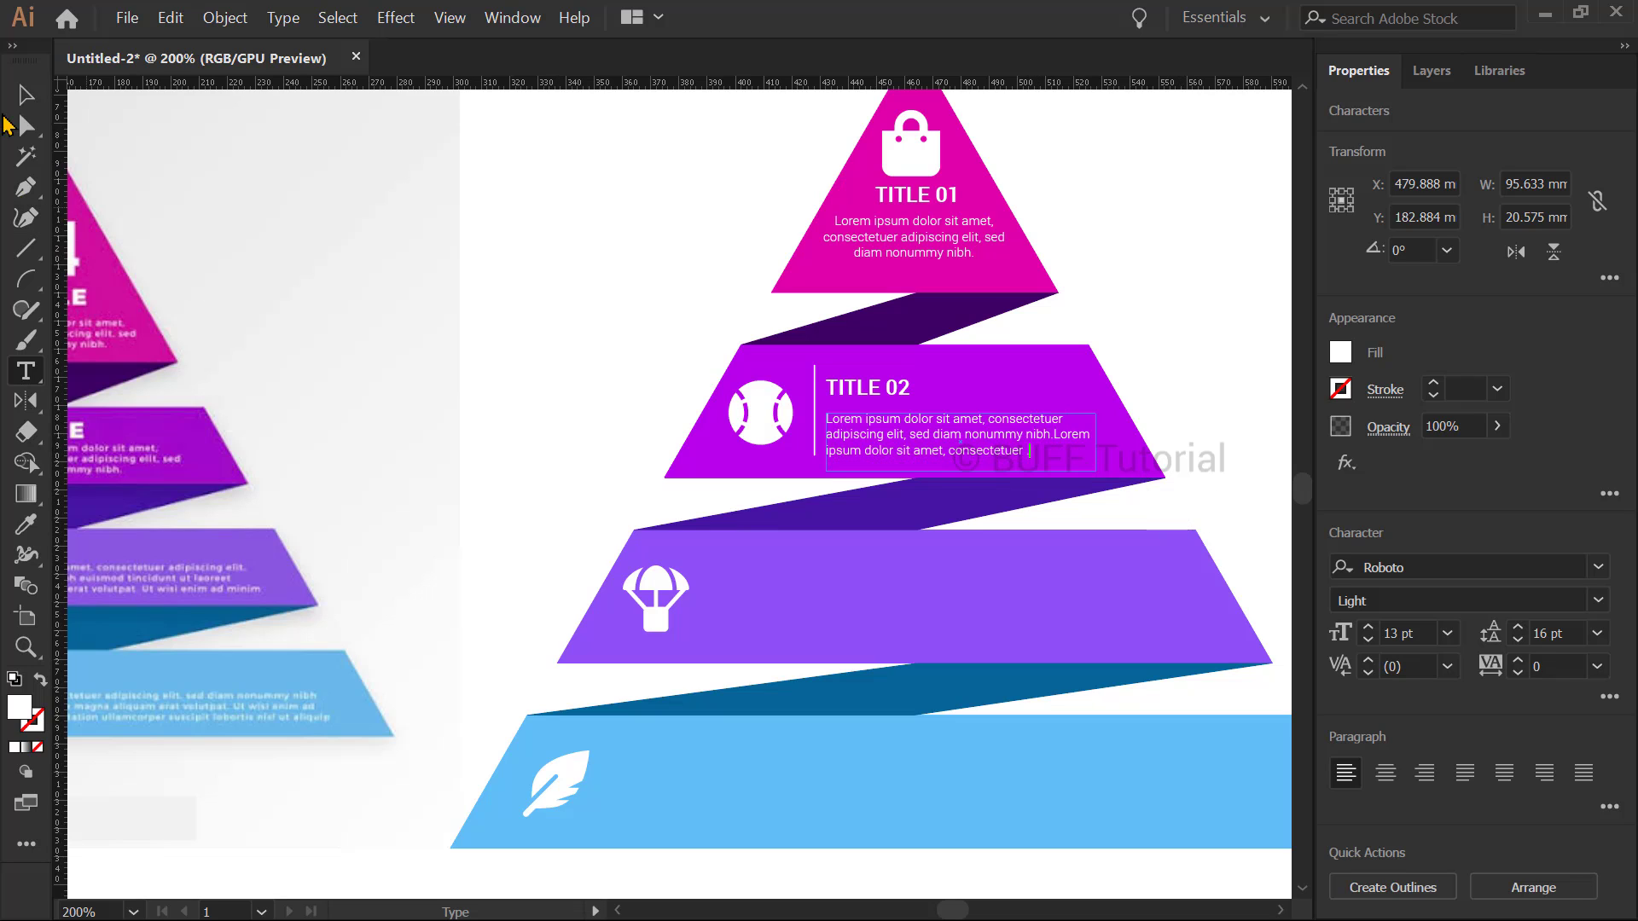
pyautogui.press('Escape')
pyautogui.press('Up')
pyautogui.press('Up')
pyautogui.press('Up')
pyautogui.press('Up')
pyautogui.press('Up')
pyautogui.press('Up')
pyautogui.press('Up')
pyautogui.press('Up')
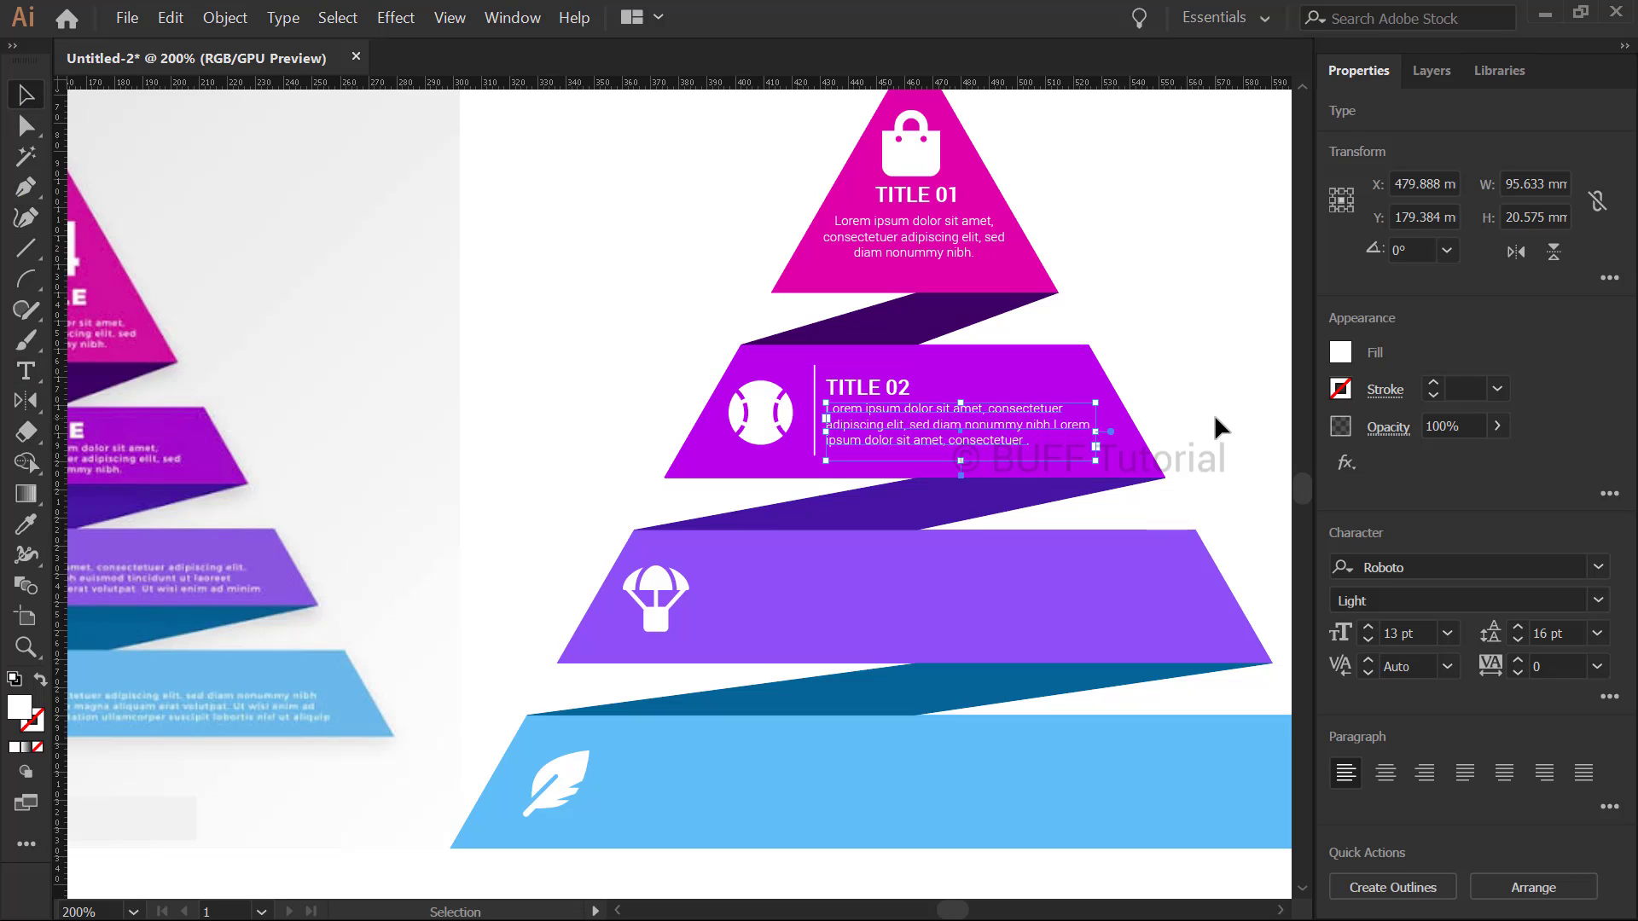
# Select the TITLE 02 heading, body text and divider line together
pyautogui.click(1195, 395)
pyautogui.moveTo(1000, 418); pyautogui.dragTo(992, 431)
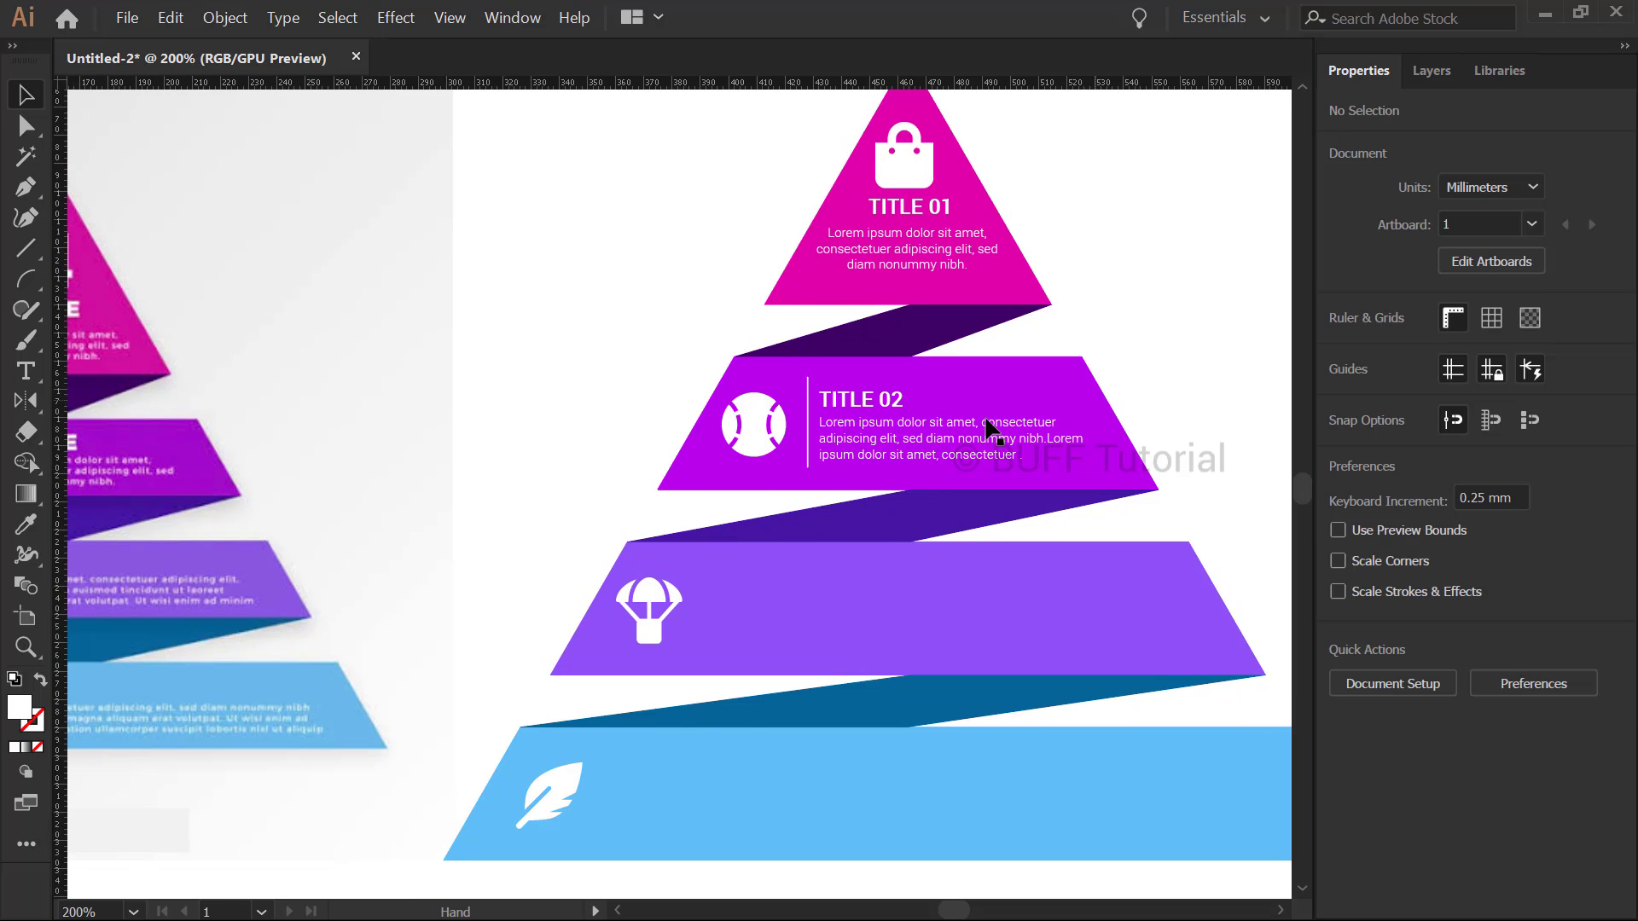
pyautogui.click(854, 408)
pyautogui.keyDown('shift'); pyautogui.click(935, 461); pyautogui.keyUp('shift')
pyautogui.keyDown('shift'); pyautogui.click(808, 417); pyautogui.keyUp('shift')
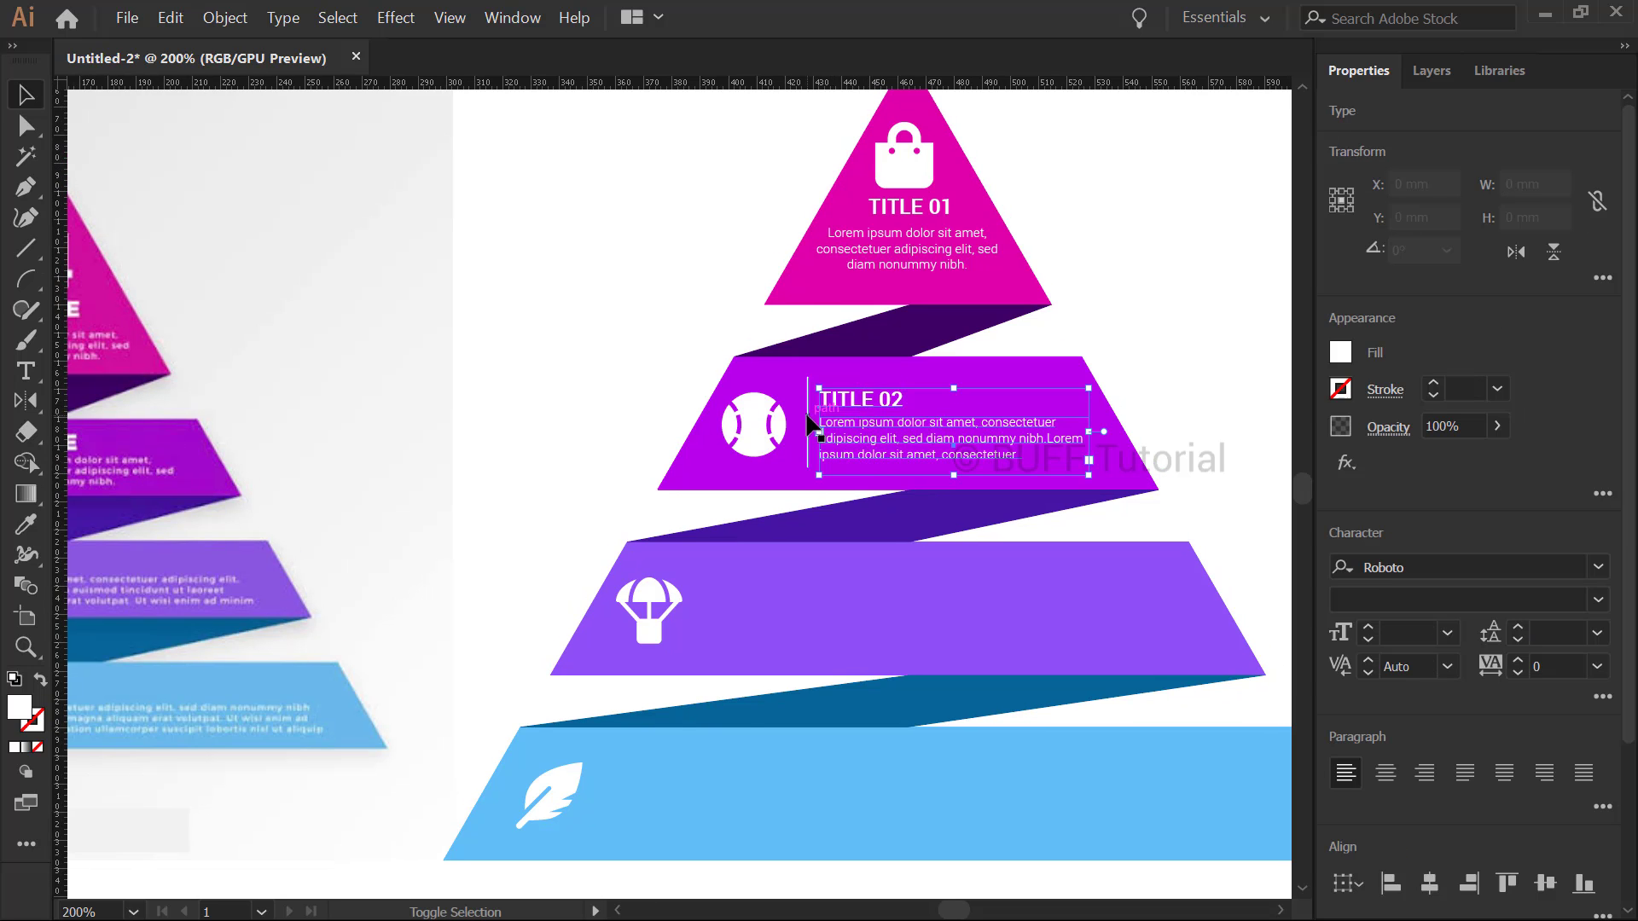
pyautogui.click(1134, 320)
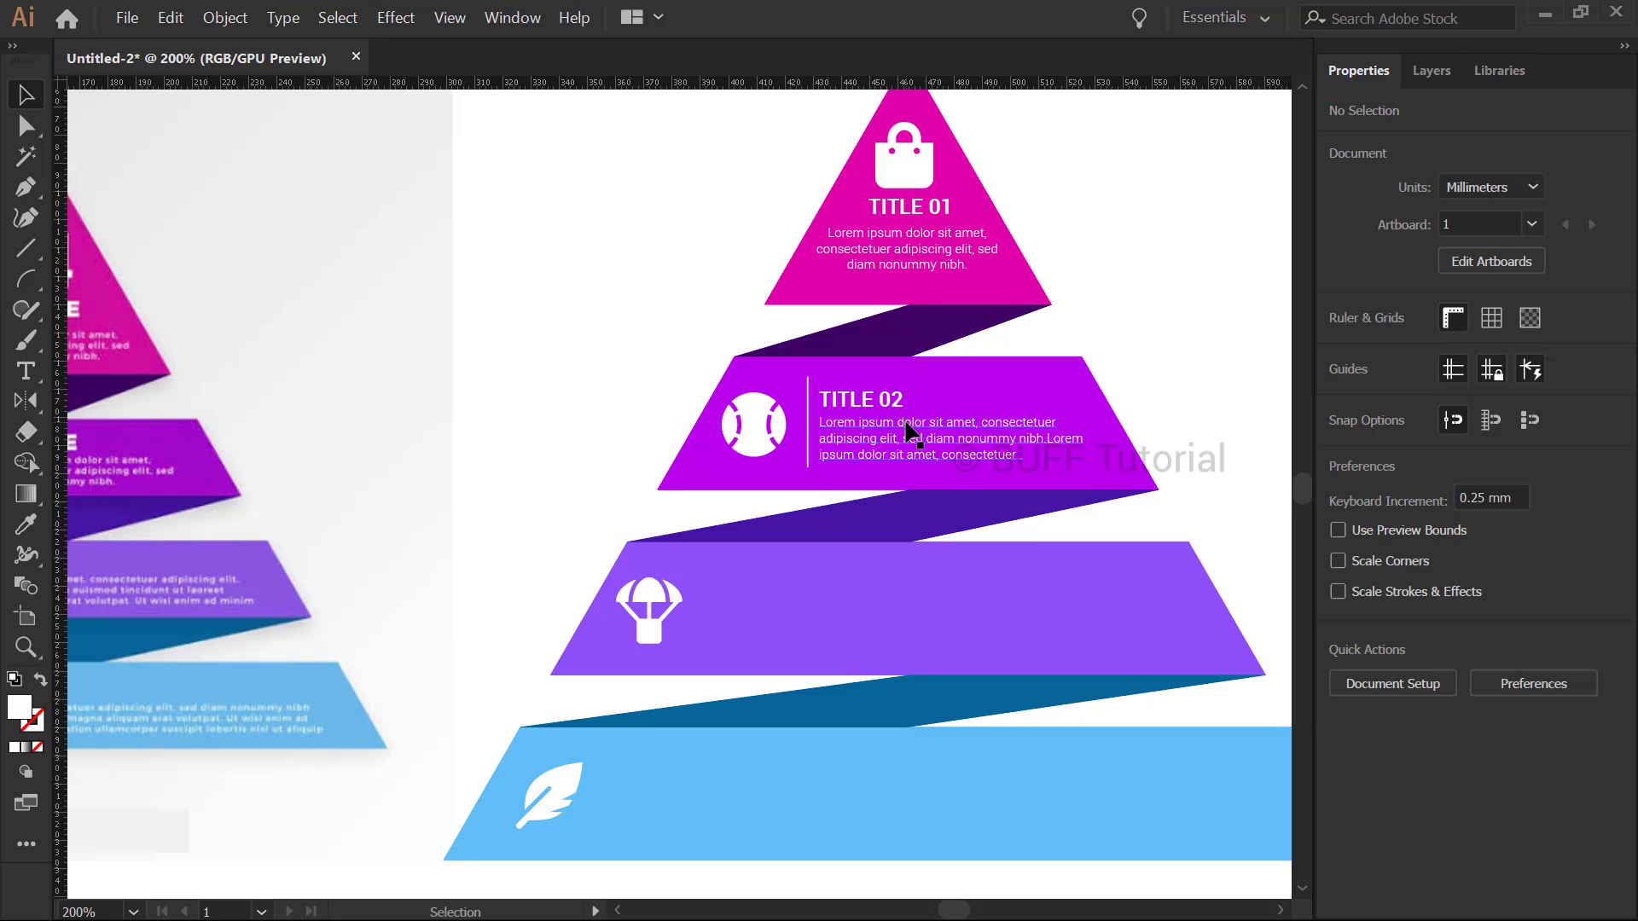
pyautogui.click(889, 423)
pyautogui.click(866, 414)
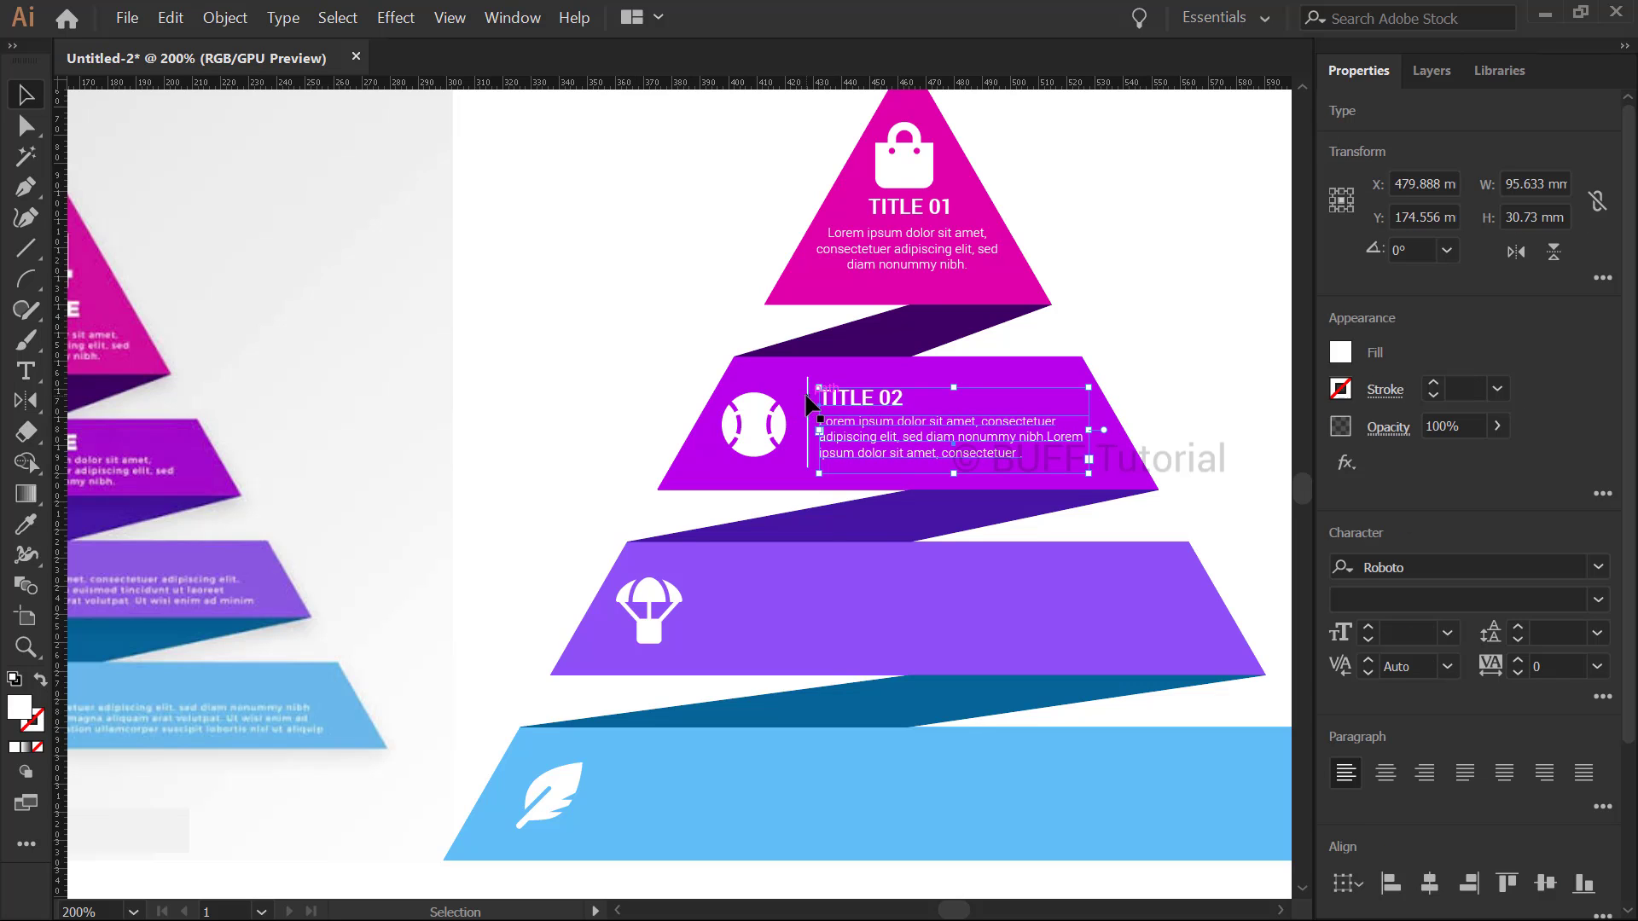
pyautogui.click(807, 410)
pyautogui.keyDown('shift'); pyautogui.click(883, 439); pyautogui.keyUp('shift')
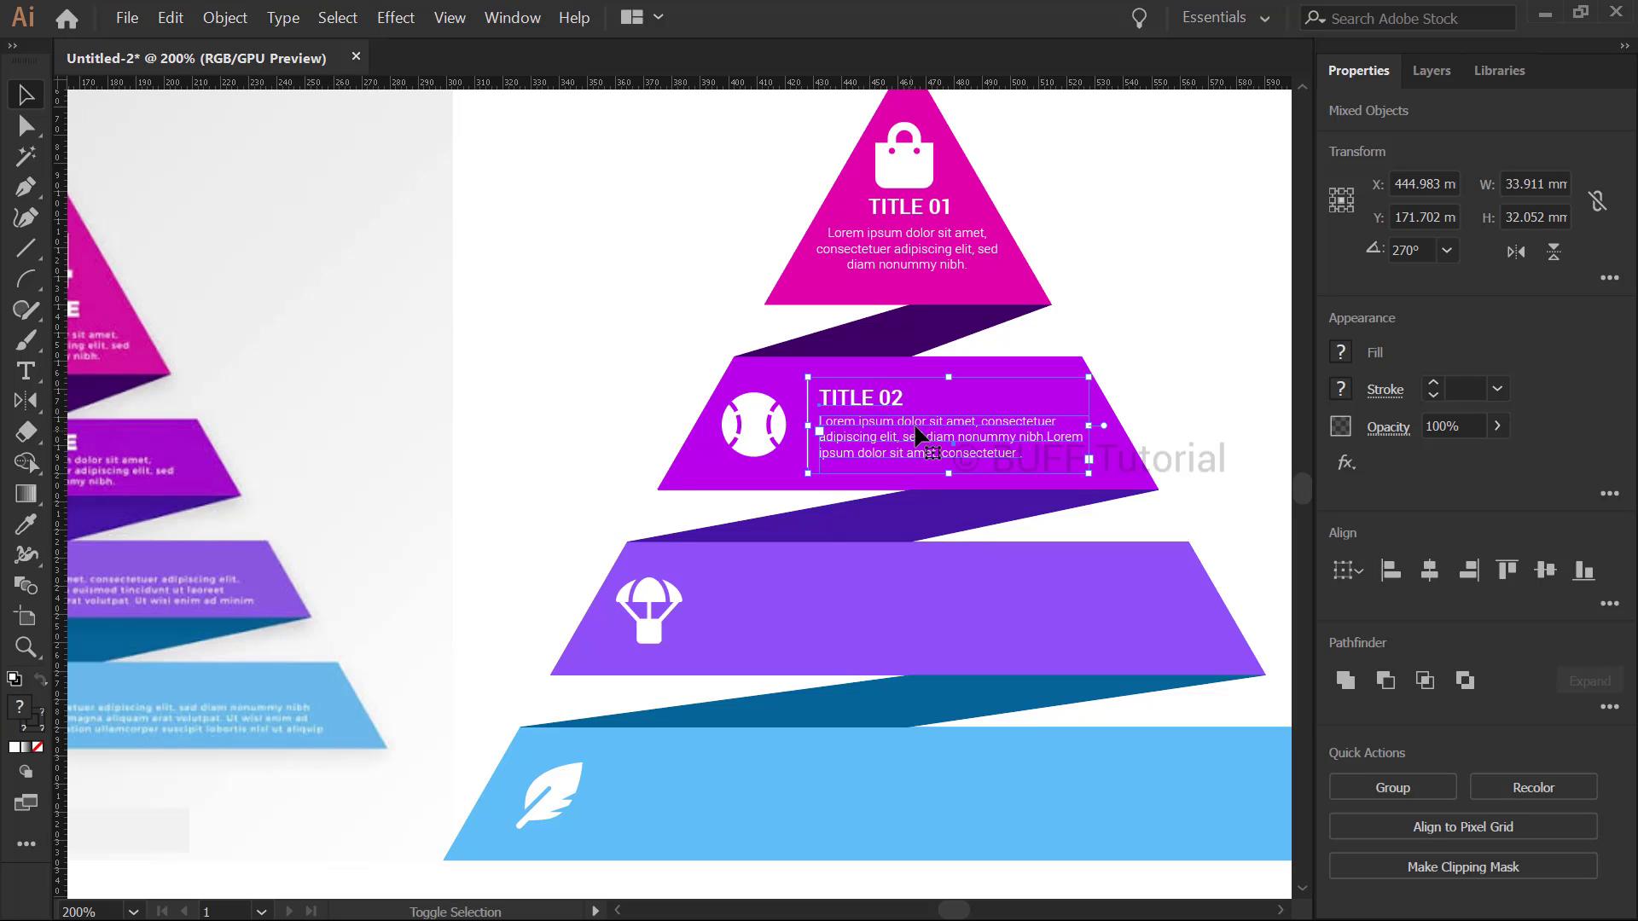
# Copy the TITLE 02 heading group onto the third and bottom tiers
pyautogui.moveTo(913, 441); pyautogui.dragTo(817, 609)
pyautogui.moveTo(979, 585); pyautogui.dragTo(922, 371)
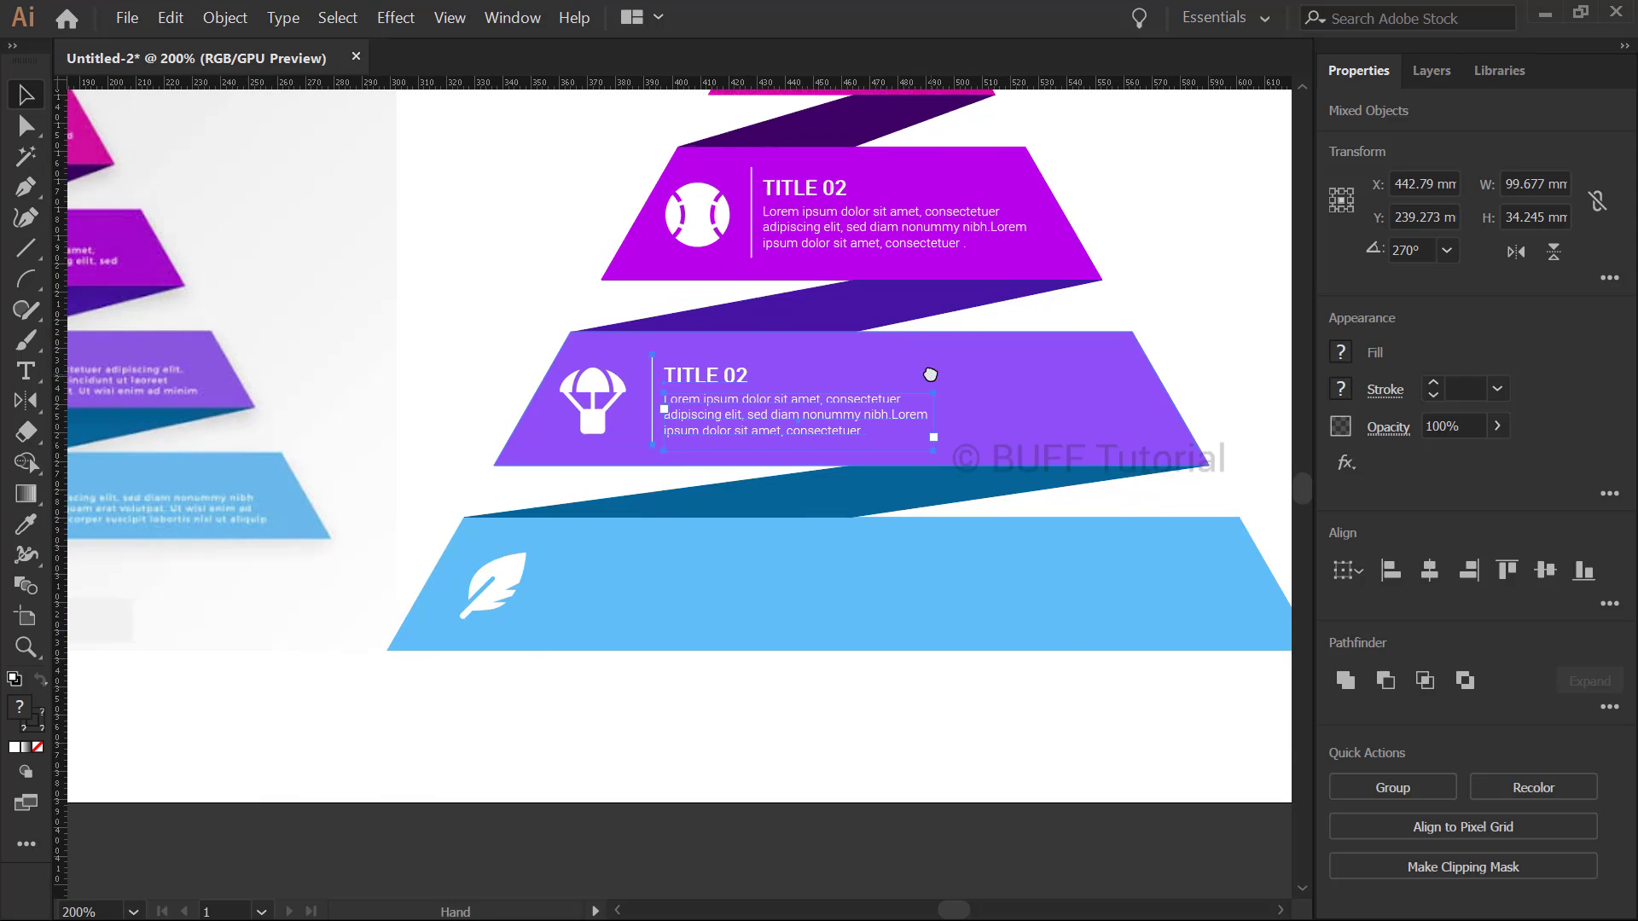
pyautogui.moveTo(825, 413); pyautogui.dragTo(740, 602)
pyautogui.click(725, 713)
# Widen the middle tier's body text, fill it with placeholder text, and trim it after 'nibh'
pyautogui.click(914, 420)
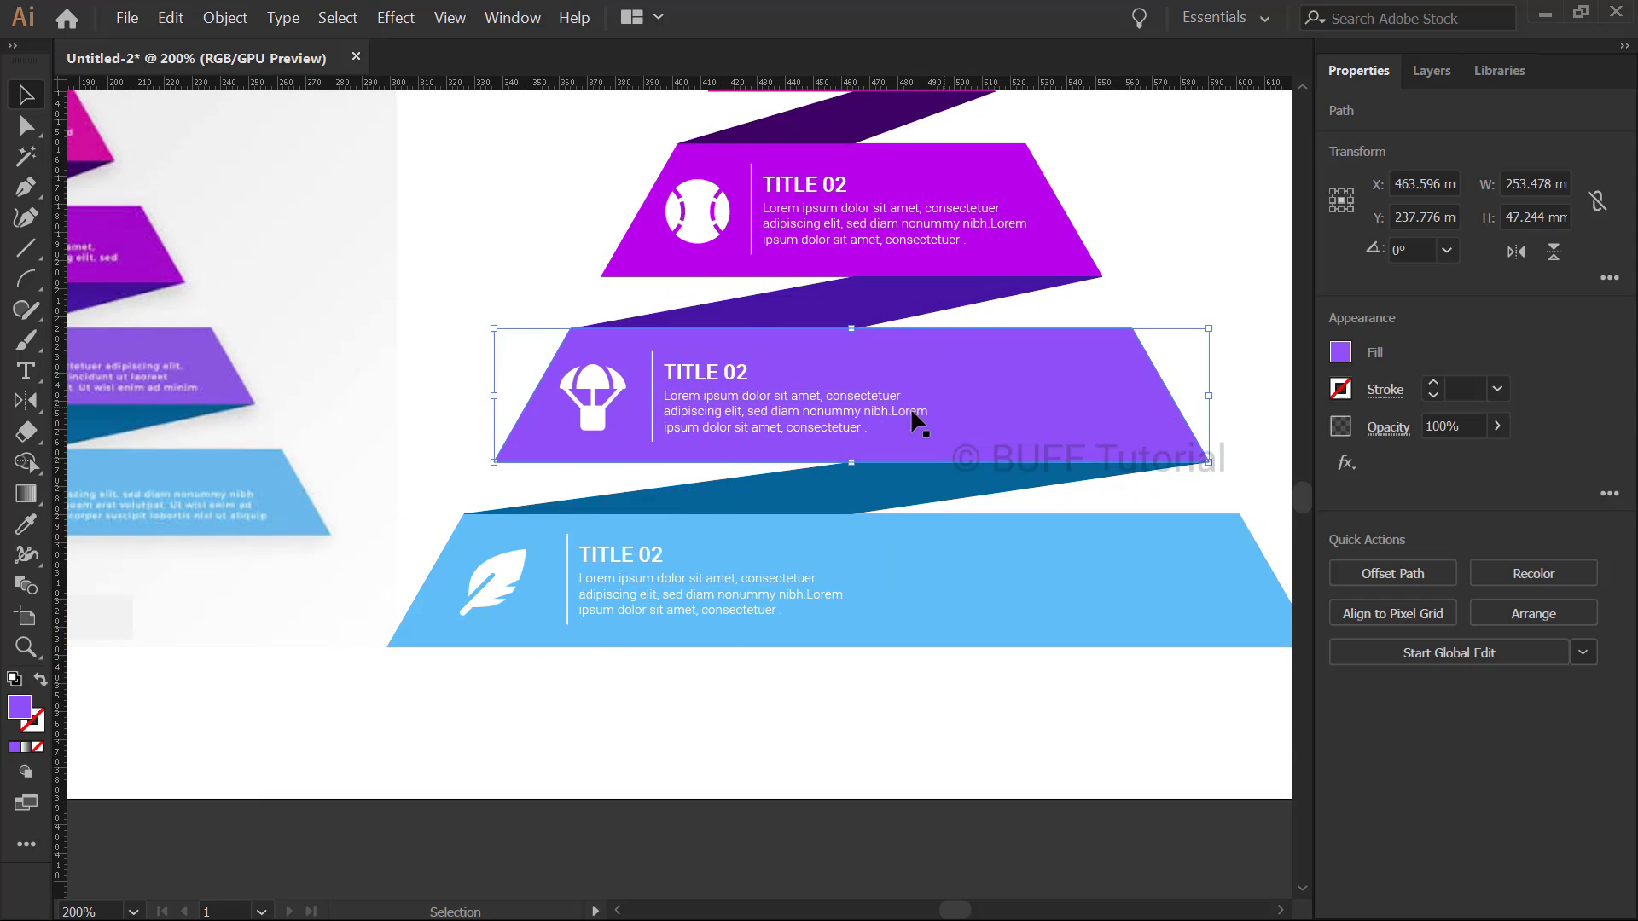
pyautogui.moveTo(933, 419); pyautogui.dragTo(1131, 418)
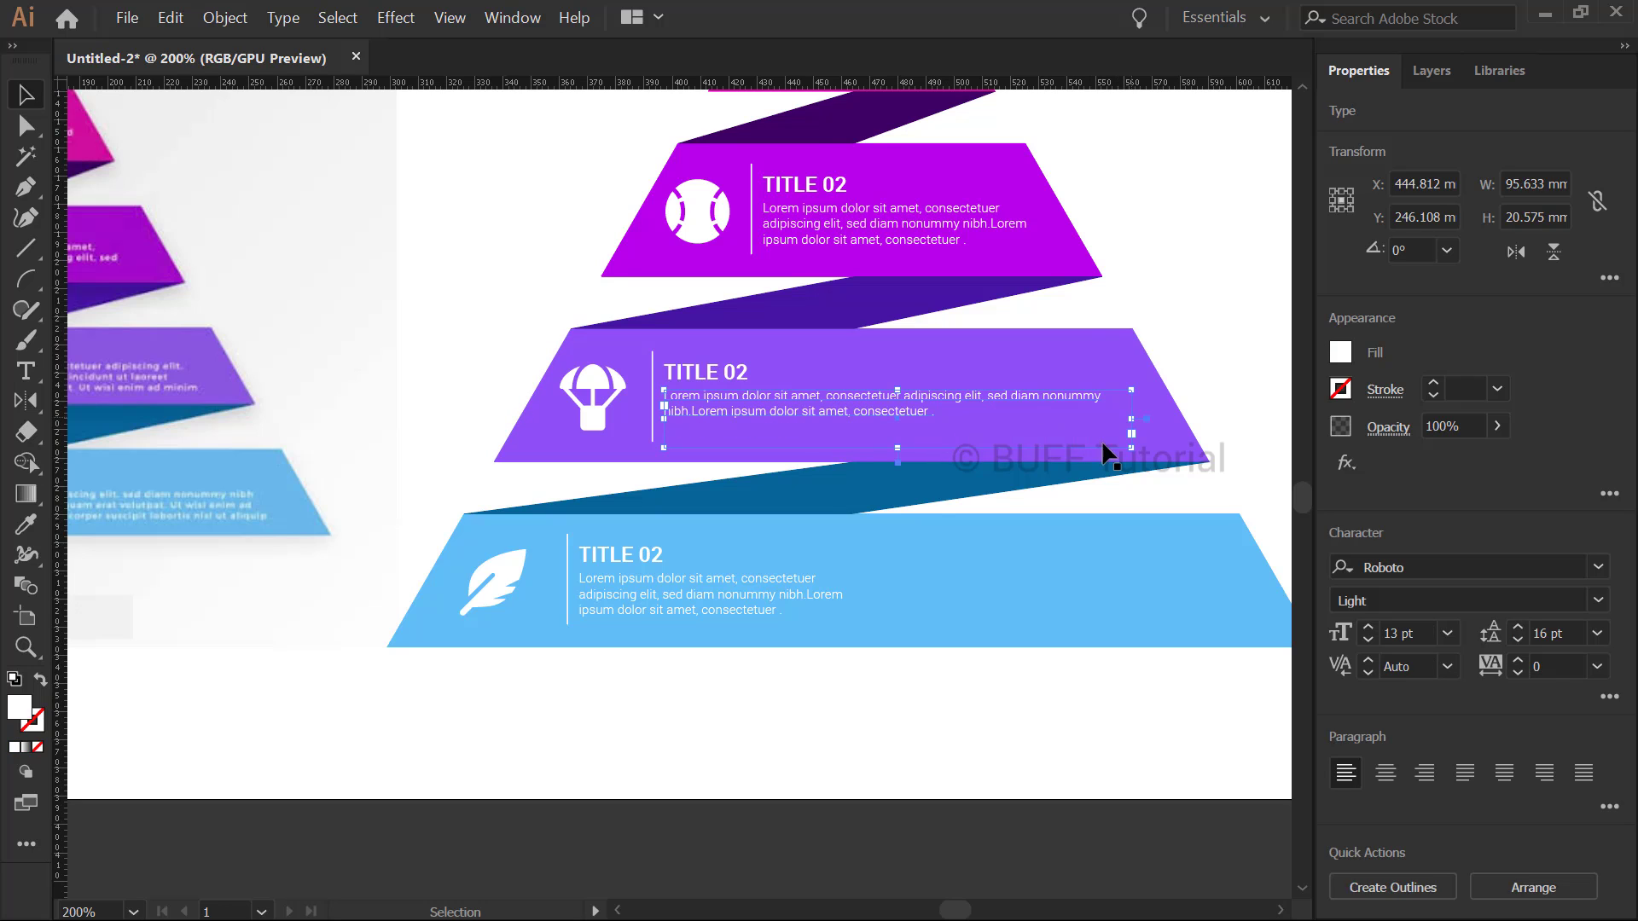
pyautogui.doubleClick(933, 422)
pyautogui.hotkey('ctrl', 'a')
pyautogui.rightClick(930, 418)
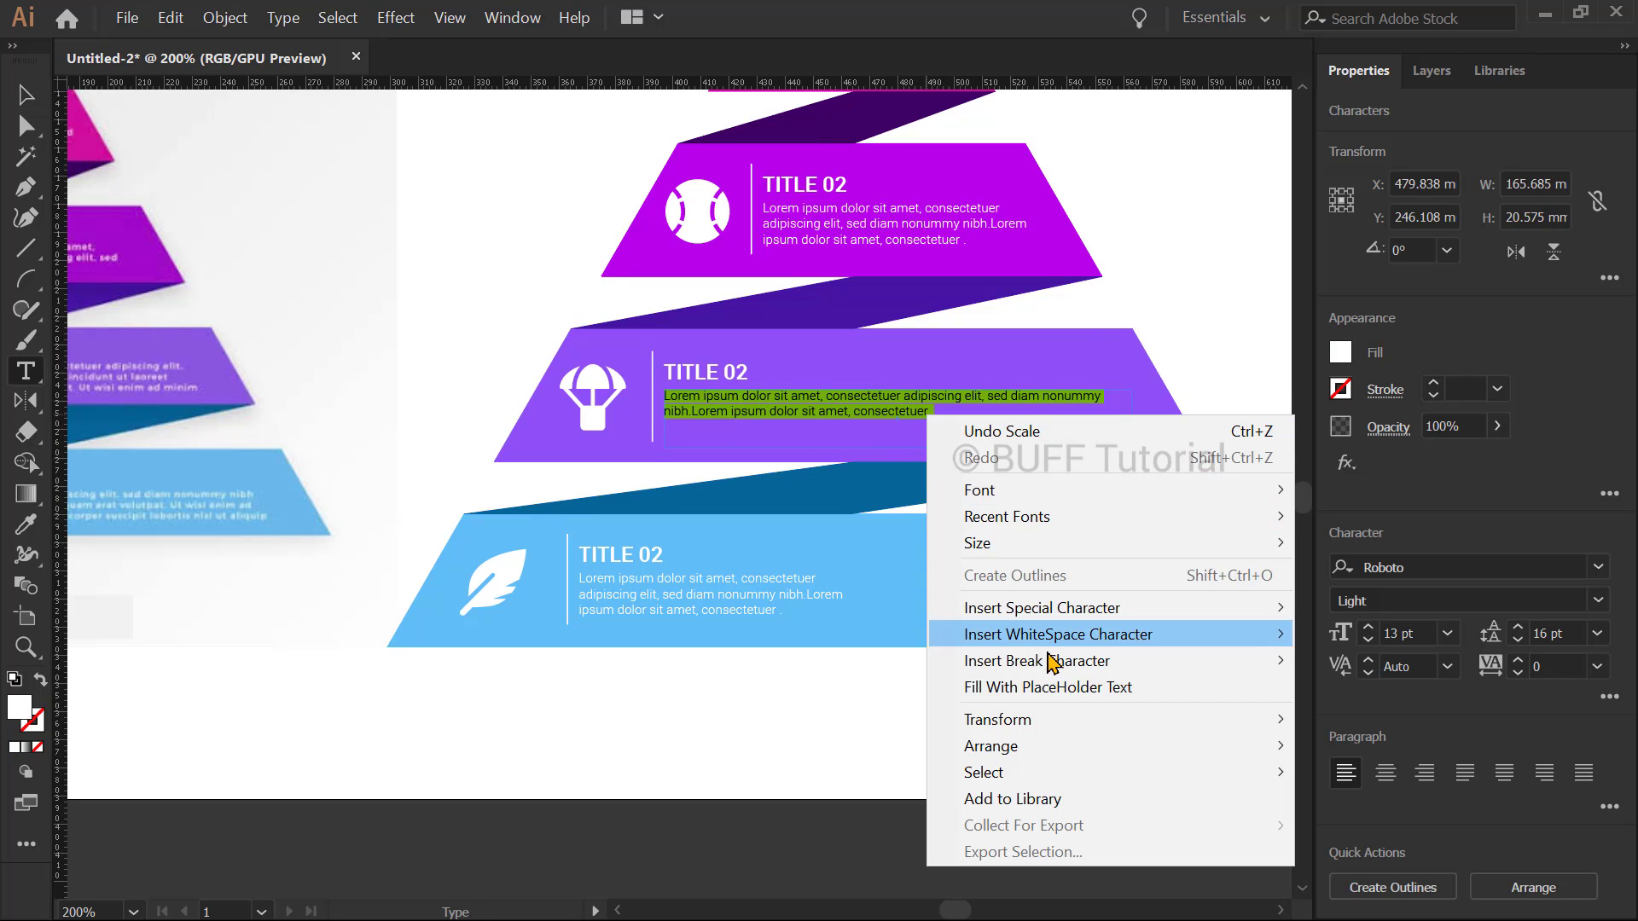
pyautogui.click(1056, 688)
pyautogui.moveTo(949, 424); pyautogui.dragTo(1188, 464)
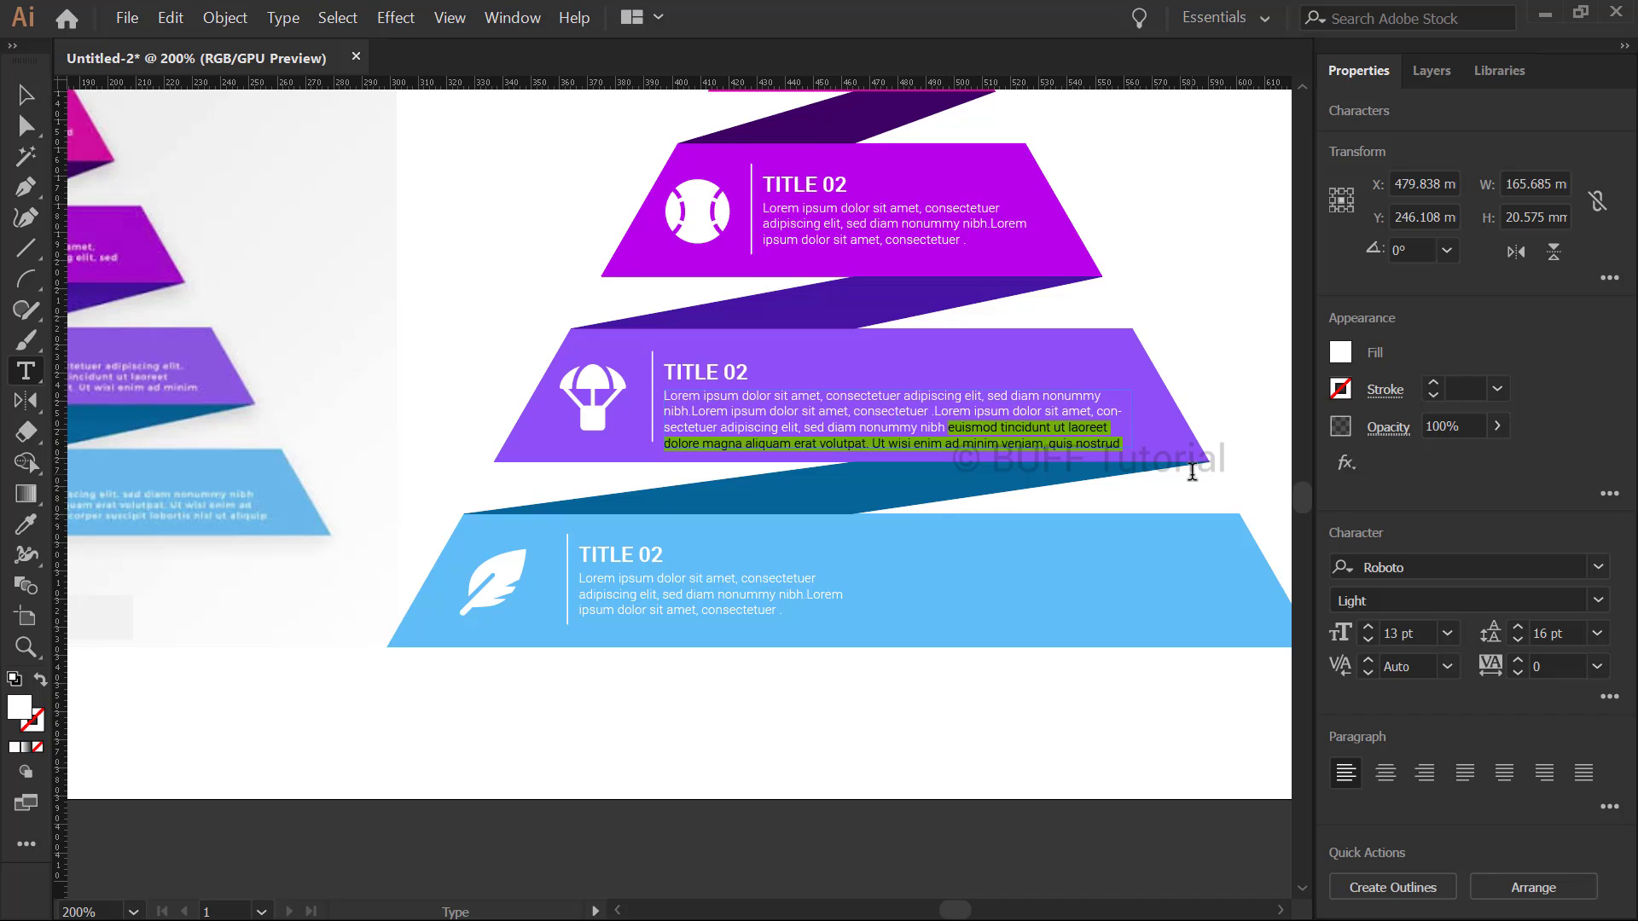
pyautogui.press('BackSpace')
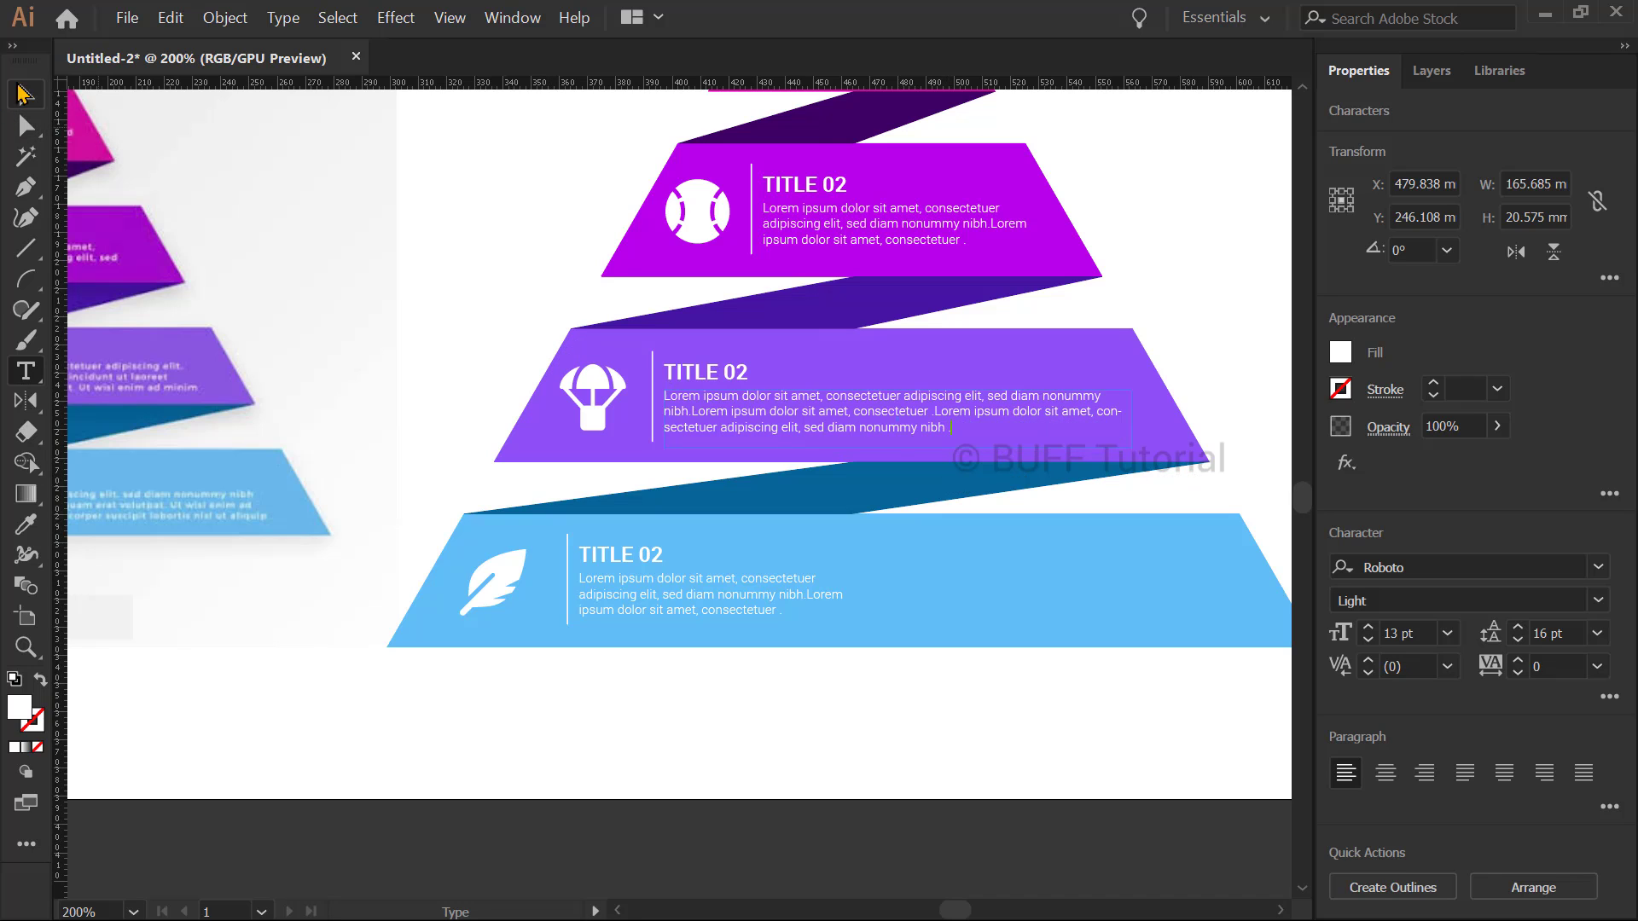
pyautogui.press('Escape')
pyautogui.click(760, 634)
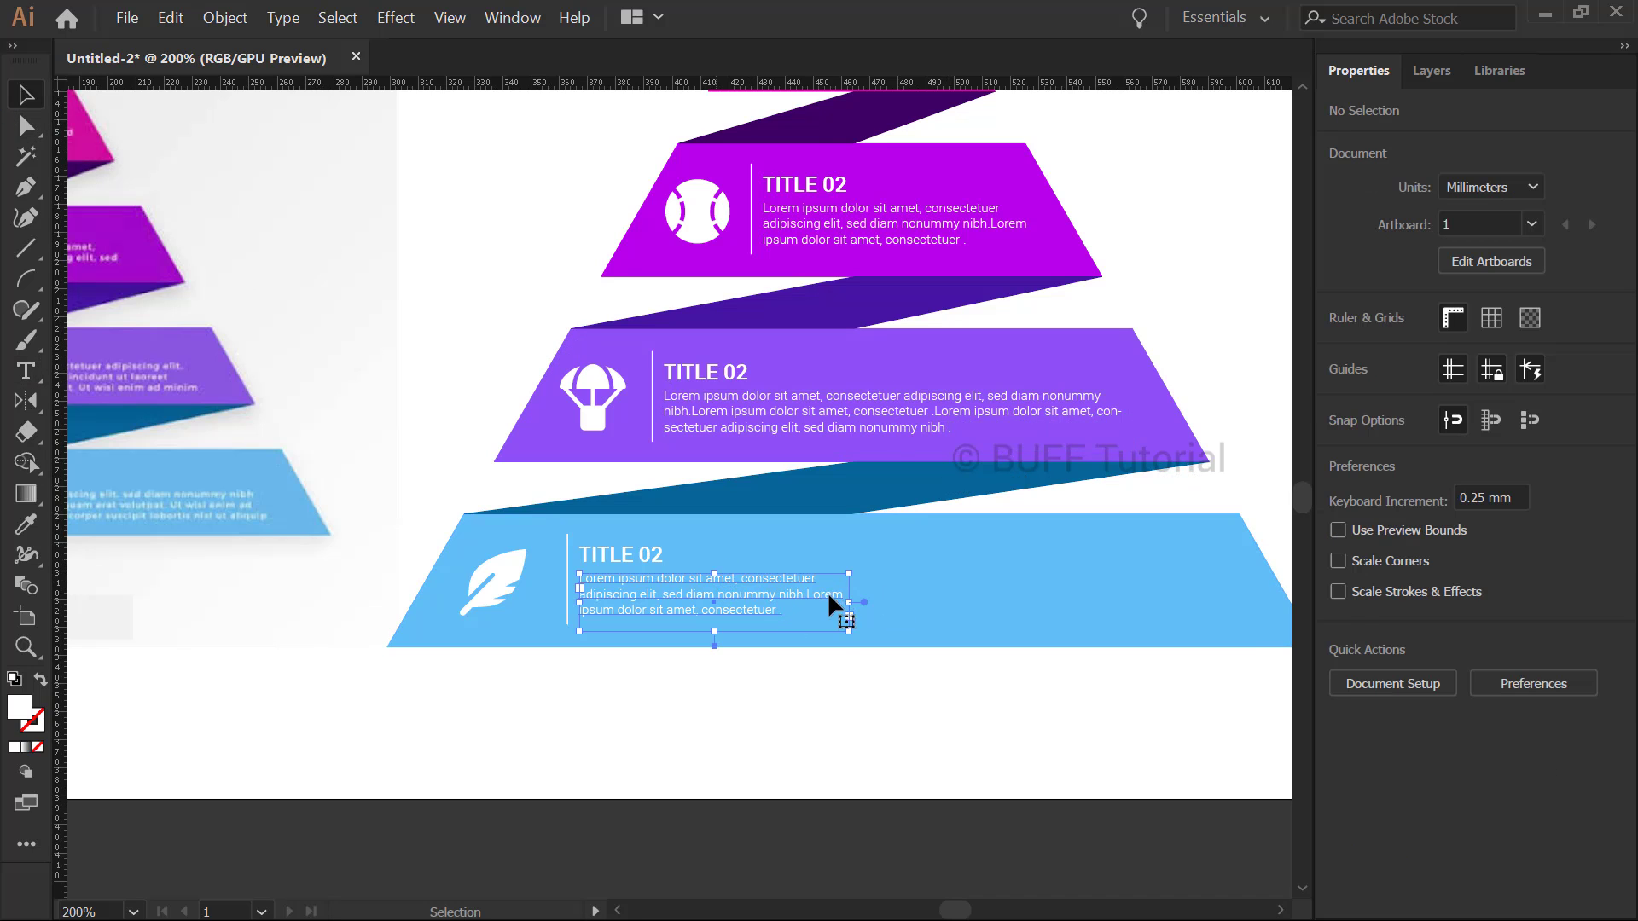
# Widen the bottom tier's text box and fill it with three lines of placeholder text
pyautogui.click(842, 608)
pyautogui.moveTo(850, 604); pyautogui.dragTo(1222, 604)
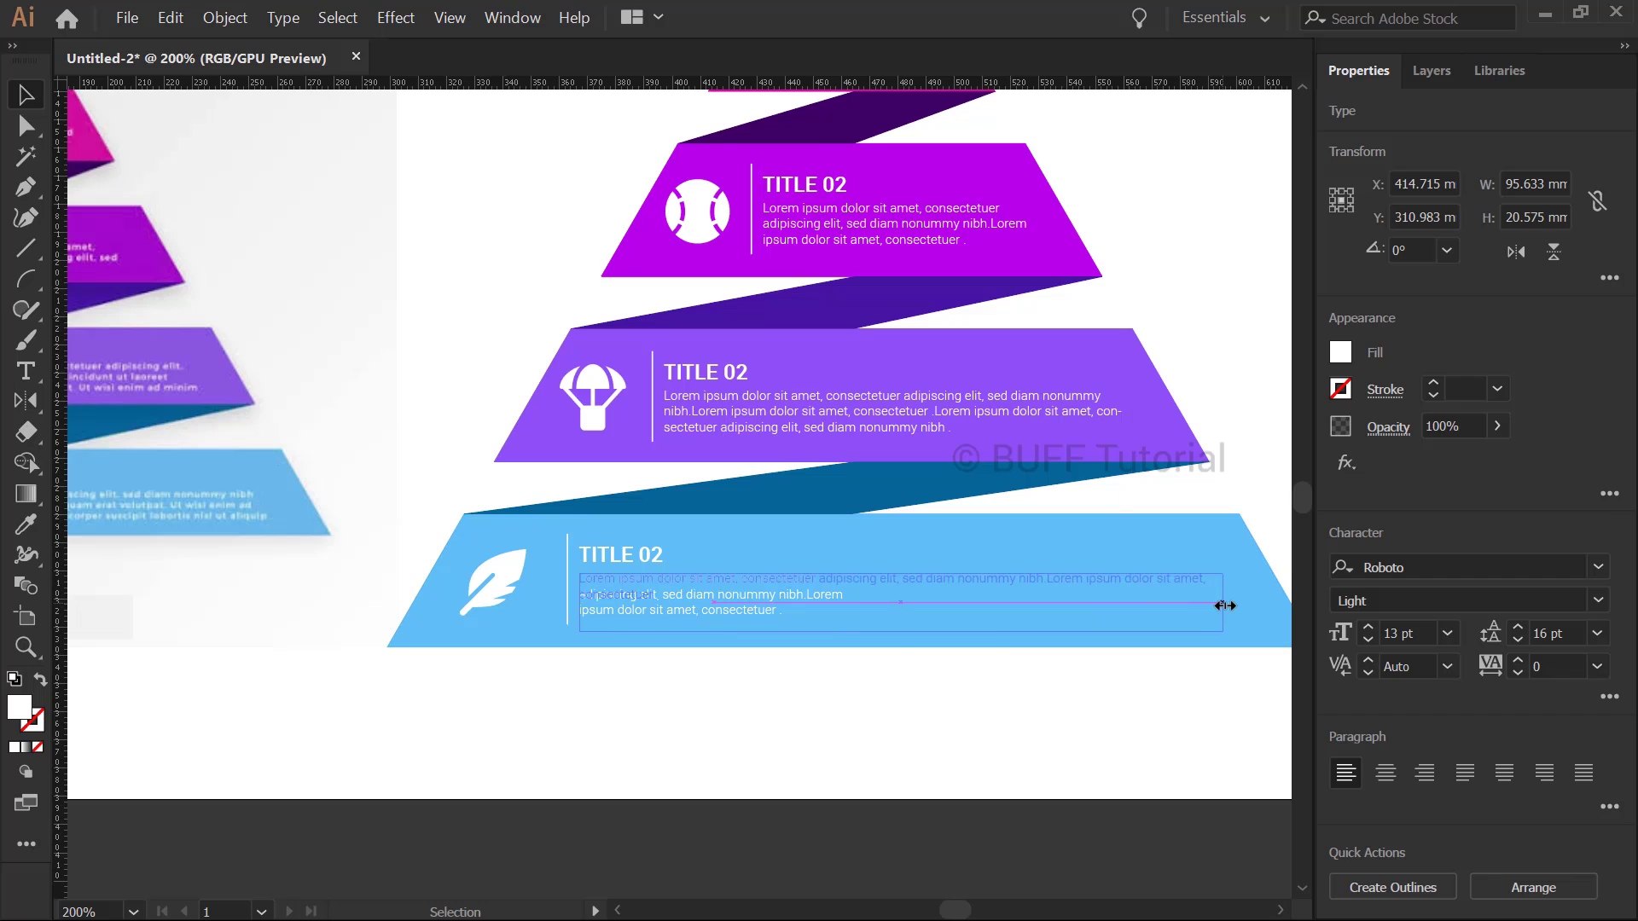
pyautogui.press('t')
pyautogui.click(807, 582)
pyautogui.hotkey('ctrl', 'a')
pyautogui.rightClick(807, 583)
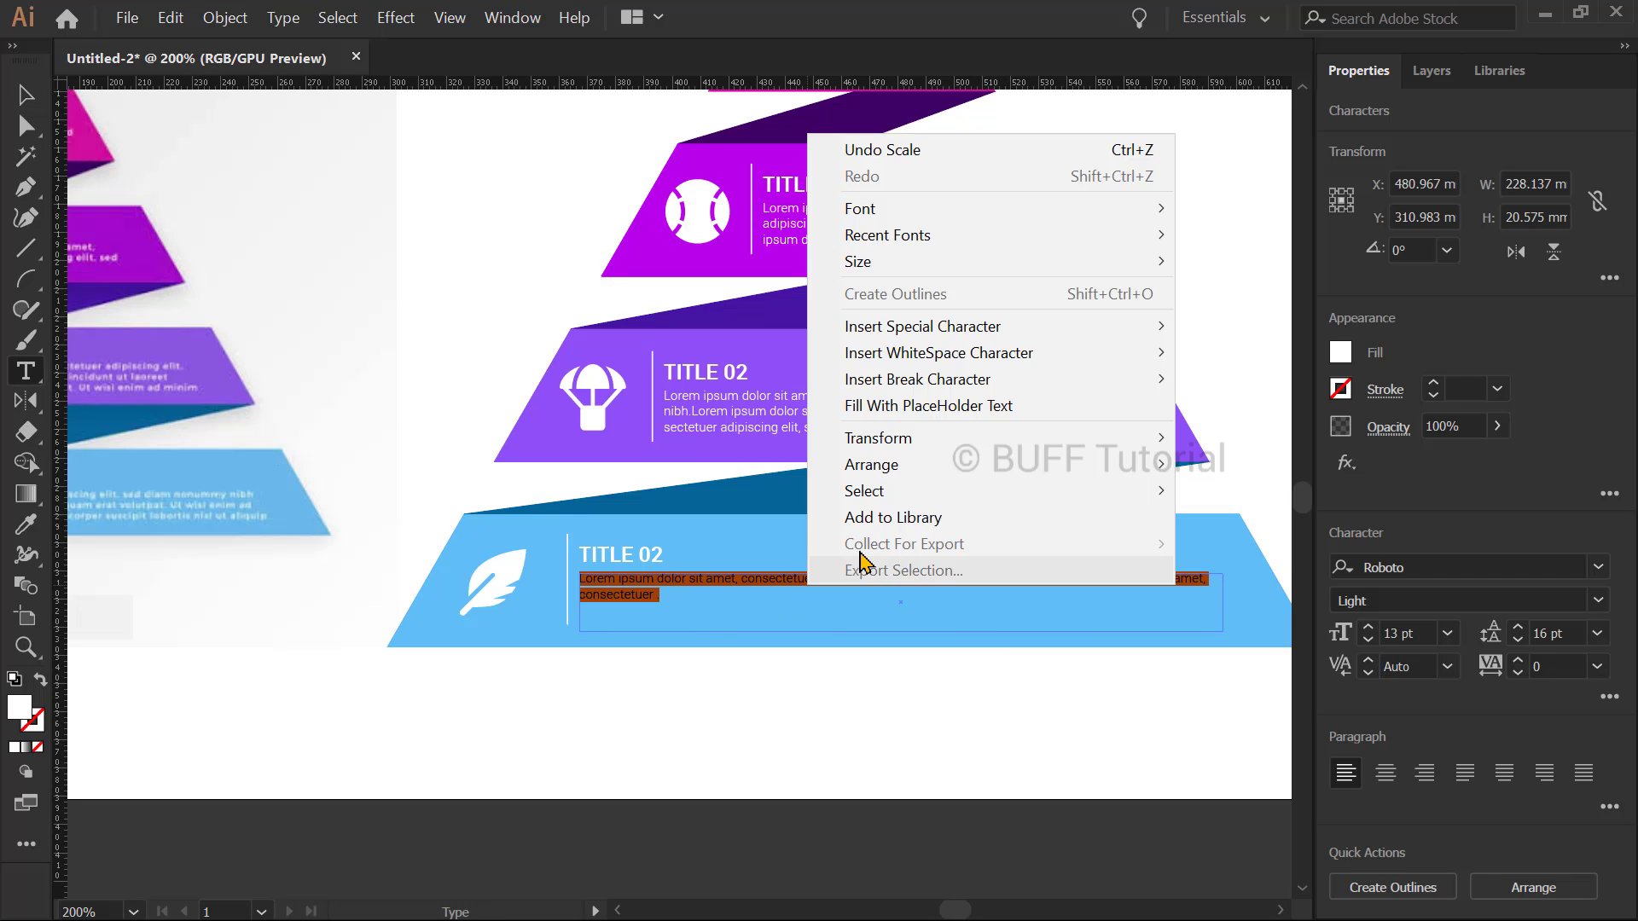
pyautogui.click(942, 408)
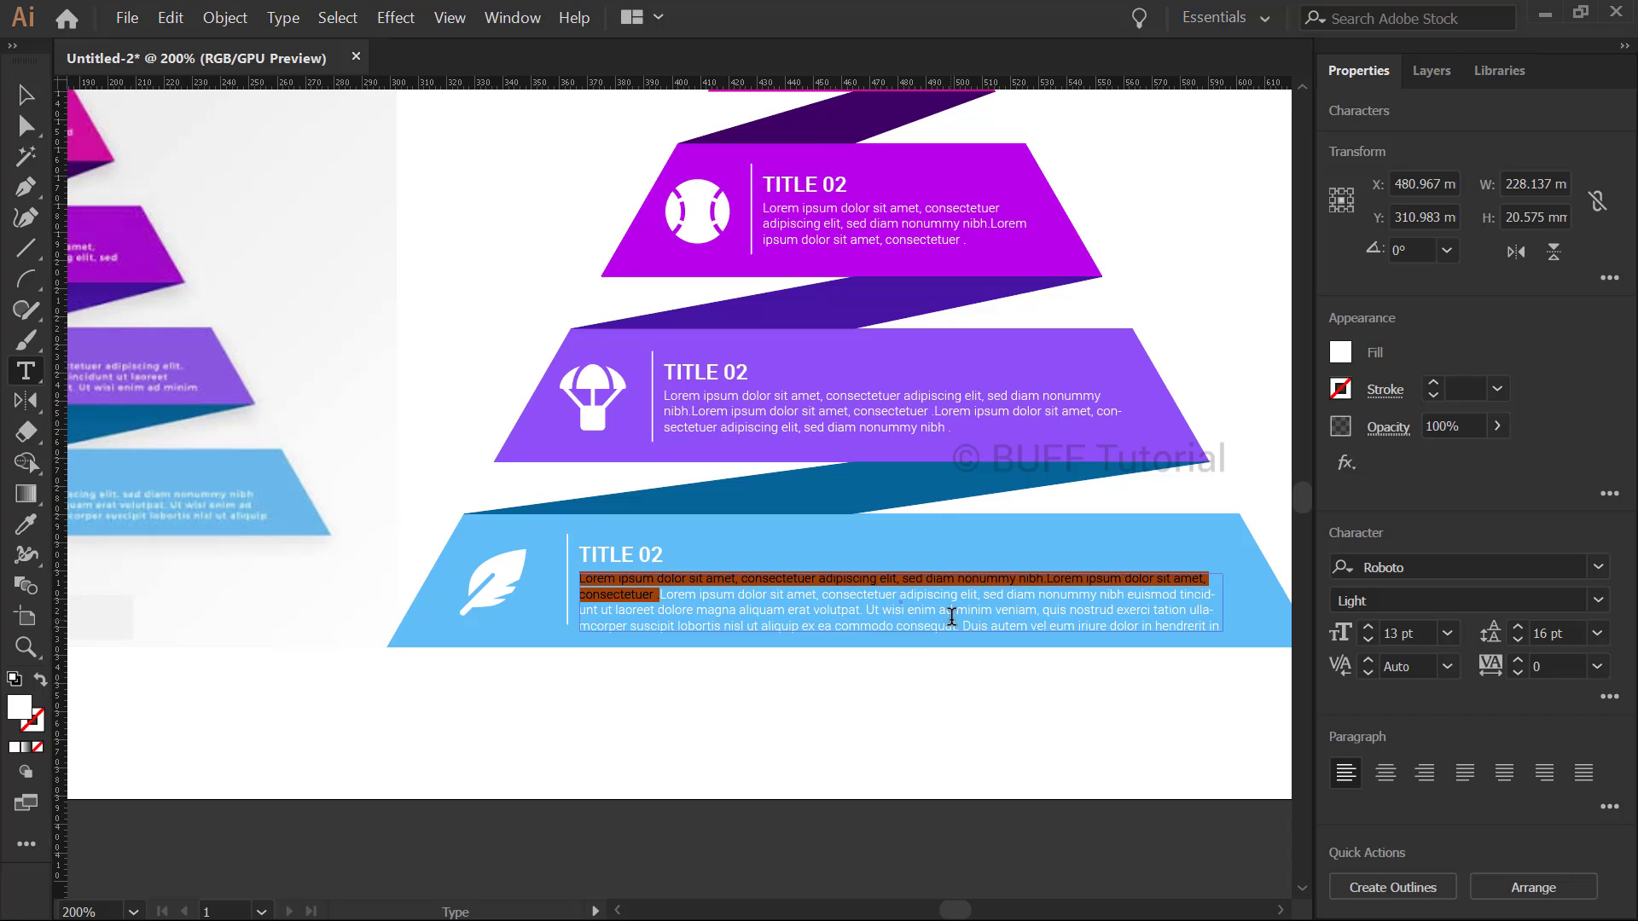
pyautogui.moveTo(952, 616); pyautogui.dragTo(1356, 682)
pyautogui.press('BackSpace')
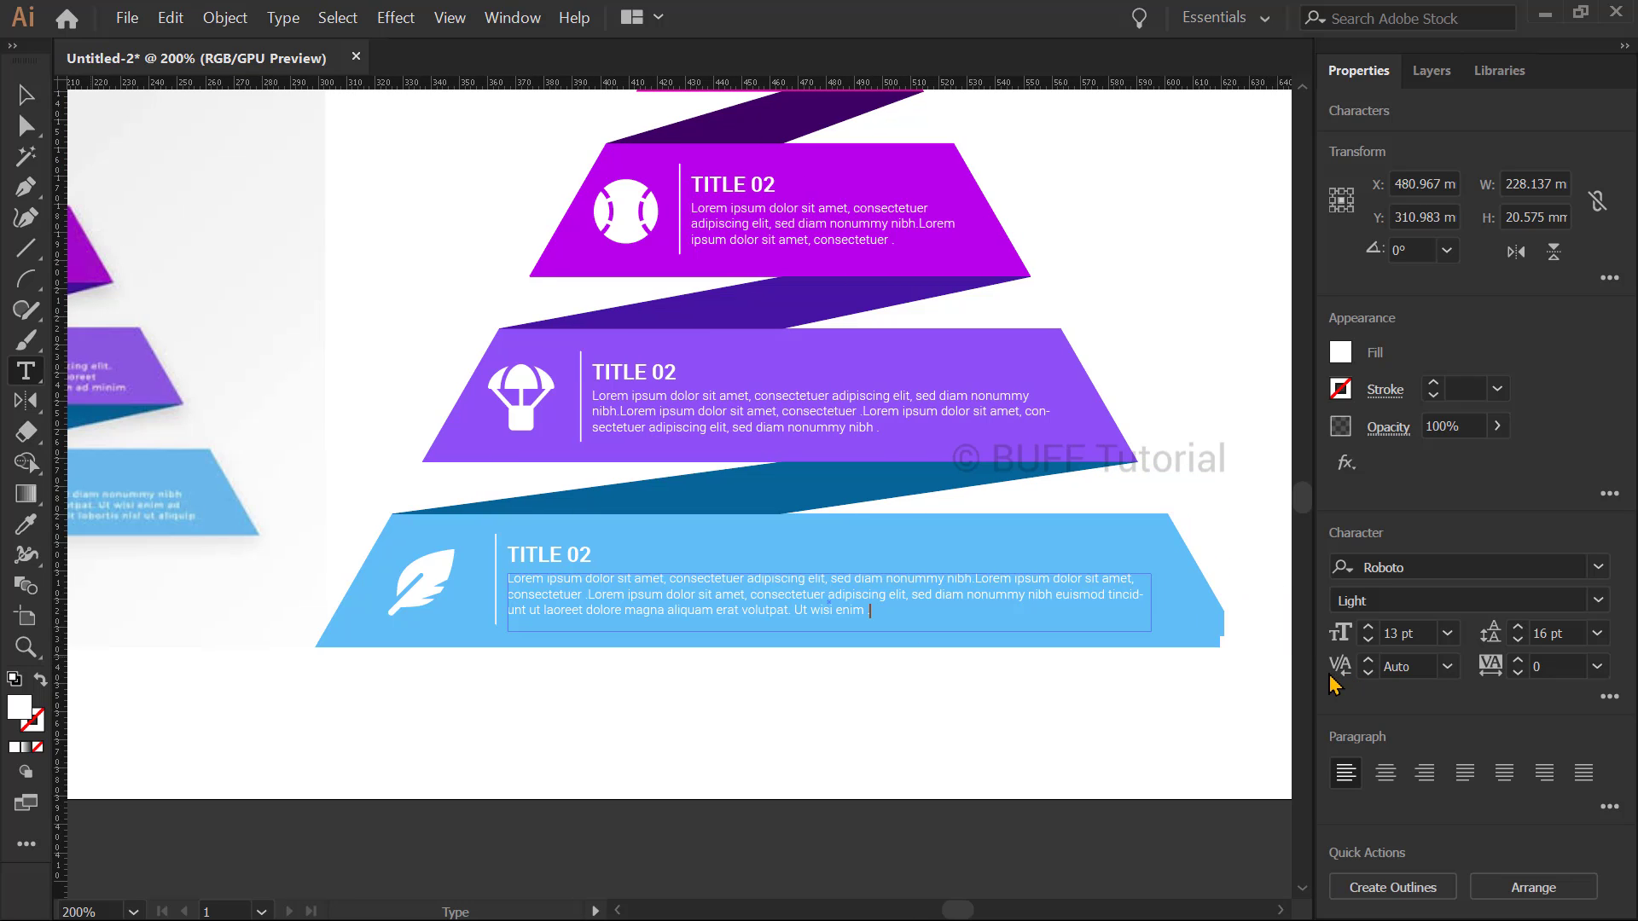
pyautogui.click(16, 97)
# Resize the top shopping-bag icon to 50 pt and nudge it into place
pyautogui.click(358, 183)
pyautogui.scroll(-1, 368, 184)
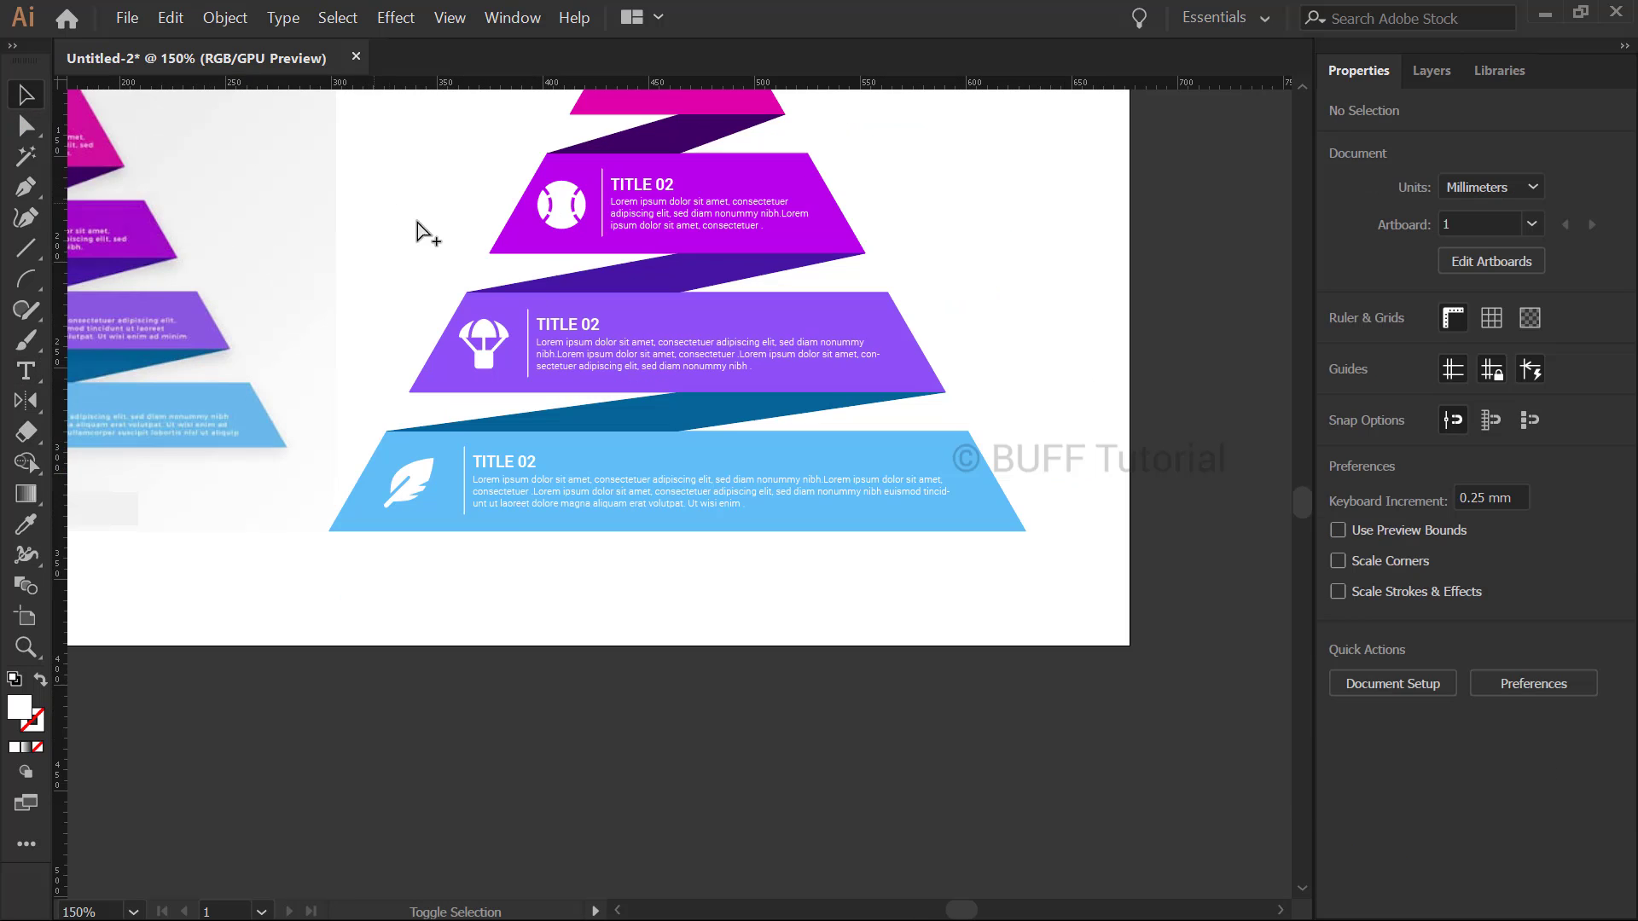
pyautogui.moveTo(724, 250); pyautogui.dragTo(765, 416)
pyautogui.moveTo(810, 242); pyautogui.dragTo(1059, 258)
pyautogui.scroll(-1, 1043, 258)
pyautogui.click(994, 215)
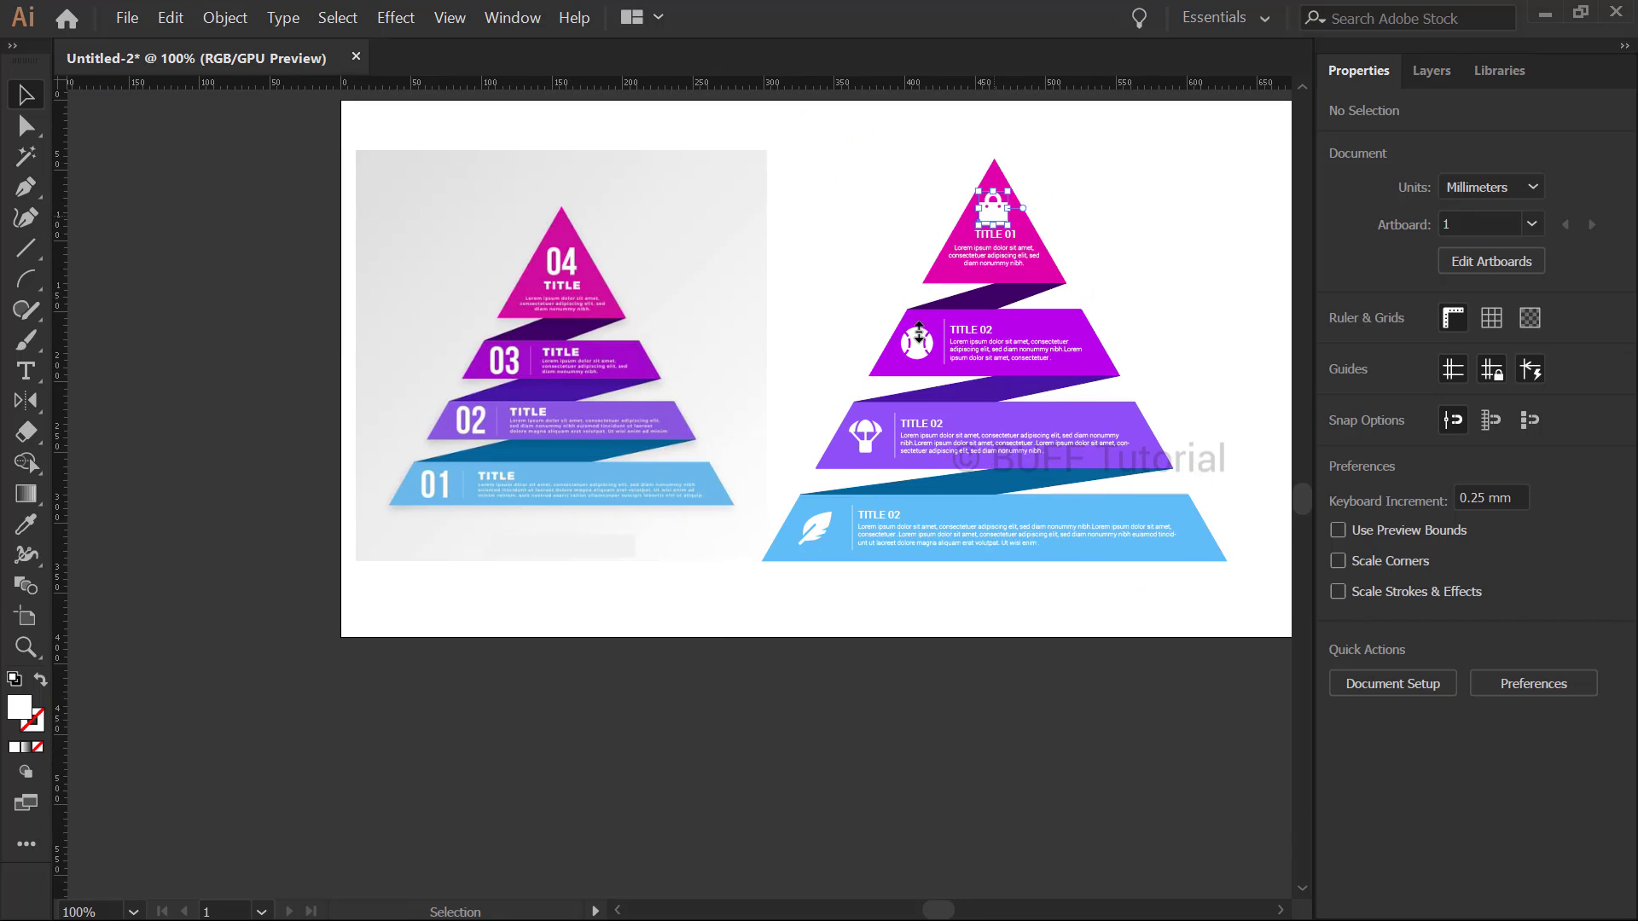
pyautogui.click(1413, 633)
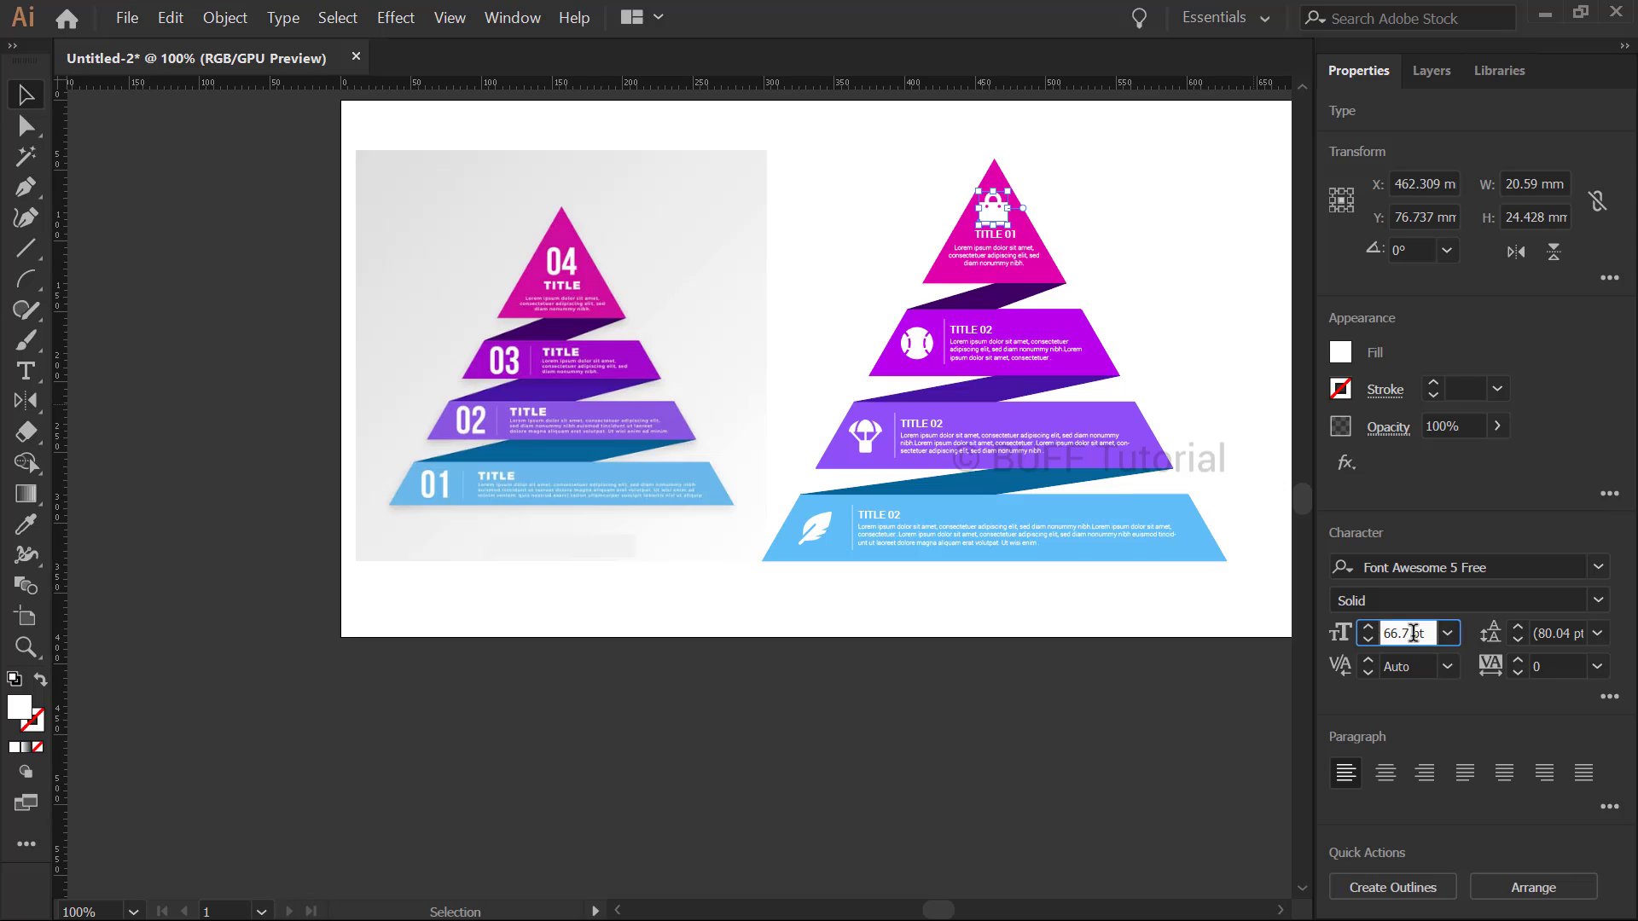
pyautogui.write('50')
pyautogui.press('Return')
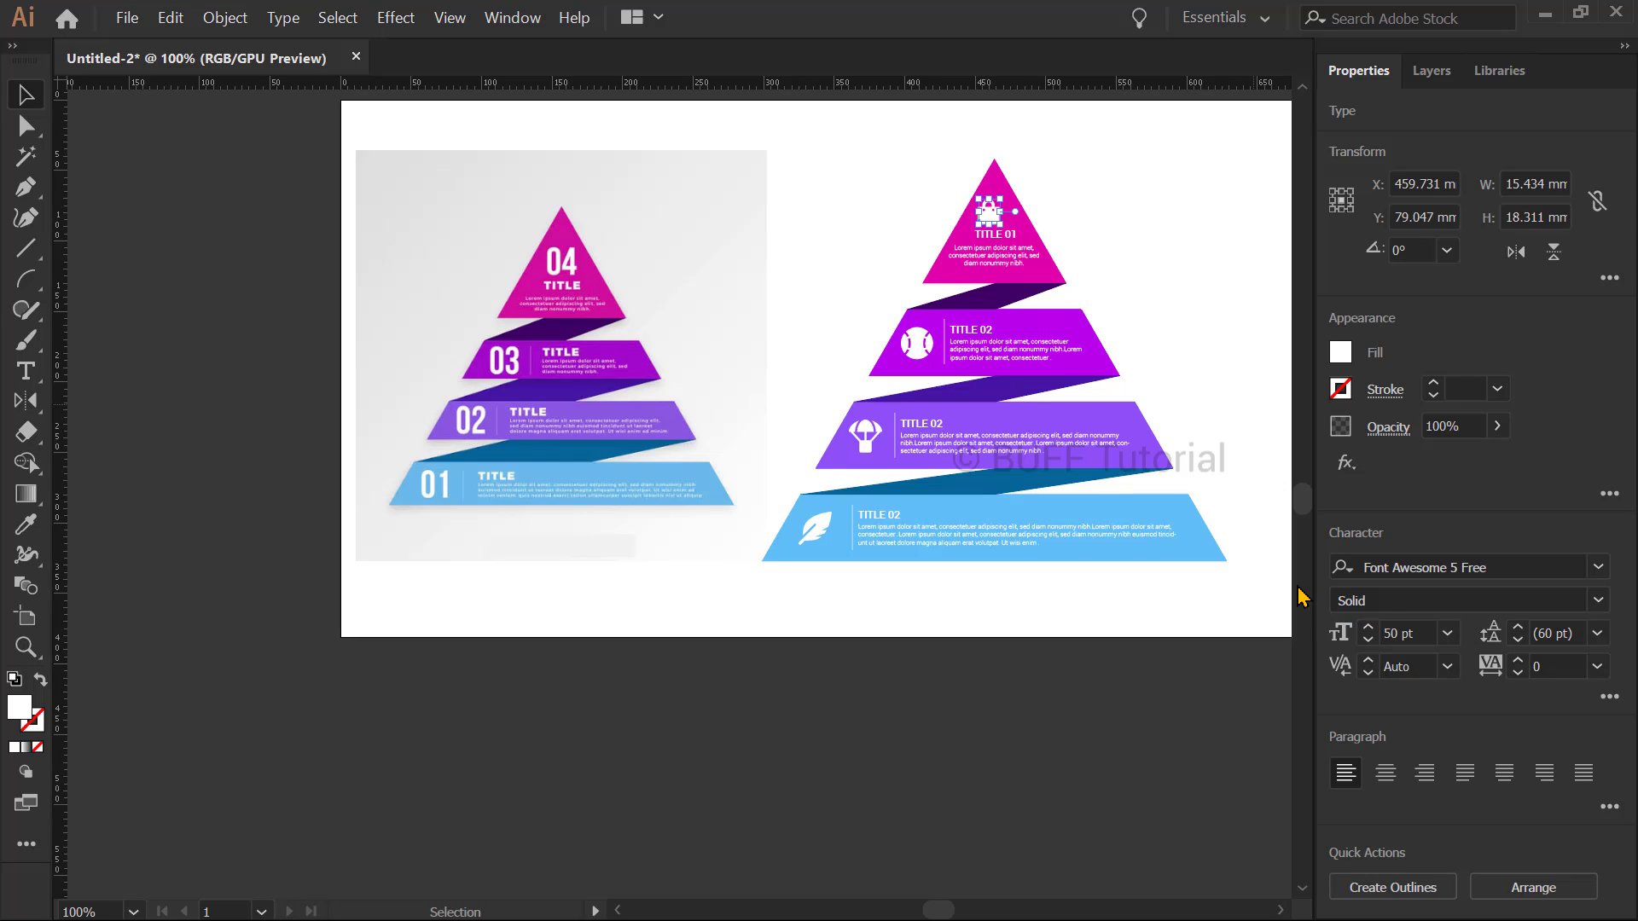
pyautogui.hotkey('shift', 'Right')
pyautogui.press('Up')
pyautogui.press('Up')
pyautogui.press('Up')
pyautogui.hotkey('shift', 'Up')
pyautogui.press('Up')
pyautogui.press('Up')
pyautogui.press('Up')
pyautogui.press('Left')
pyautogui.click(1115, 248)
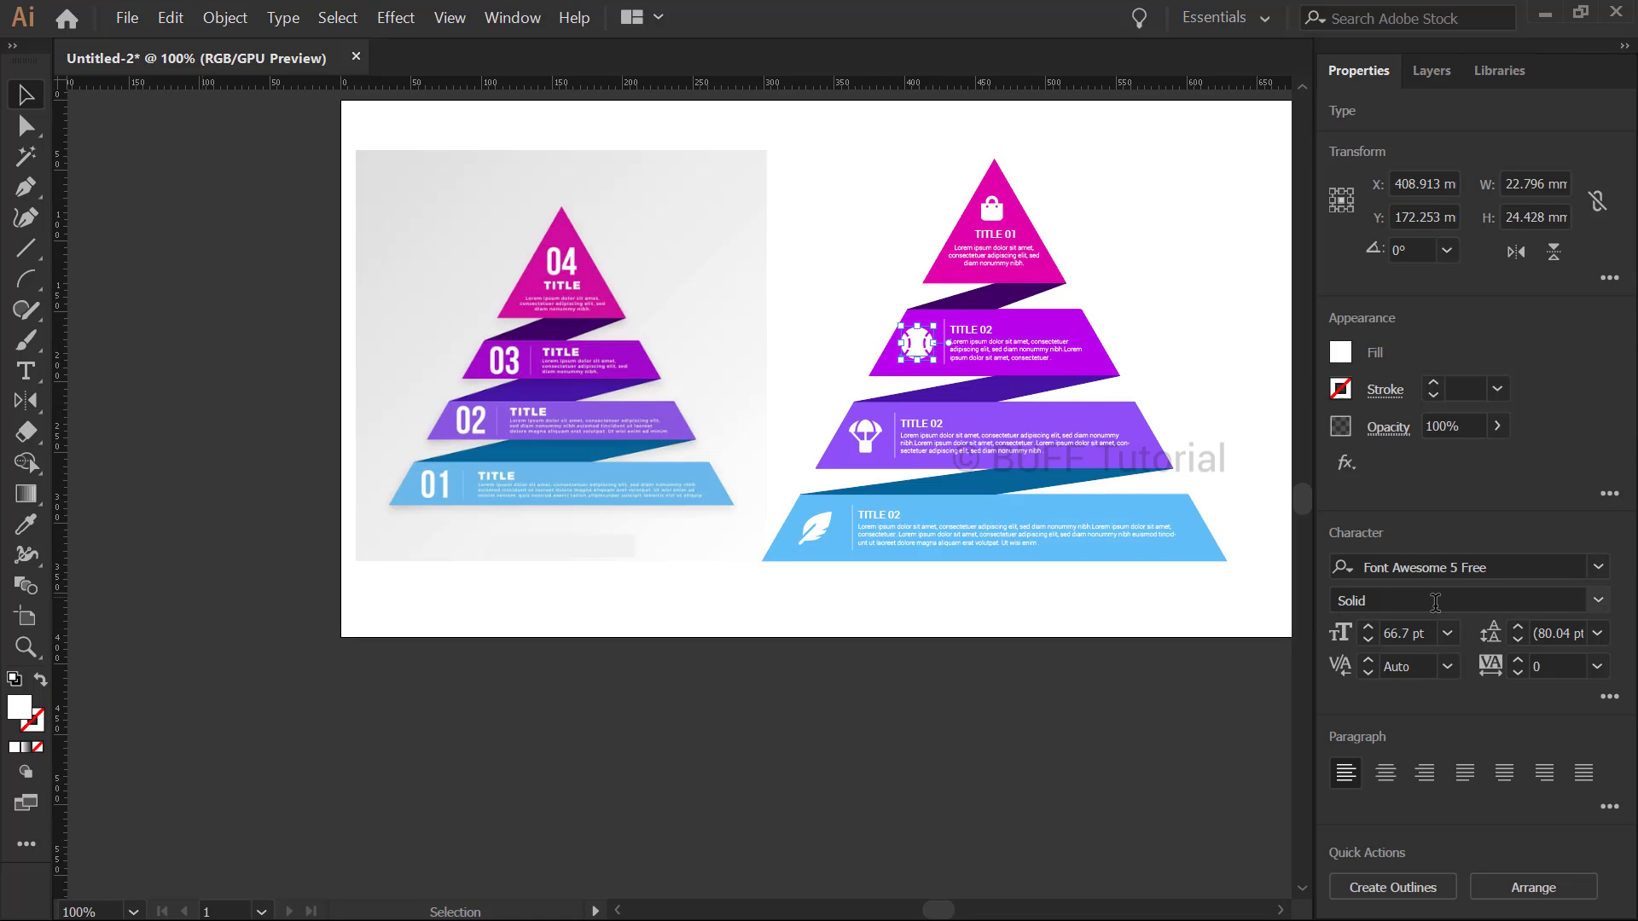
# Set the ball, parachute and leaf icons to 50 pt as well
pyautogui.click(1424, 633)
pyautogui.write('50')
pyautogui.press('Return')
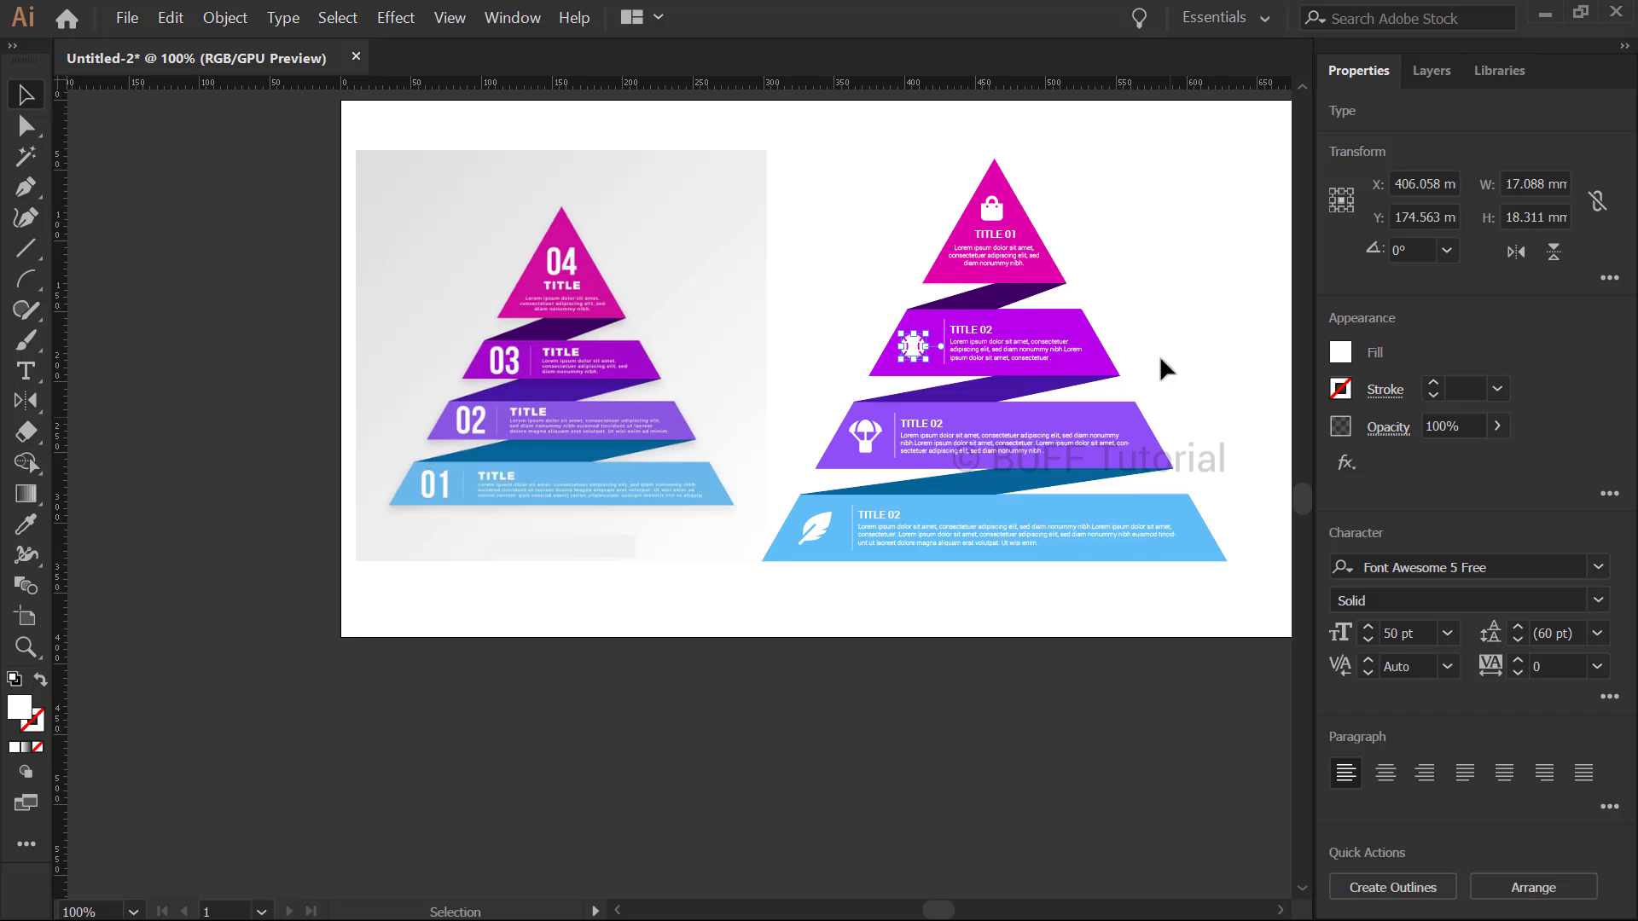
pyautogui.click(1136, 260)
pyautogui.click(865, 444)
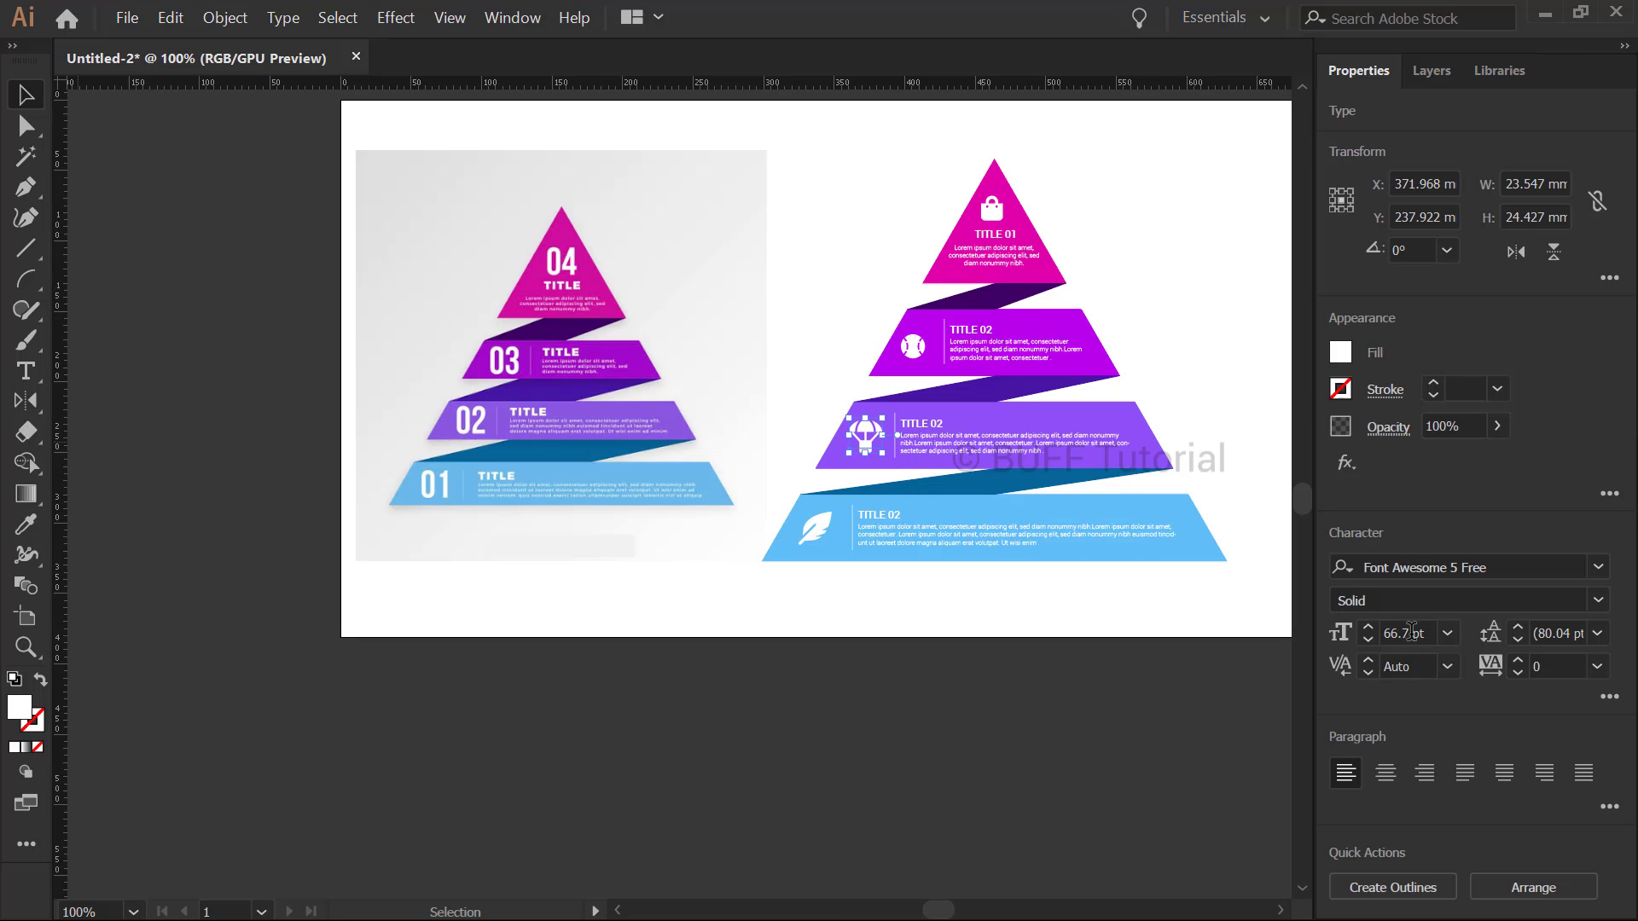
pyautogui.click(1410, 631)
pyautogui.write('50')
pyautogui.press('Return')
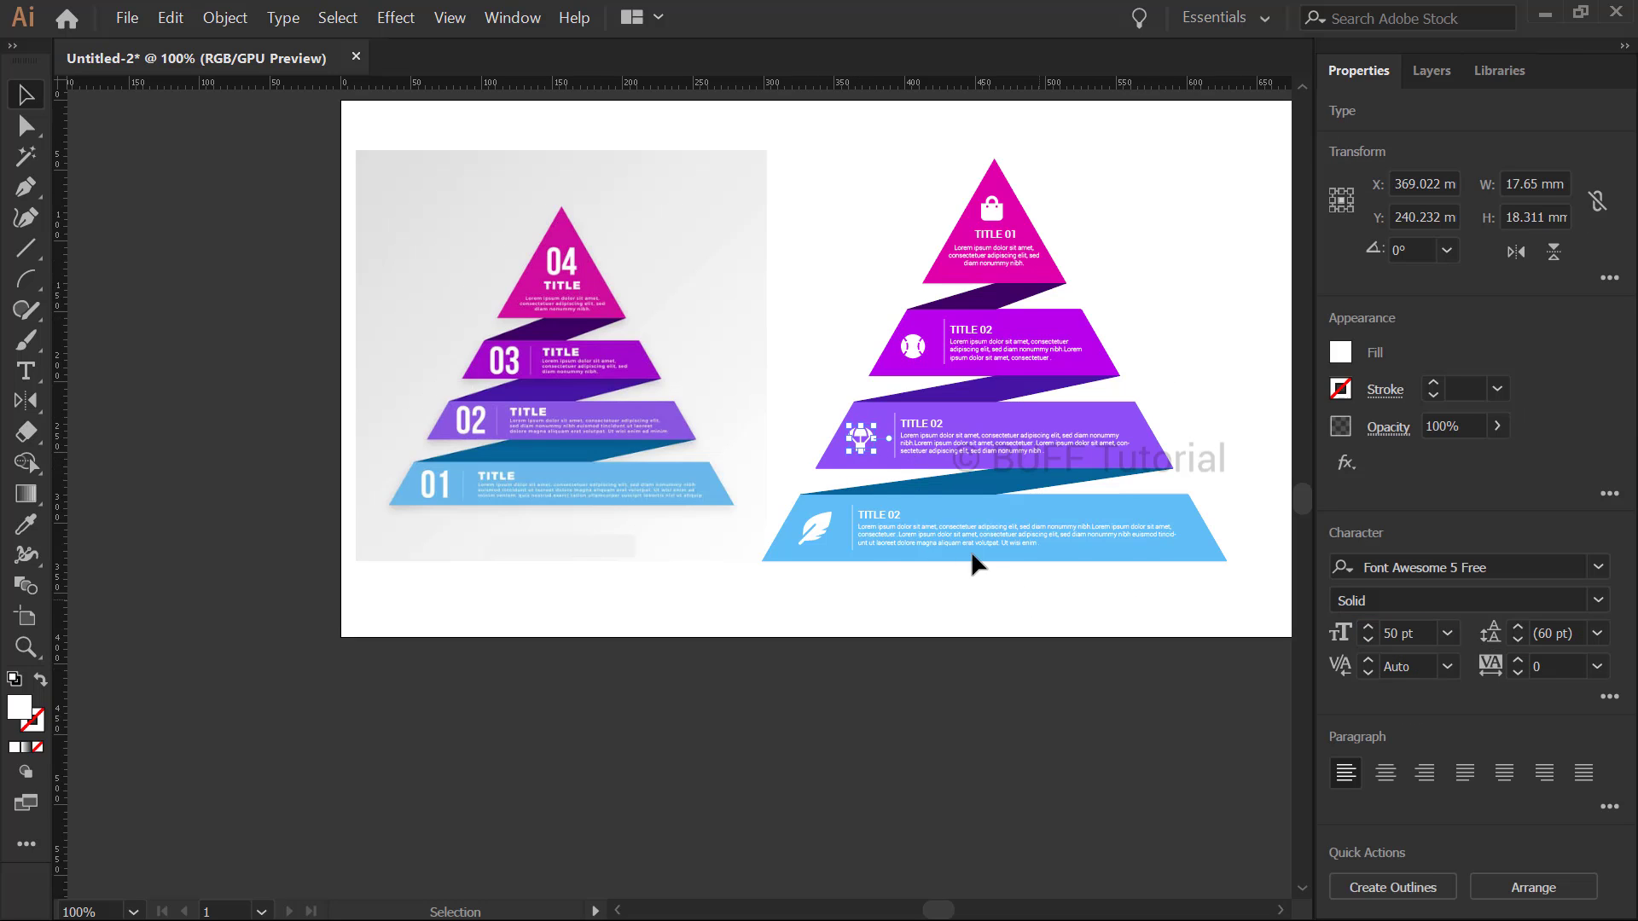
pyautogui.click(814, 535)
pyautogui.click(1403, 631)
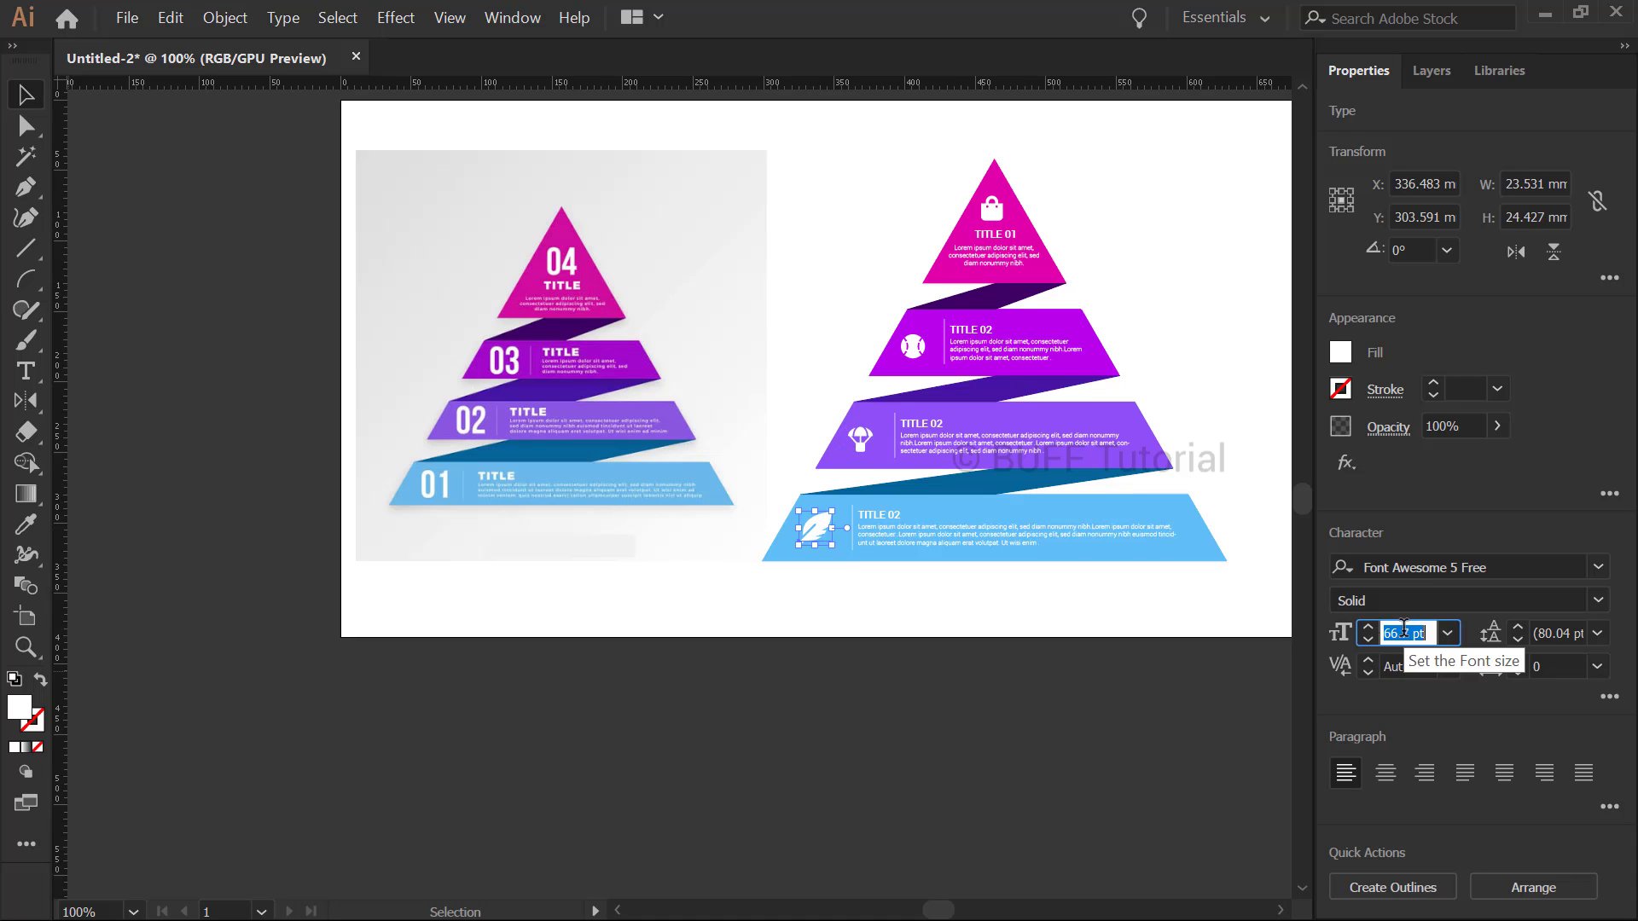
pyautogui.write('50')
pyautogui.press('Return')
# Move the parachute icon beside its title and nudge the ball icon up and right
pyautogui.click(1060, 724)
pyautogui.scroll(2, 969, 430)
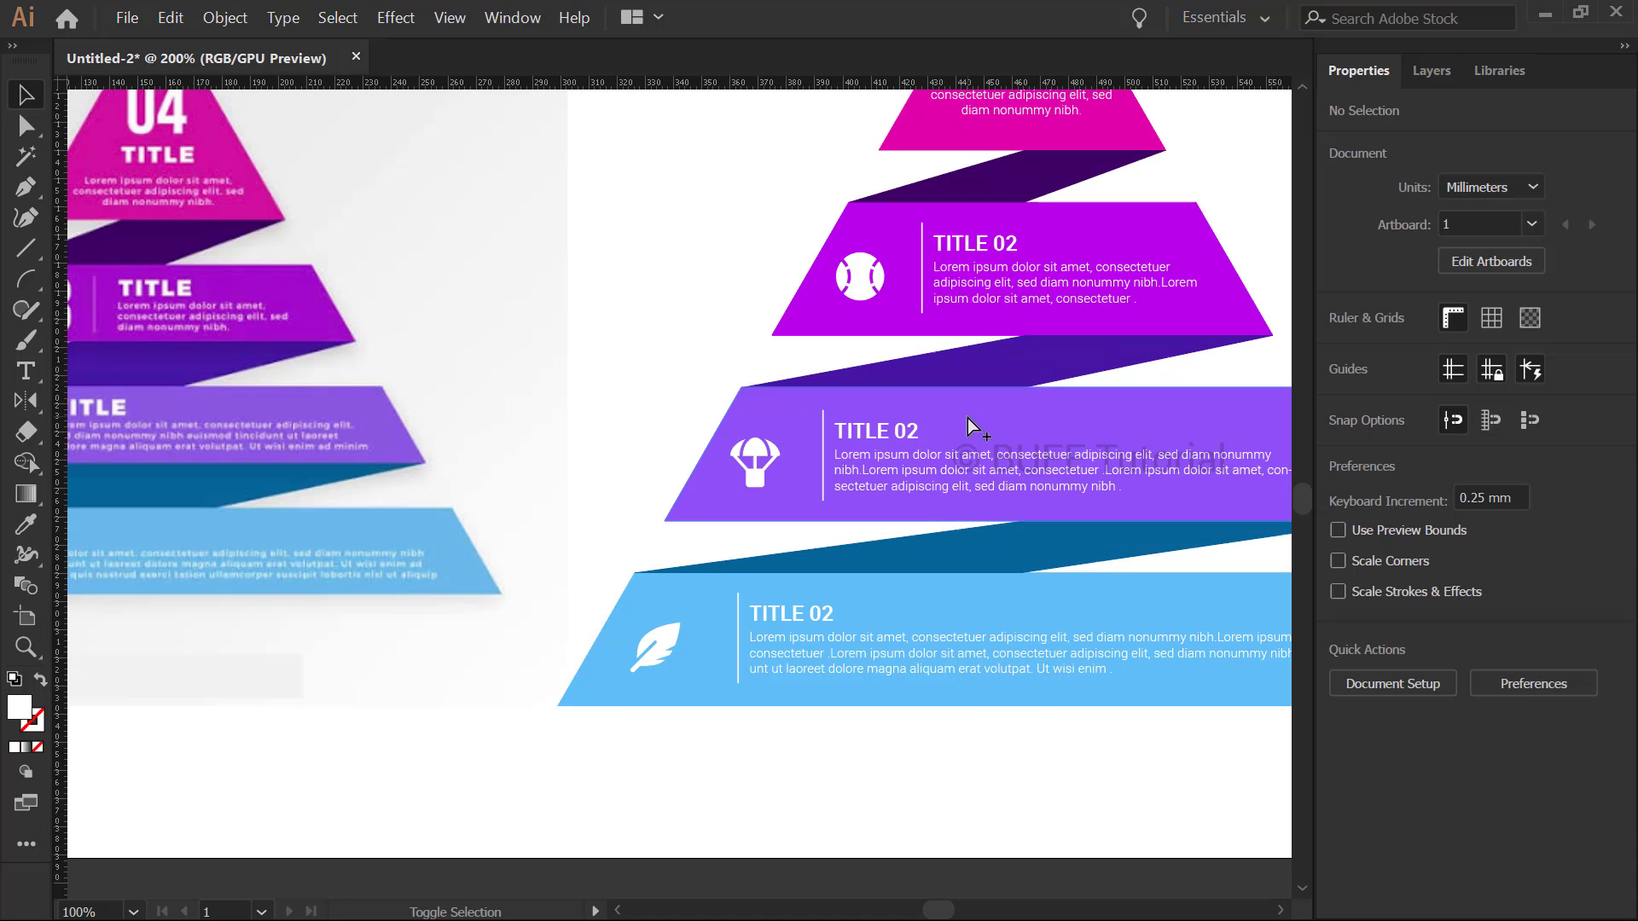
pyautogui.moveTo(757, 462)
pyautogui.mouseDown()
pyautogui.moveTo(765, 427)
pyautogui.moveTo(783, 483)
pyautogui.moveTo(781, 464)
pyautogui.mouseUp()
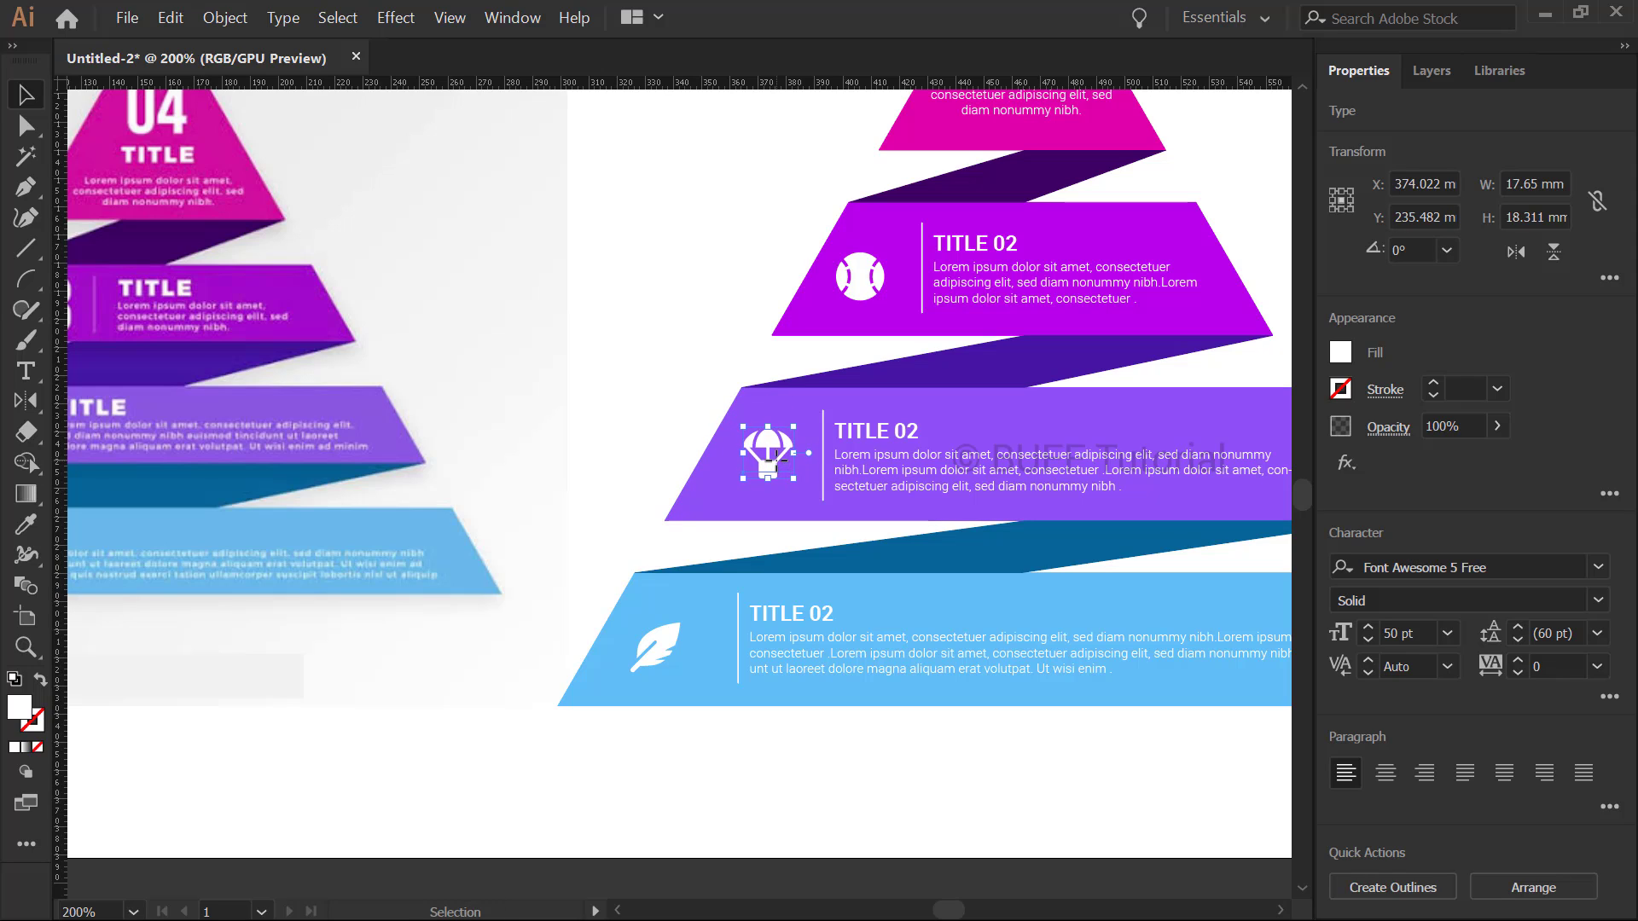
pyautogui.click(861, 262)
pyautogui.press('Up')
pyautogui.press('Up')
pyautogui.press('Up')
pyautogui.press('Up')
pyautogui.press('Up')
pyautogui.press('Right')
pyautogui.press('Right')
pyautogui.press('Right')
pyautogui.press('Right')
pyautogui.press('Right')
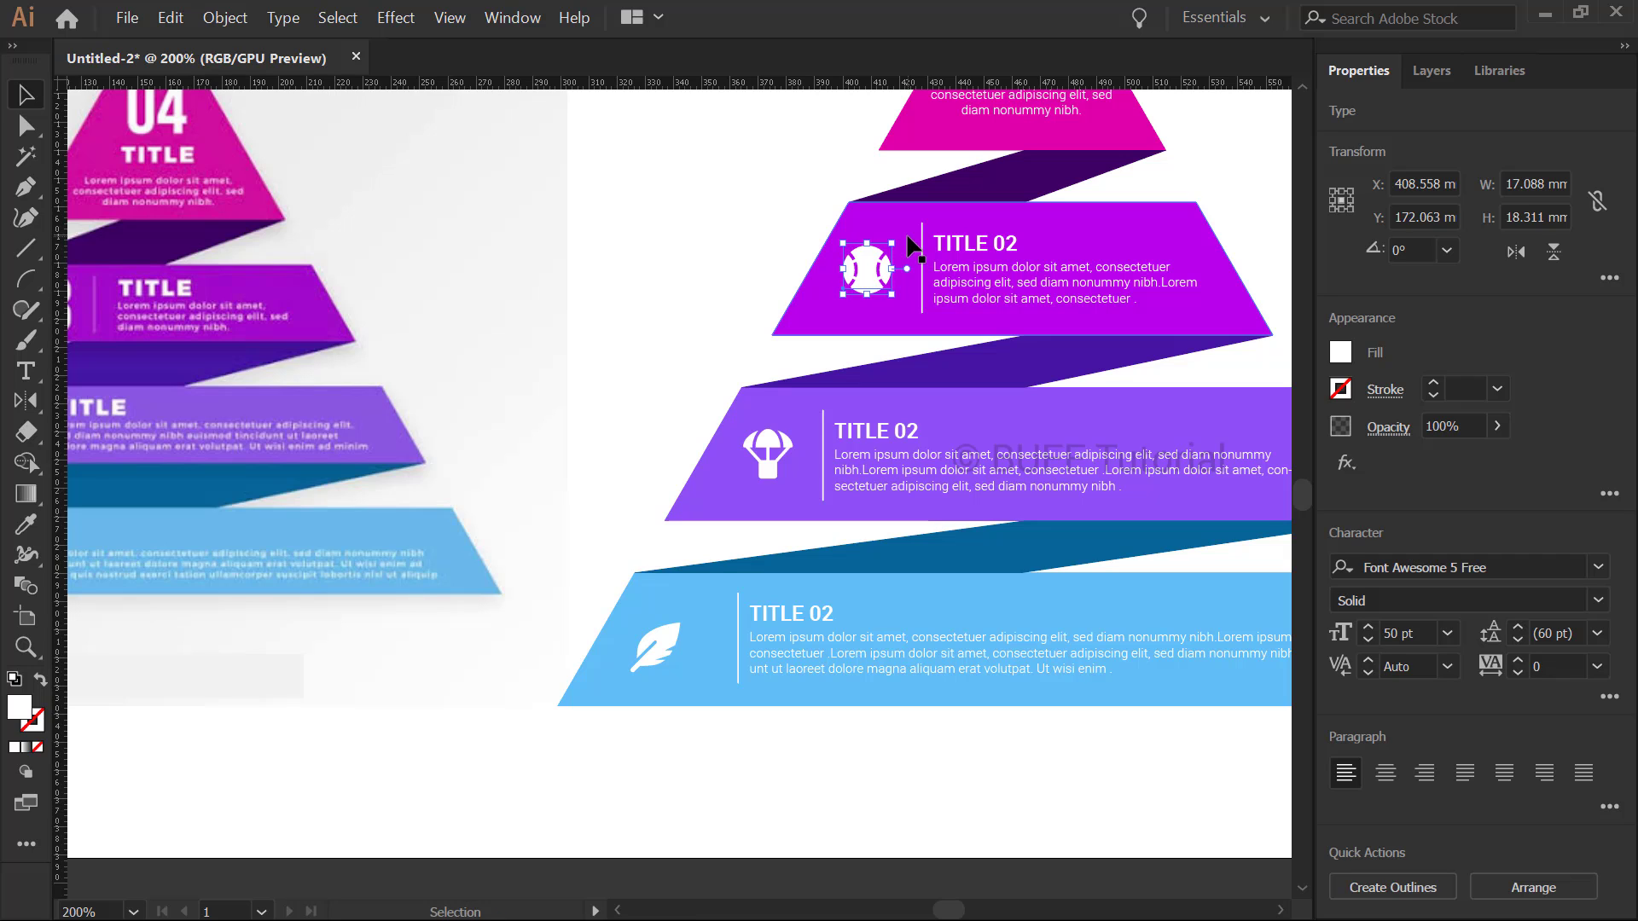
pyautogui.click(643, 241)
pyautogui.scroll(-2, 643, 242)
pyautogui.moveTo(648, 219); pyautogui.dragTo(618, 279)
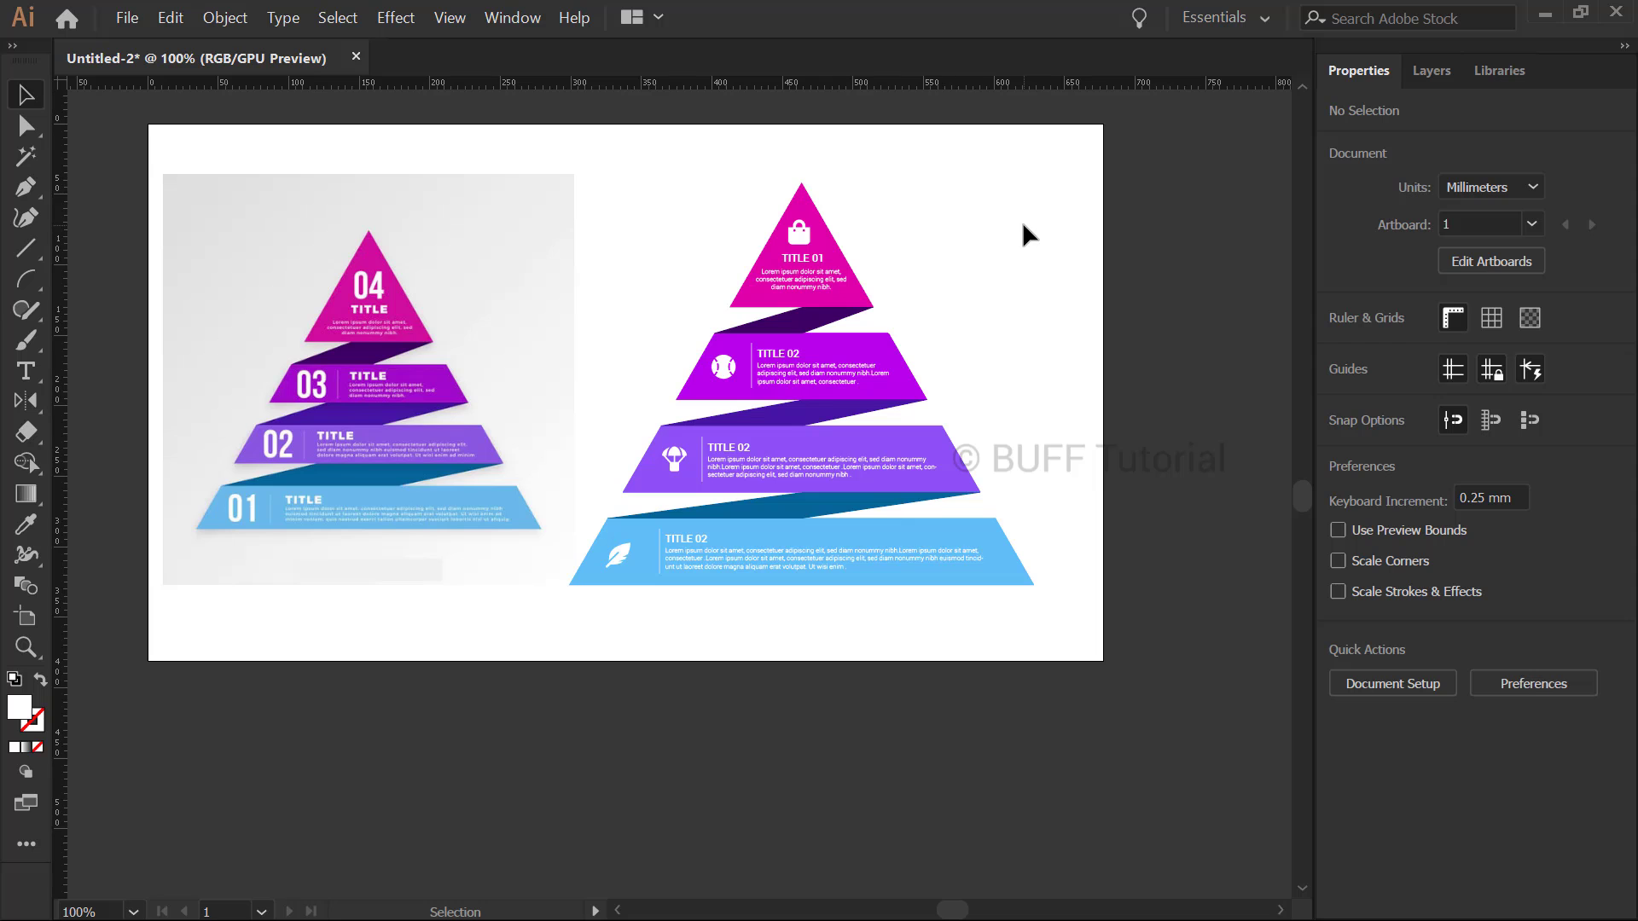
# Switch to full-screen mode, hide rulers, and fit the artboard to the window
pyautogui.press('f')
pyautogui.press('f')
pyautogui.hotkey('ctrl', 'r')
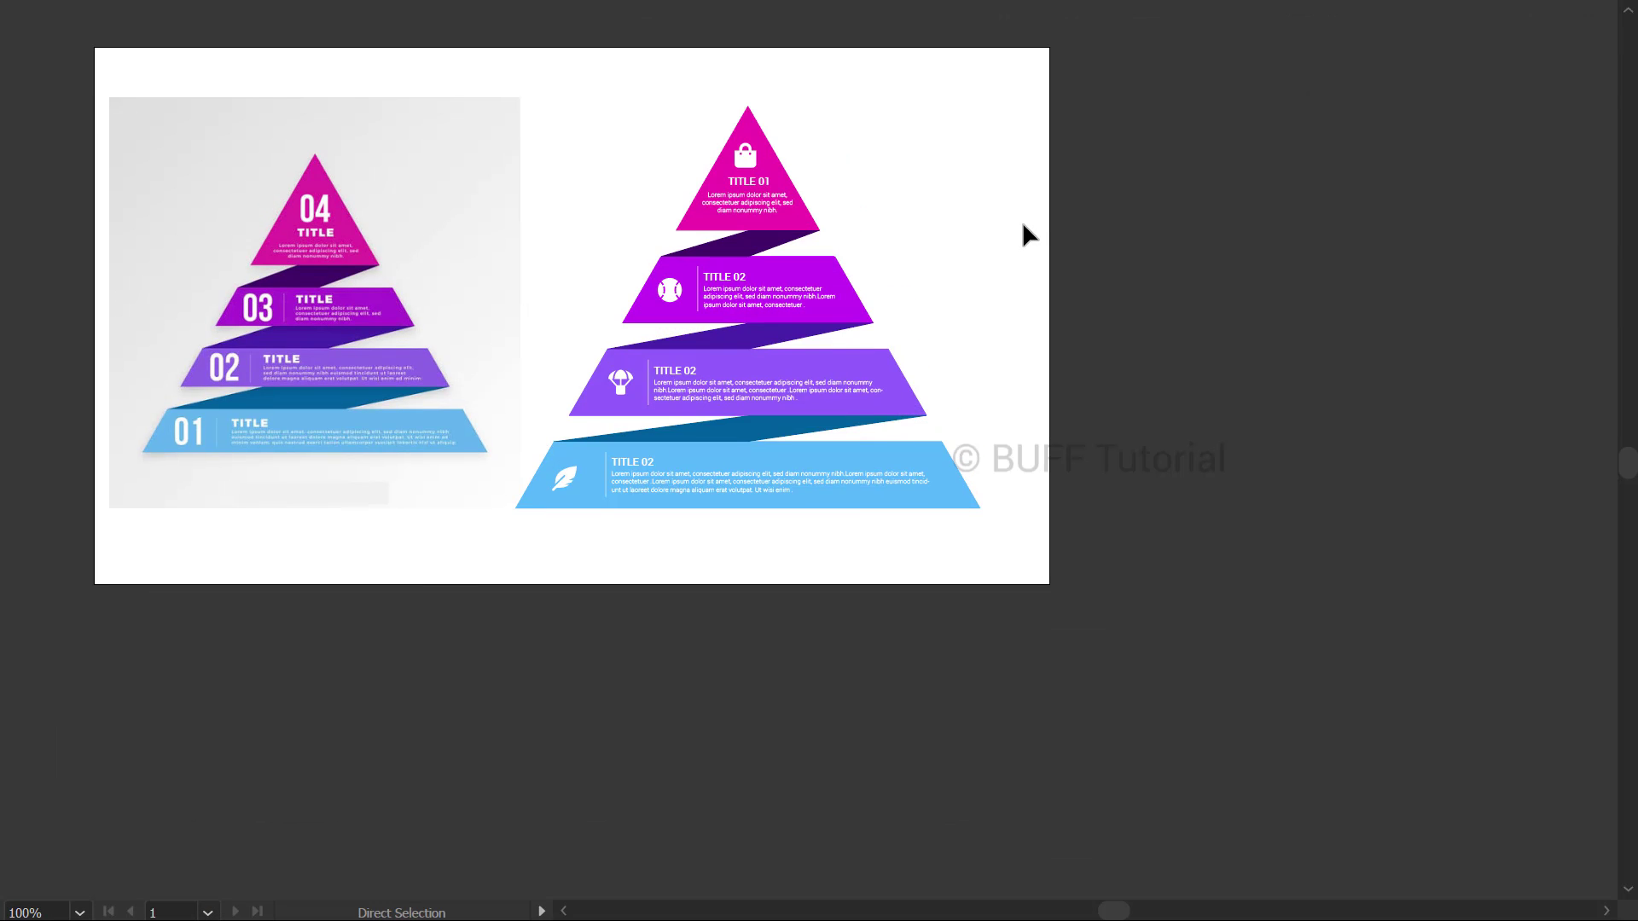
pyautogui.hotkey('ctrl', '0')
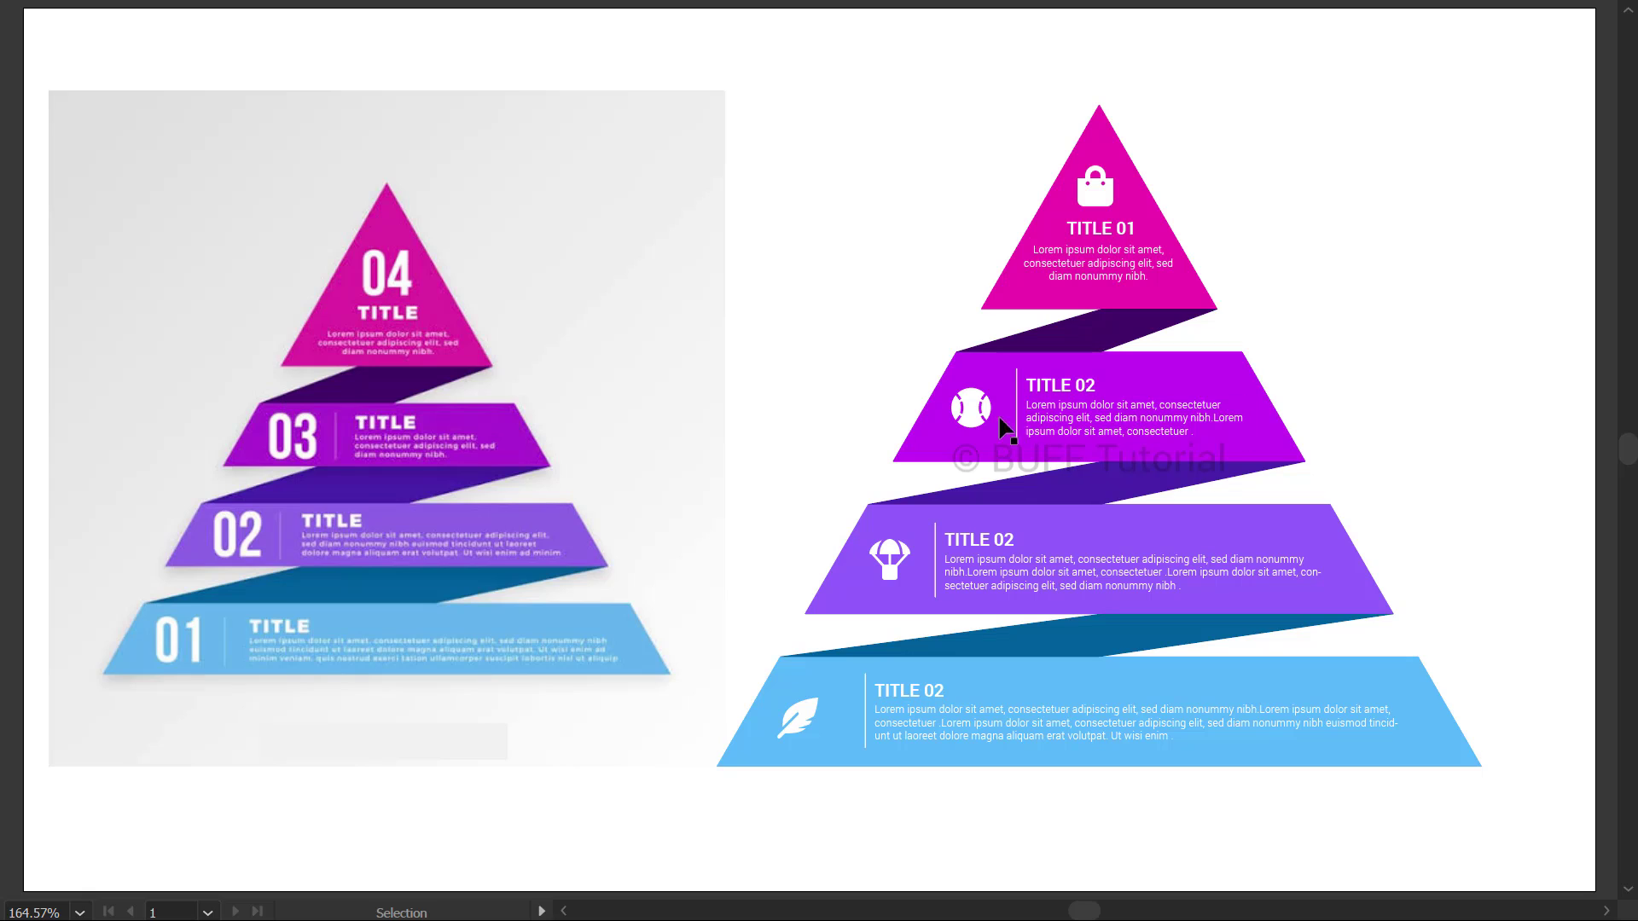
# Shift the parachute and bottom tiers' divider lines slightly left
pyautogui.click(1034, 414)
pyautogui.click(1020, 389)
pyautogui.click(1019, 440)
pyautogui.press('Left')
pyautogui.press('Left')
pyautogui.press('Left')
pyautogui.press('Left')
pyautogui.click(863, 675)
pyautogui.hotkey('shift', 'Left')
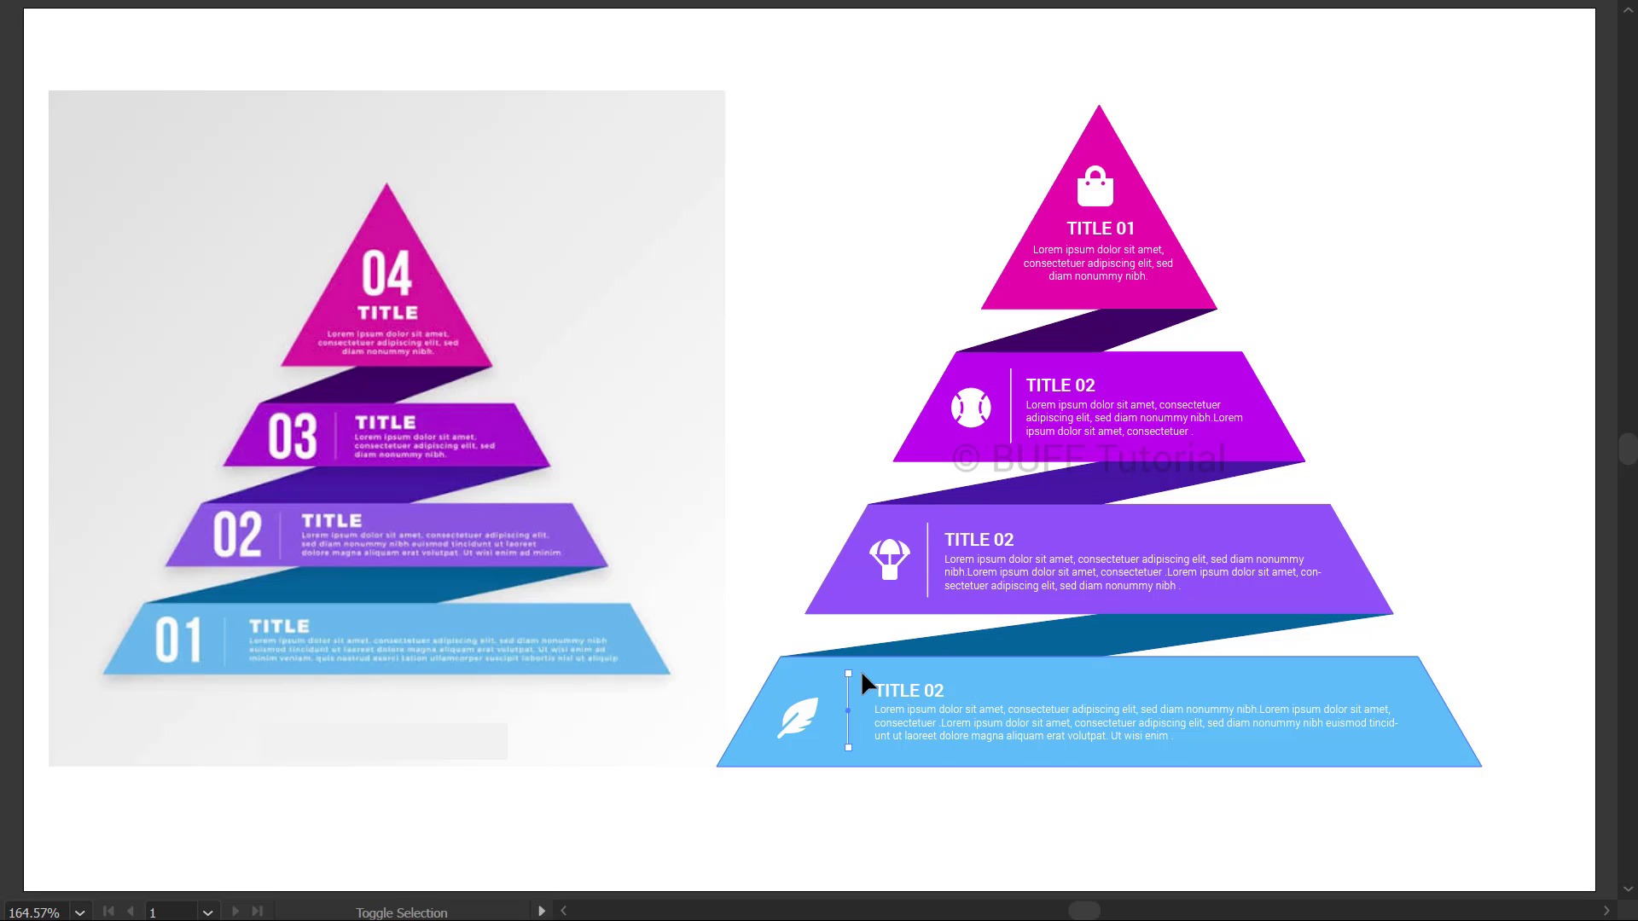
pyautogui.click(765, 250)
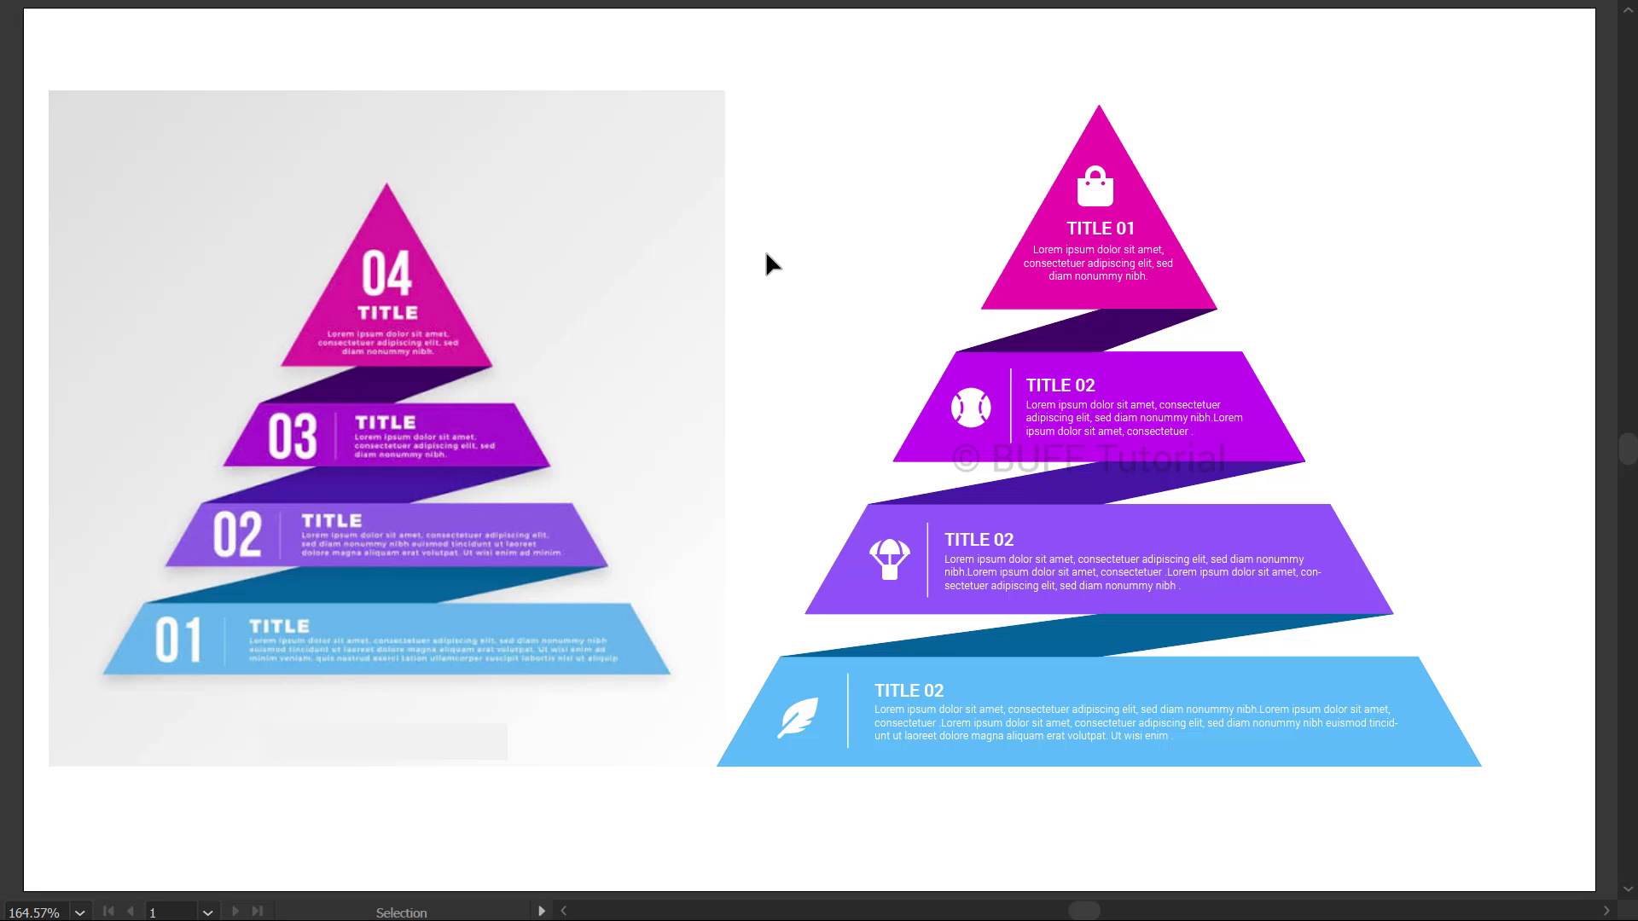